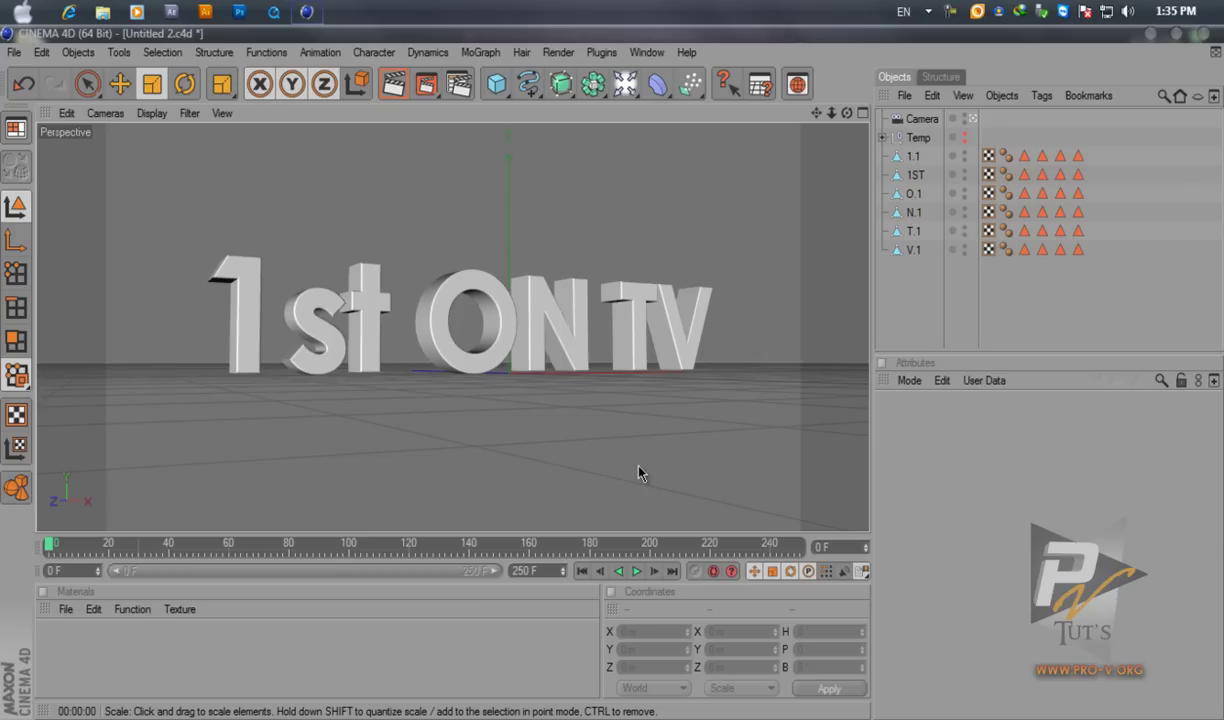
# Add a plane primitive to the scene and convert it into an editable polygon object
pyautogui.click(870, 320)
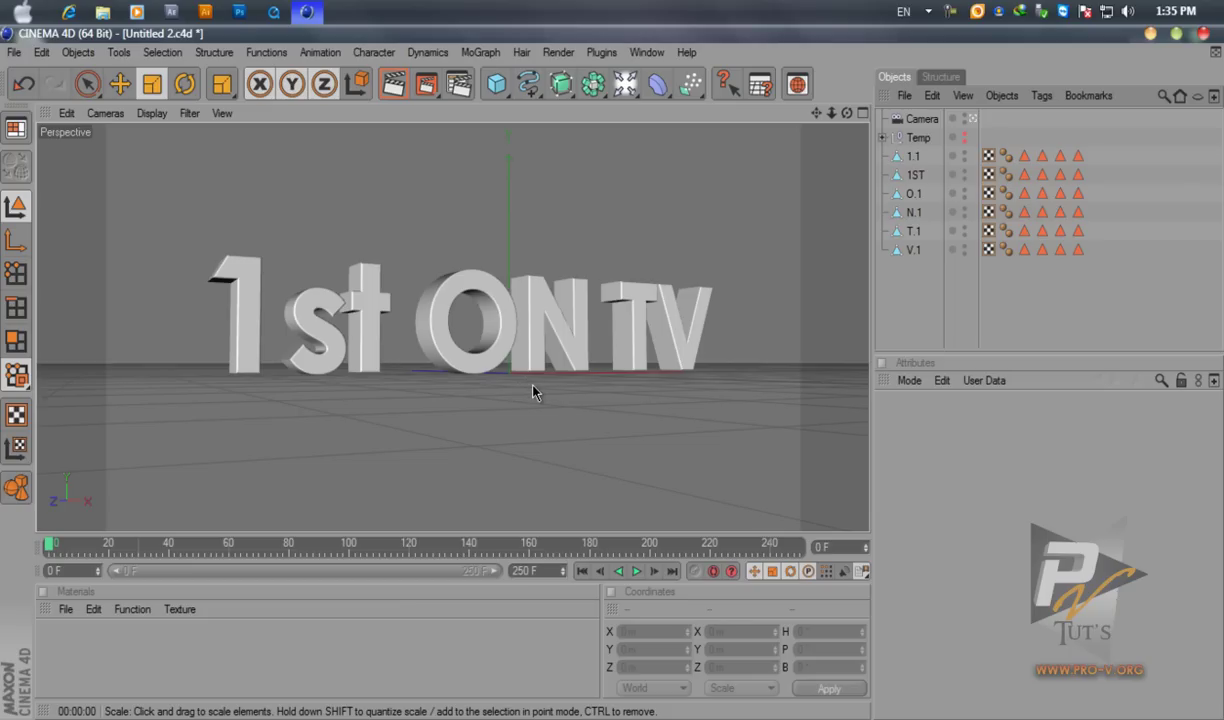
pyautogui.click(494, 84)
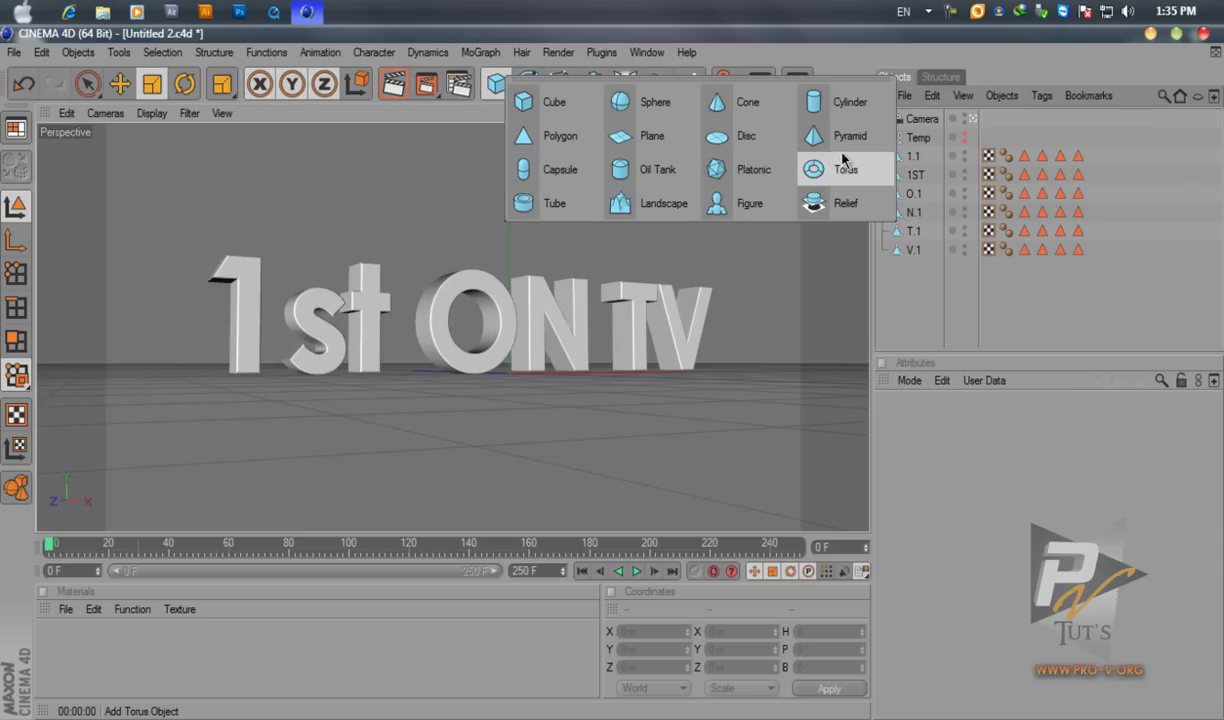
pyautogui.click(652, 136)
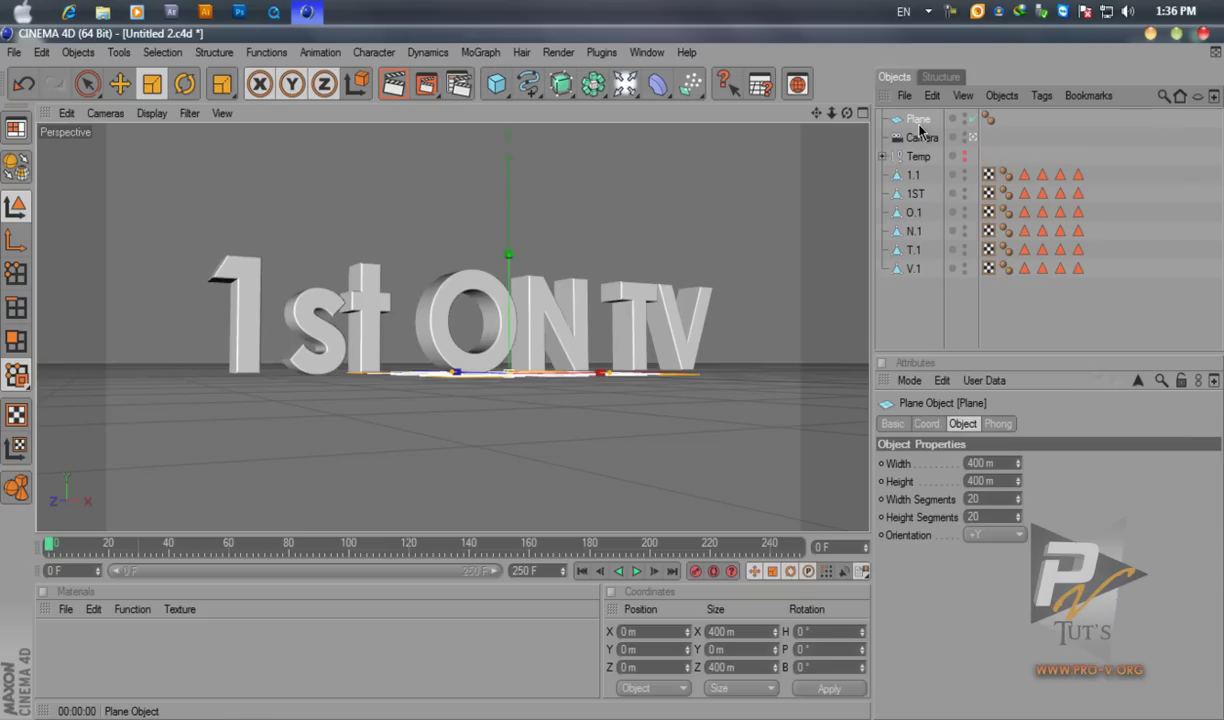
pyautogui.press('c')
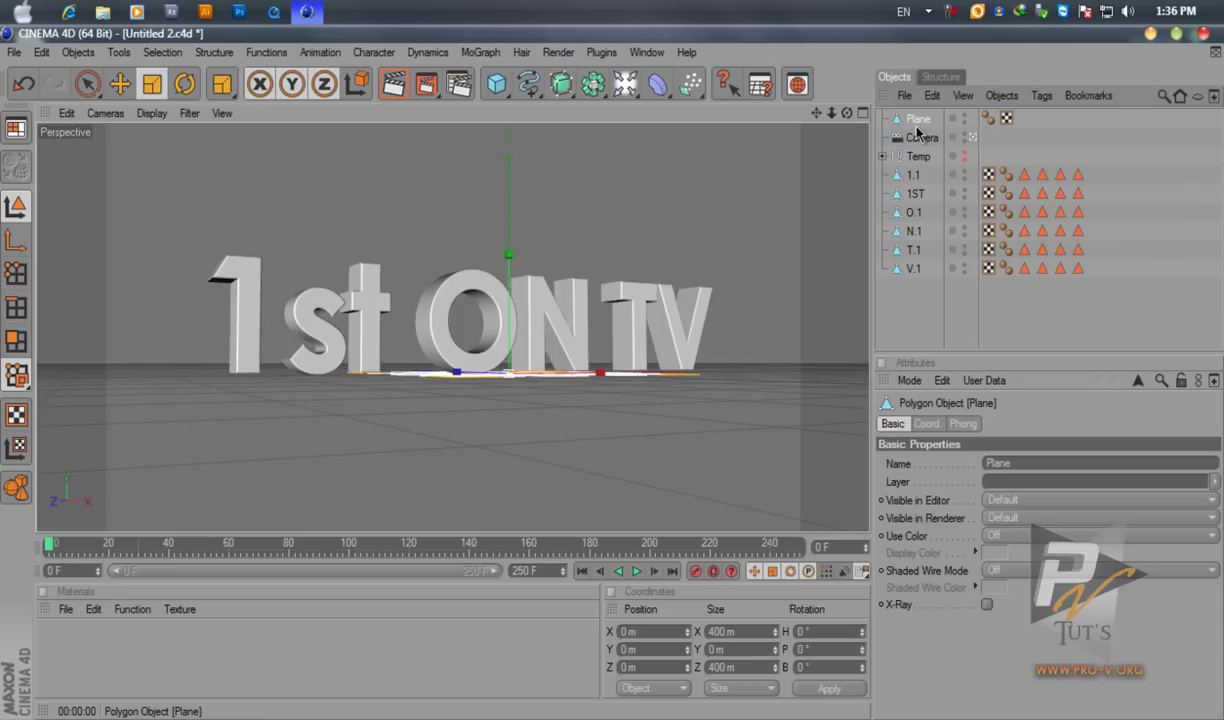
# Scale the plane uniformly in the Top view to about 5140 m by 5140 m so it extends well beyond the text
pyautogui.click(863, 113)
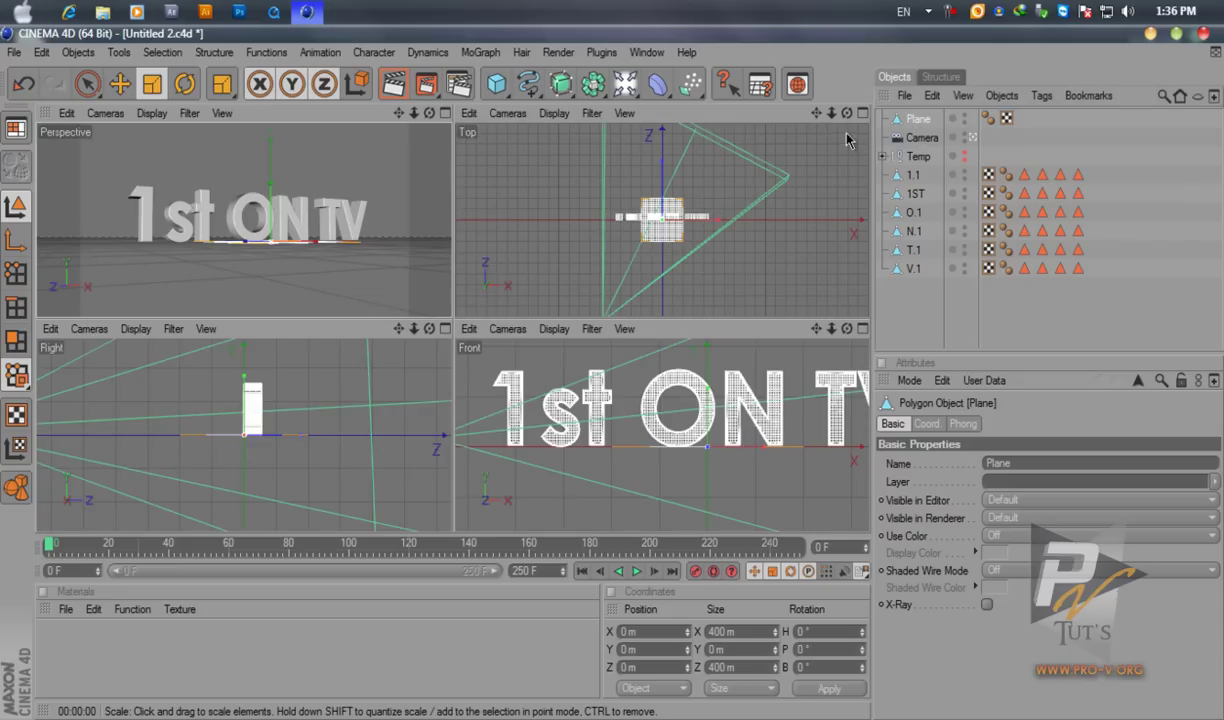
pyautogui.click(863, 113)
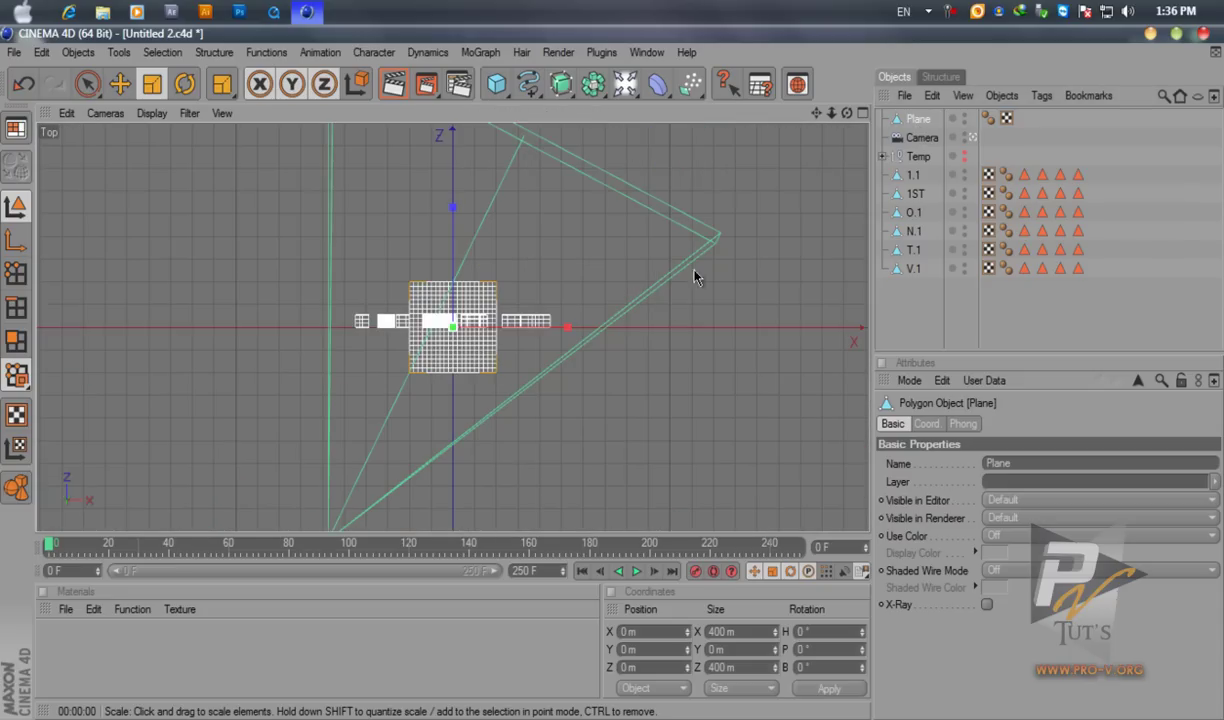
pyautogui.click(153, 88)
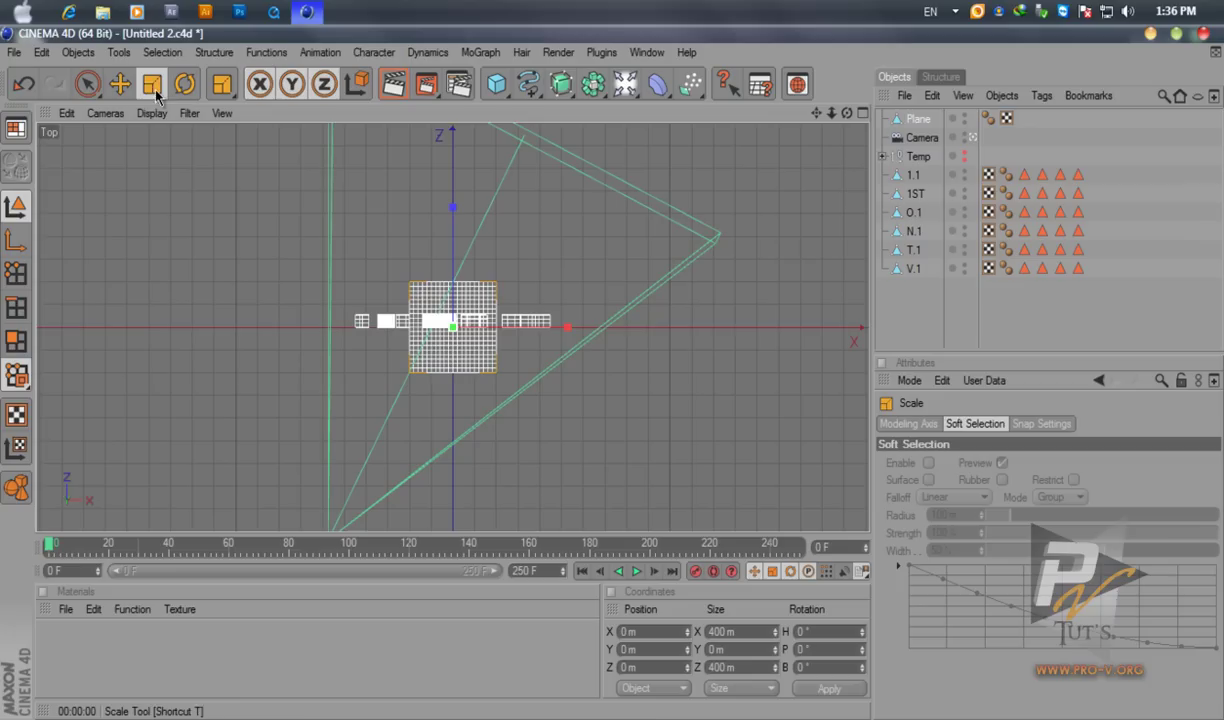
pyautogui.click(16, 207)
pyautogui.moveTo(529, 351); pyautogui.dragTo(790, 352)
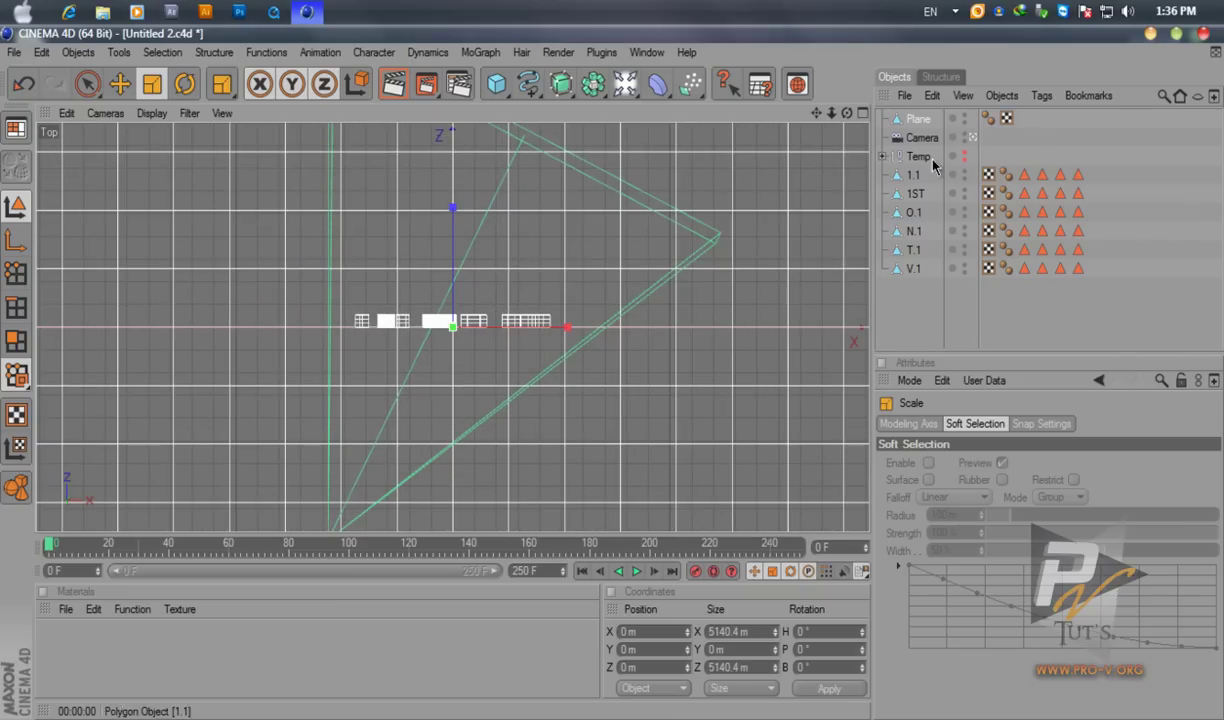
pyautogui.scroll(-2, 705, 228)
pyautogui.scroll(-2, 707, 232)
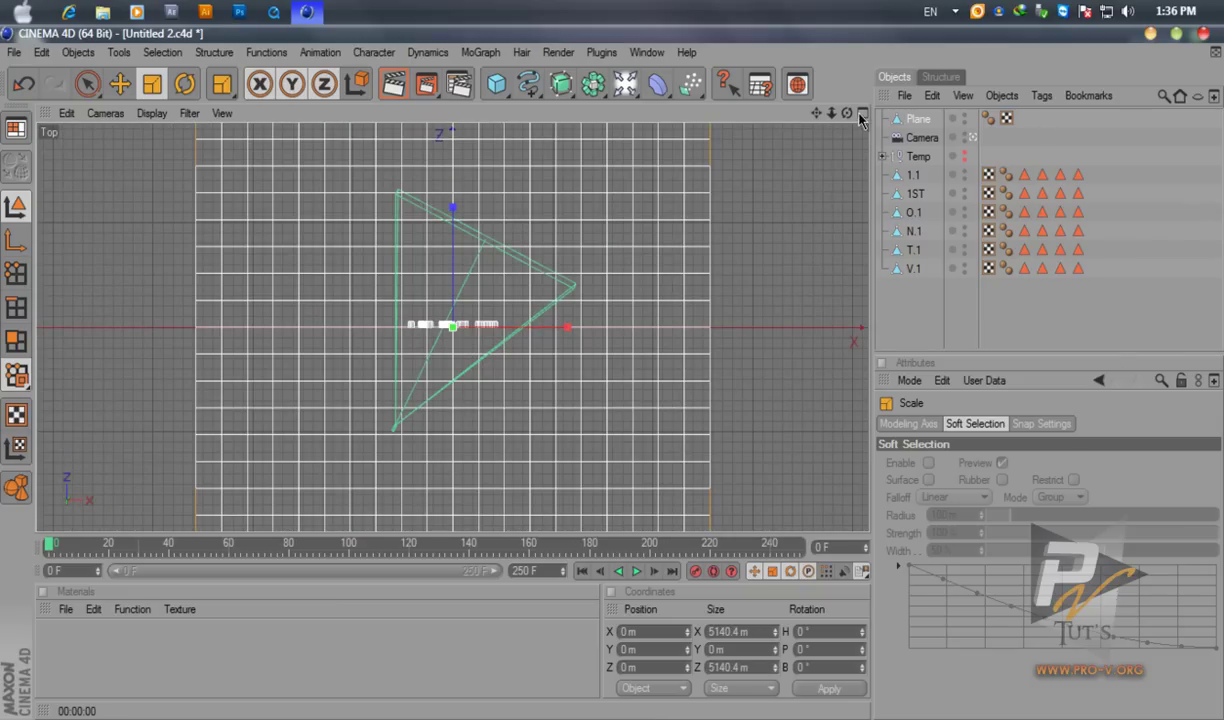
# Render a preview of the text and enlarged plane in the Perspective view
pyautogui.scroll(5, 780, 224)
pyautogui.middleClick(834, 150)
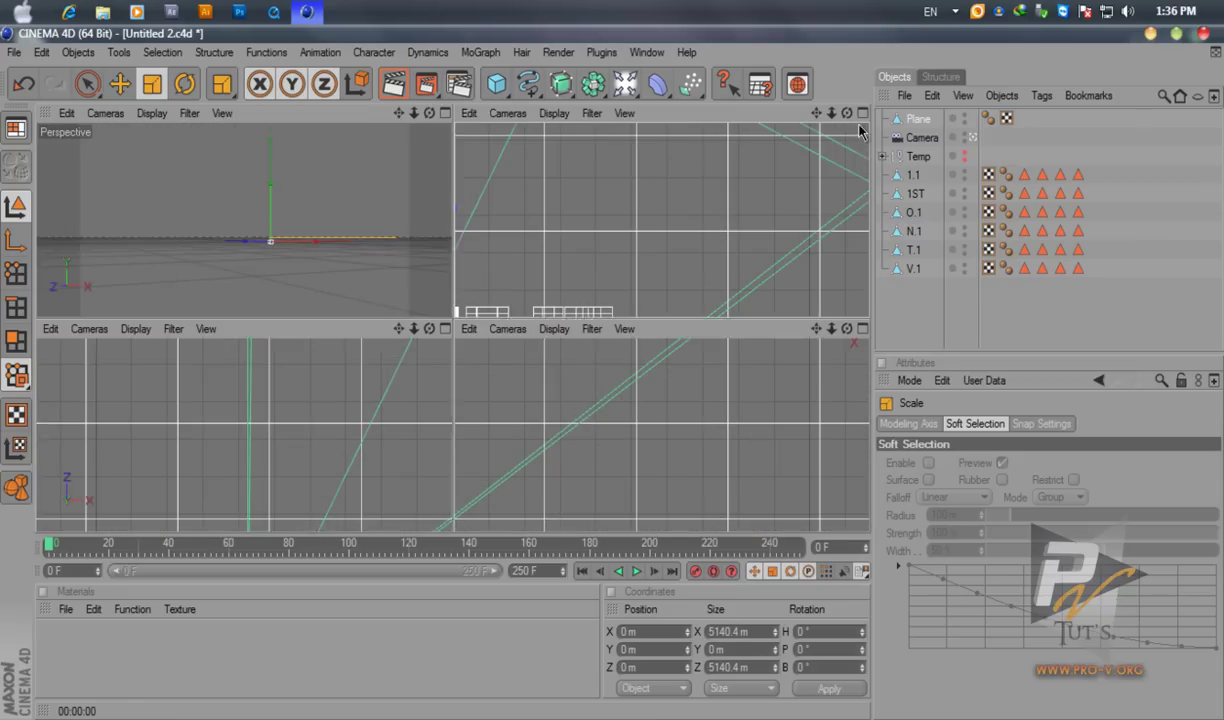
pyautogui.click(445, 114)
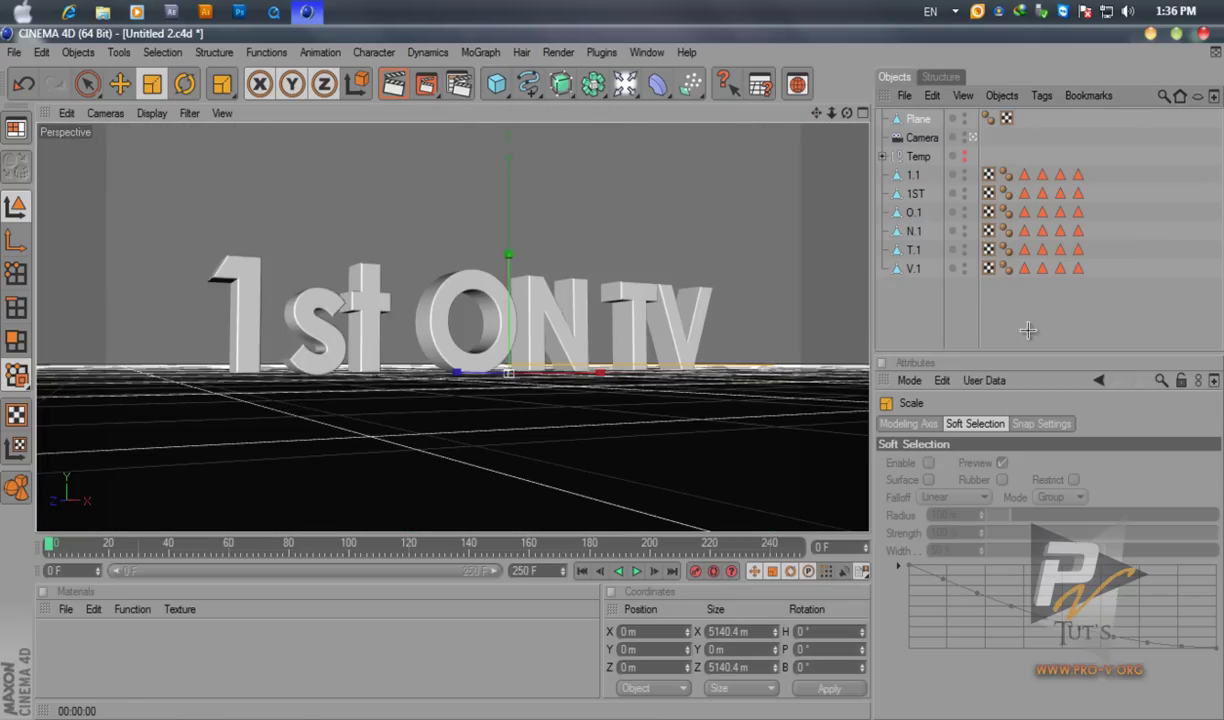
pyautogui.click(393, 84)
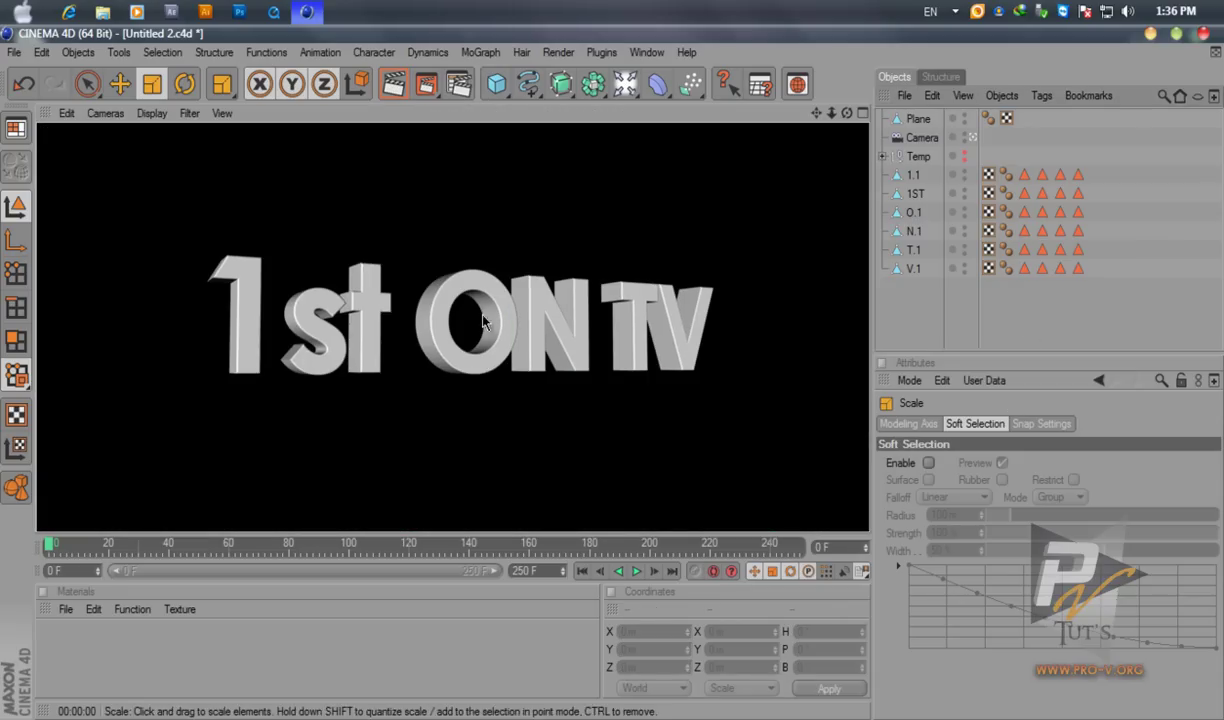
pyautogui.click(886, 321)
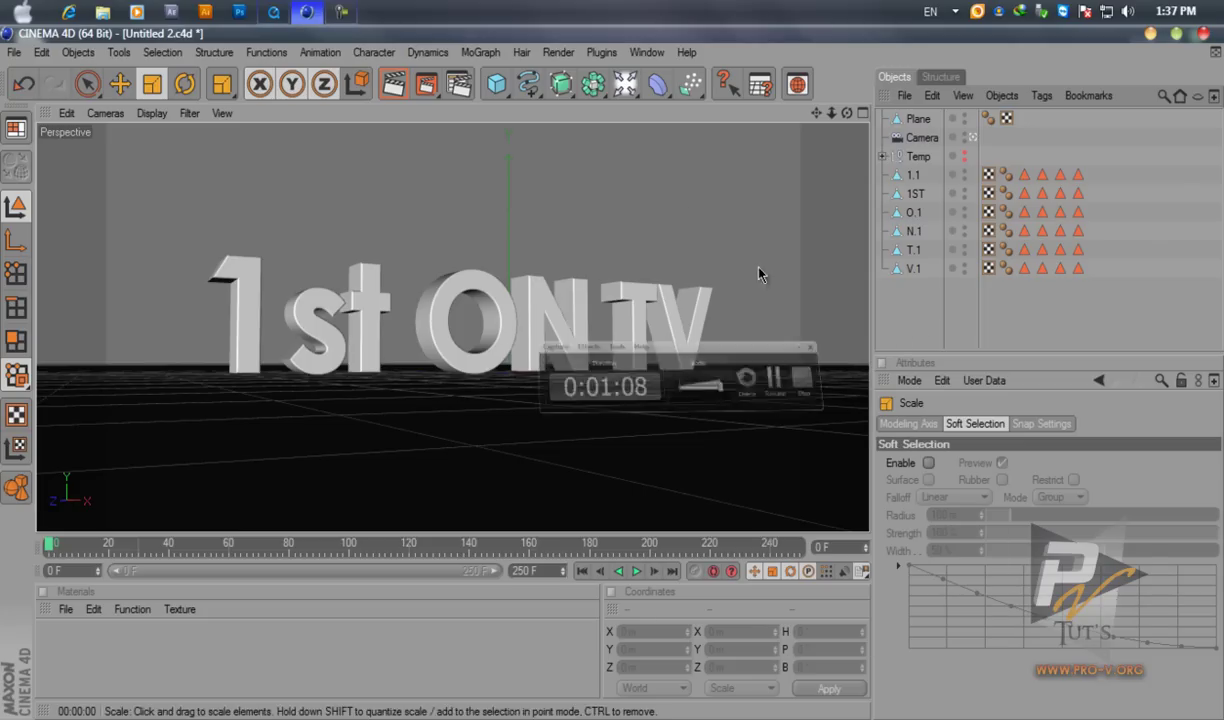
# Switch to QuickTime Player and watch the MBC2 On Screen Package Elements reference up to the 1st ON TV shot, then return to CINEMA 4D
pyautogui.moveTo(274, 14)
pyautogui.click(275, 104)
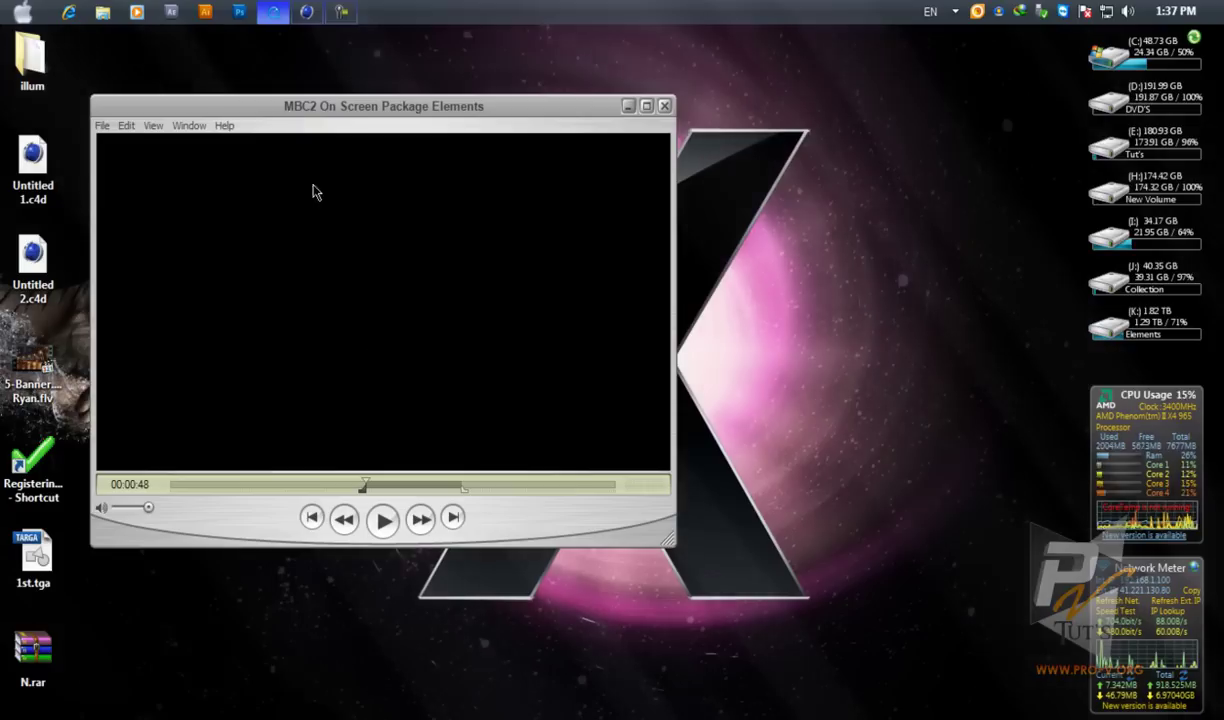
pyautogui.click(382, 521)
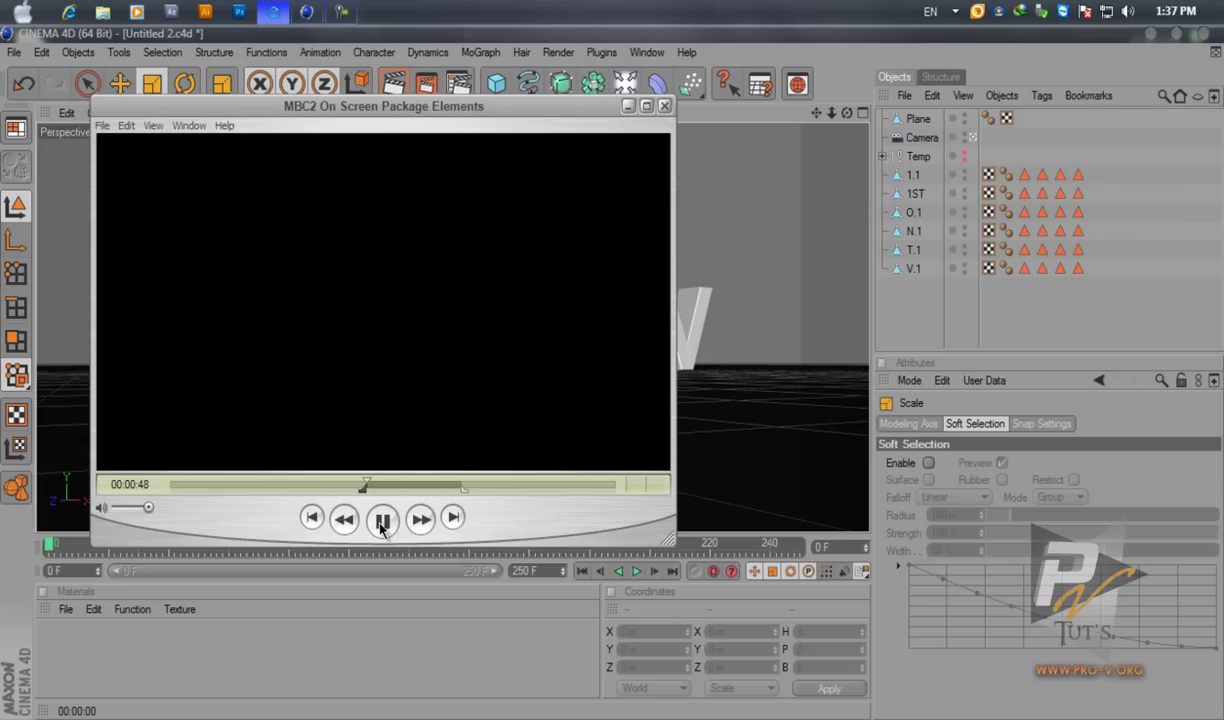
pyautogui.click(382, 520)
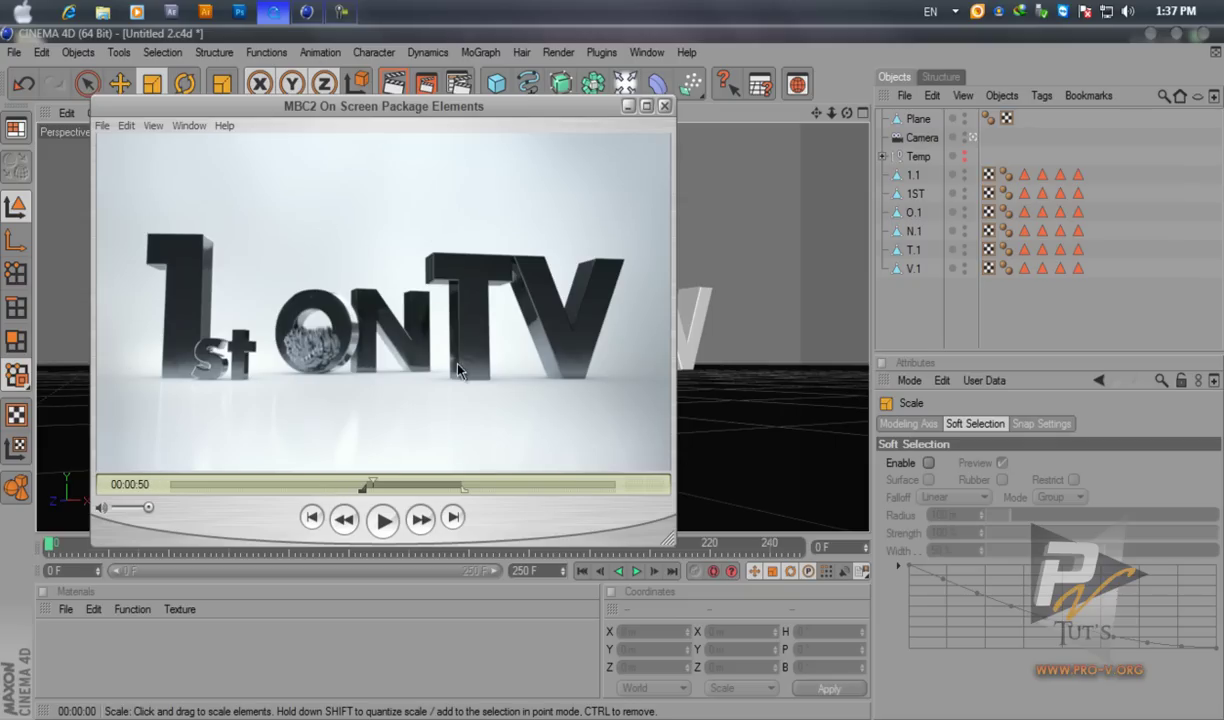
pyautogui.click(628, 106)
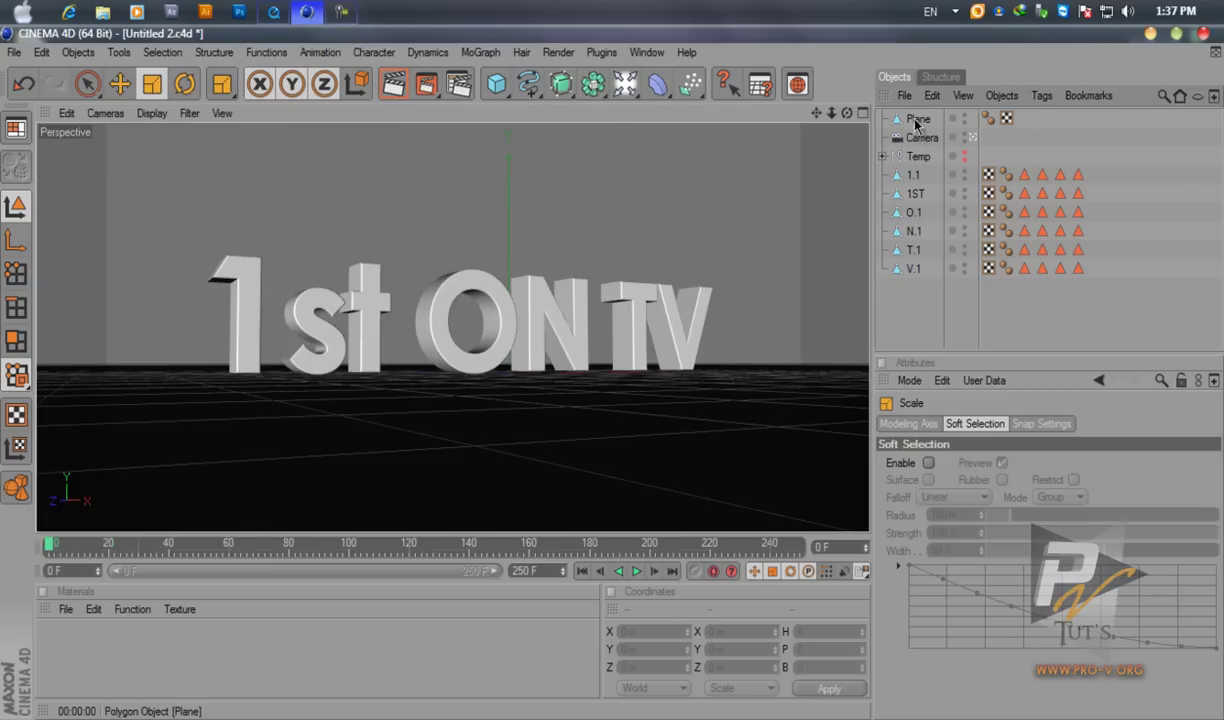
# Add a Background object and create a new material named Floor
pyautogui.moveTo(625, 84); pyautogui.dragTo(675, 240)
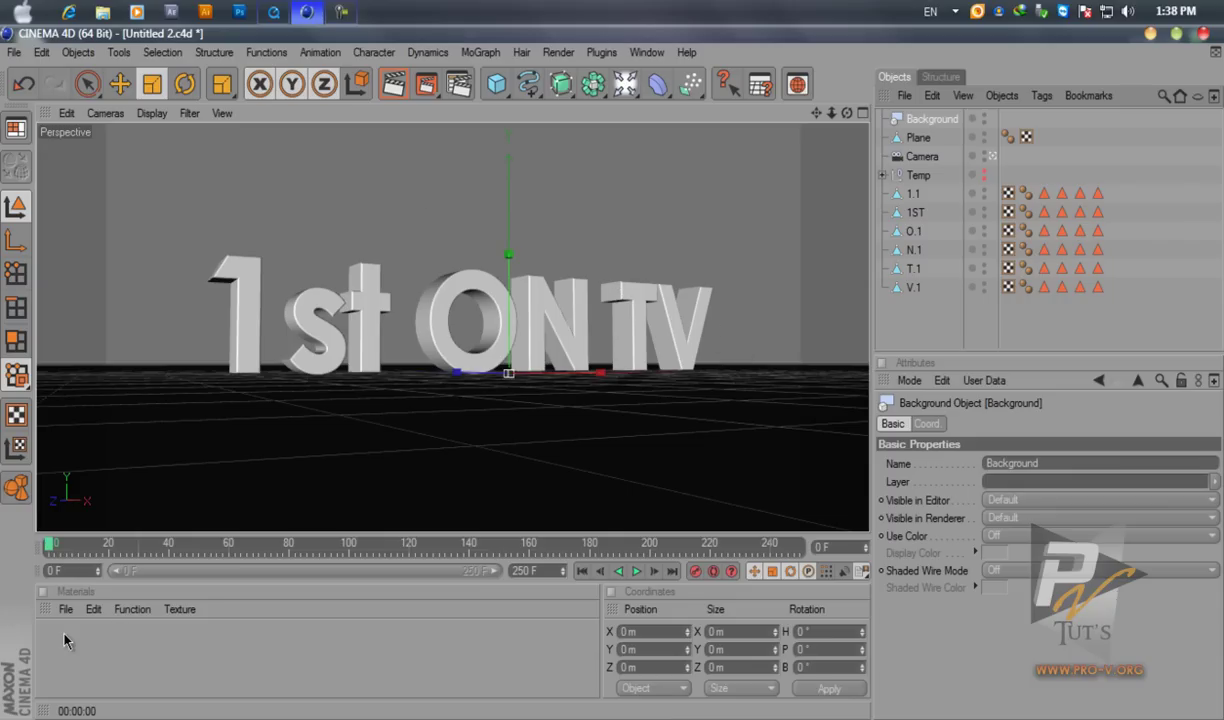
pyautogui.doubleClick(114, 632)
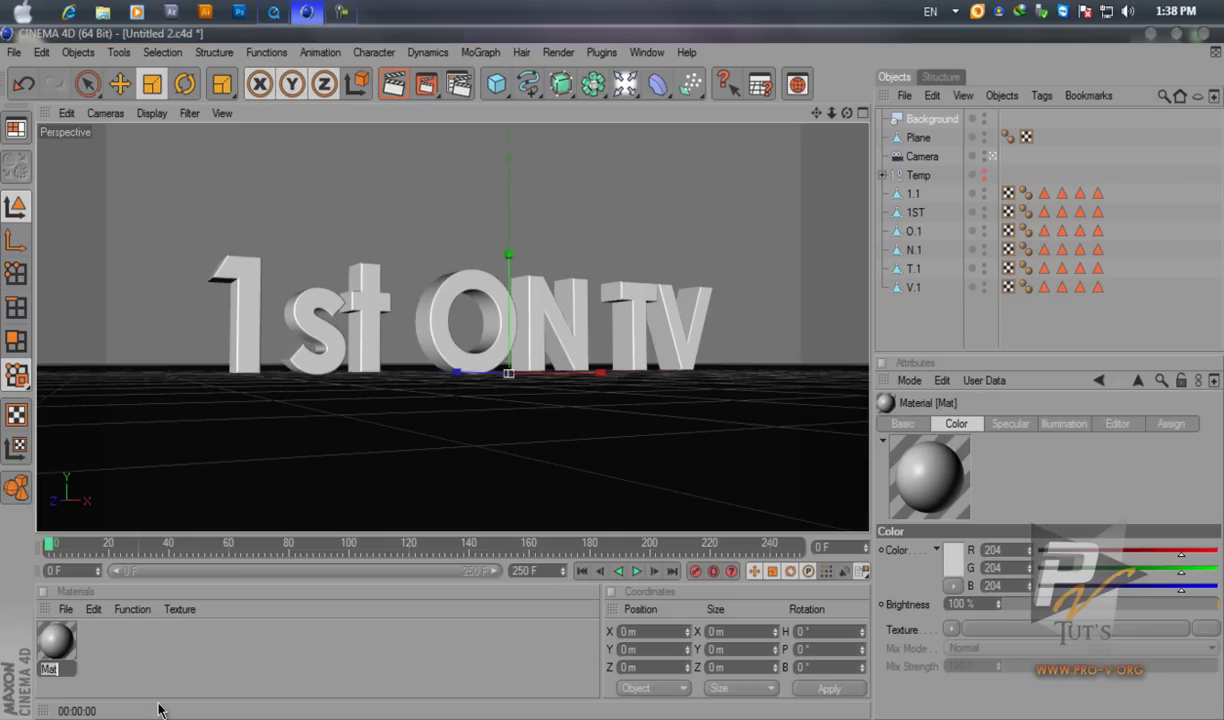
pyautogui.write('Floor')
pyautogui.press('Return')
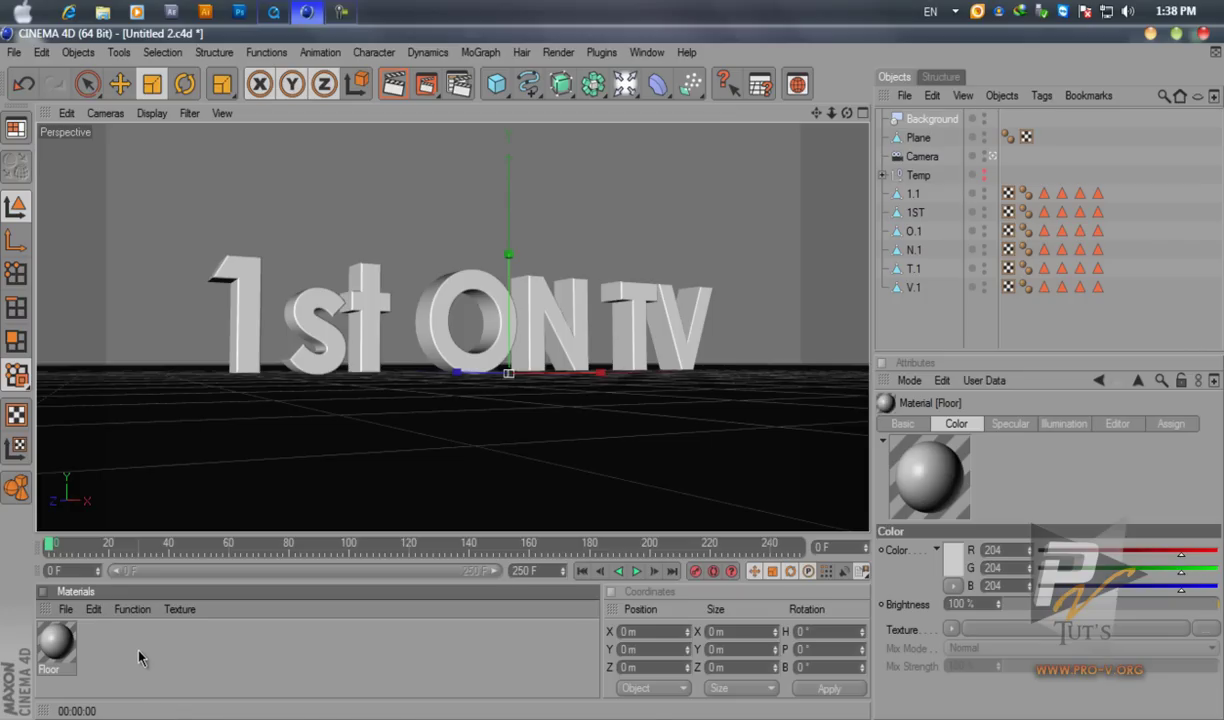
# Apply a Gradient shader to the Floor material's color texture and set its type to 2D - Four Corner
pyautogui.doubleClick(58, 640)
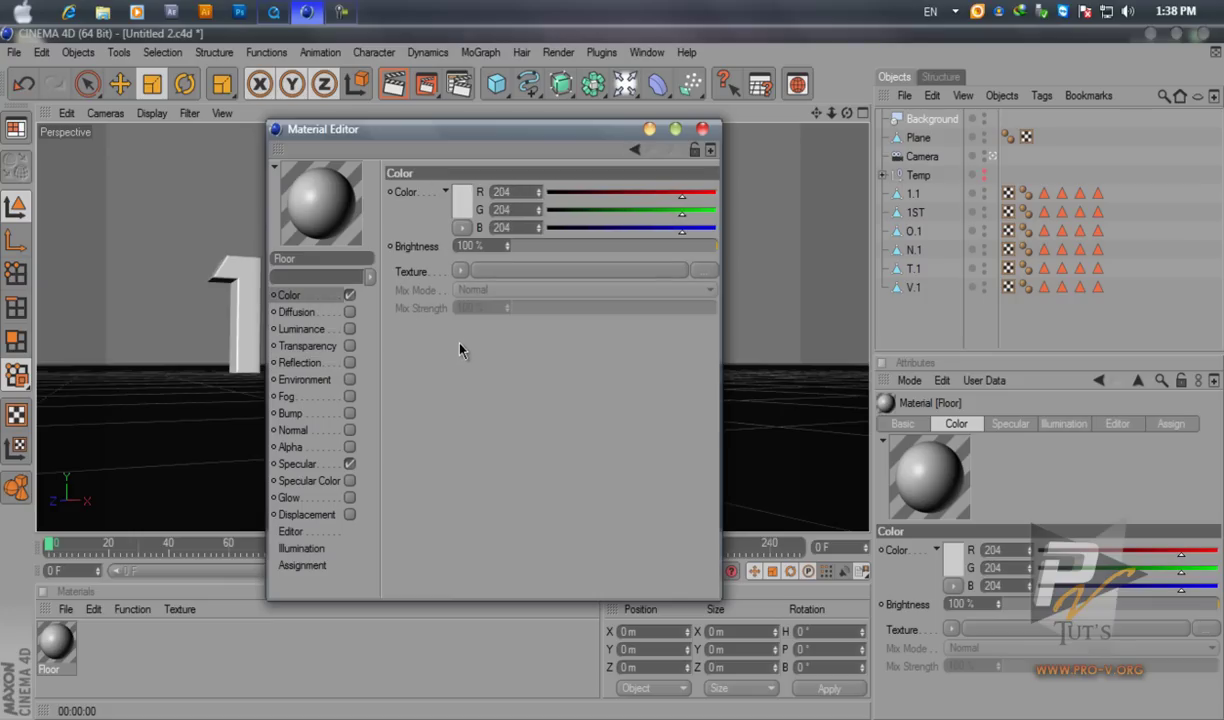
pyautogui.click(270, 14)
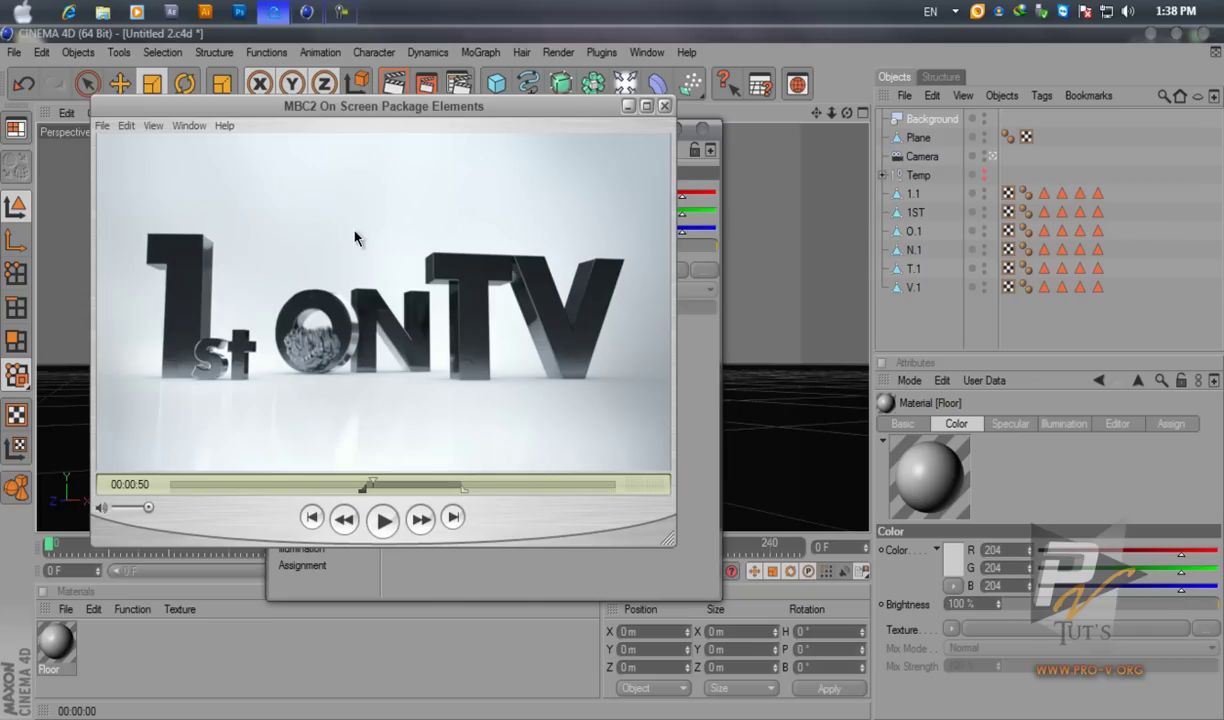
pyautogui.click(628, 105)
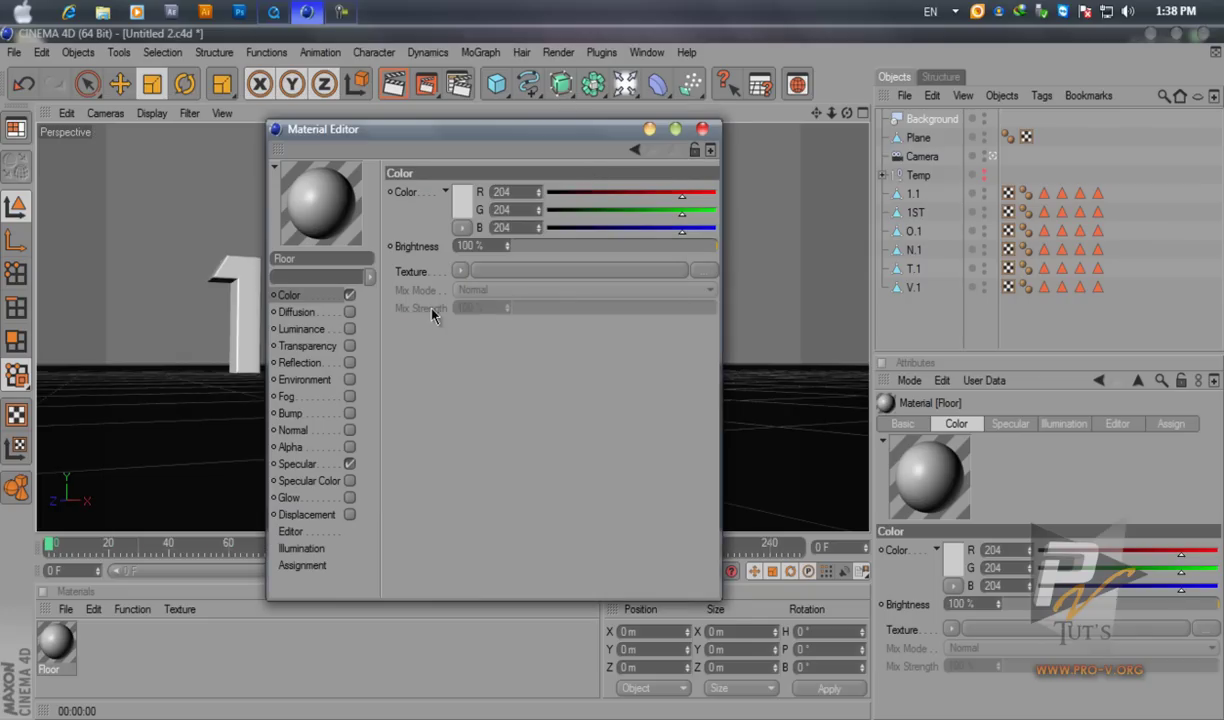
pyautogui.click(459, 270)
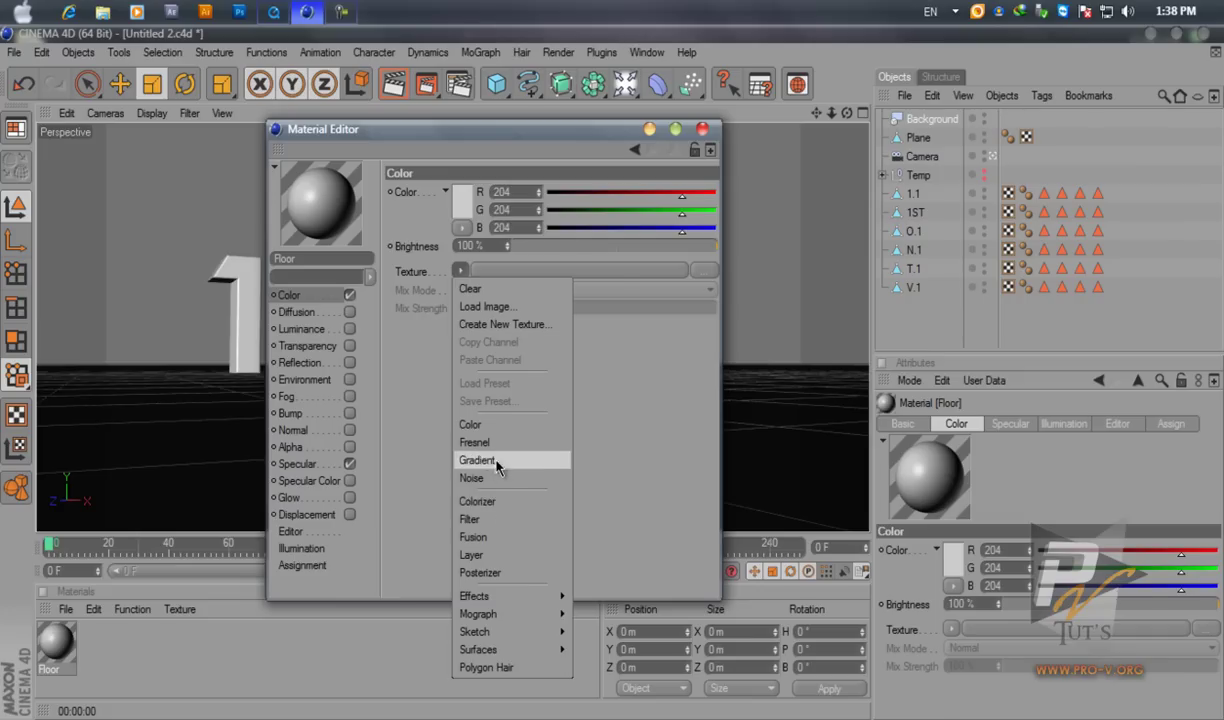
pyautogui.click(477, 461)
pyautogui.click(487, 395)
pyautogui.click(506, 320)
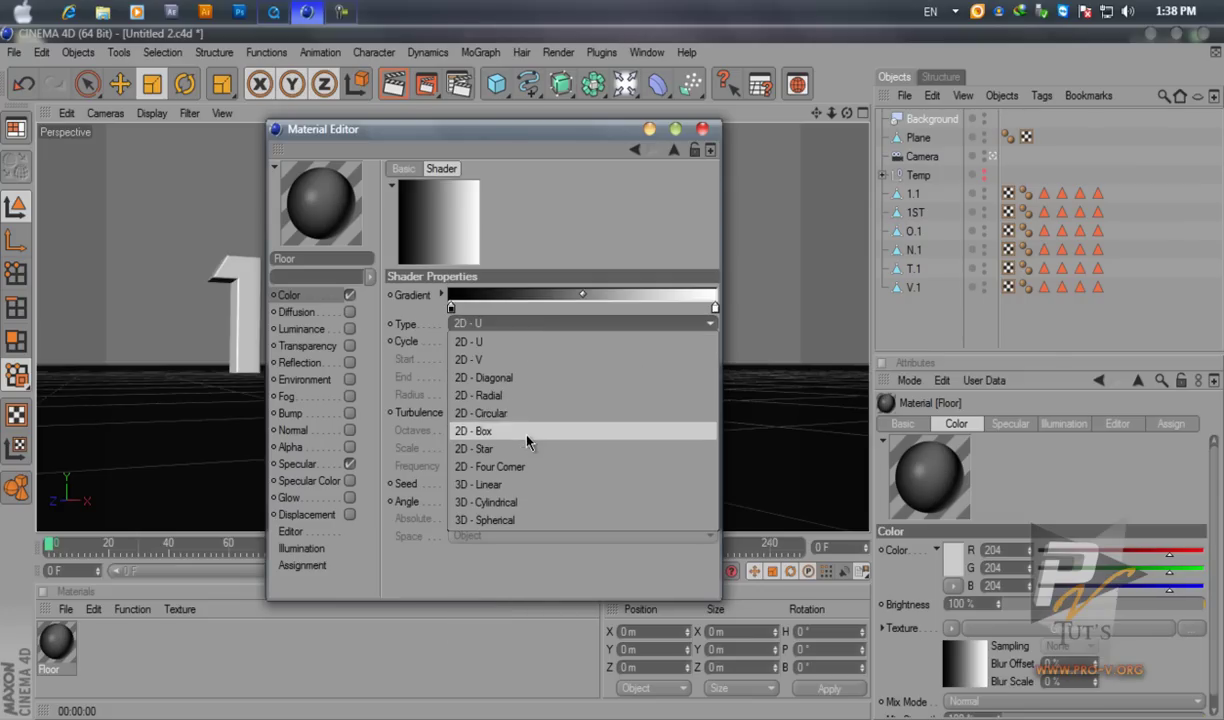
pyautogui.click(530, 467)
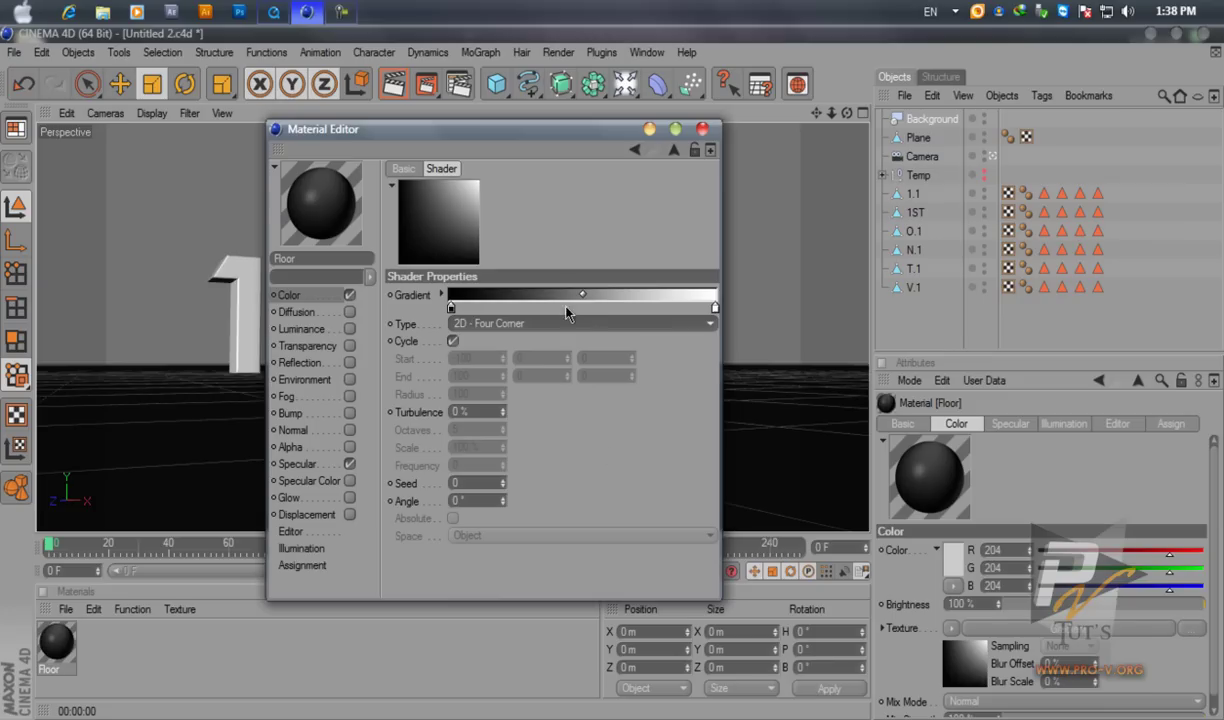
# Arrange the reference video and the Material Editor side by side for color comparison
pyautogui.moveTo(494, 136); pyautogui.dragTo(816, 177)
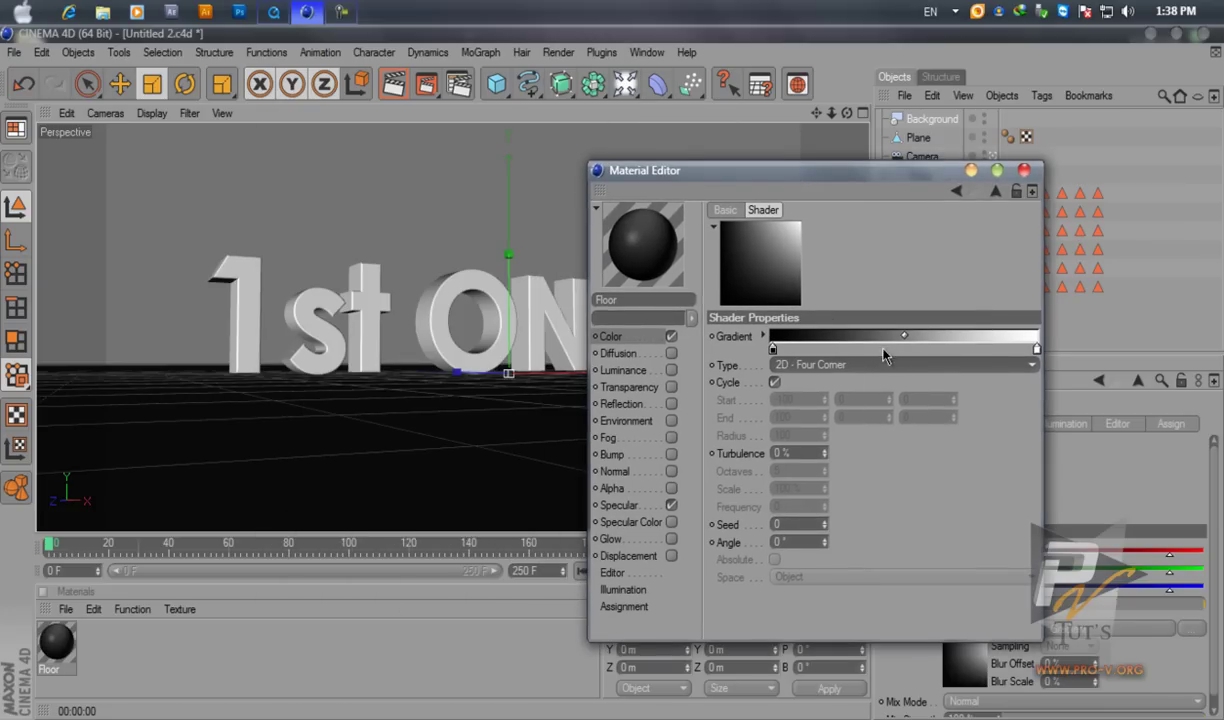
pyautogui.click(274, 12)
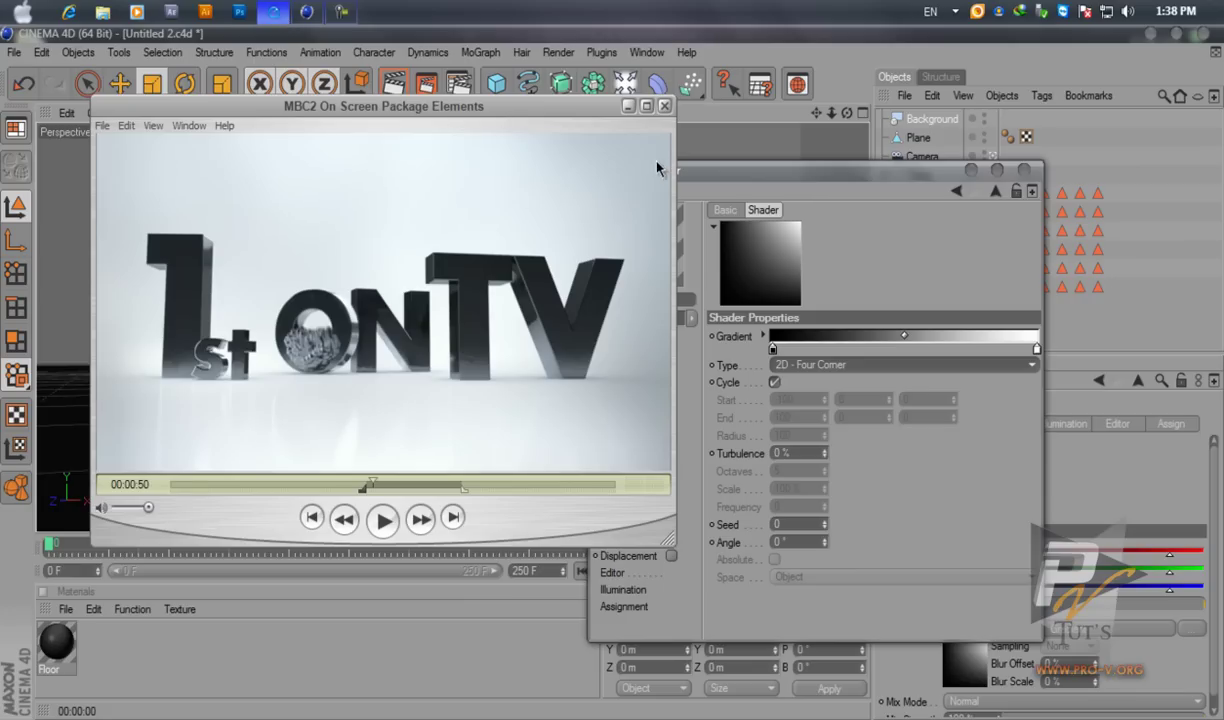
pyautogui.moveTo(544, 118); pyautogui.dragTo(466, 85)
pyautogui.moveTo(776, 170); pyautogui.dragTo(868, 98)
pyautogui.hotkey('alt', 'Tab')
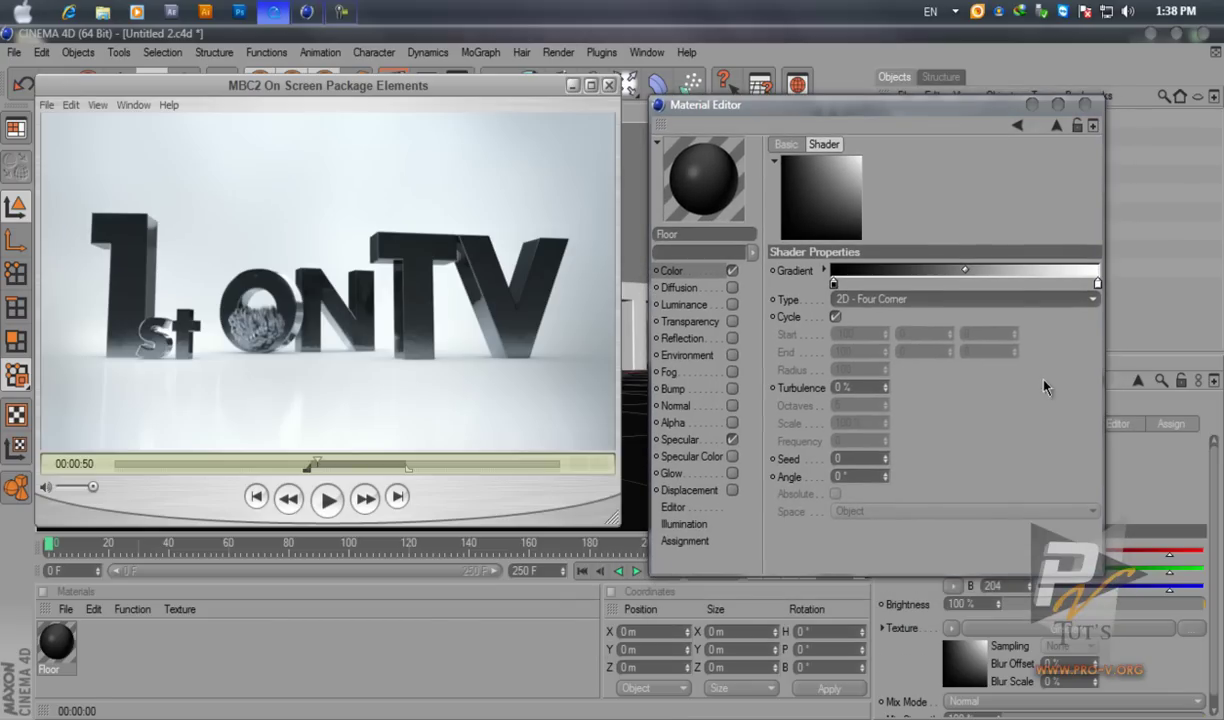
# Set the first knot of the Floor gradient to light blue with hue 209° and RGB 198, 224, 249
pyautogui.doubleClick(834, 284)
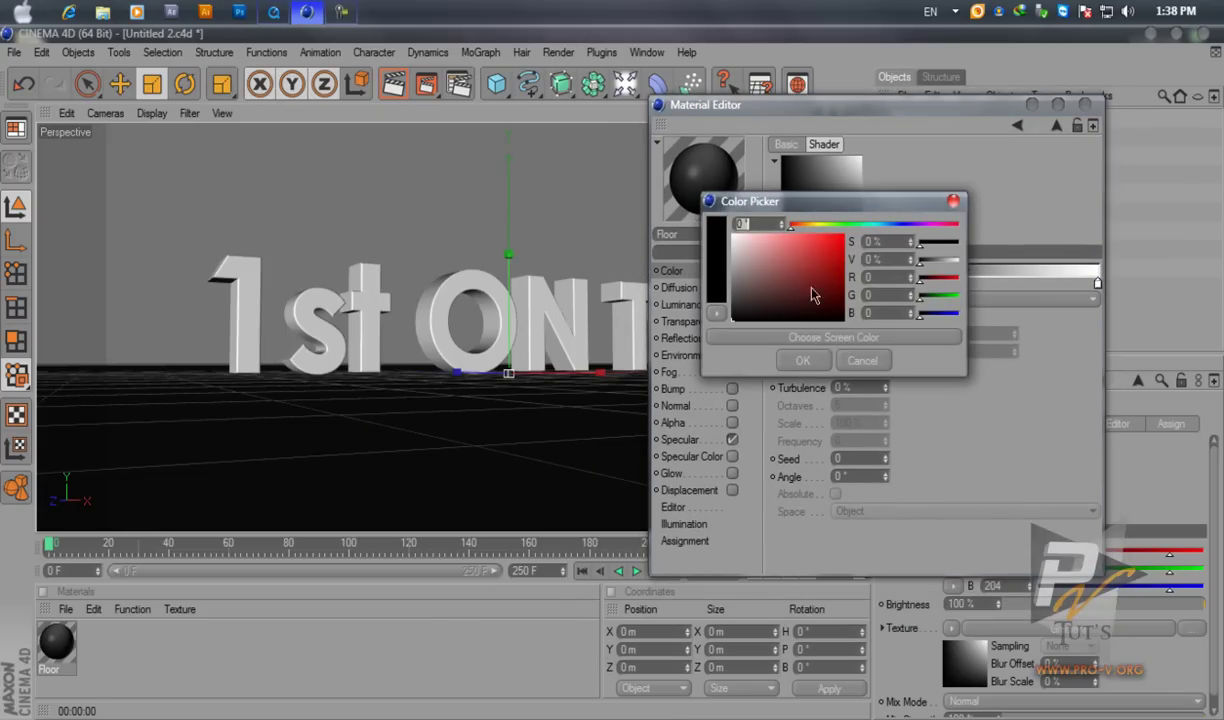
pyautogui.click(886, 225)
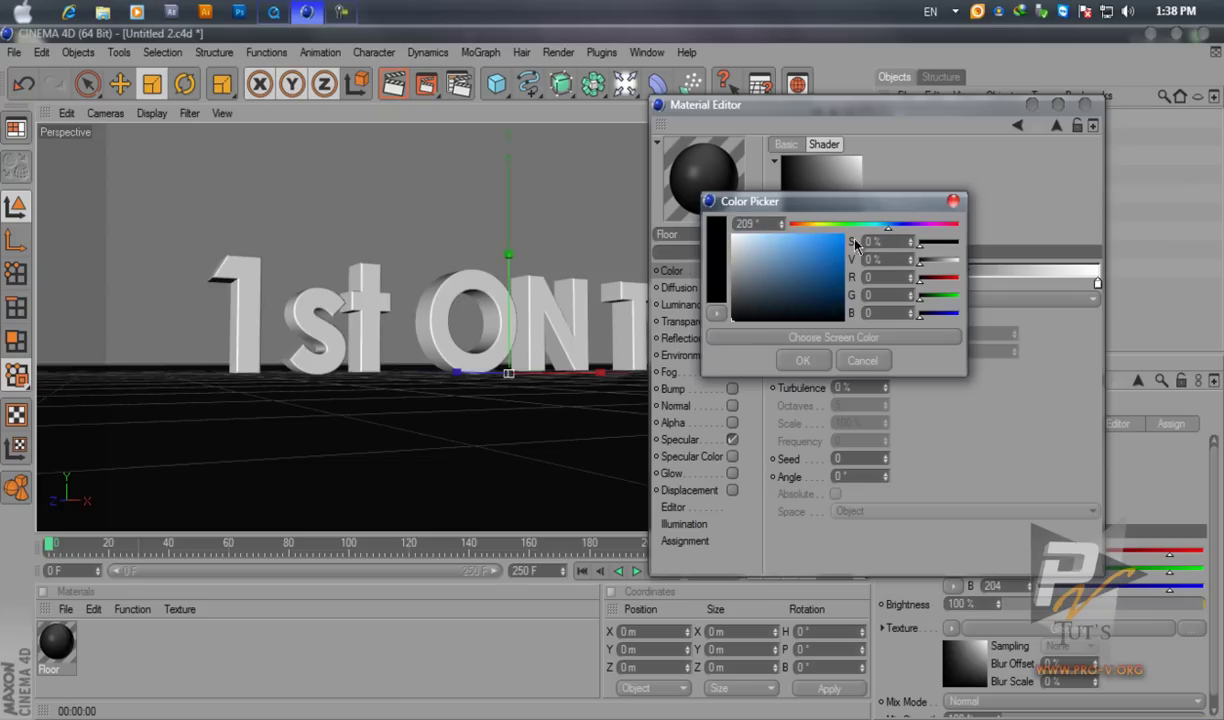
pyautogui.moveTo(755, 249); pyautogui.dragTo(751, 237)
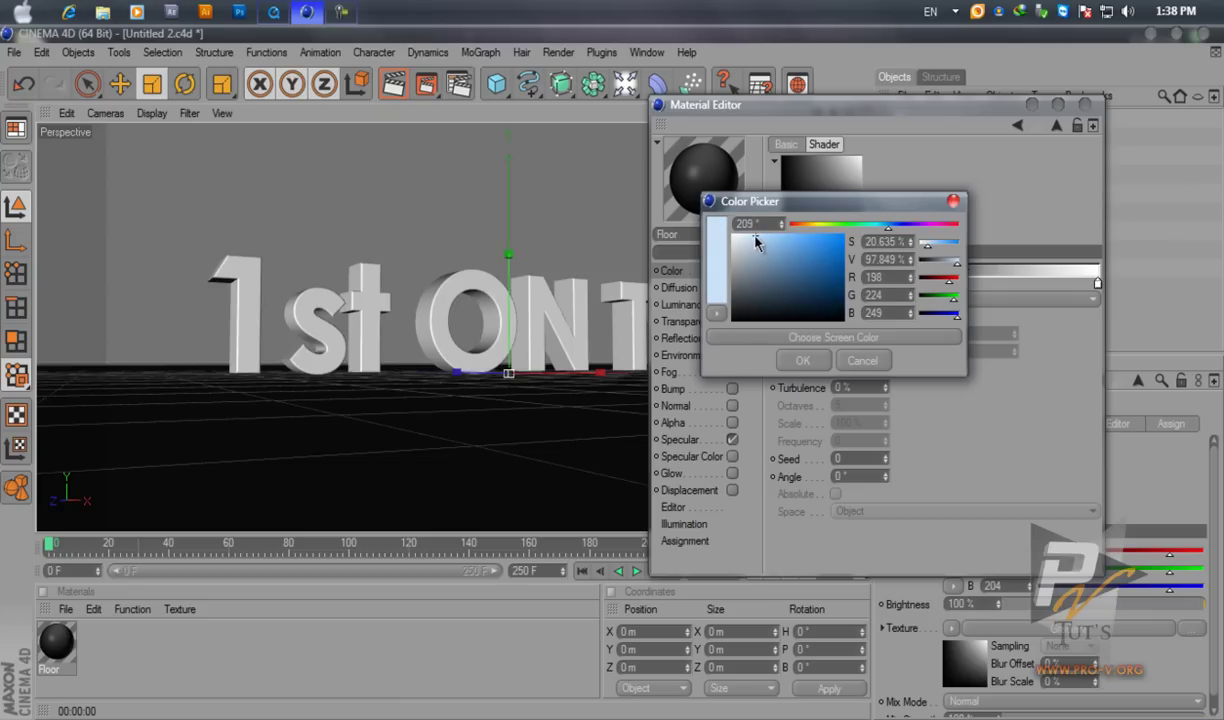
pyautogui.click(804, 360)
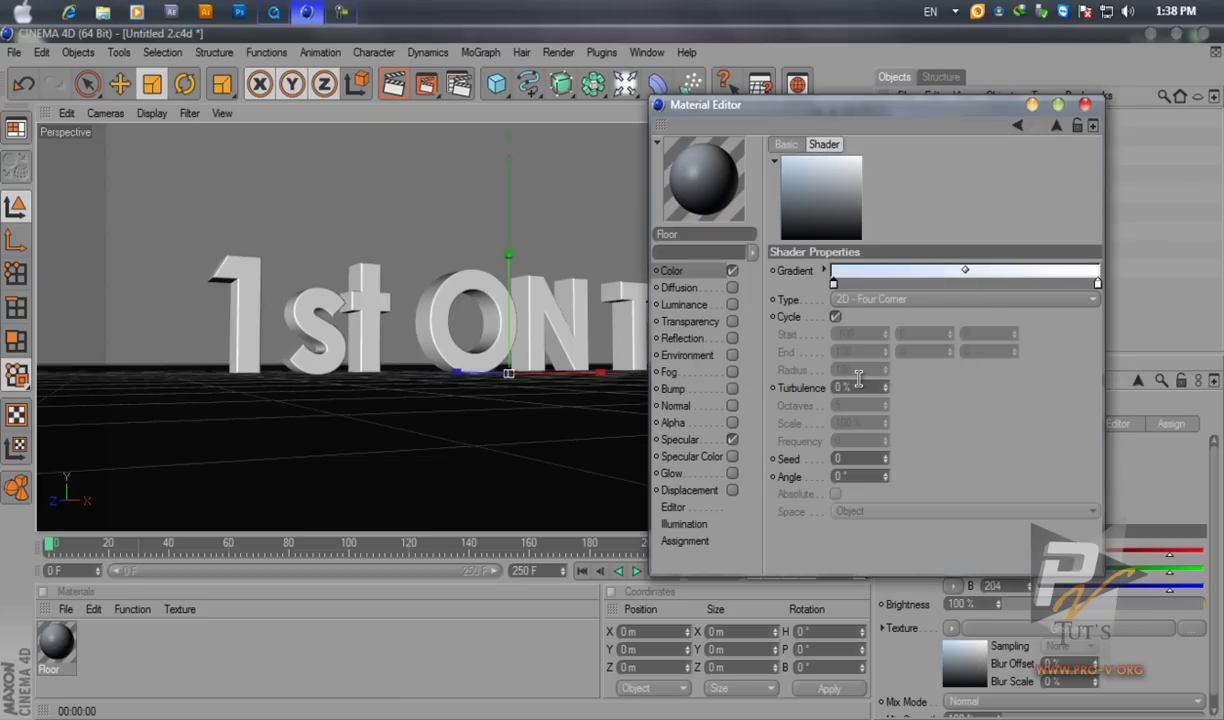
# Add a second knot to the Floor gradient and set its color to near-white, RGB 241, 241, 241
pyautogui.click(286, 14)
pyautogui.click(286, 14)
pyautogui.doubleClick(899, 275)
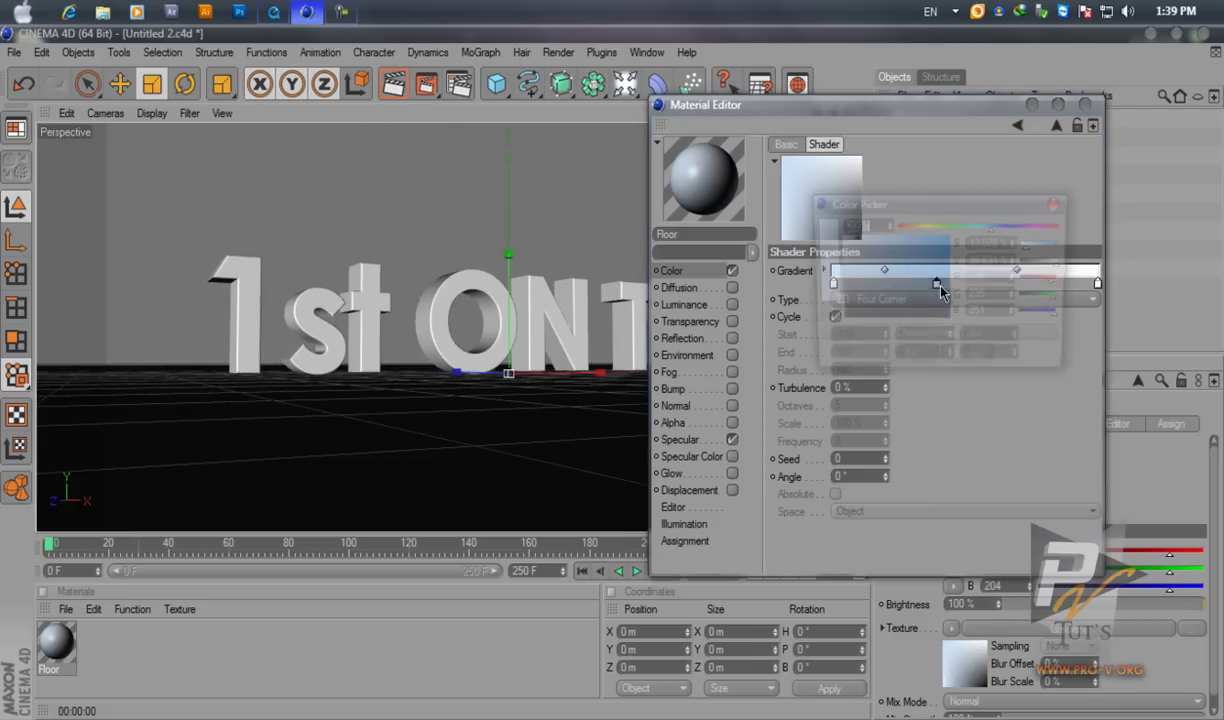
pyautogui.moveTo(817, 251); pyautogui.dragTo(815, 247)
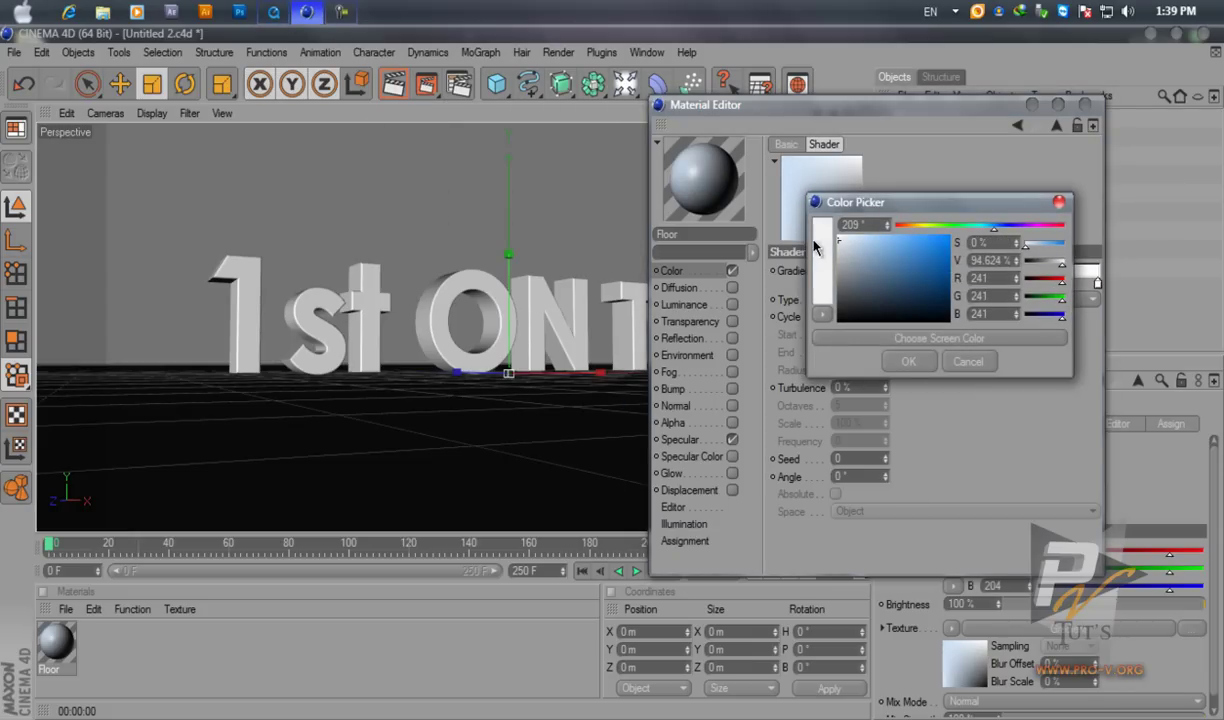
pyautogui.click(907, 362)
# Add a third knot to the Floor gradient and color it light blue with hue 205° and RGB 204, 224, 238
pyautogui.click(1033, 285)
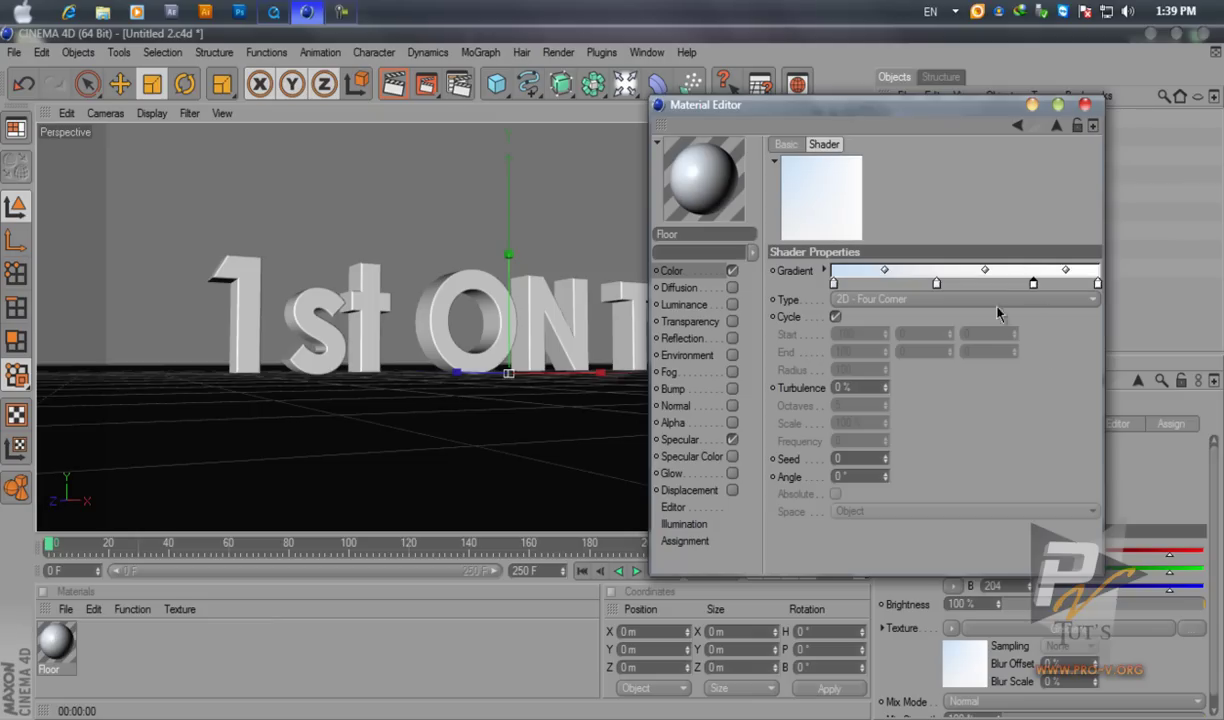
pyautogui.doubleClick(1036, 286)
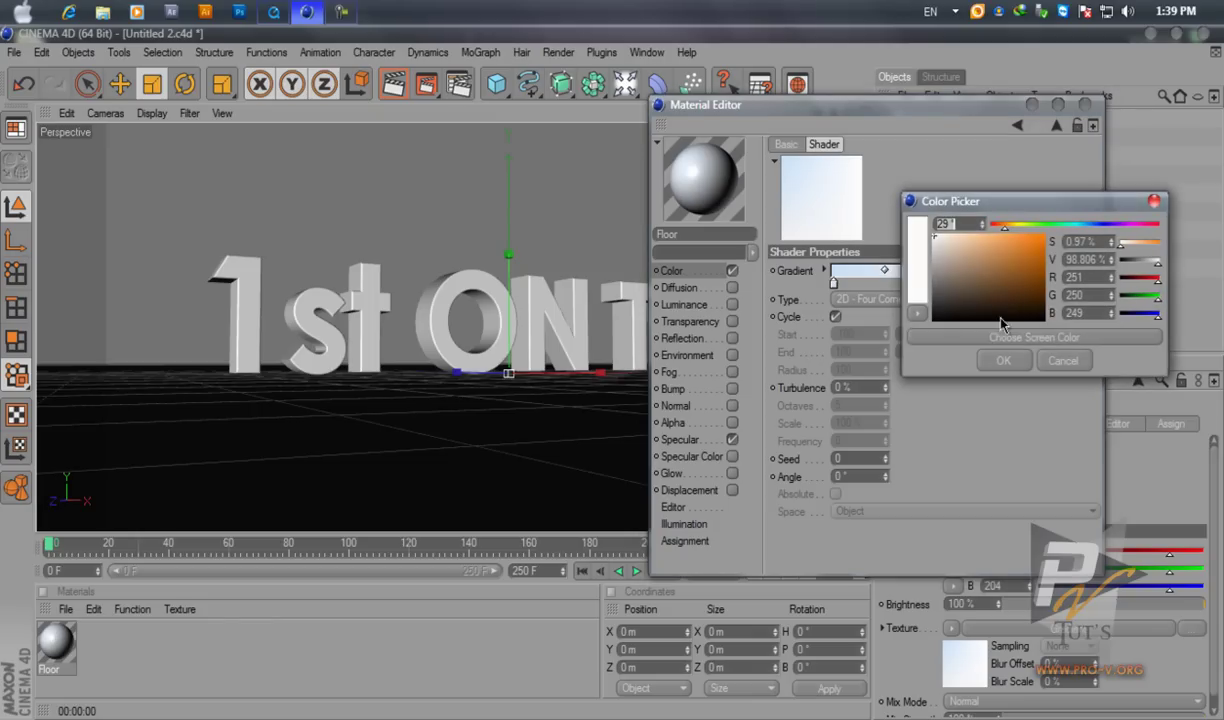
pyautogui.moveTo(1087, 234); pyautogui.dragTo(1089, 235)
pyautogui.moveTo(945, 238); pyautogui.dragTo(950, 246)
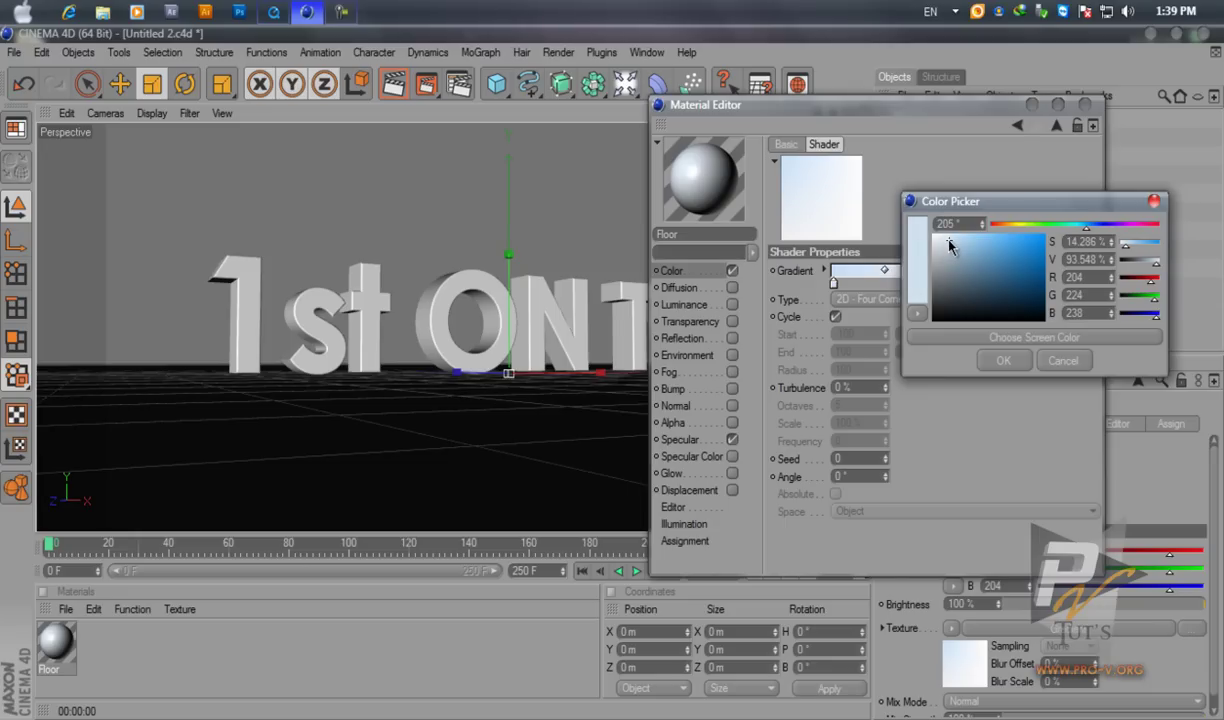
pyautogui.click(1000, 361)
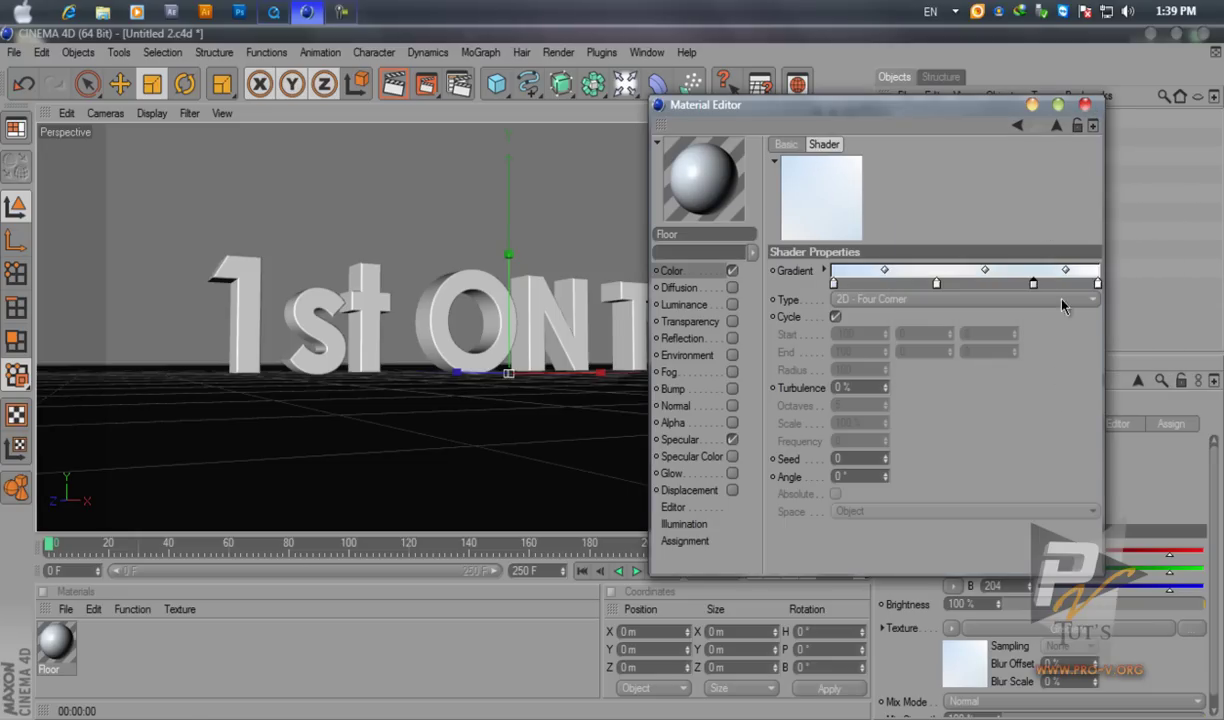
# Set the last gradient knot to gray RGB 180, 180, 180 and shift the second knot slightly toward the first
pyautogui.doubleClick(1098, 284)
pyautogui.moveTo(995, 278)
pyautogui.mouseDown()
pyautogui.moveTo(975, 256)
pyautogui.moveTo(967, 265)
pyautogui.mouseUp()
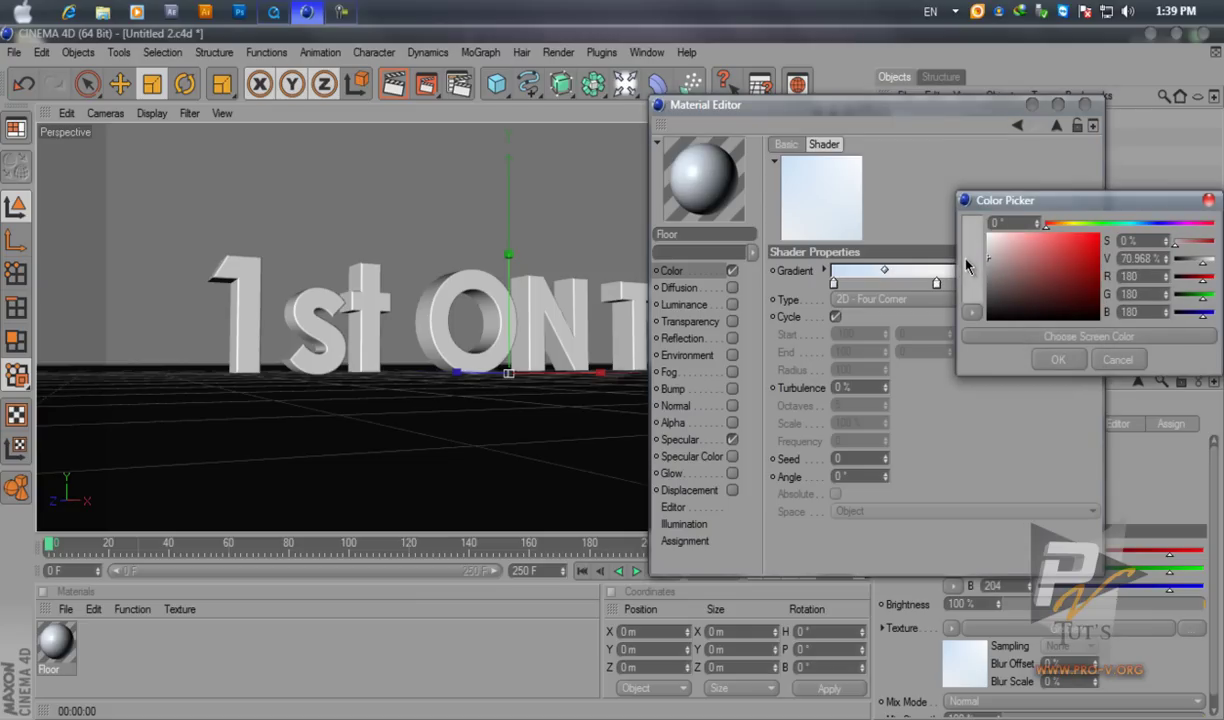
pyautogui.click(1058, 359)
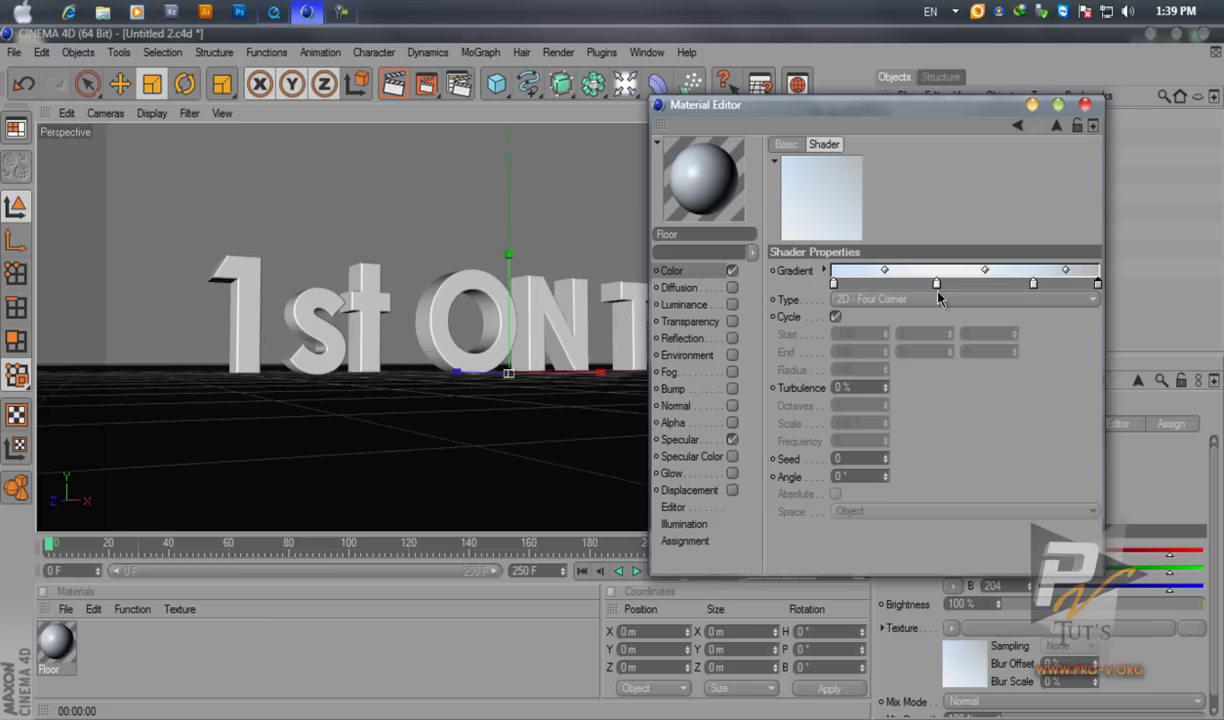
pyautogui.moveTo(919, 284); pyautogui.dragTo(928, 284)
pyautogui.click(1052, 105)
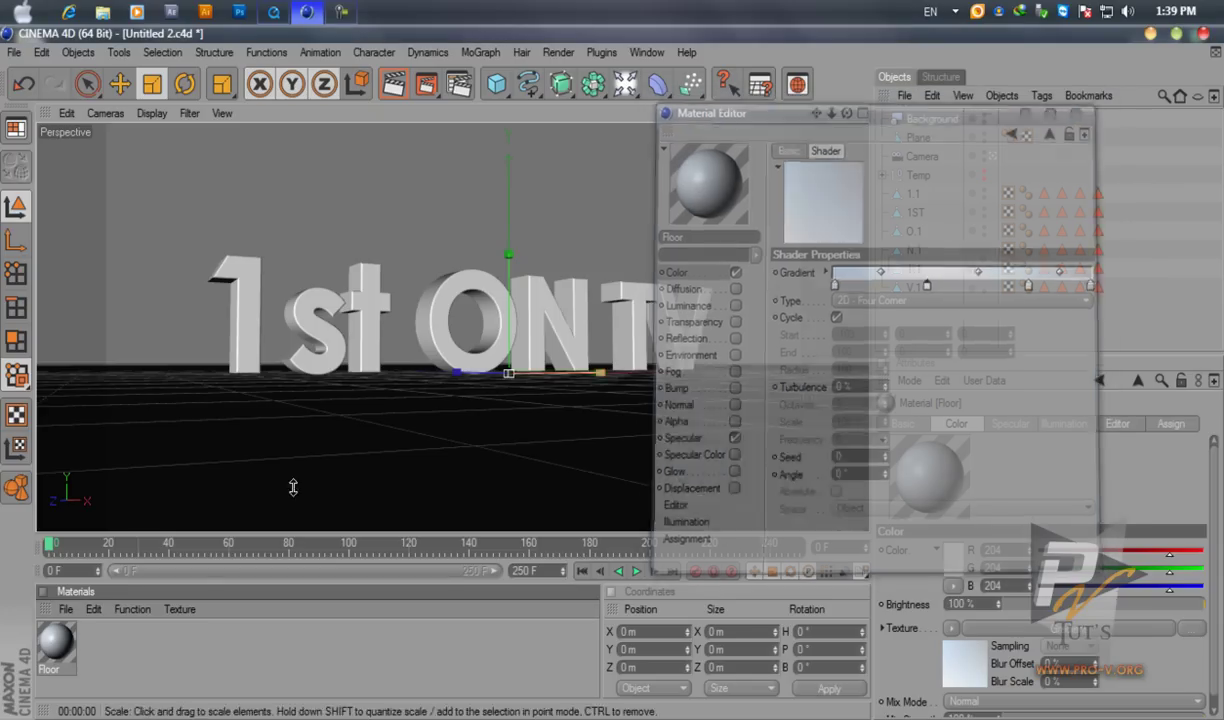
# Apply the Floor material to the Plane and render the perspective view to check it
pyautogui.moveTo(65, 648); pyautogui.dragTo(921, 141)
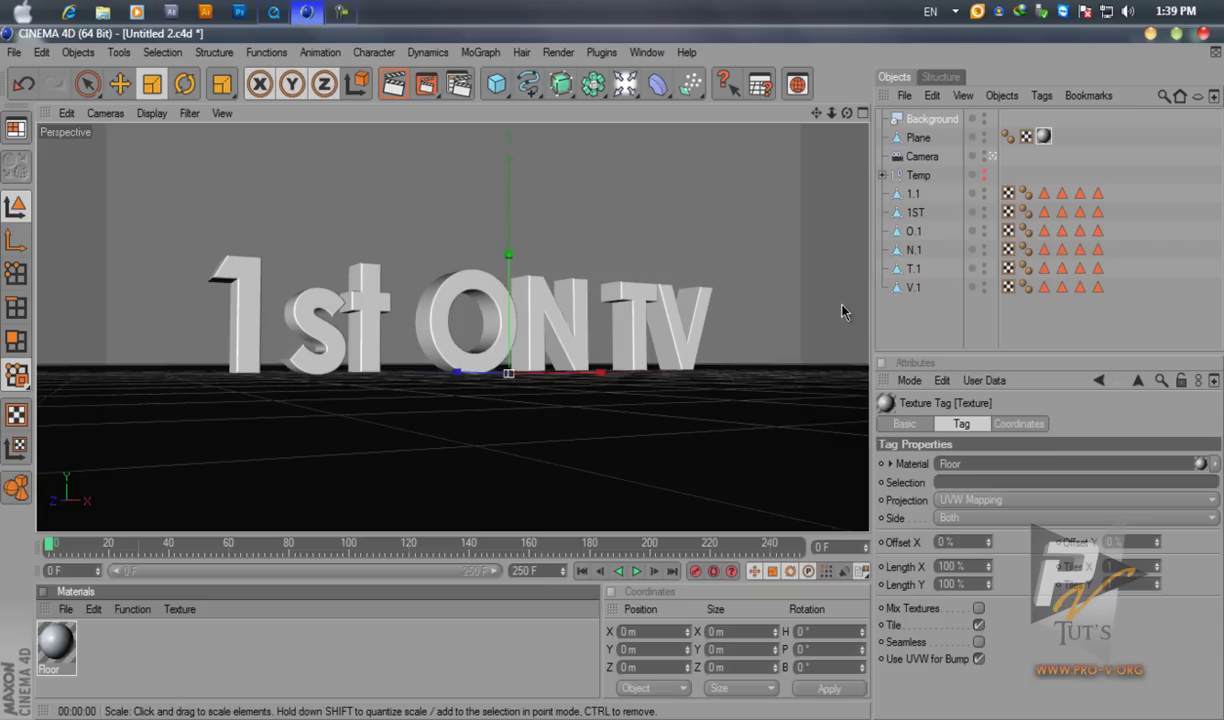
pyautogui.click(919, 138)
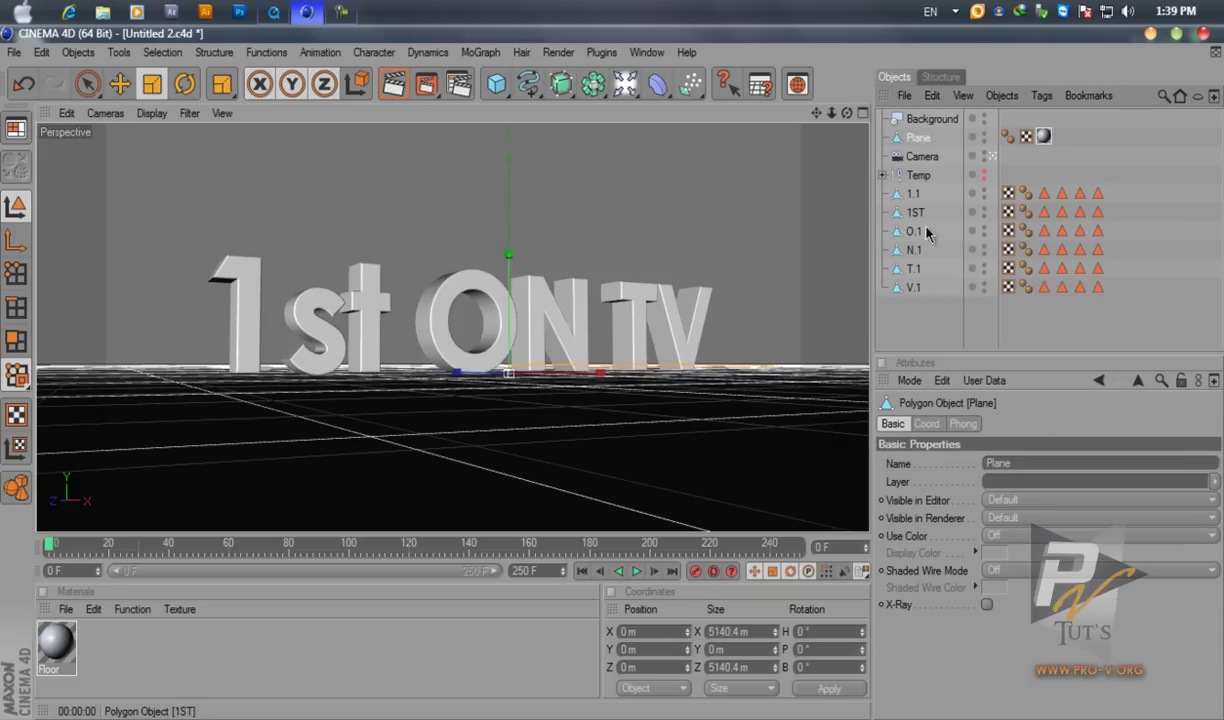
pyautogui.click(395, 85)
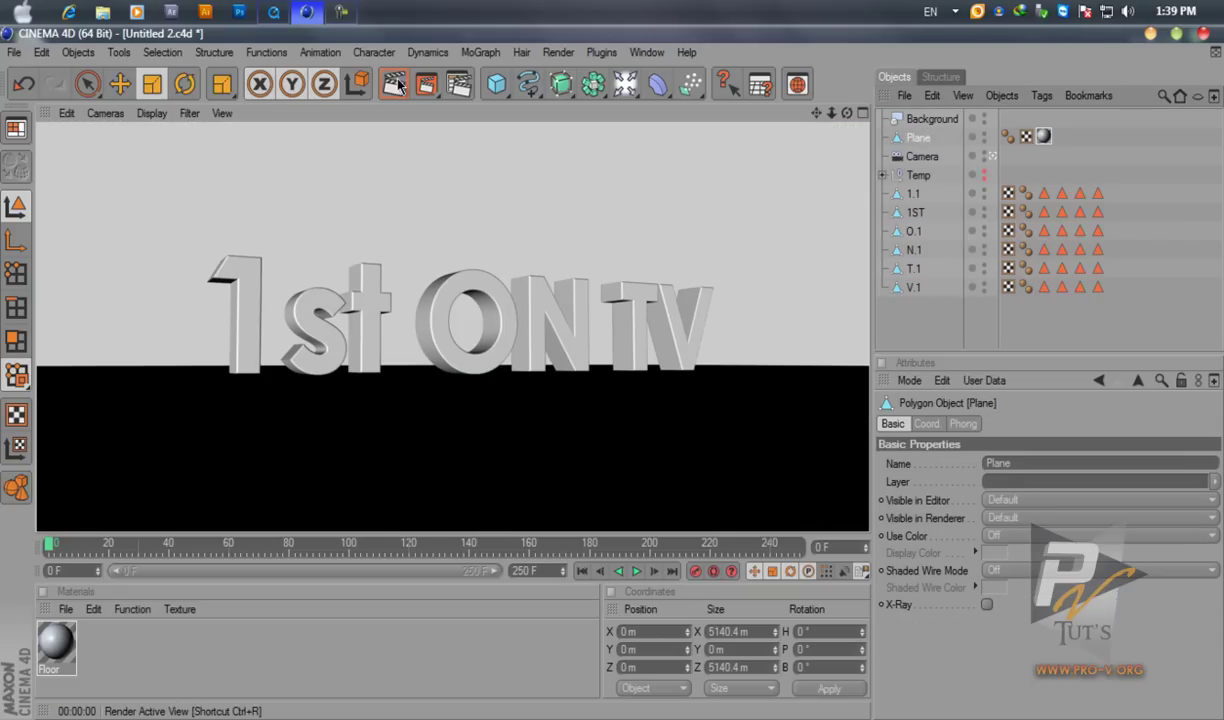
pyautogui.click(1051, 330)
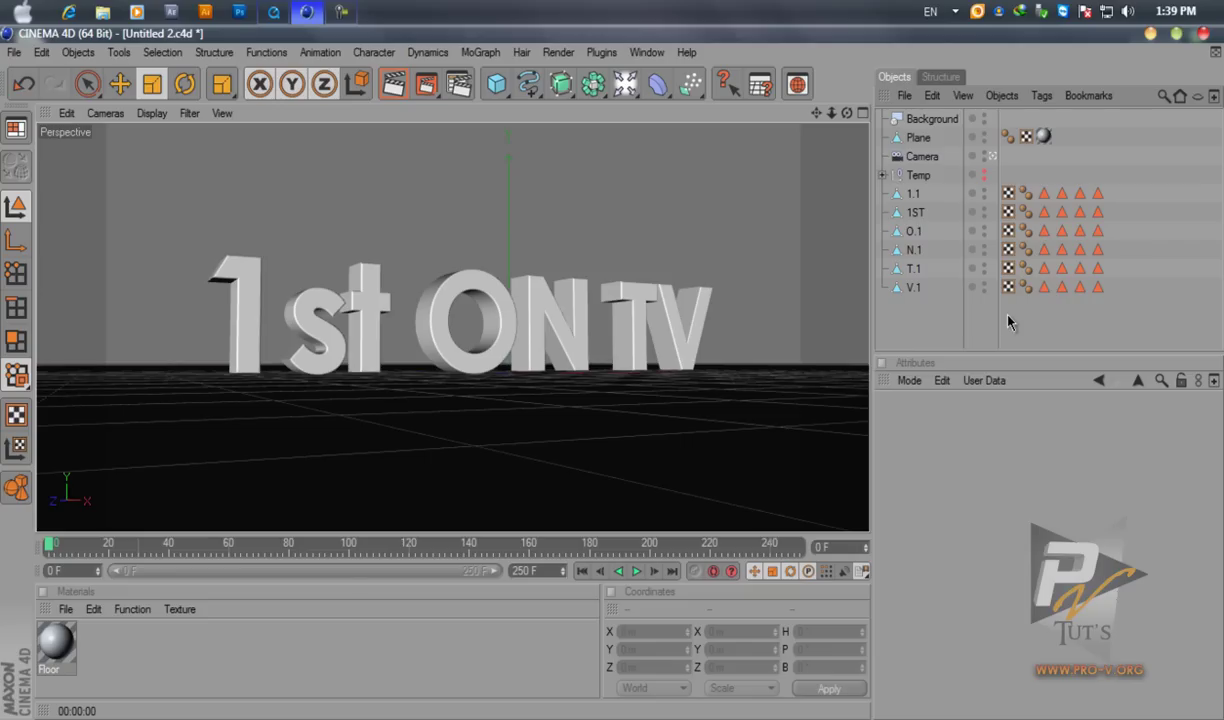
# Apply the Floor material to the Background and set the Plane's texture projection to Frontal, with a test render
pyautogui.click(930, 123)
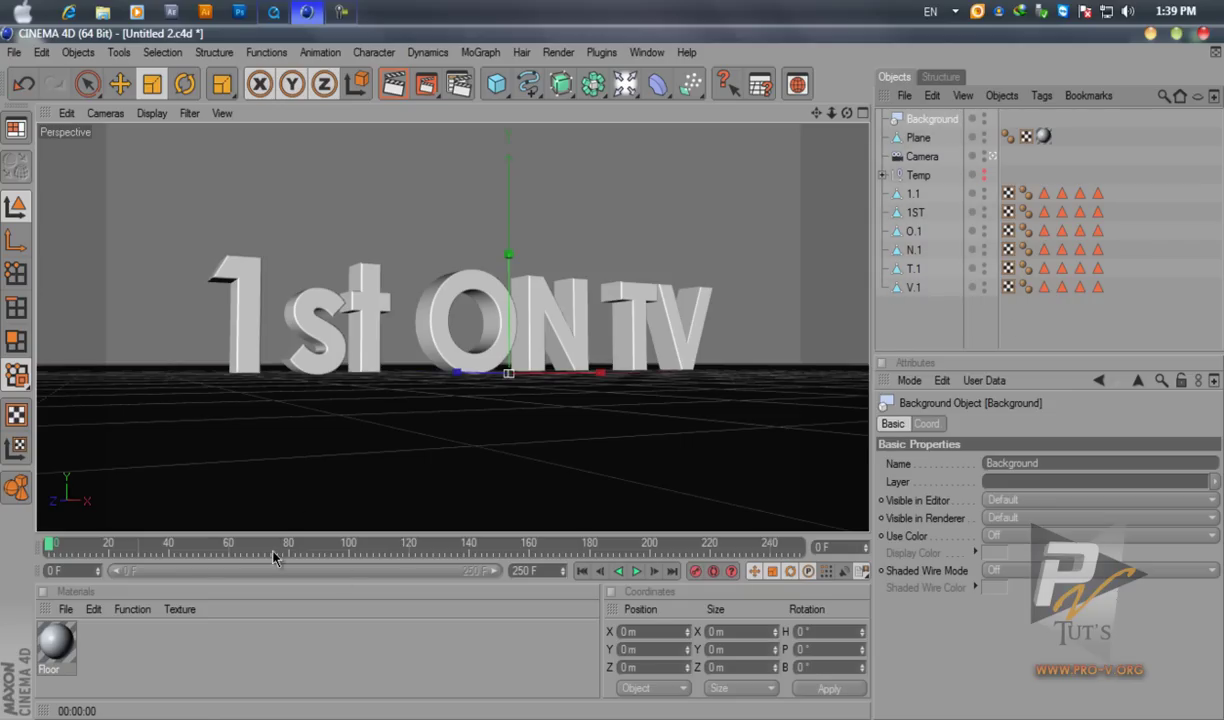
pyautogui.moveTo(52, 658); pyautogui.dragTo(895, 116)
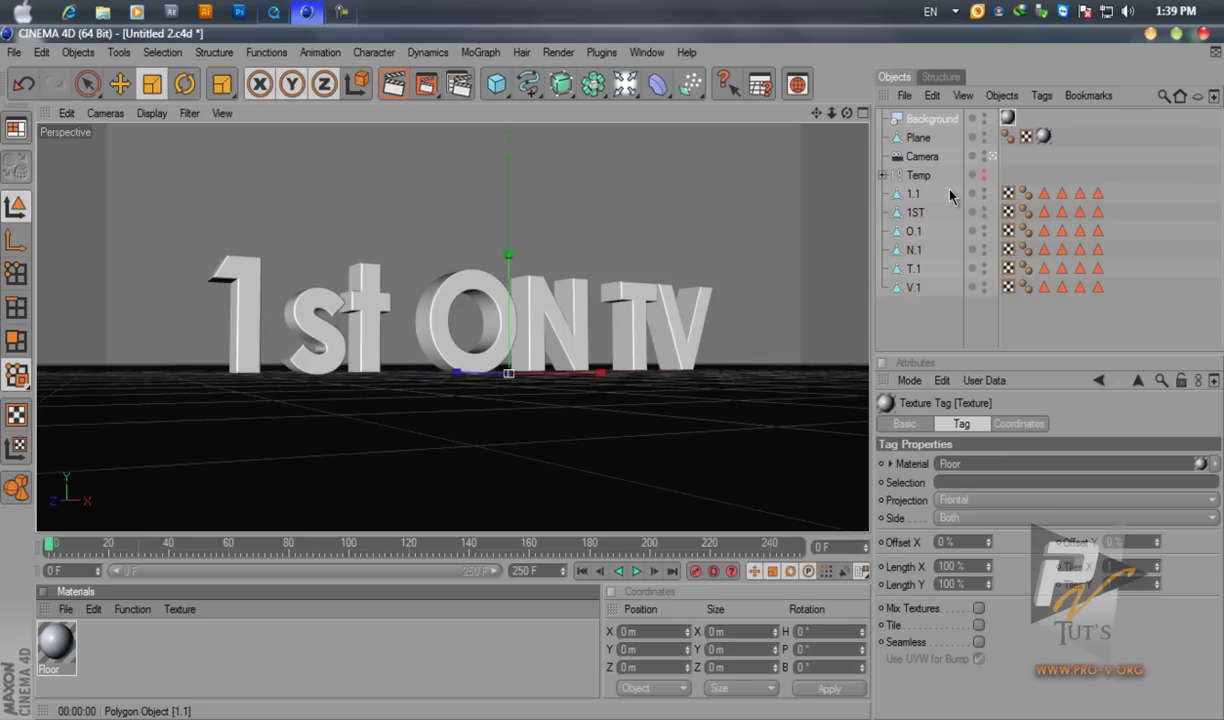
pyautogui.click(1044, 135)
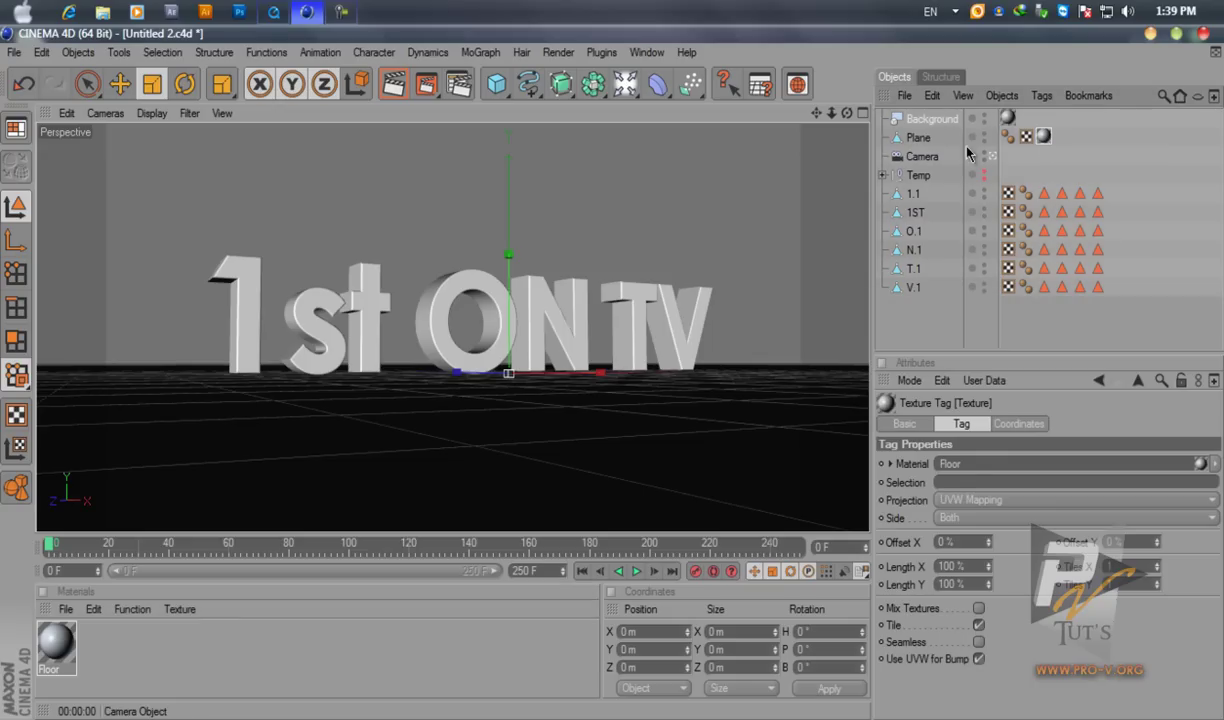
pyautogui.click(965, 499)
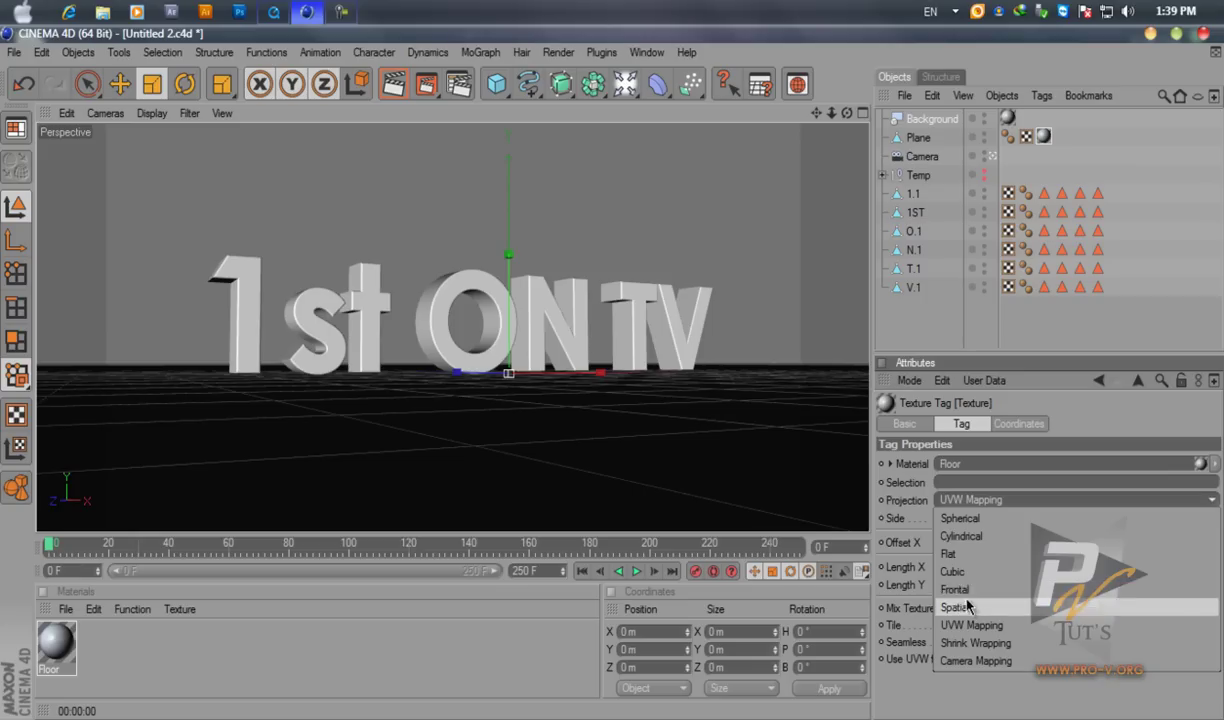
pyautogui.click(955, 589)
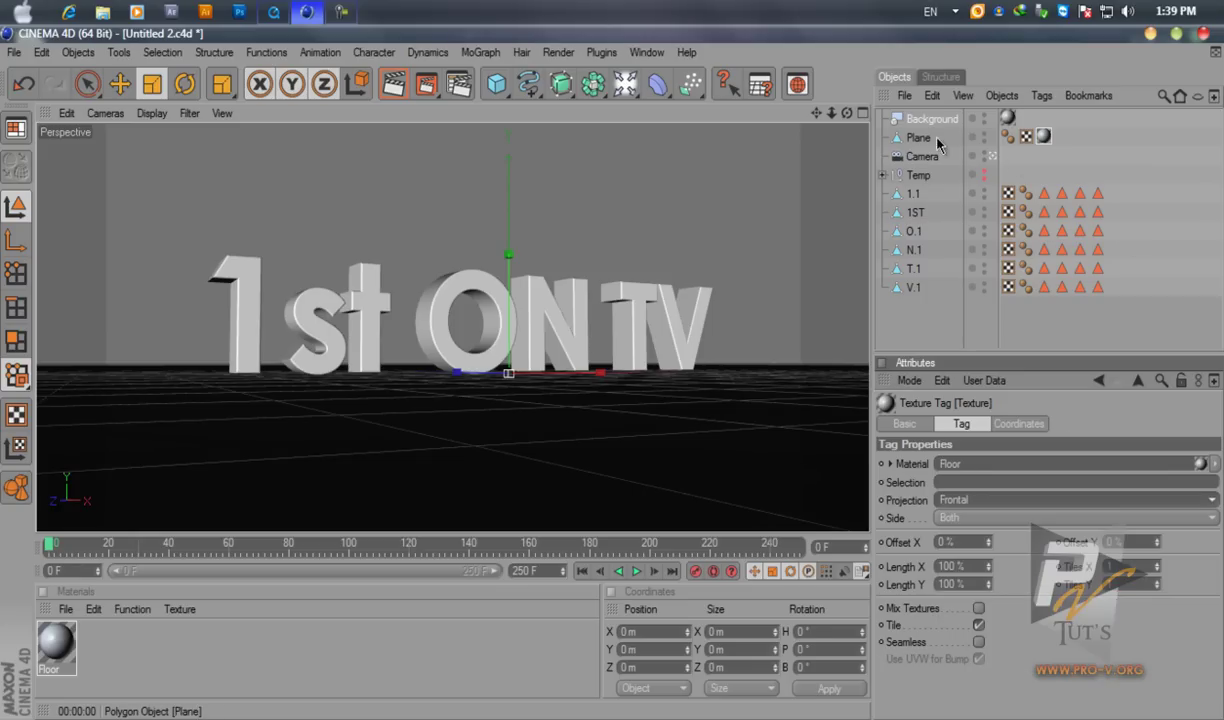
pyautogui.click(388, 93)
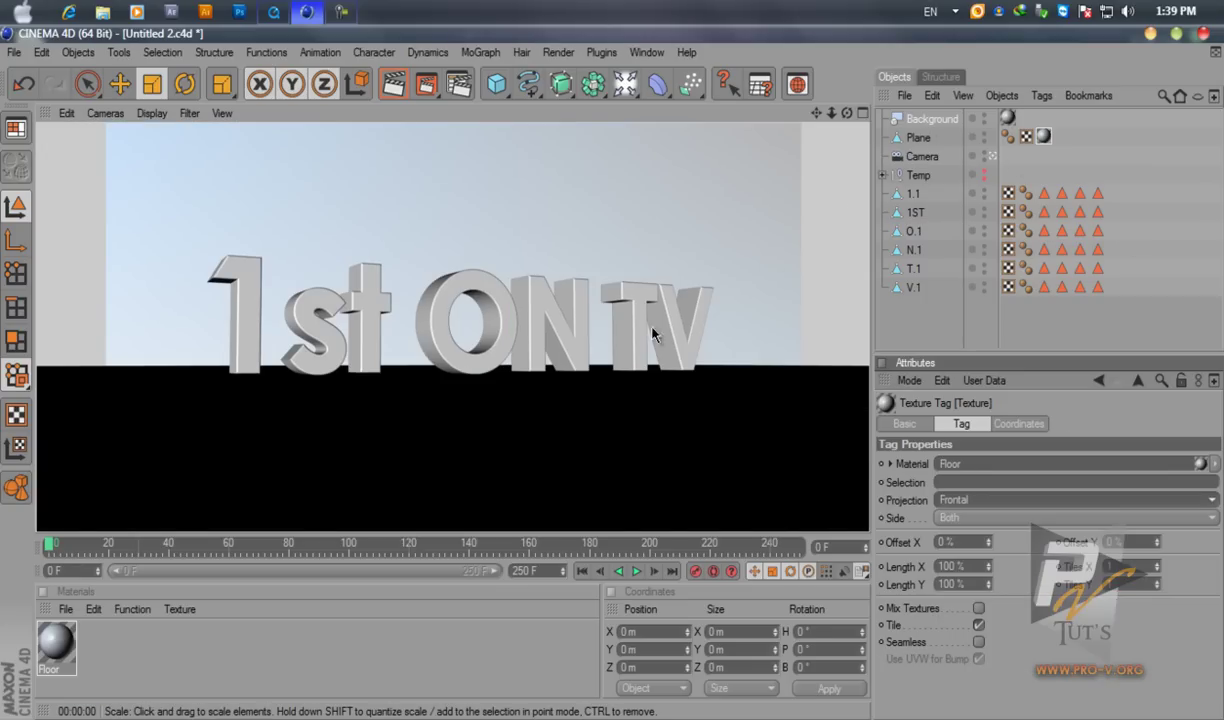
# Add a Compositing tag to the Plane with Compositing Background enabled, and test-render the view
pyautogui.click(917, 137)
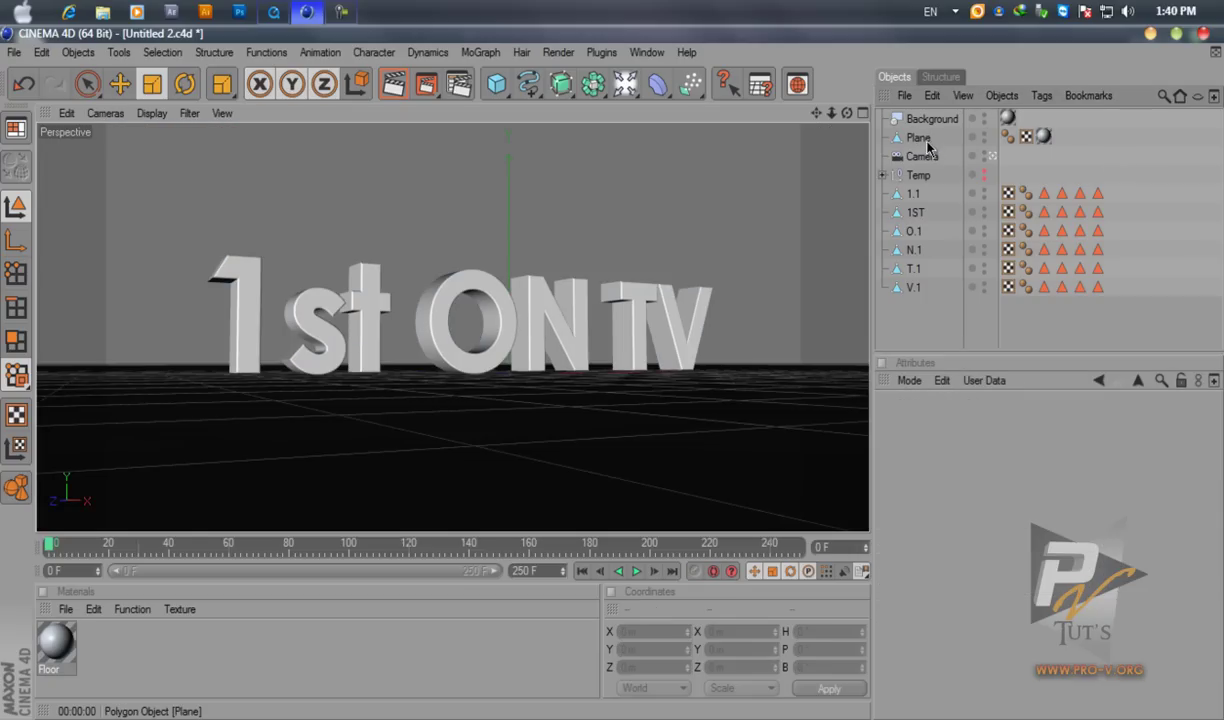
pyautogui.rightClick(915, 137)
pyautogui.moveTo(993, 124)
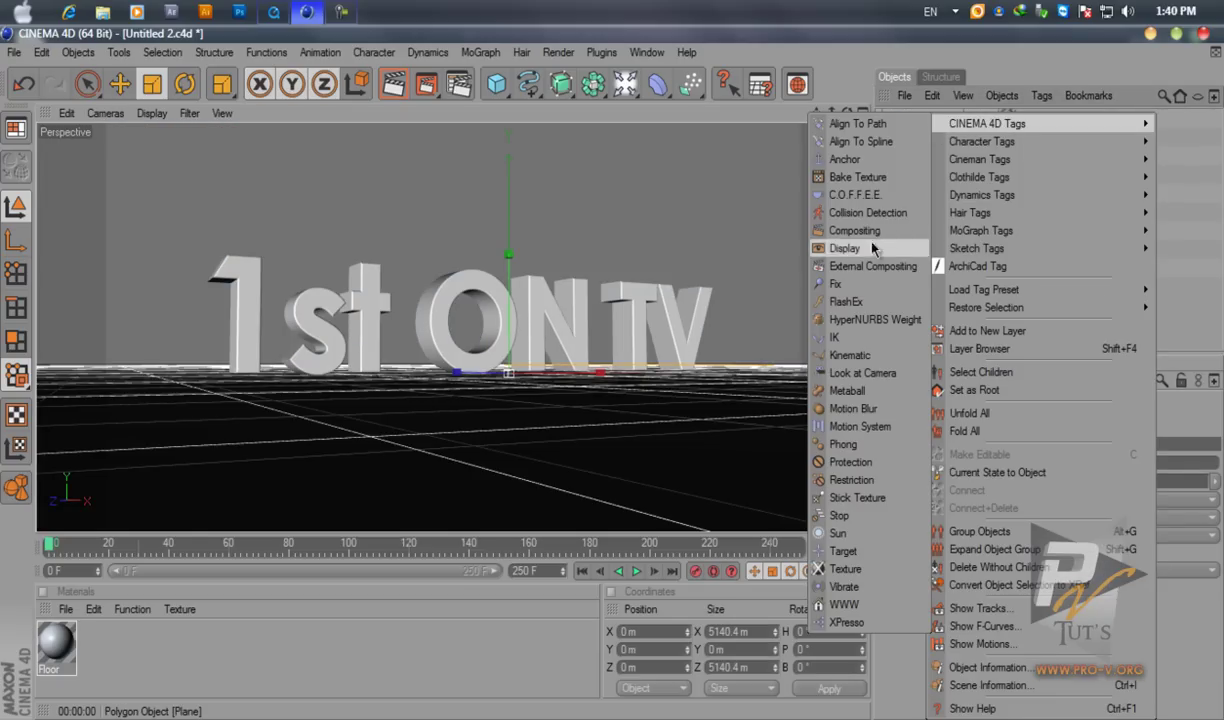
pyautogui.click(845, 230)
pyautogui.click(1120, 481)
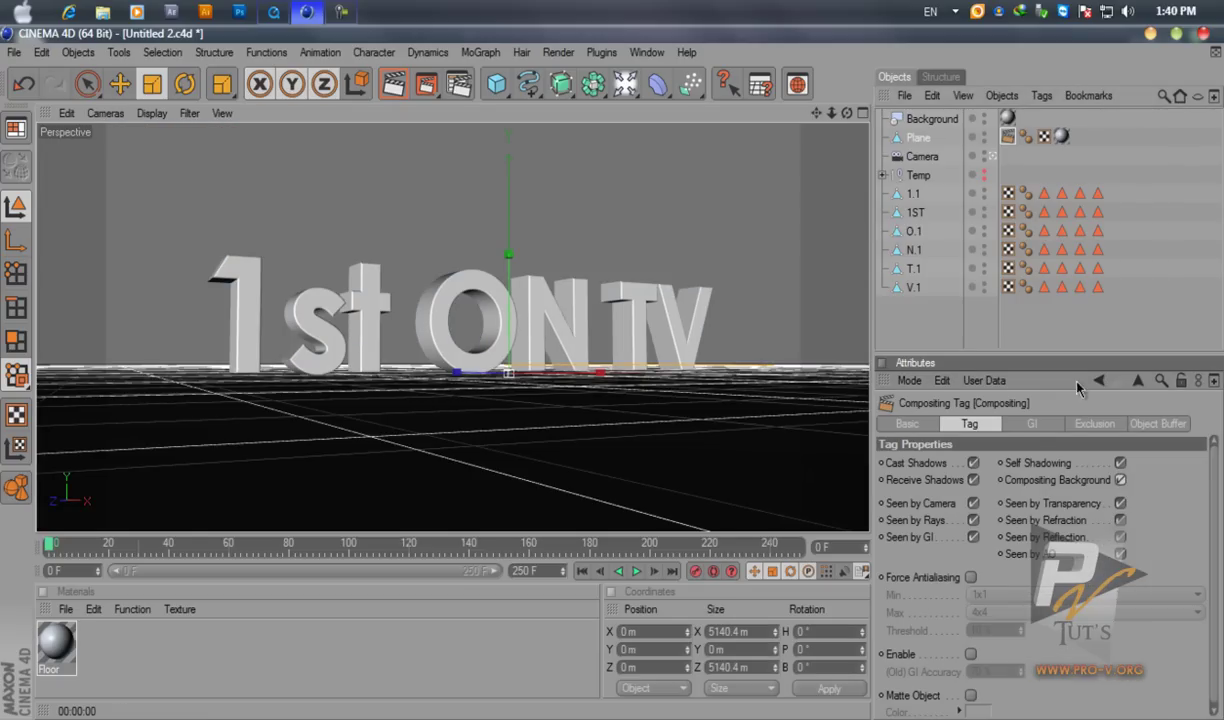
pyautogui.click(395, 88)
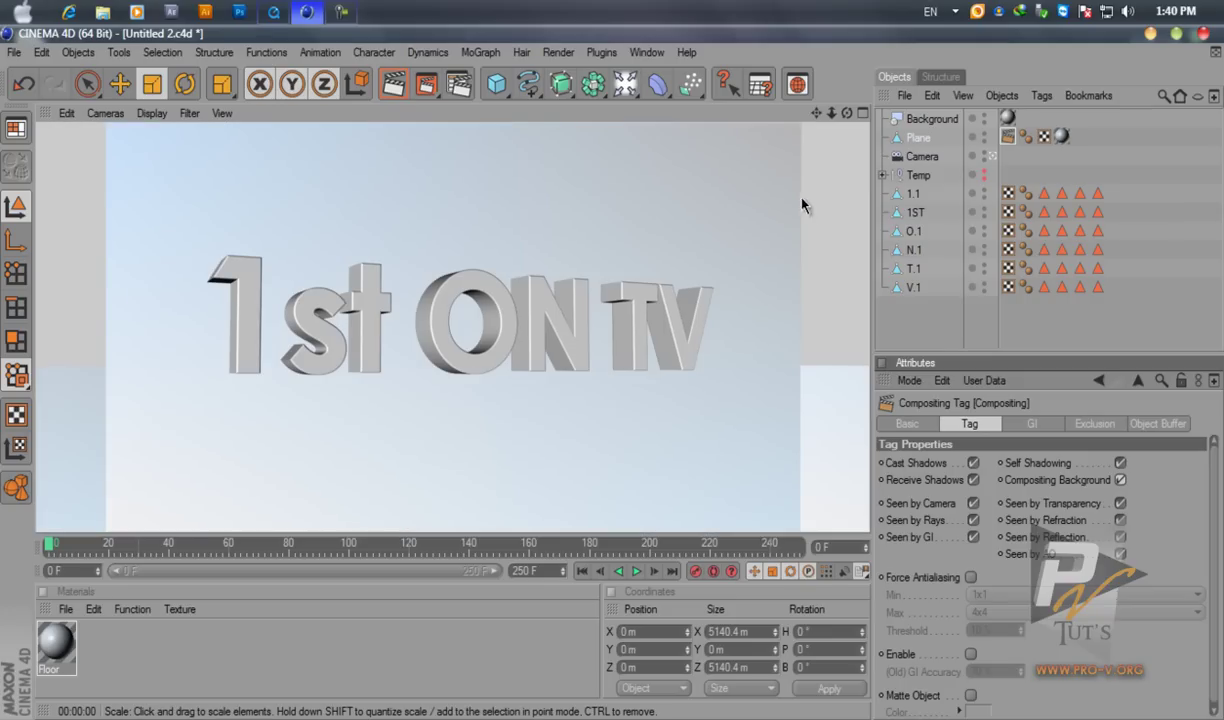
# Render the scene to the Picture Viewer and examine the full frame
pyautogui.click(878, 311)
pyautogui.click(426, 84)
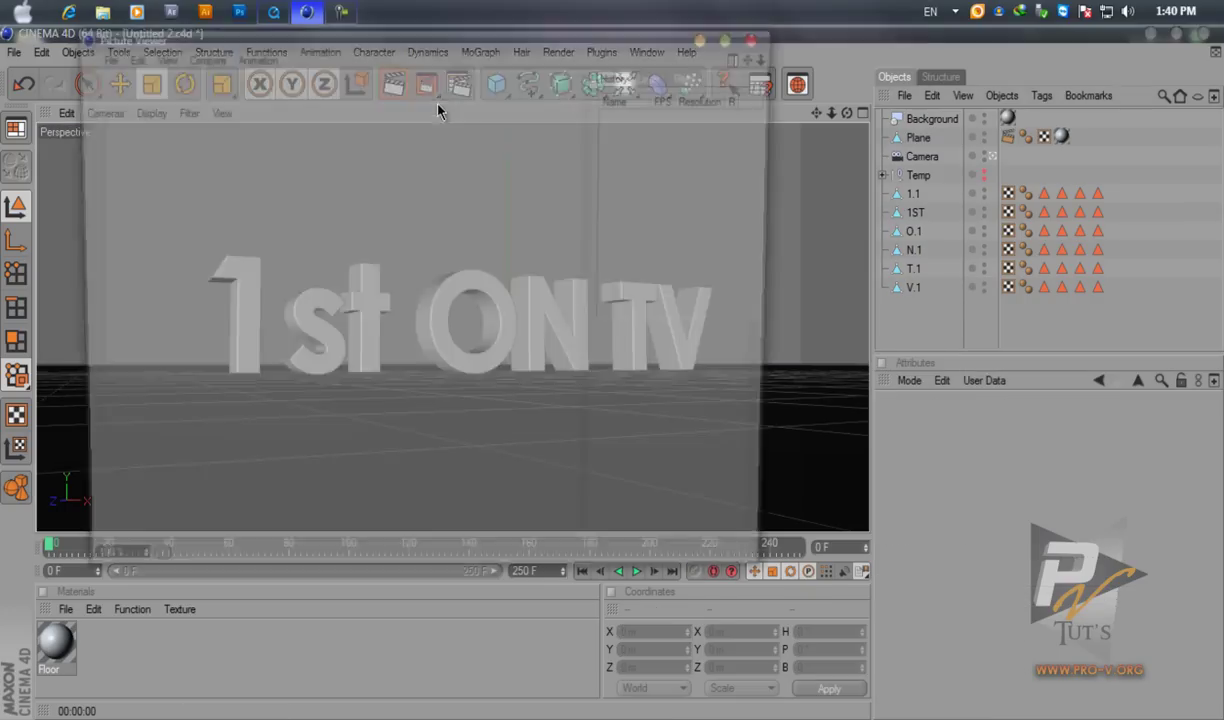
pyautogui.click(737, 37)
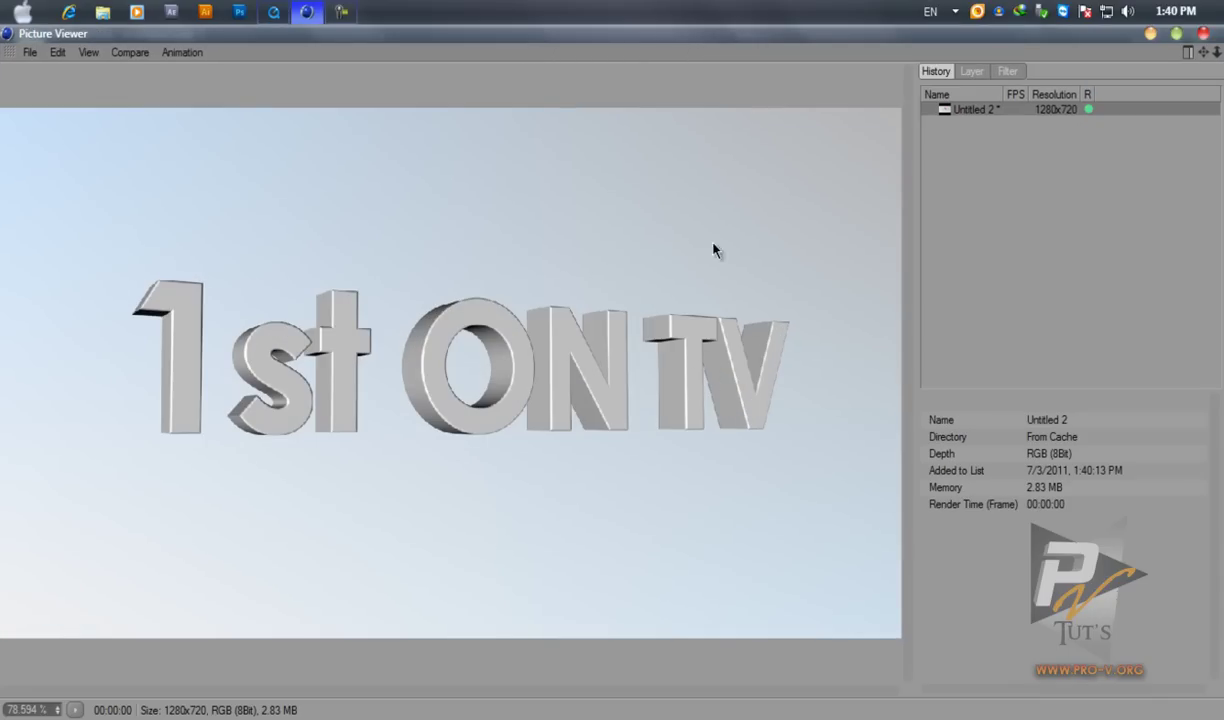
pyautogui.click(1205, 36)
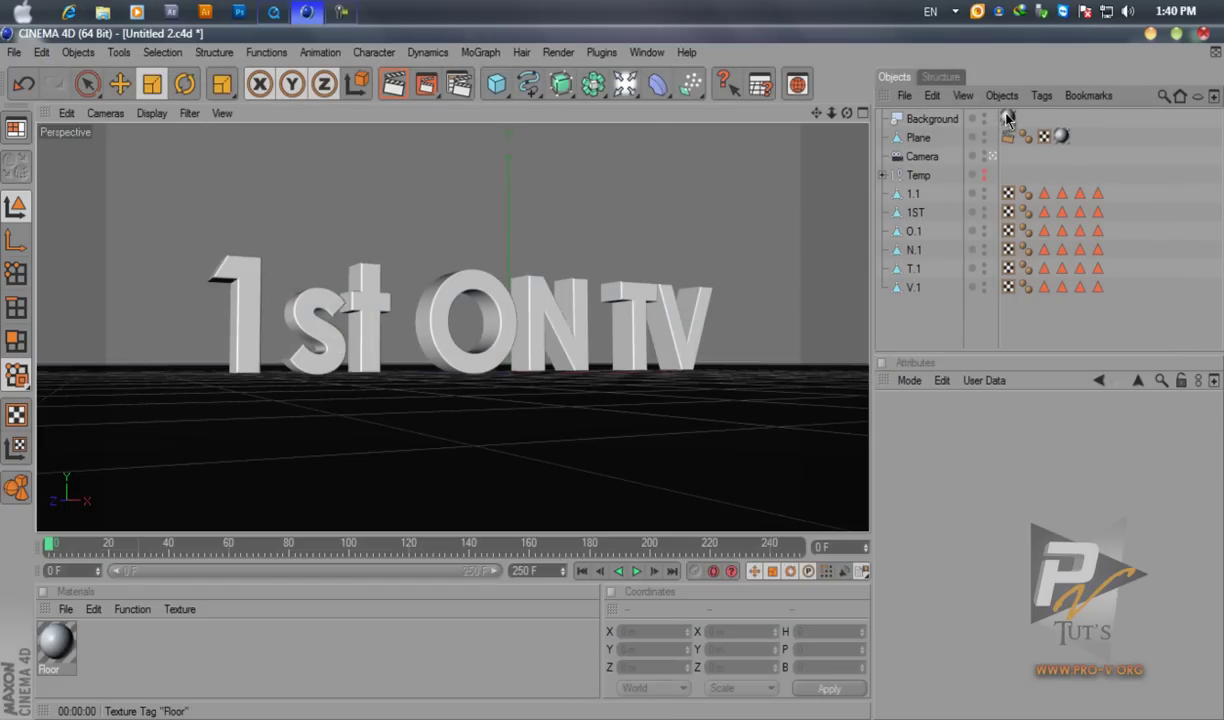
# Enable Tile and Seamless on the Background's Floor texture tag and test-render the view
pyautogui.click(1008, 118)
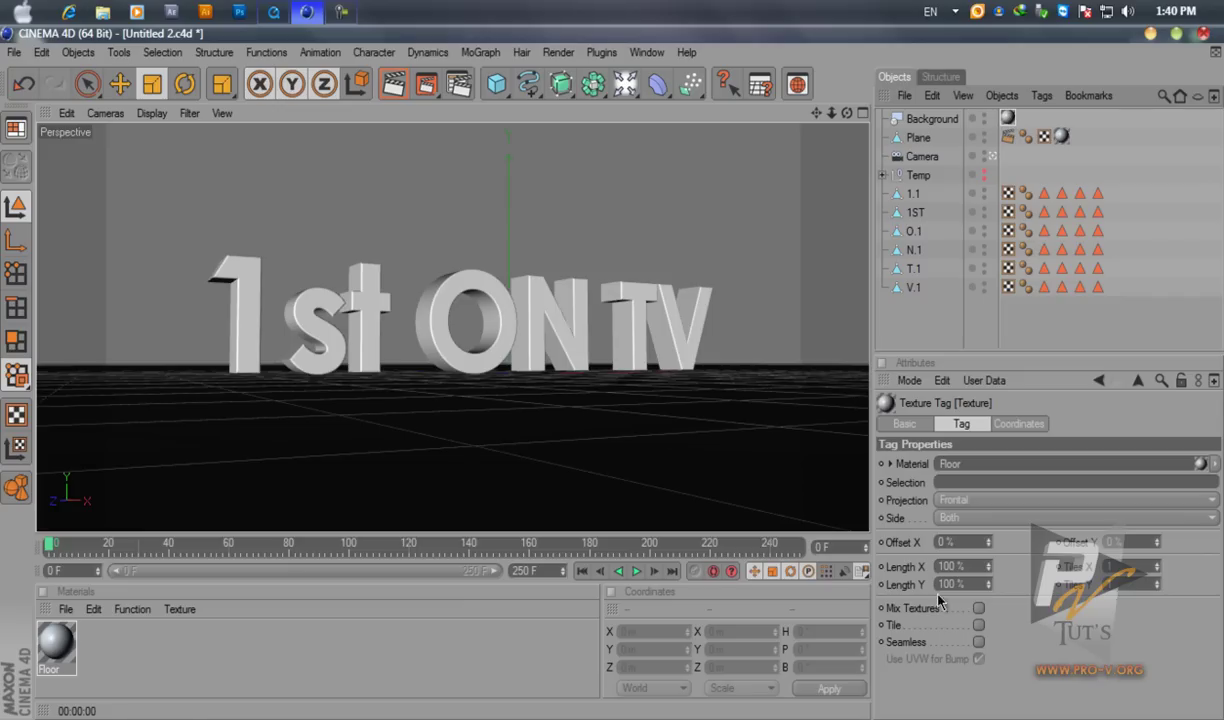
pyautogui.click(979, 625)
pyautogui.click(979, 642)
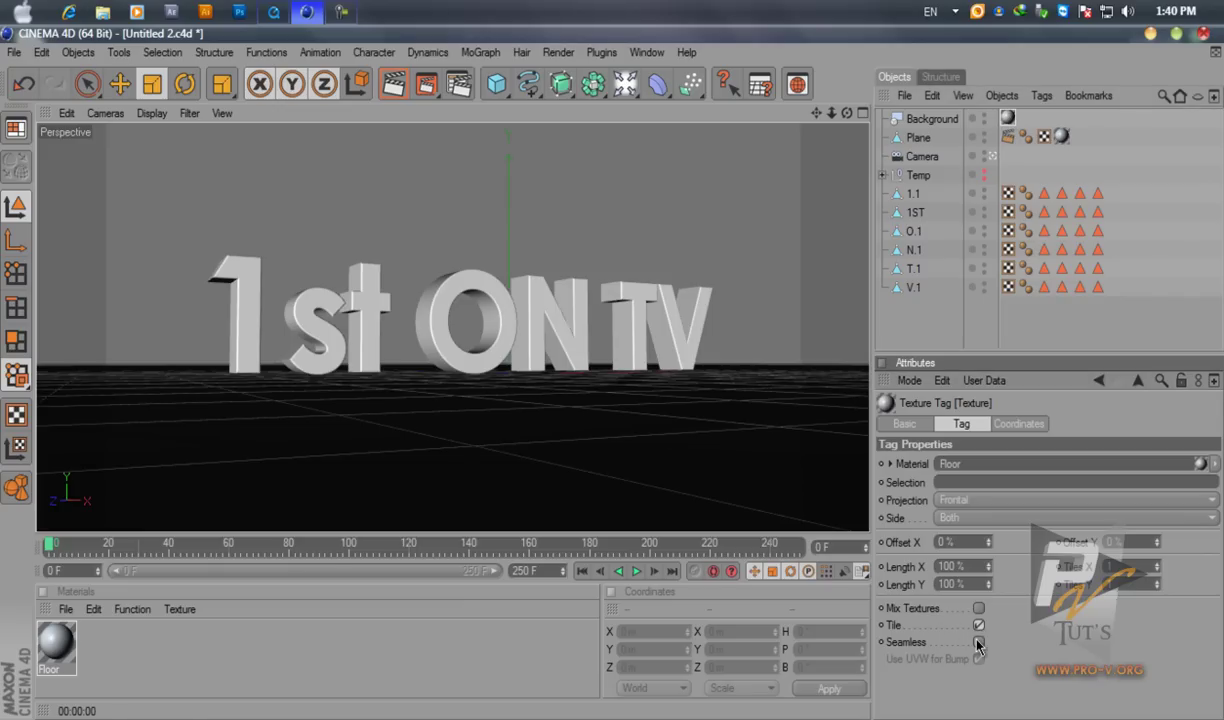
pyautogui.click(391, 88)
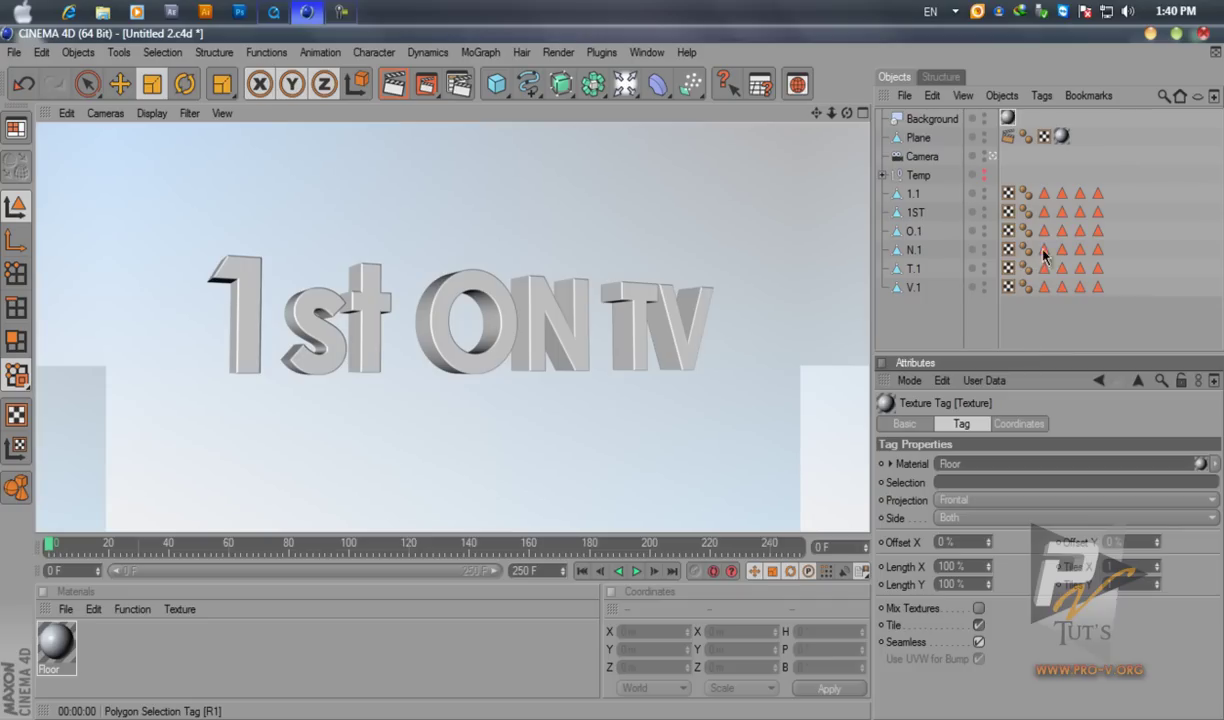
# Enable Seamless on the Plane's Floor texture tag and render the view again
pyautogui.click(1062, 137)
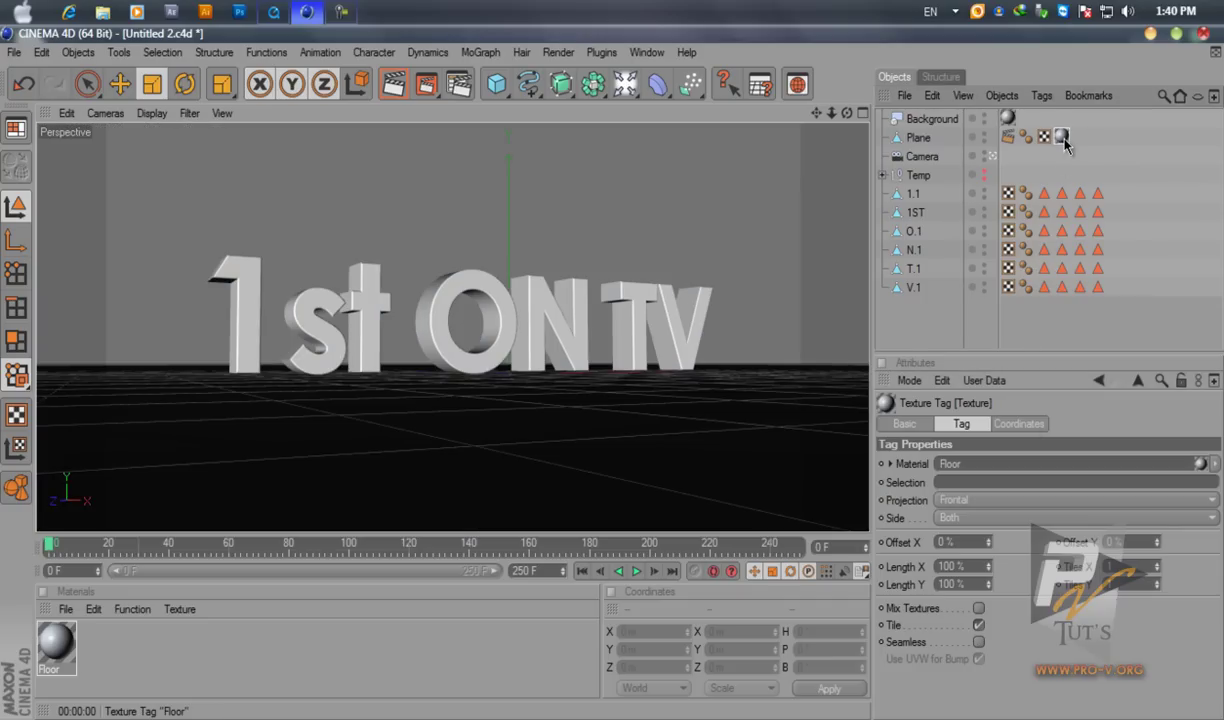
pyautogui.click(979, 643)
pyautogui.click(390, 86)
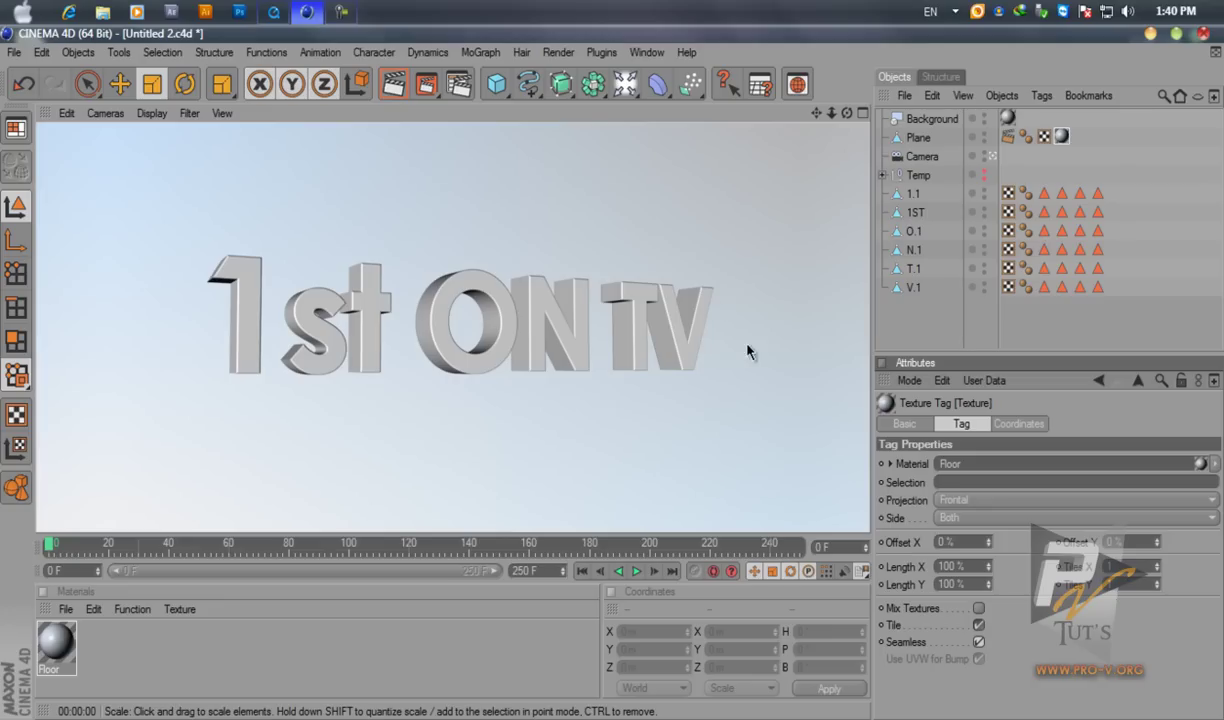
# Lighten the third knot of the Floor gradient to RGB 231, 237, 241 and close the material settings
pyautogui.doubleClick(56, 645)
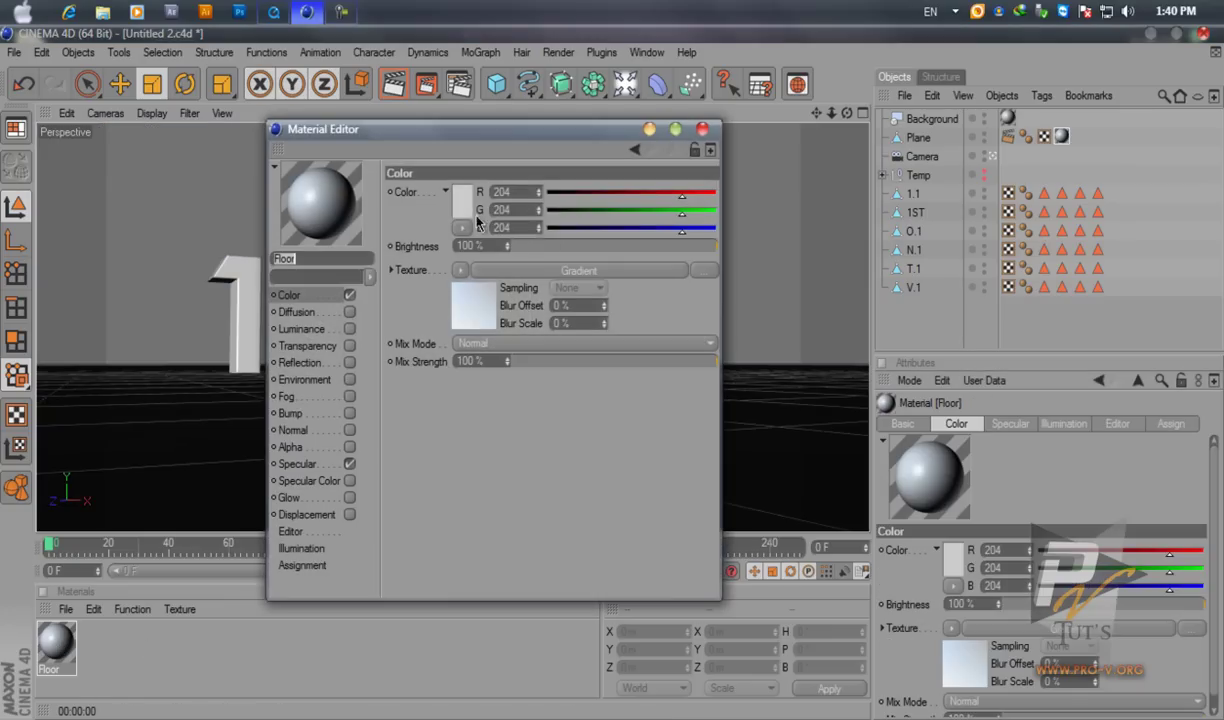
pyautogui.click(474, 306)
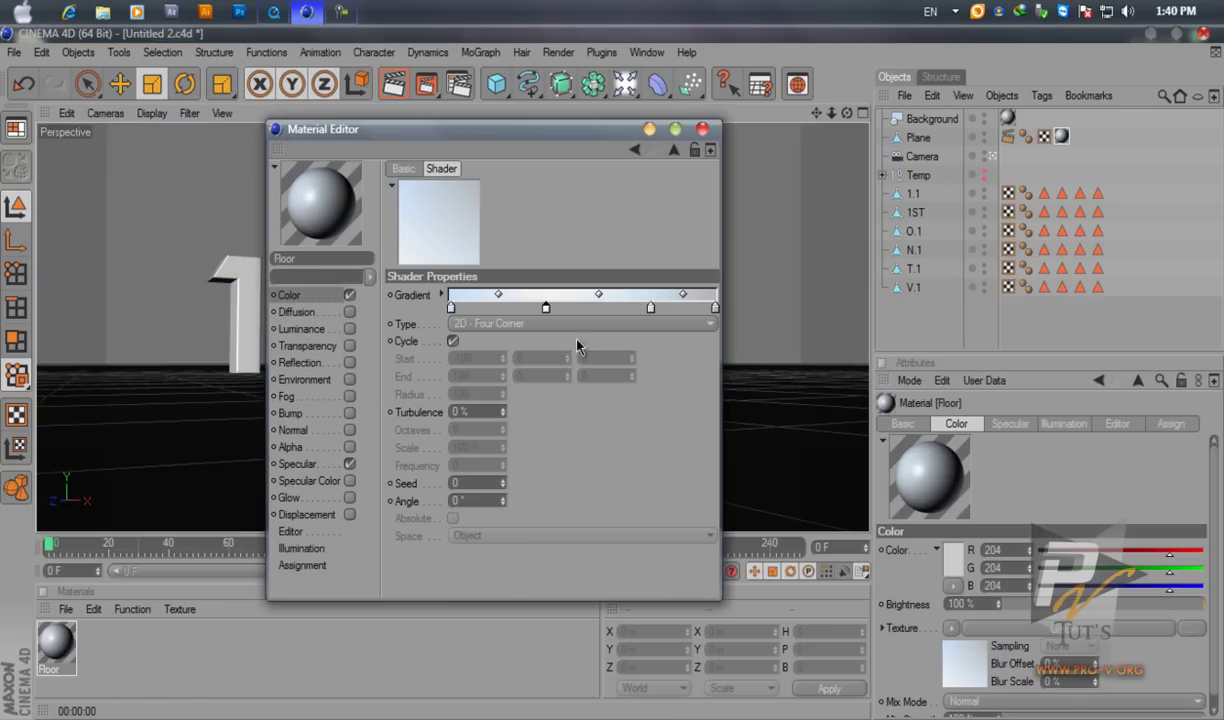
pyautogui.doubleClick(650, 309)
pyautogui.moveTo(633, 333)
pyautogui.mouseDown()
pyautogui.moveTo(557, 256)
pyautogui.moveTo(537, 277)
pyautogui.moveTo(528, 251)
pyautogui.mouseUp()
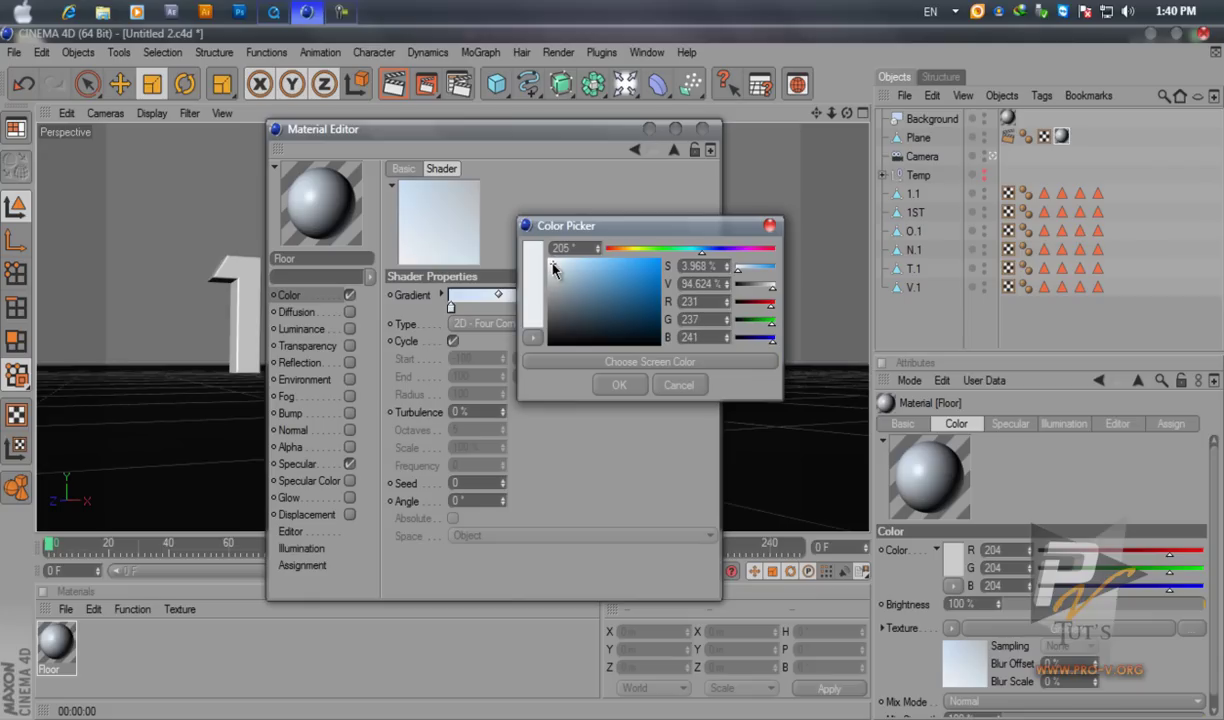
pyautogui.click(621, 388)
pyautogui.click(704, 129)
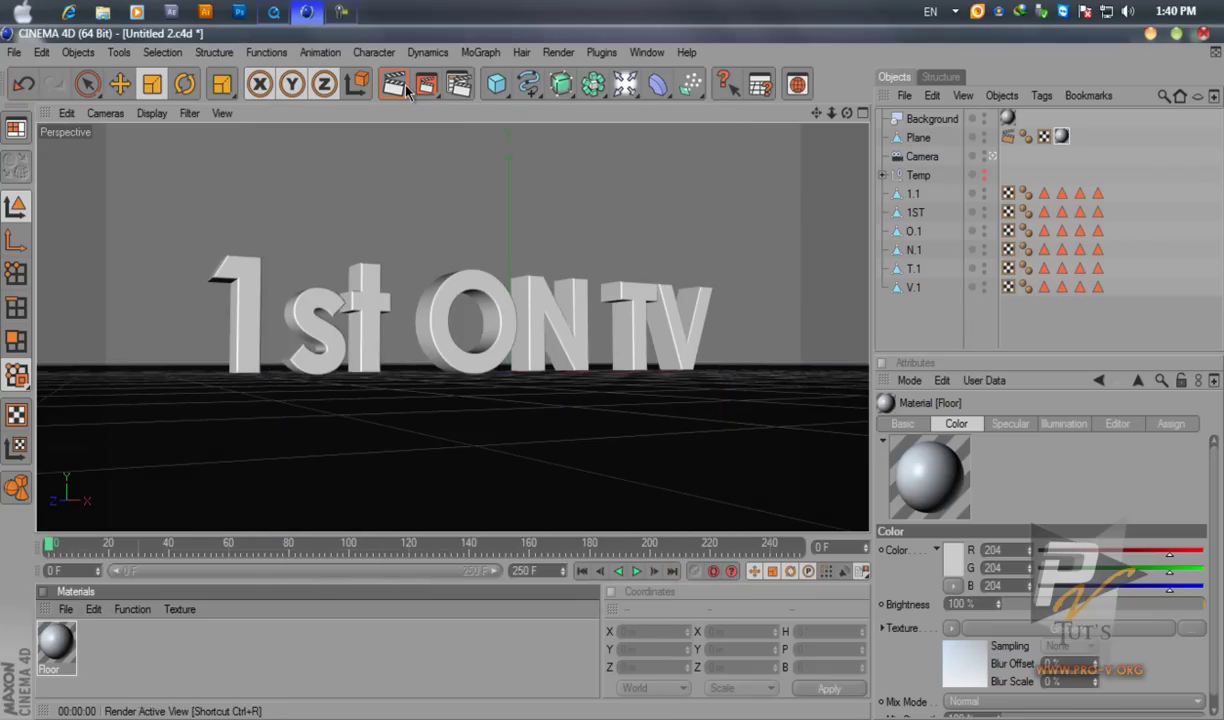
# Test-render the view, duplicate the Floor material, and rename the original material as bg
pyautogui.click(405, 90)
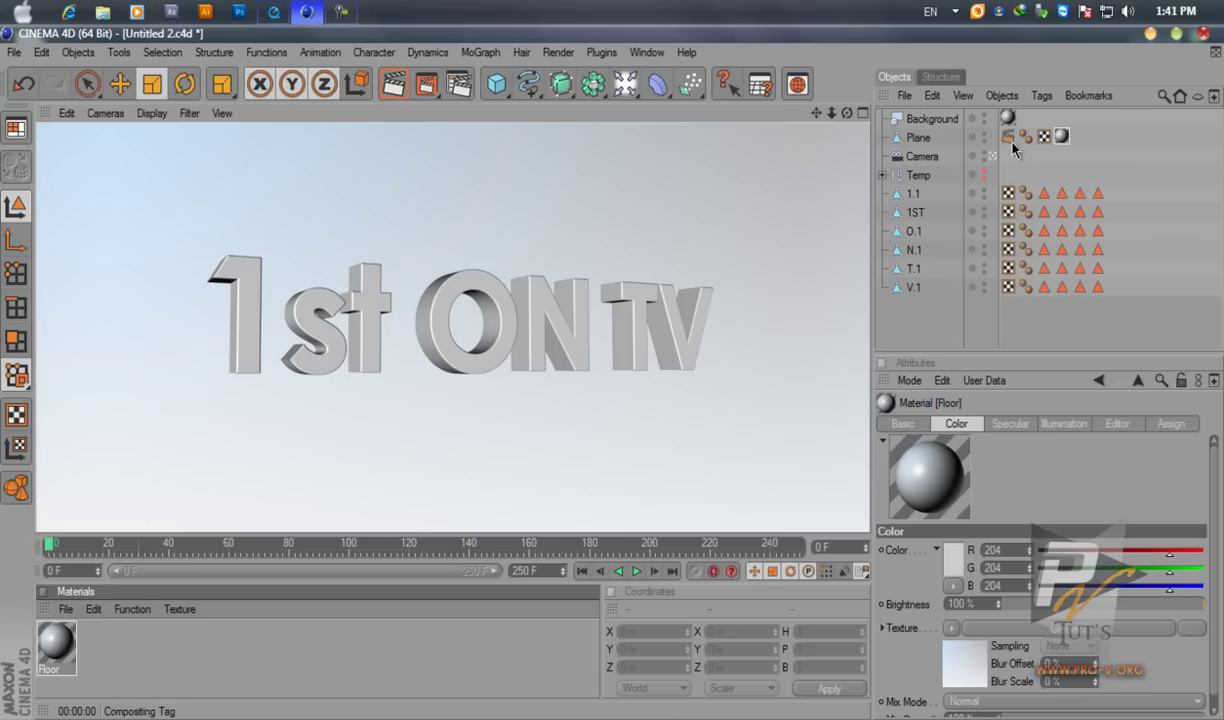
pyautogui.click(68, 645)
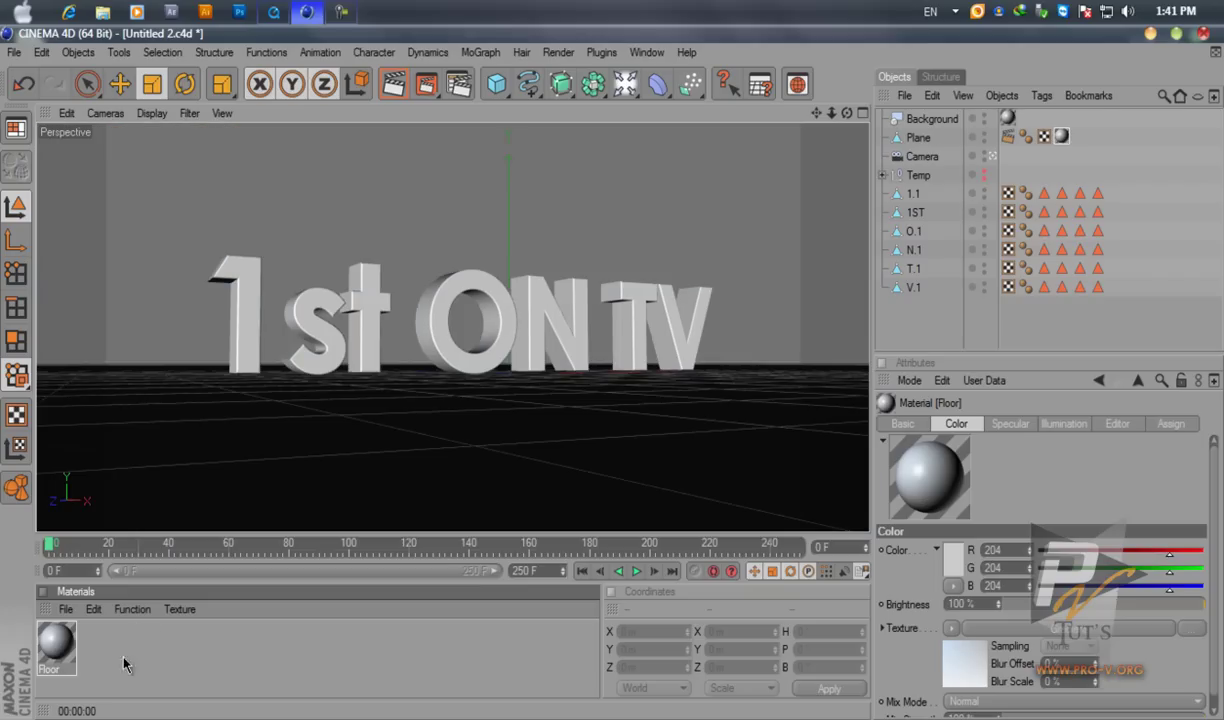
pyautogui.keyDown('ctrl'); pyautogui.moveTo(68, 655); pyautogui.dragTo(91, 680); pyautogui.keyUp('ctrl')
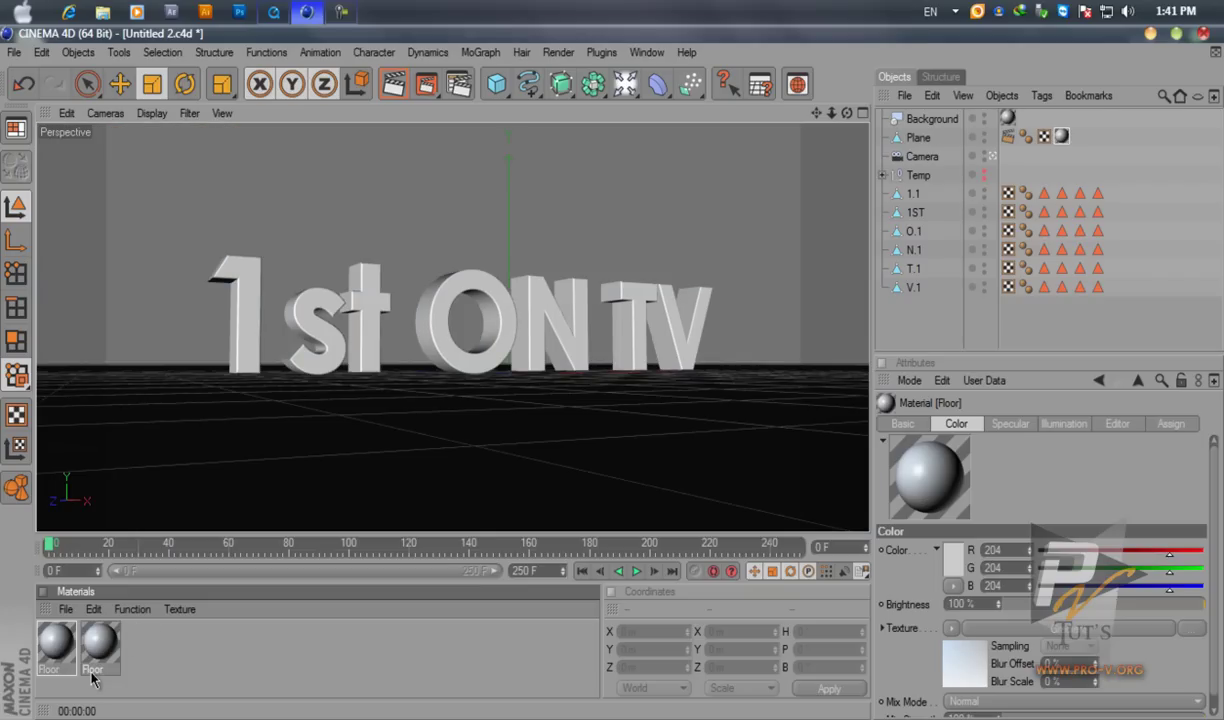
pyautogui.doubleClick(93, 669)
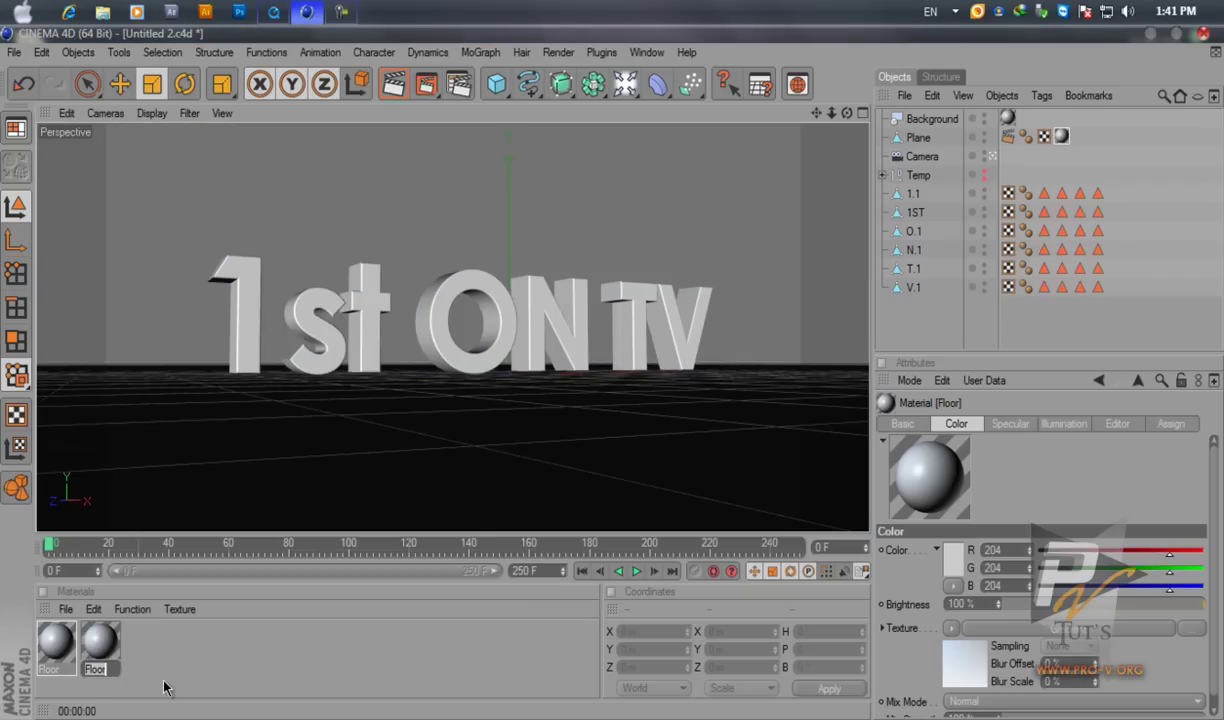
pyautogui.press('Return')
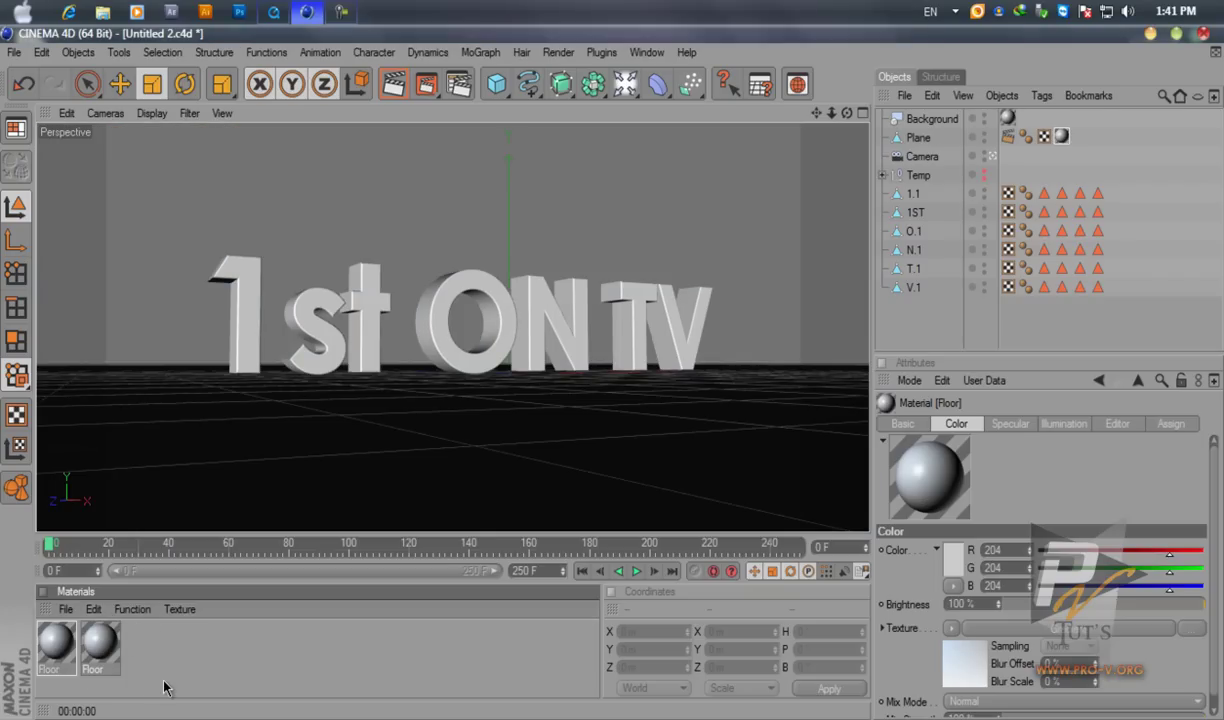
pyautogui.doubleClick(50, 669)
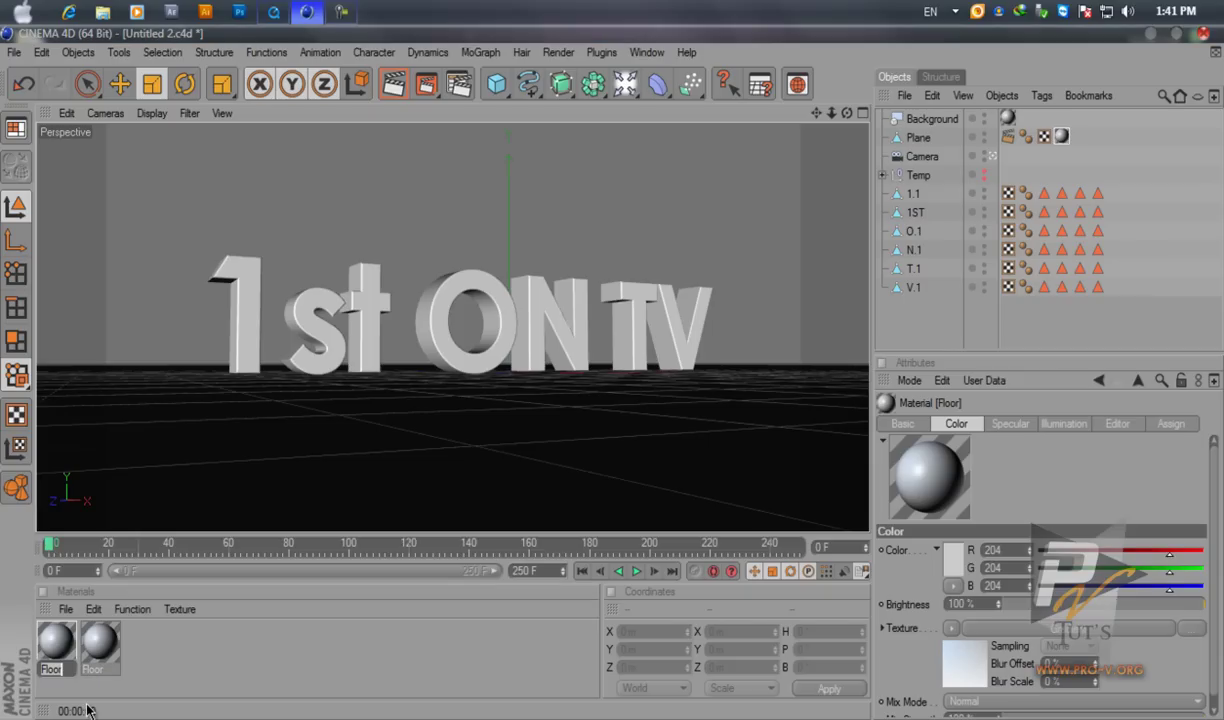
pyautogui.write('bg')
pyautogui.press('Return')
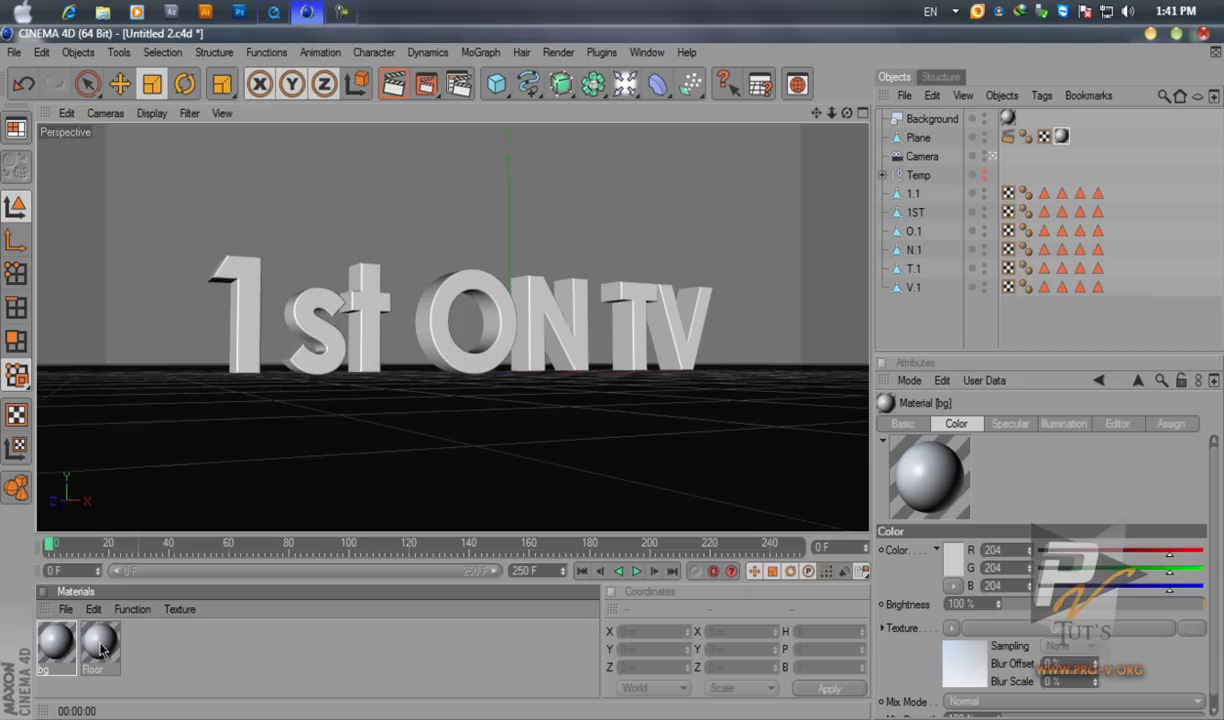
# Enable Reflection on the duplicated Floor material and set its brightness to 9%
pyautogui.doubleClick(100, 640)
pyautogui.click(349, 362)
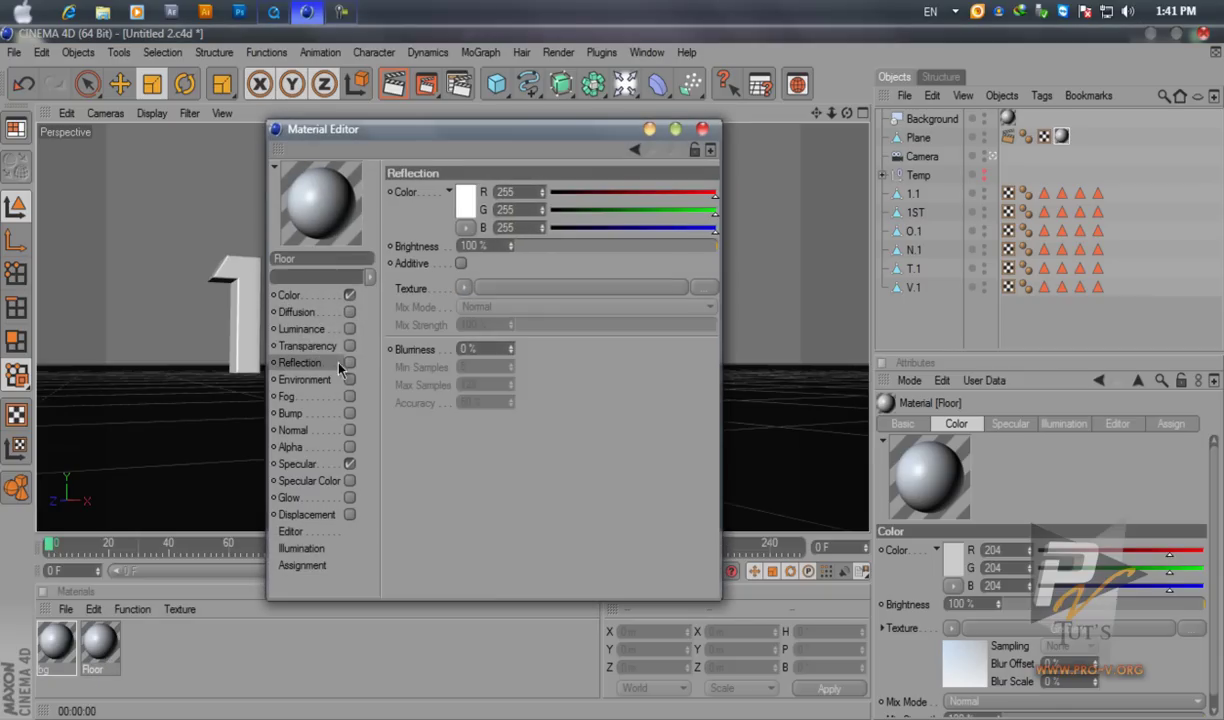
pyautogui.click(553, 246)
pyautogui.moveTo(553, 246); pyautogui.dragTo(533, 246)
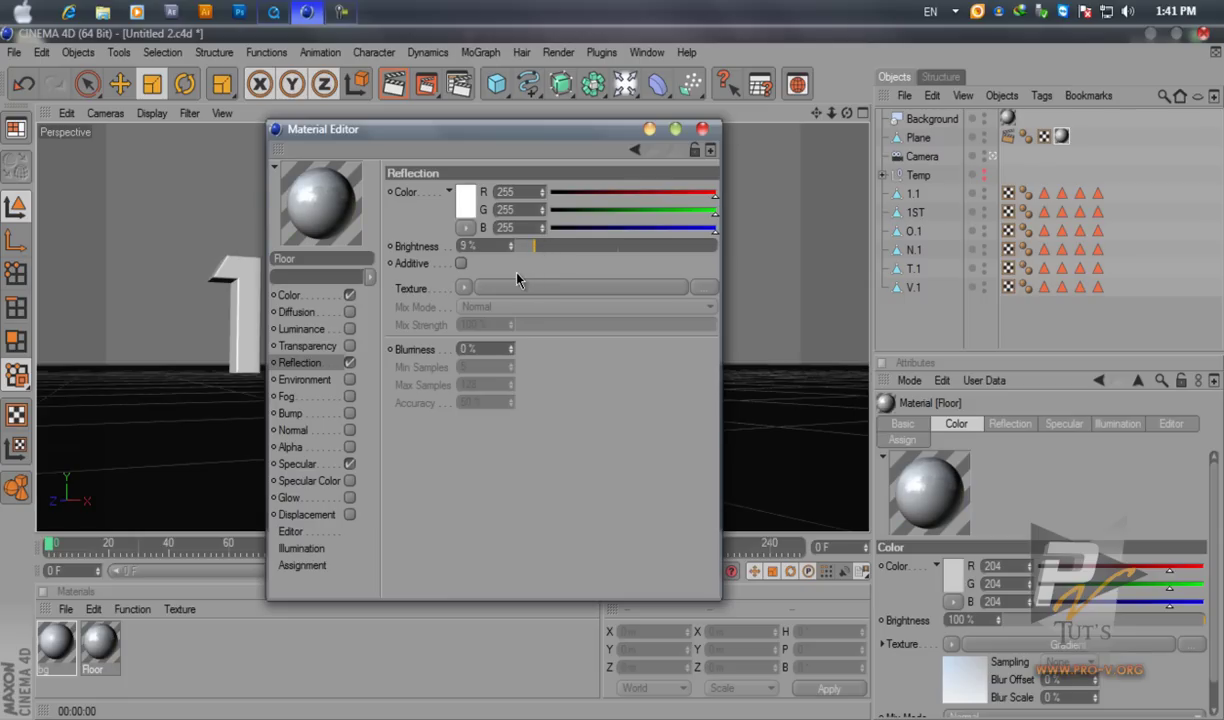
# Assign the reflective Floor material to the Plane's texture tag and test-render the view
pyautogui.moveTo(560, 129); pyautogui.dragTo(754, 451)
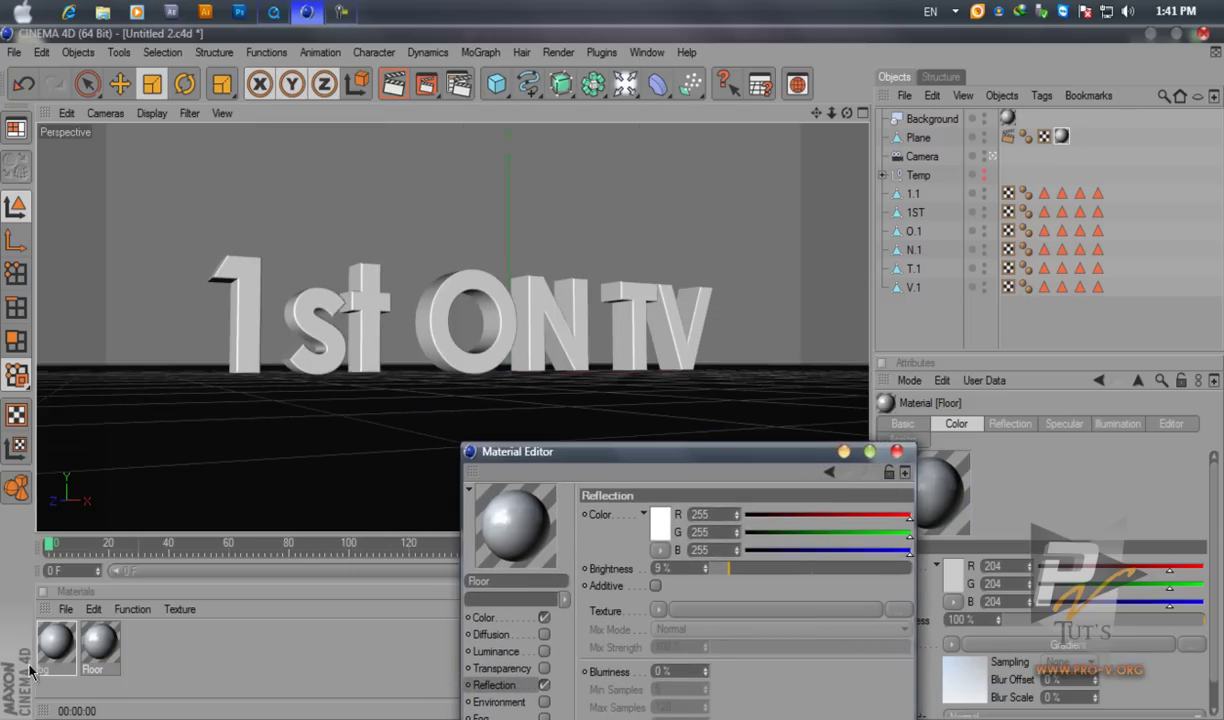
pyautogui.moveTo(100, 640); pyautogui.dragTo(1060, 138)
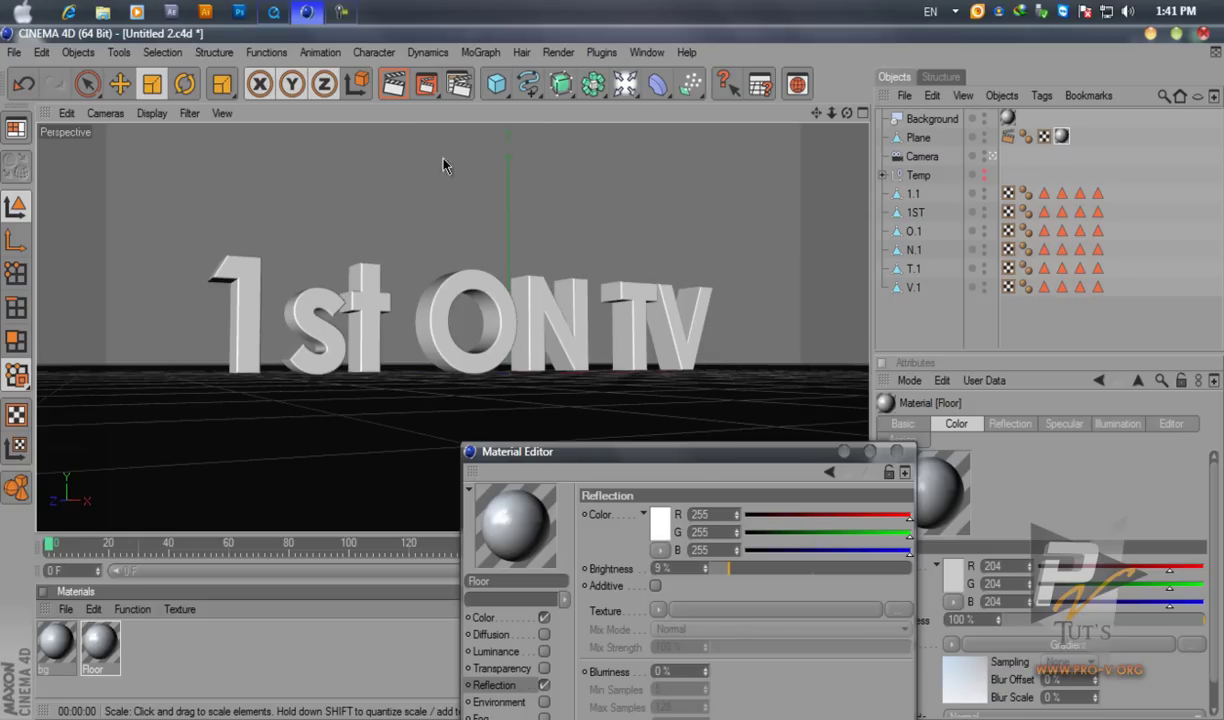
pyautogui.click(393, 84)
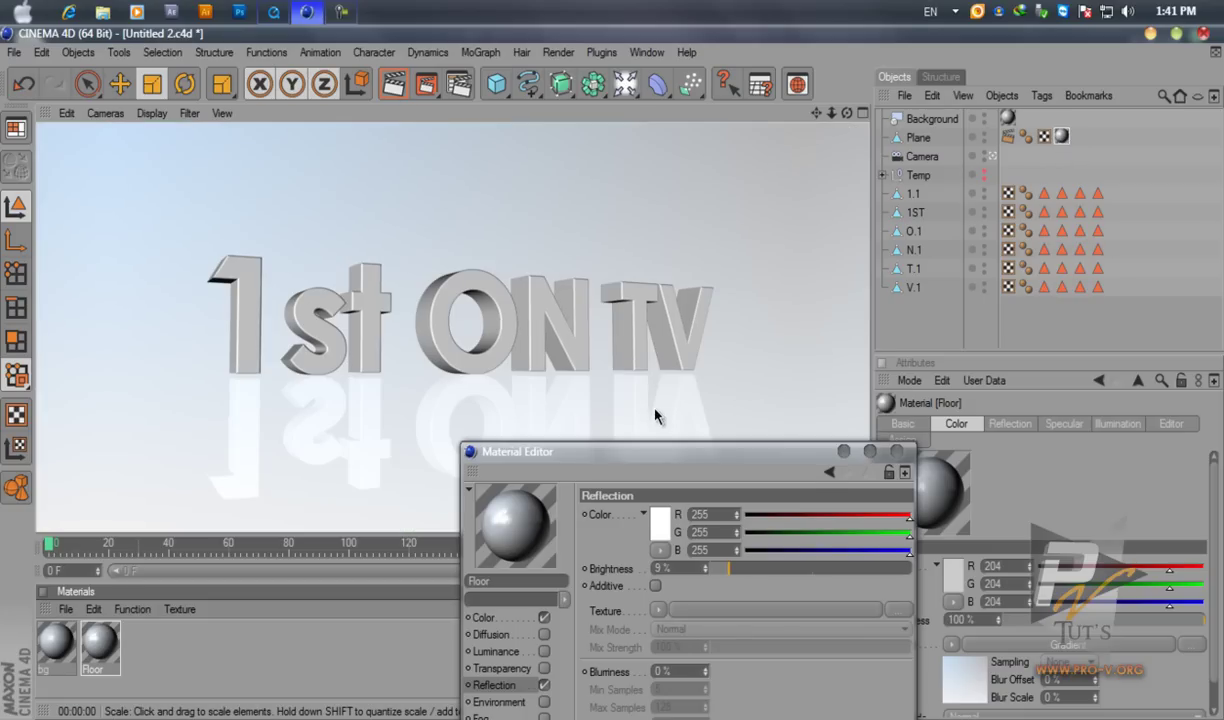
# Try a Fresnel texture in the Floor material's Reflection channel and render the view
pyautogui.moveTo(615, 440); pyautogui.dragTo(885, 167)
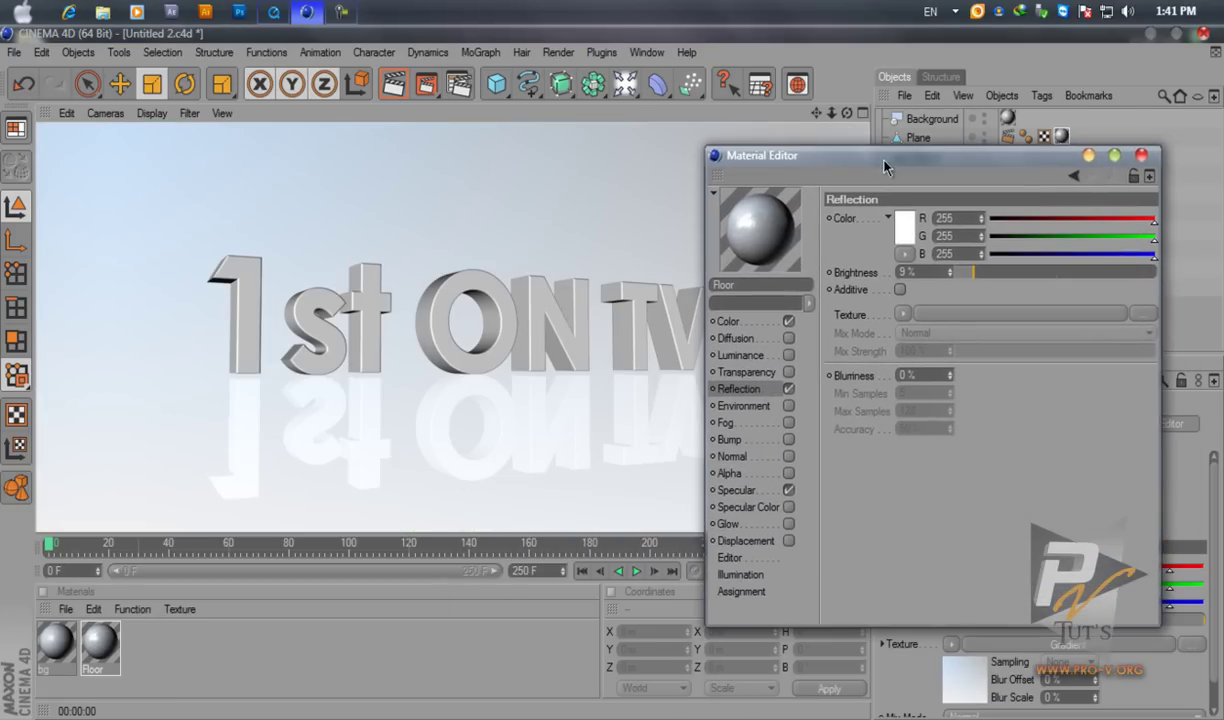
pyautogui.click(903, 316)
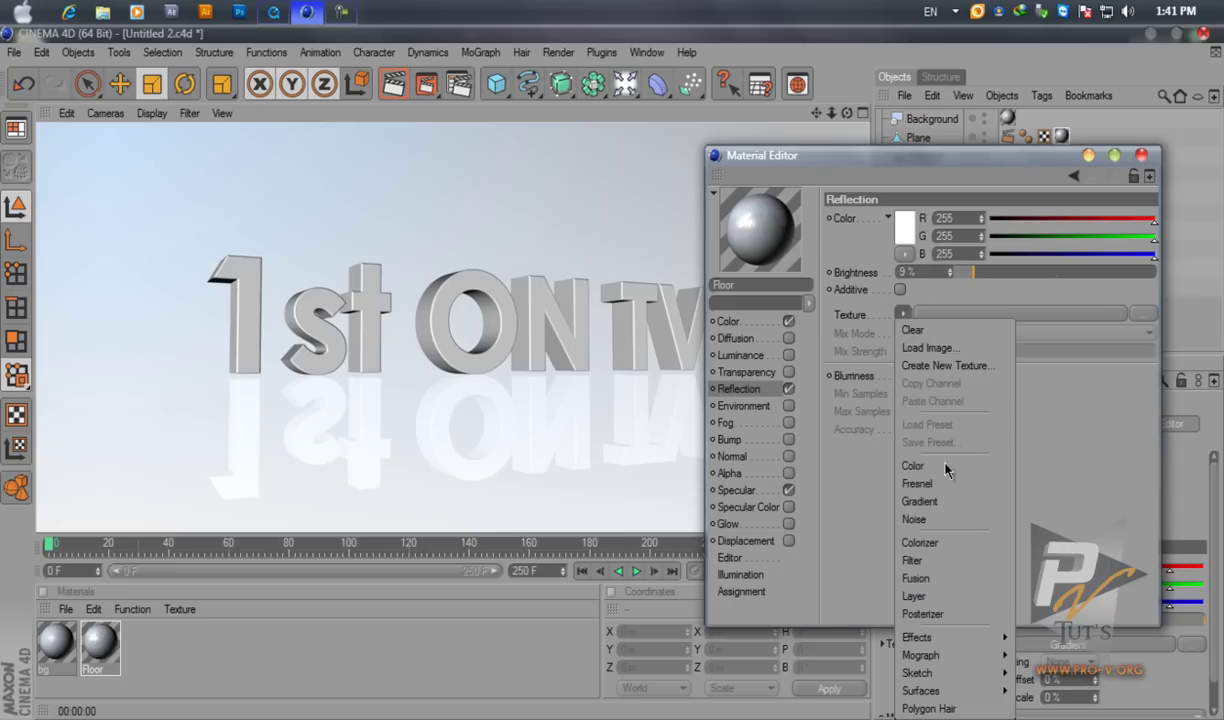
pyautogui.click(905, 468)
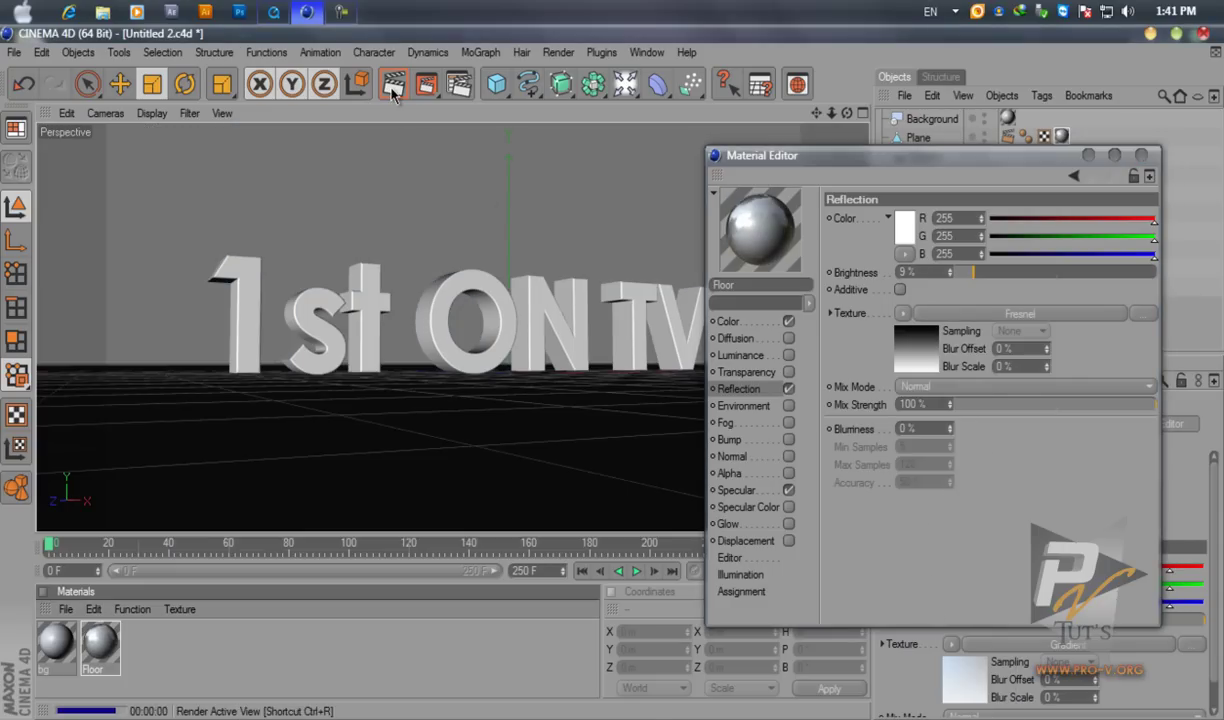
pyautogui.click(393, 84)
# Try a Fresnel mix strength of 22% and a reflection brightness of 4% on the Floor material, rendering the view after each change
pyautogui.moveTo(1024, 405); pyautogui.dragTo(1001, 405)
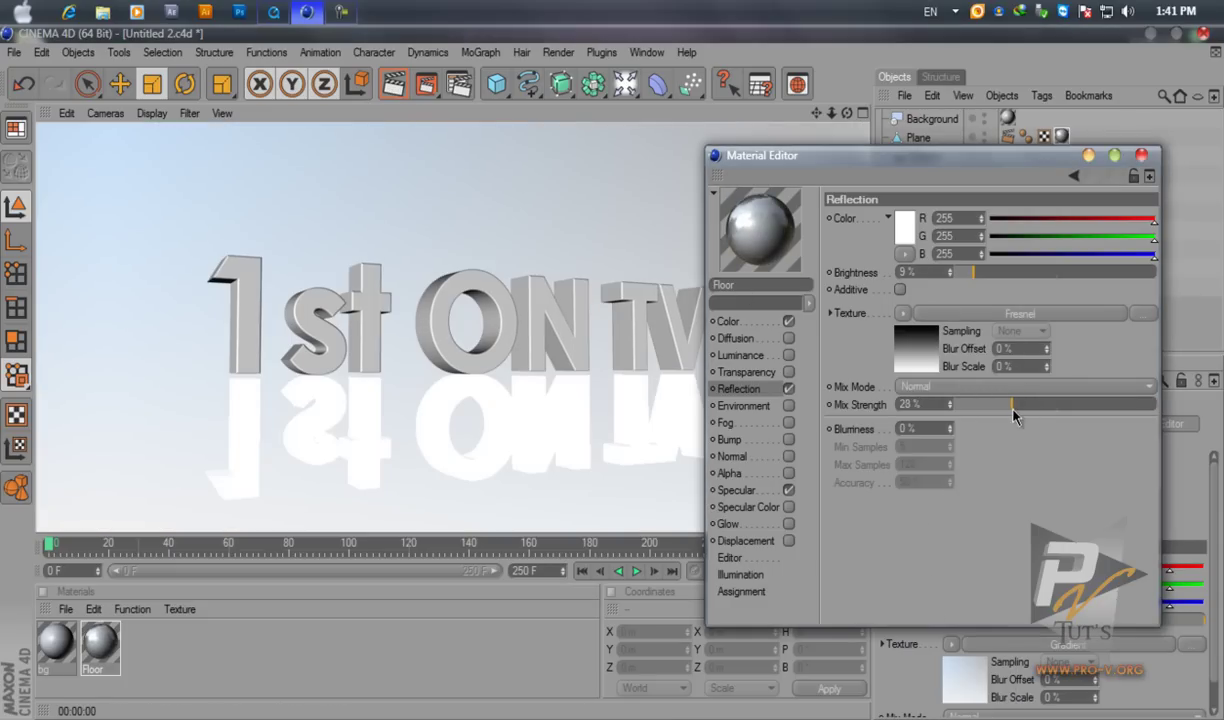
pyautogui.click(393, 85)
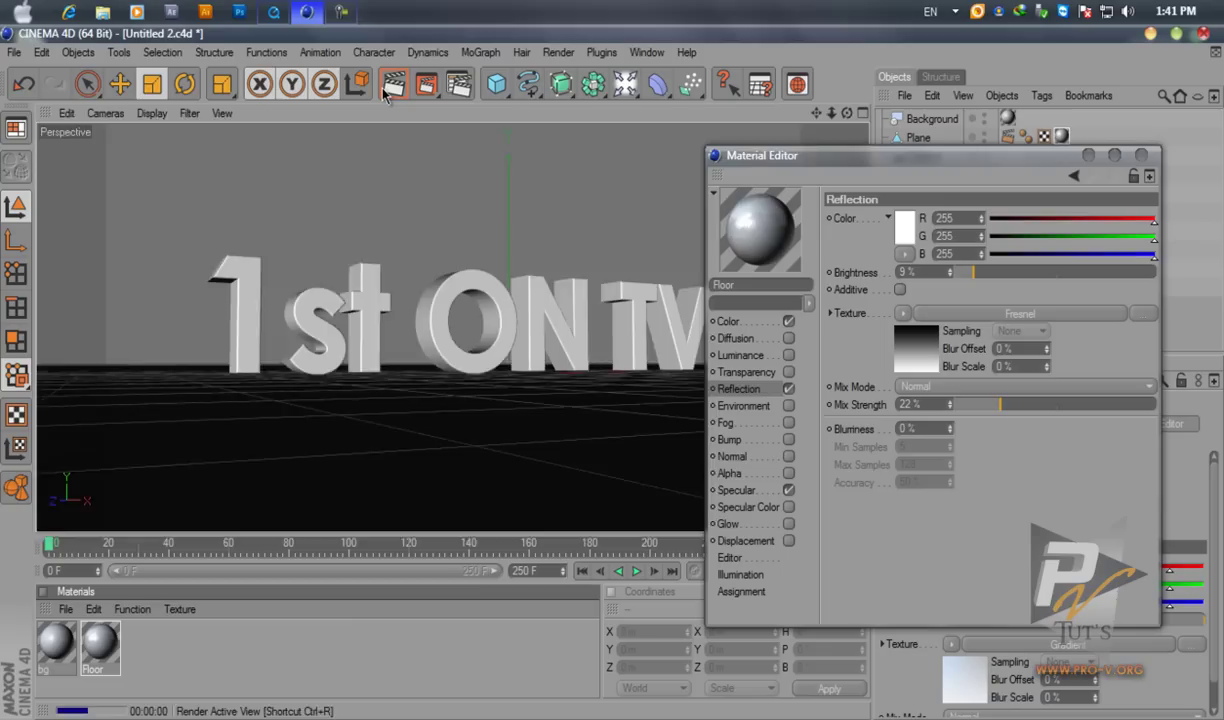
pyautogui.moveTo(970, 272); pyautogui.dragTo(963, 272)
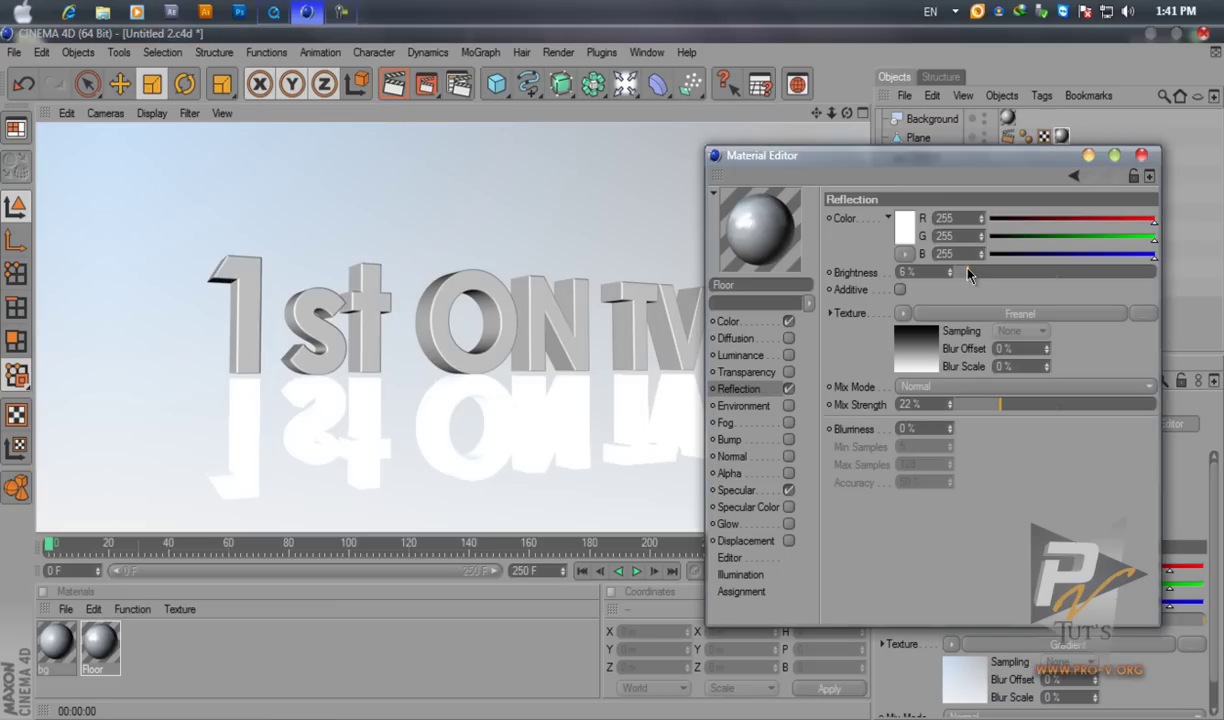
pyautogui.click(393, 85)
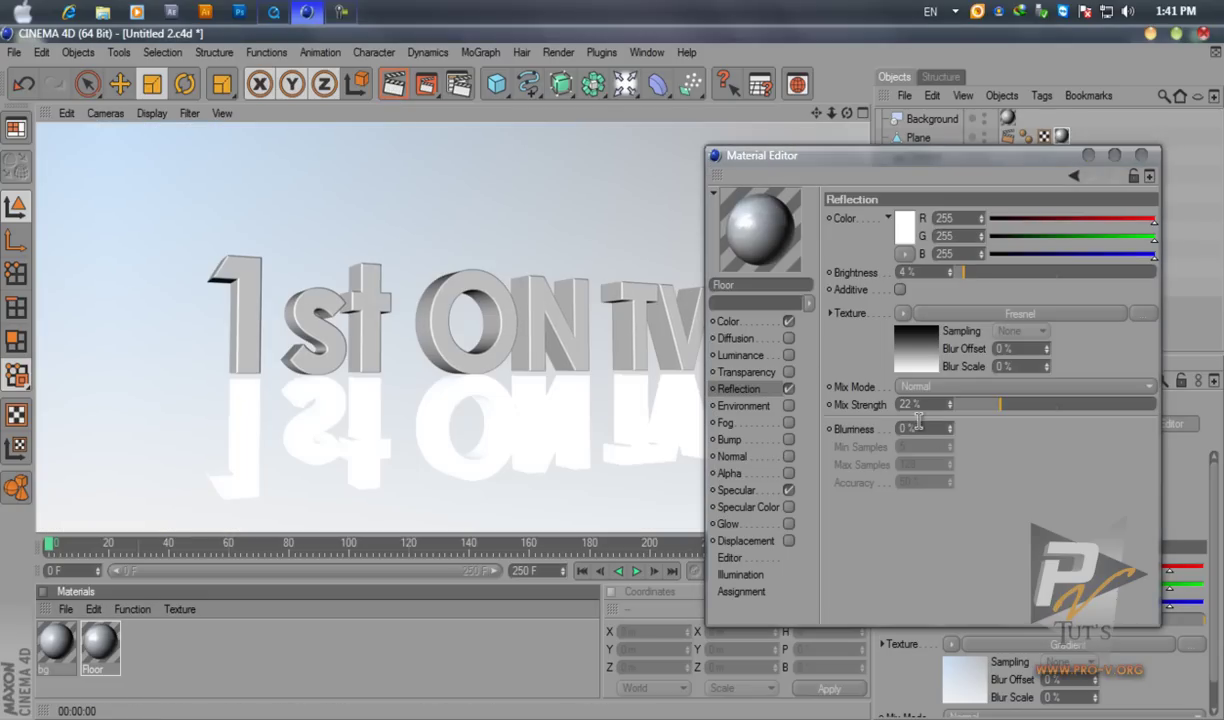
# Clear the Fresnel texture from the Floor material's reflection and test-render the view
pyautogui.click(903, 314)
pyautogui.click(1030, 310)
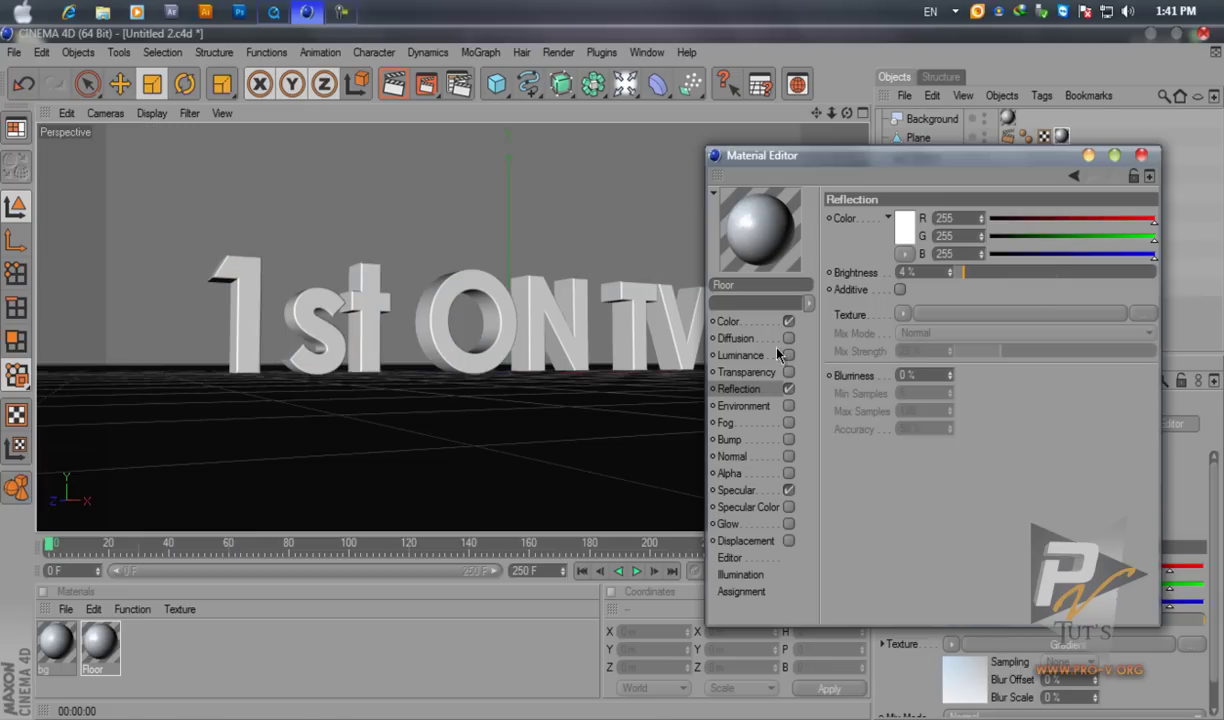
pyautogui.click(400, 88)
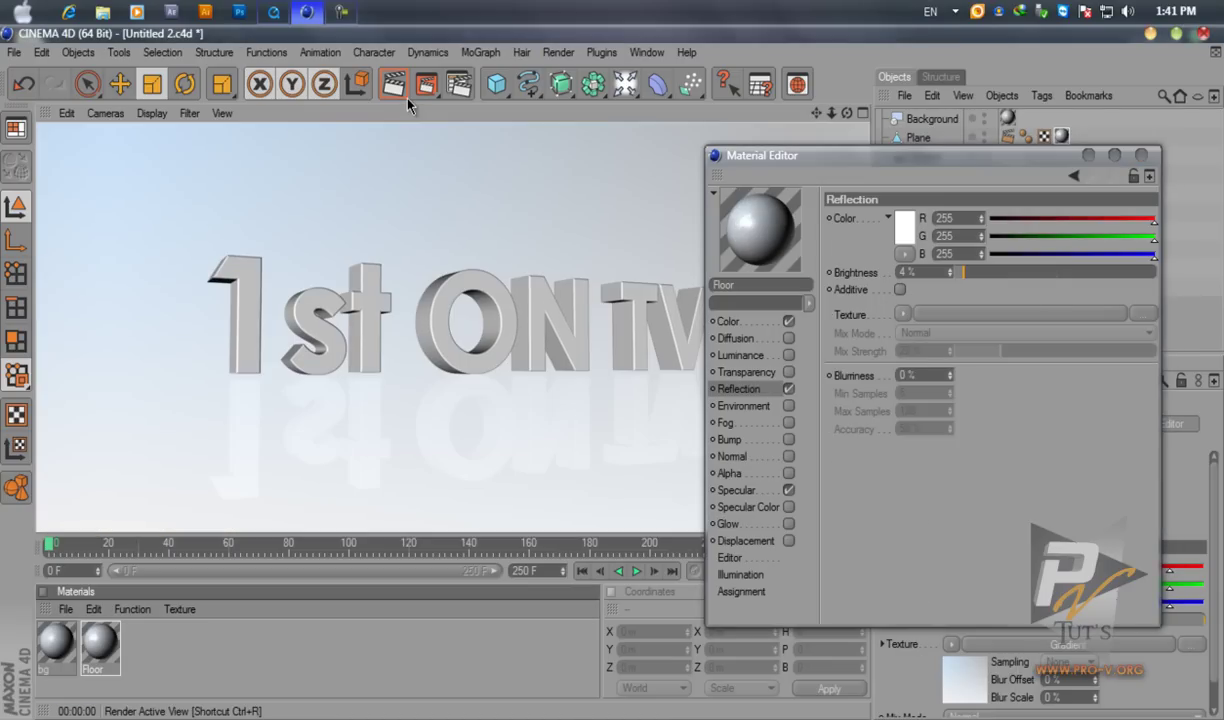
# Test-render the Floor reflection at 14% brightness, and reduce the brightness to 8%
pyautogui.click(983, 272)
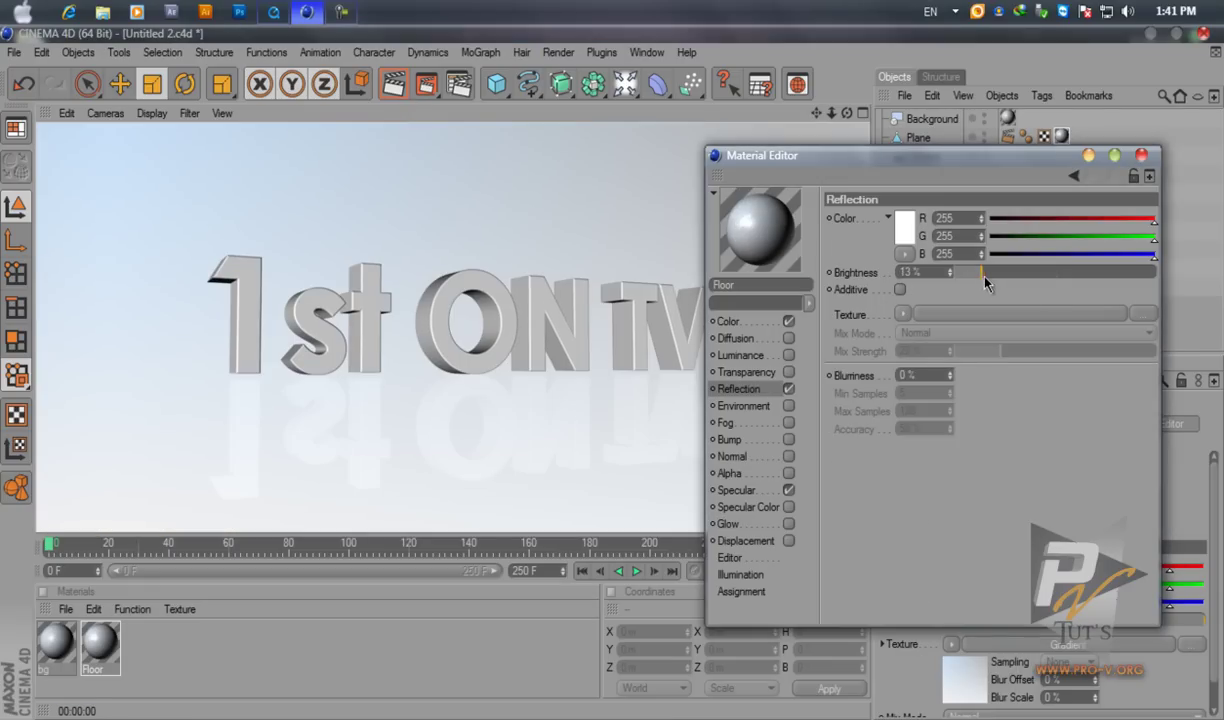
pyautogui.click(393, 88)
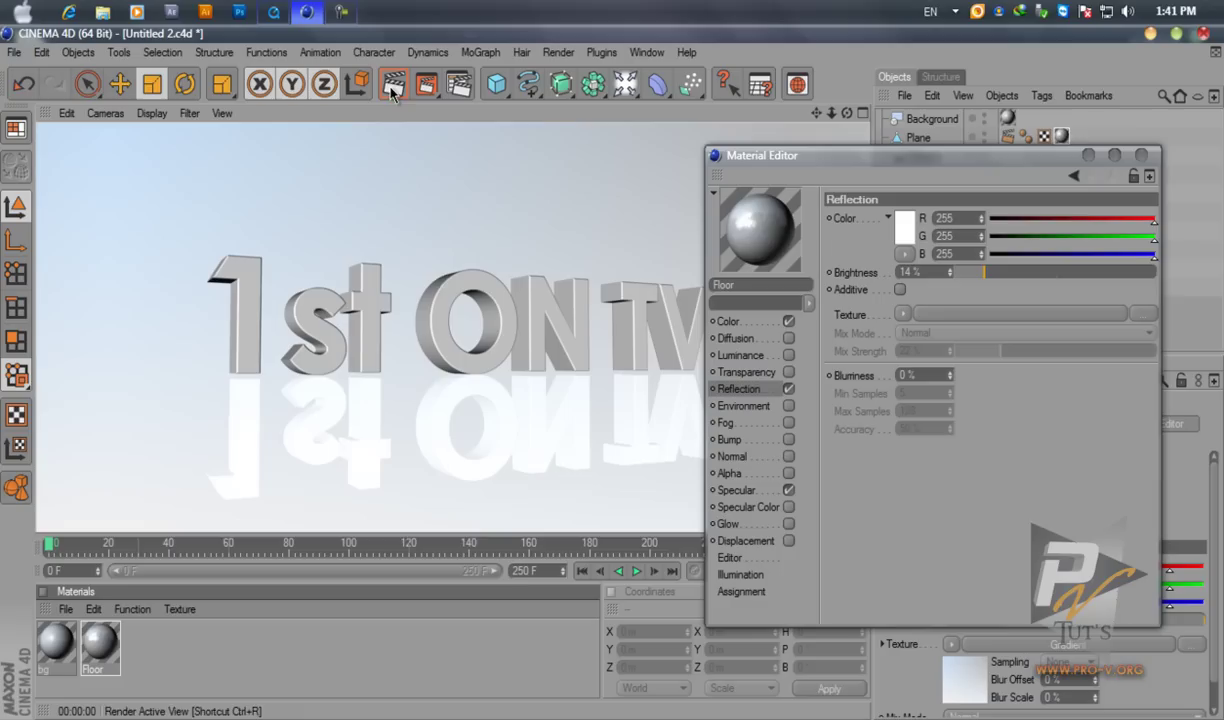
pyautogui.click(971, 272)
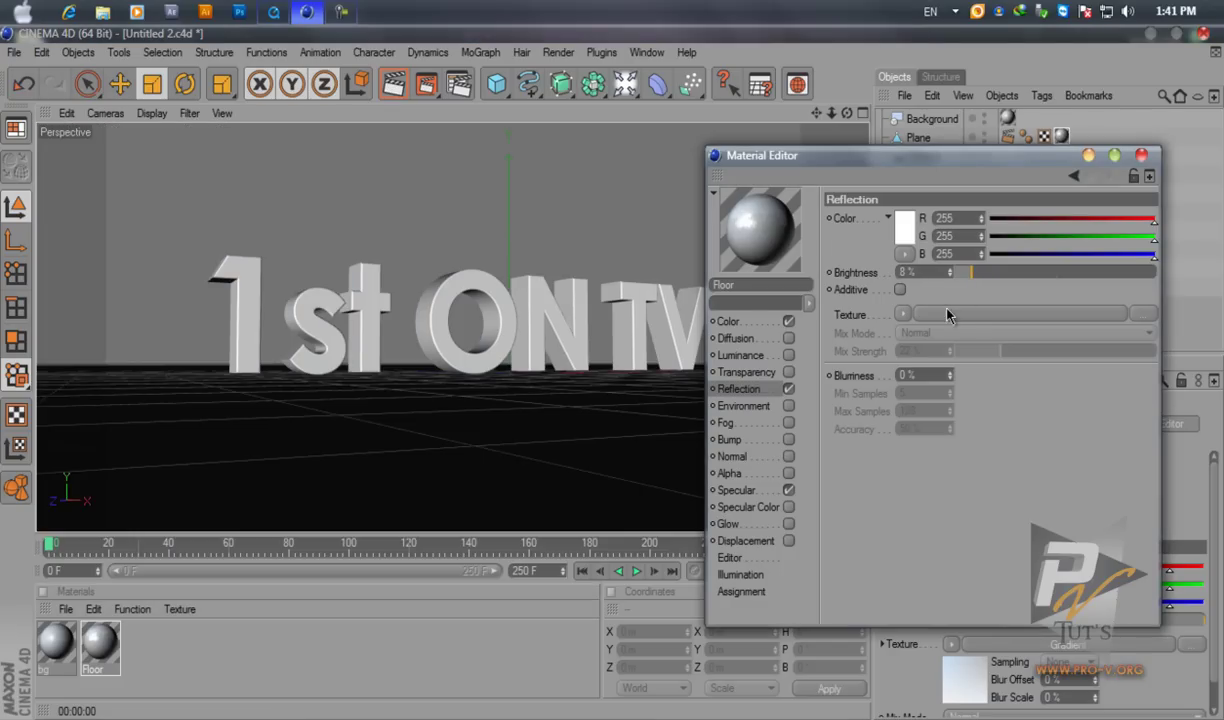
# Copy the Floor material's RGB 204, 204, 204 colour from its Color channel to its Reflection channel and test-render the view
pyautogui.click(724, 321)
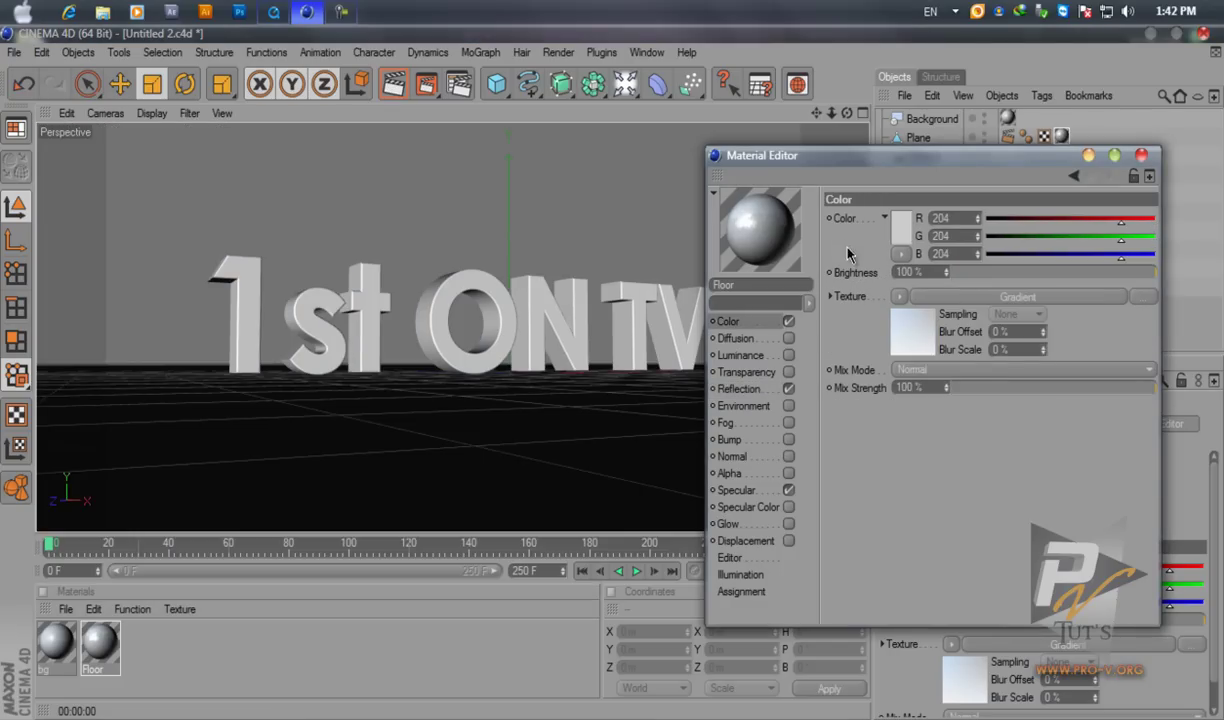
pyautogui.rightClick(860, 220)
pyautogui.click(885, 308)
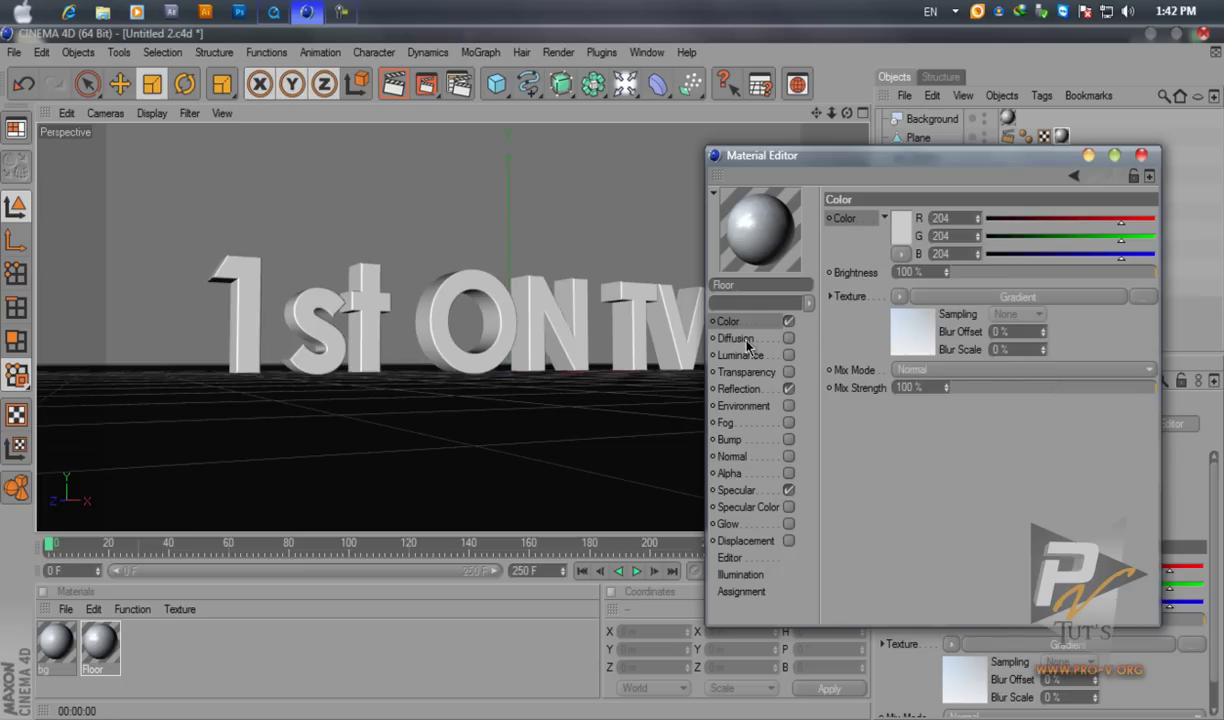
pyautogui.click(738, 388)
pyautogui.rightClick(845, 218)
pyautogui.click(882, 303)
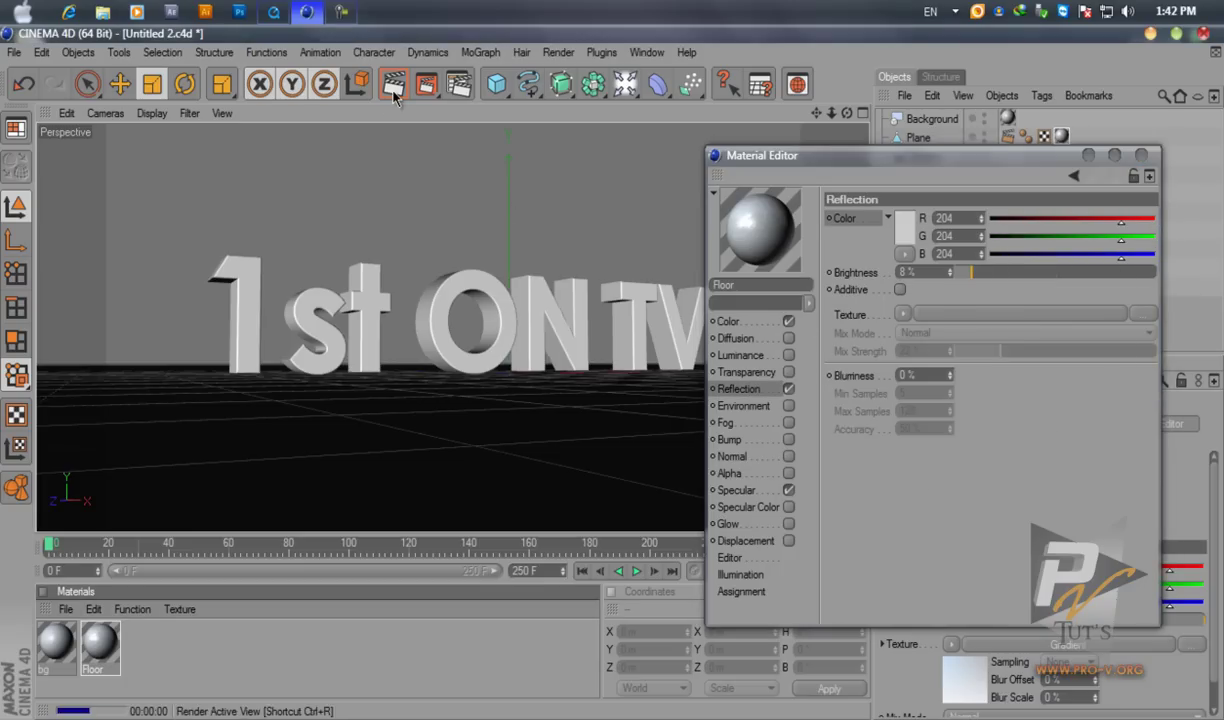
pyautogui.click(394, 91)
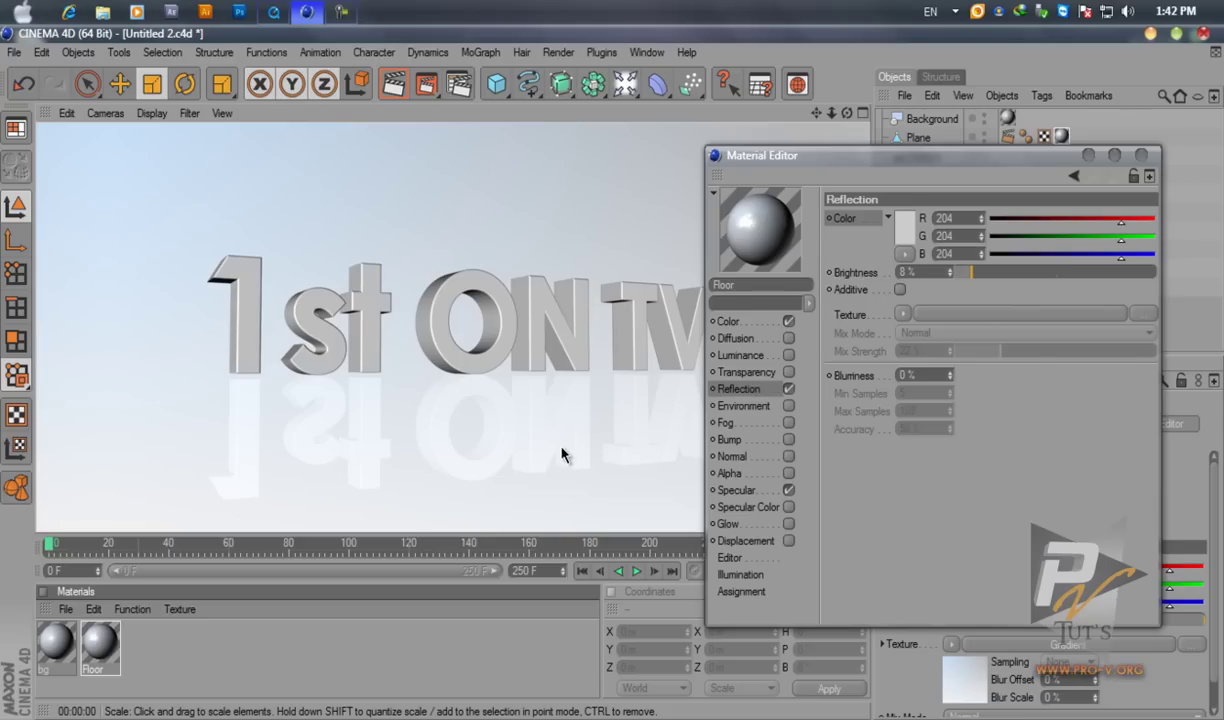
pyautogui.click(1141, 155)
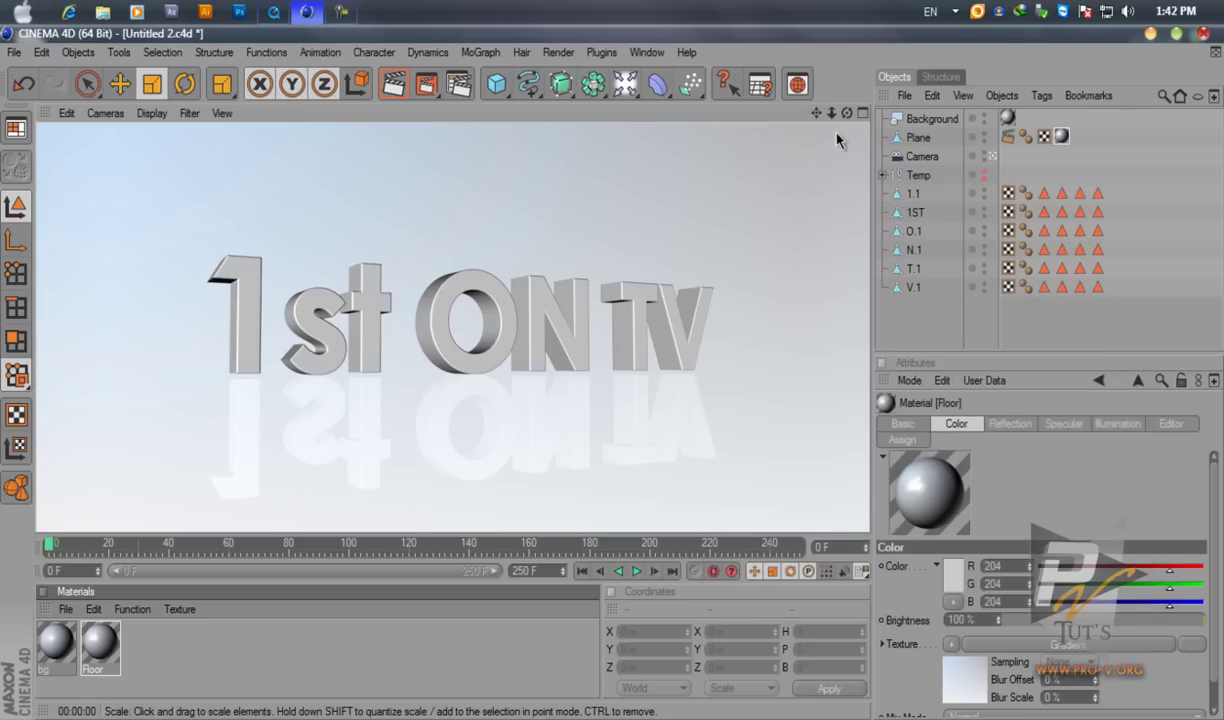
# Try lowering all six letter objects to Y 3.534 m in the Front view, undo the move, and return to the Perspective view
pyautogui.middleClick(824, 248)
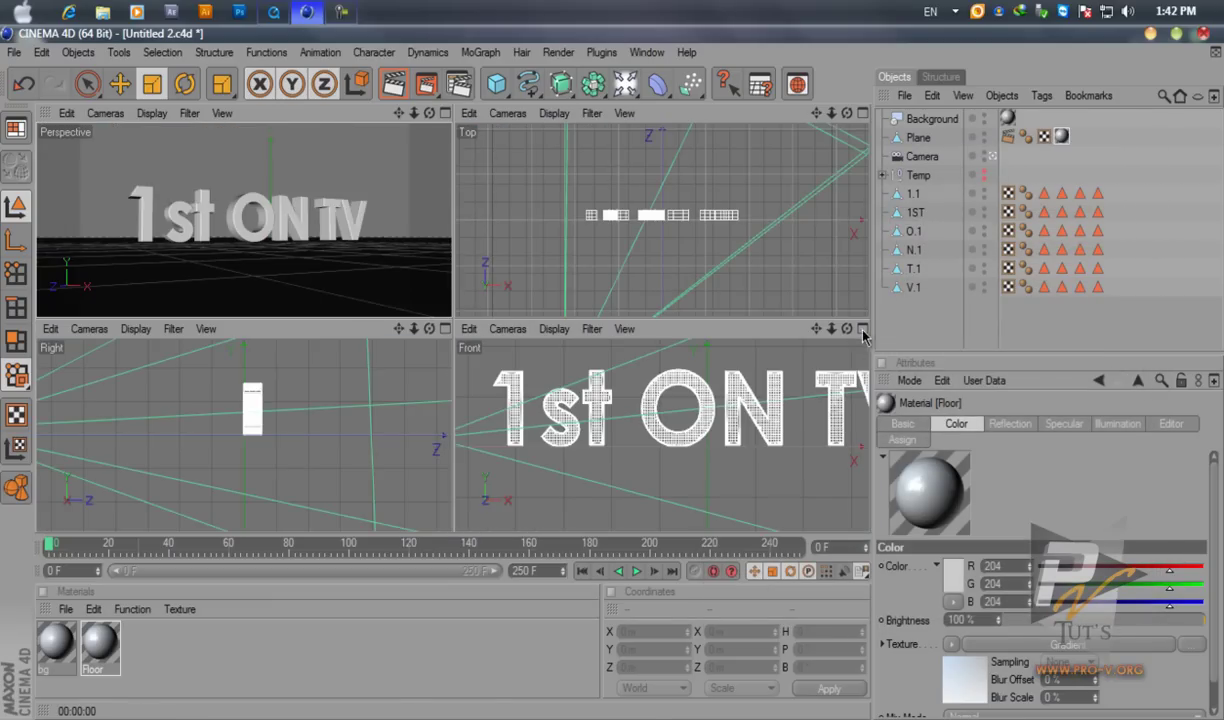
pyautogui.middleClick(657, 367)
pyautogui.moveTo(929, 317); pyautogui.dragTo(899, 190)
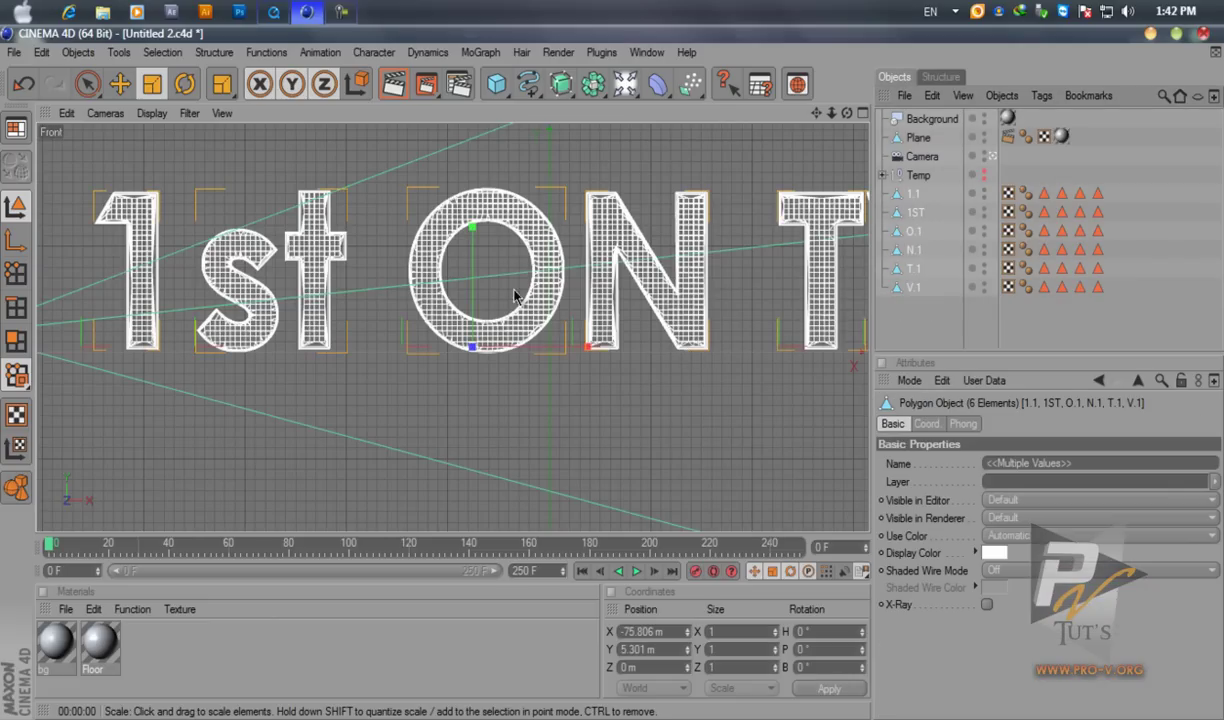
pyautogui.click(120, 84)
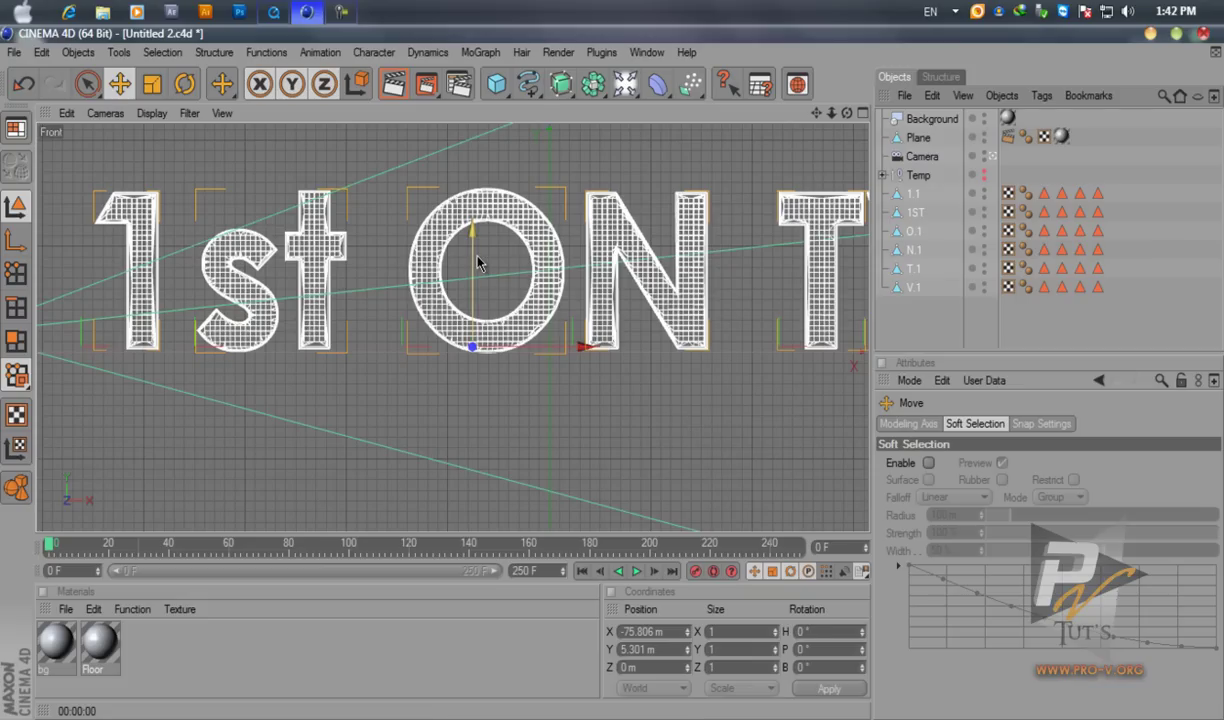
pyautogui.moveTo(612, 373); pyautogui.dragTo(611, 374)
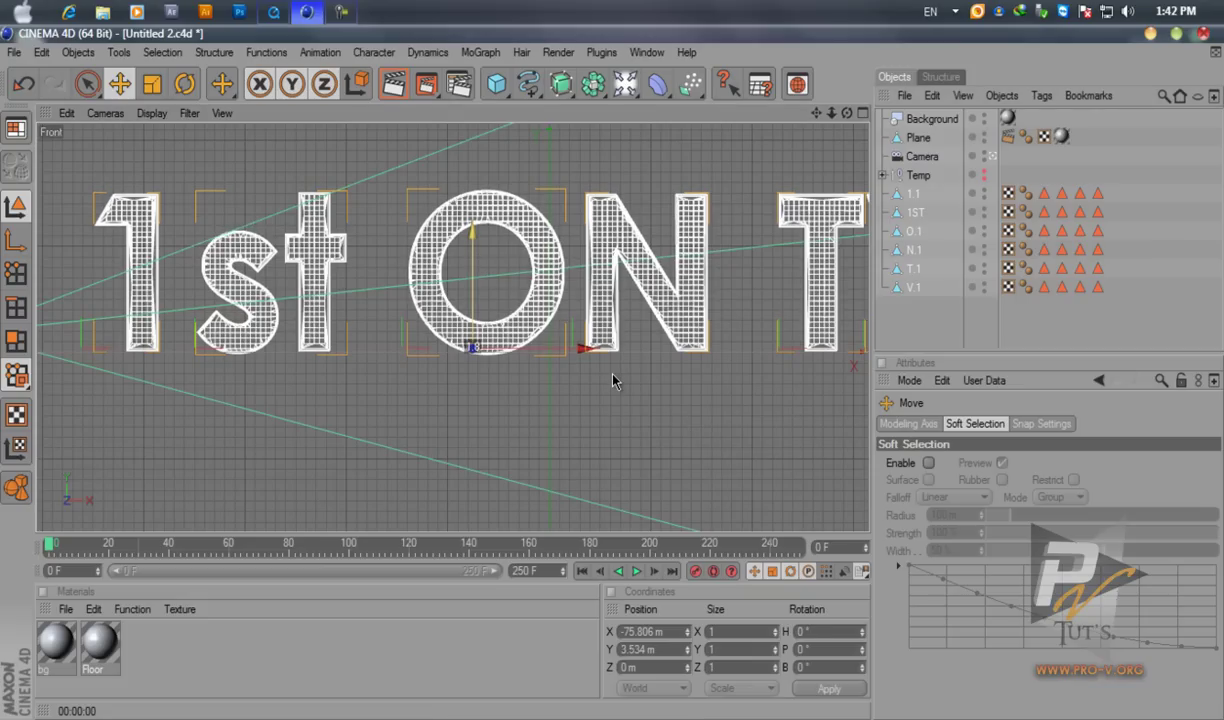
pyautogui.hotkey('ctrl', 'z')
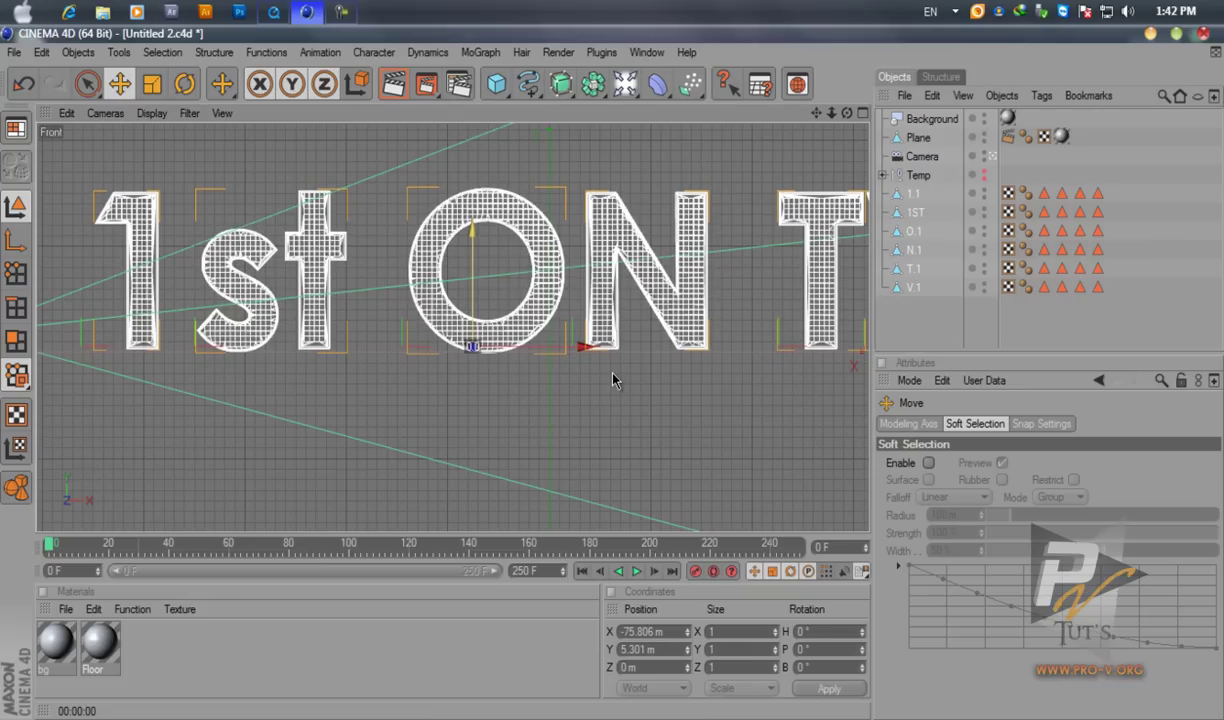
pyautogui.click(863, 114)
pyautogui.click(448, 114)
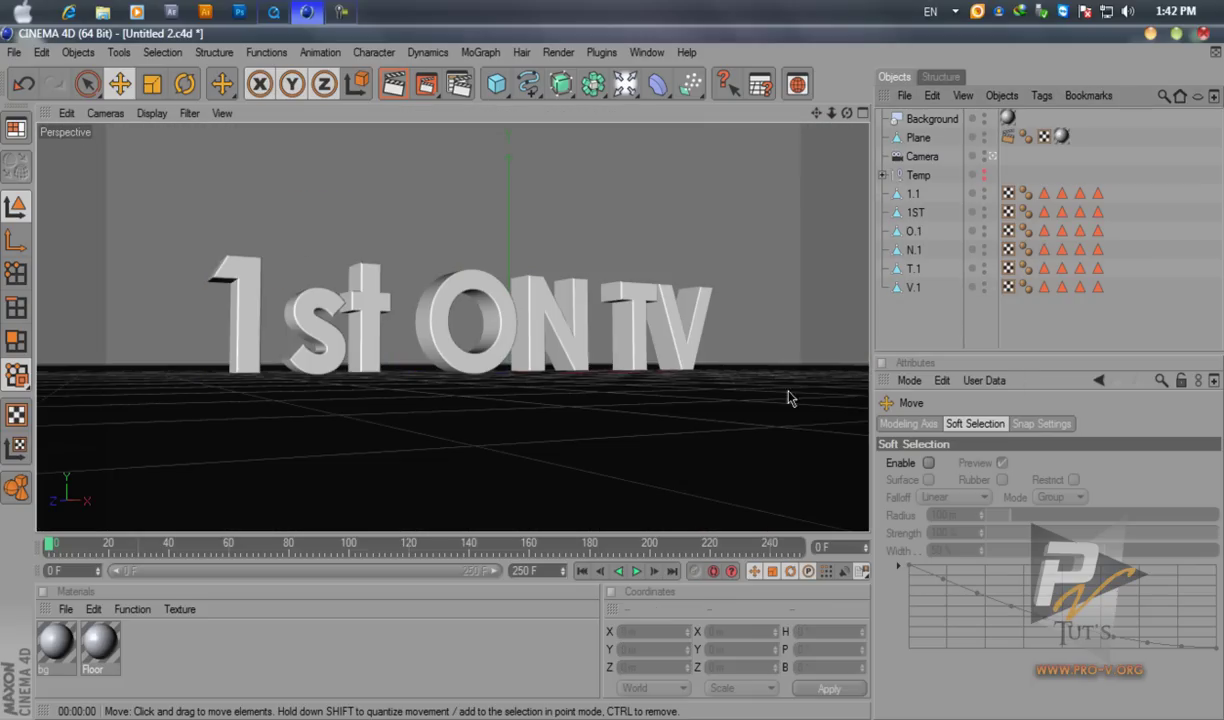
# Test-render the Perspective view to check the text and its floor reflection
pyautogui.click(394, 84)
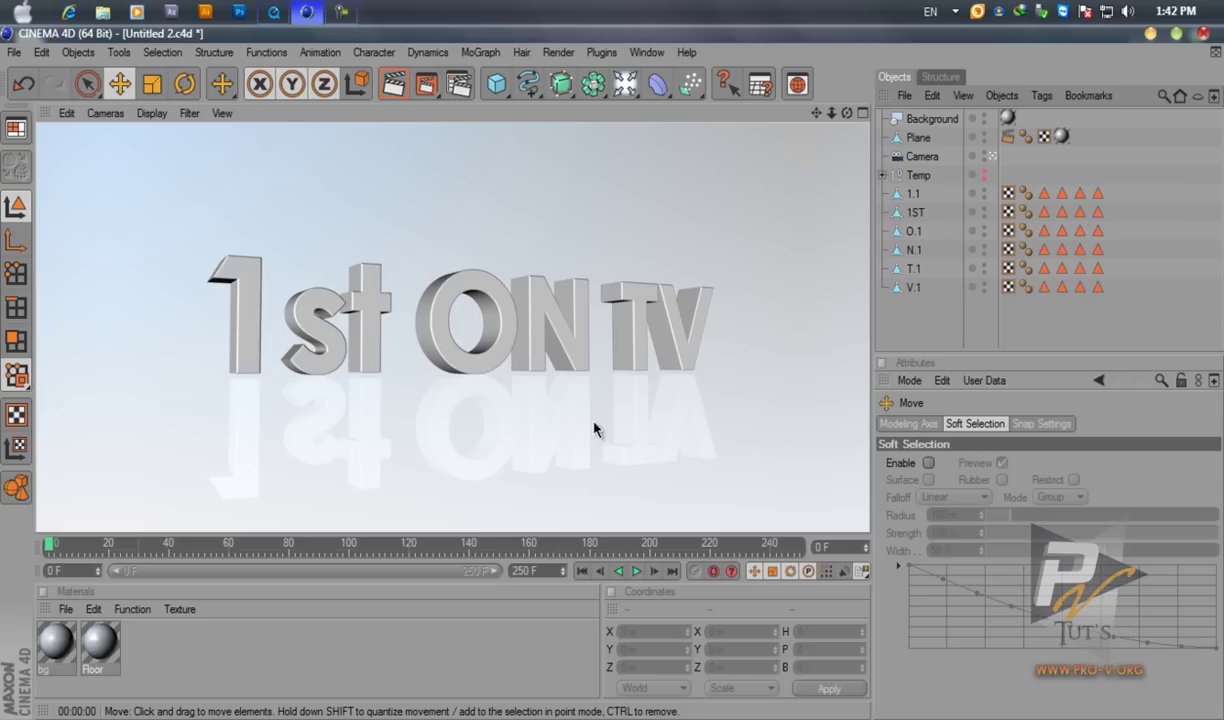
pyautogui.click(946, 330)
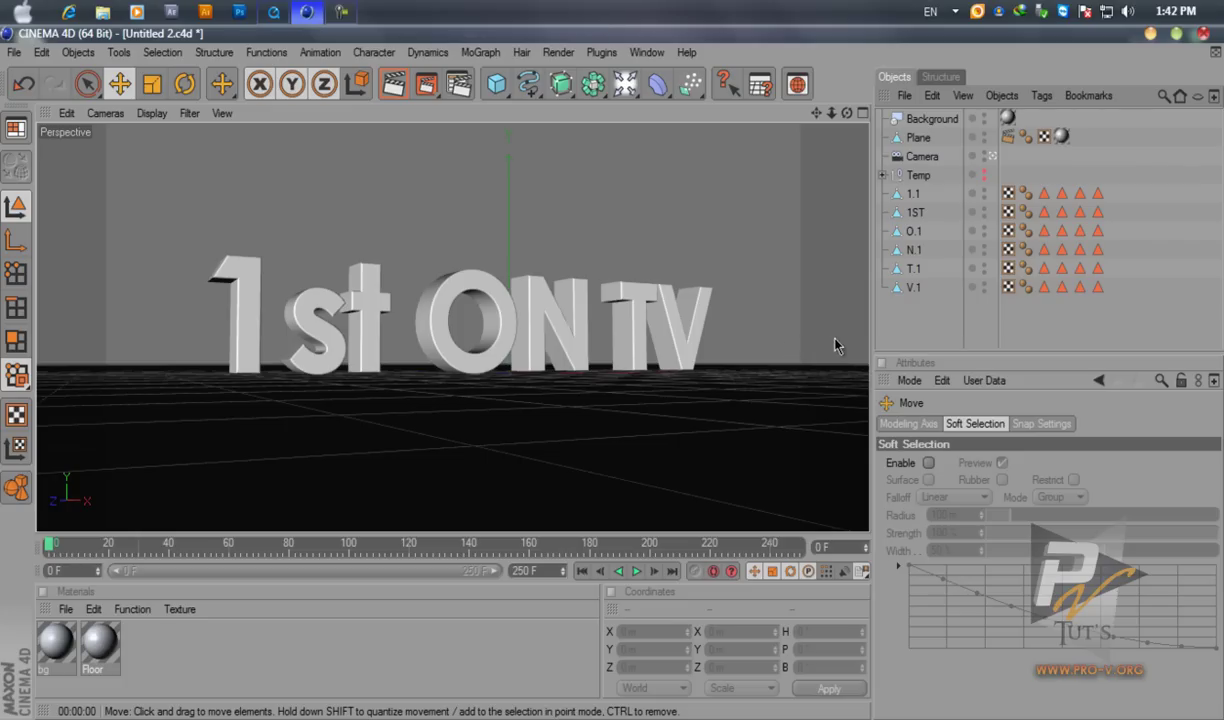
# Rotate the "1" and "st" objects together to a heading of about 338.5°, comparing their angle with the MBC2 reference video
pyautogui.click(913, 196)
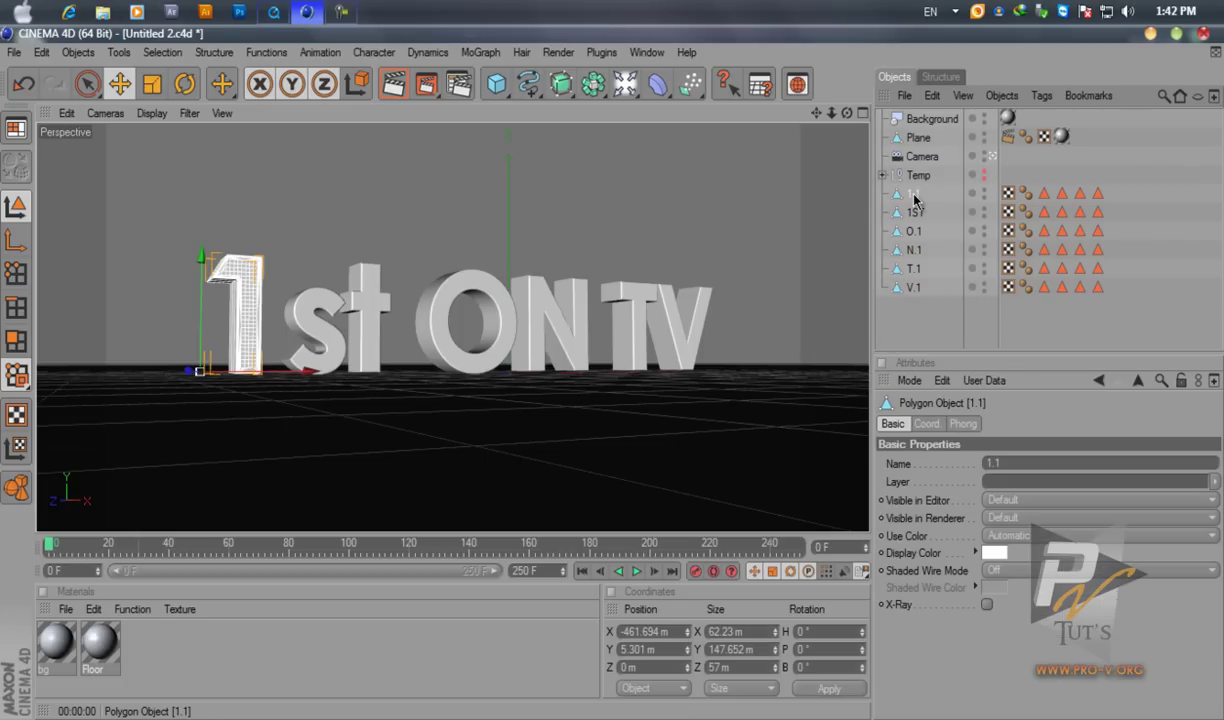
pyautogui.click(273, 14)
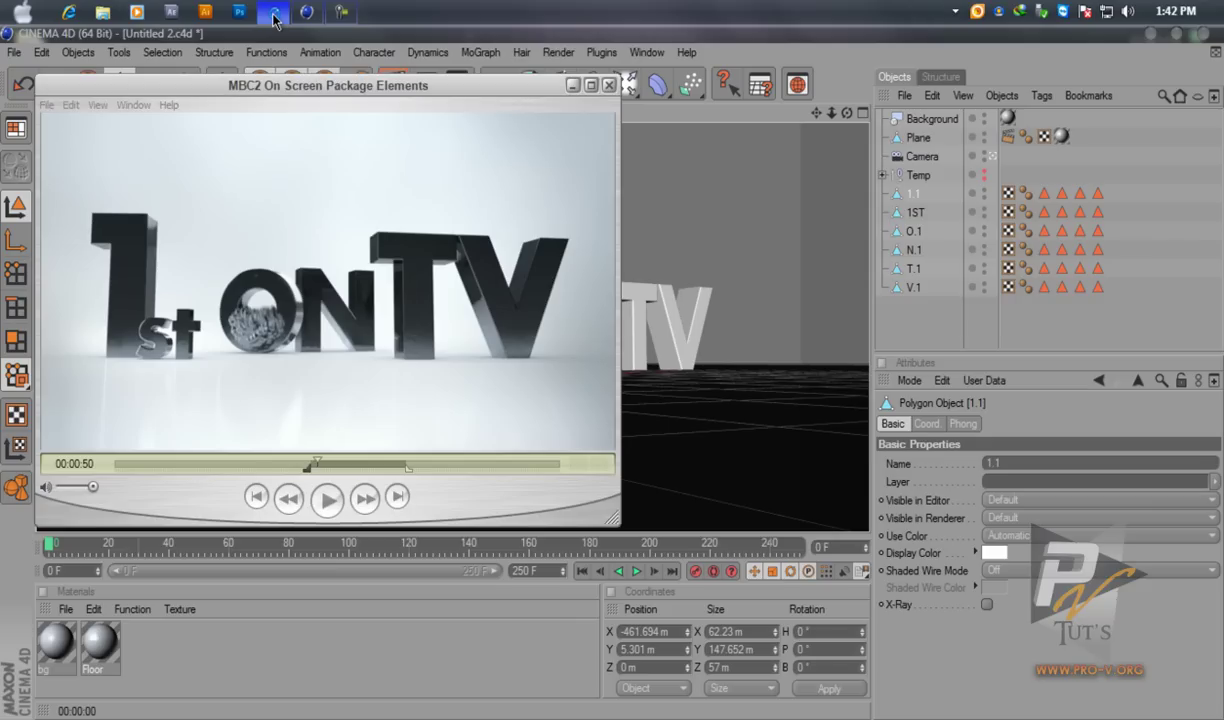
pyautogui.click(273, 14)
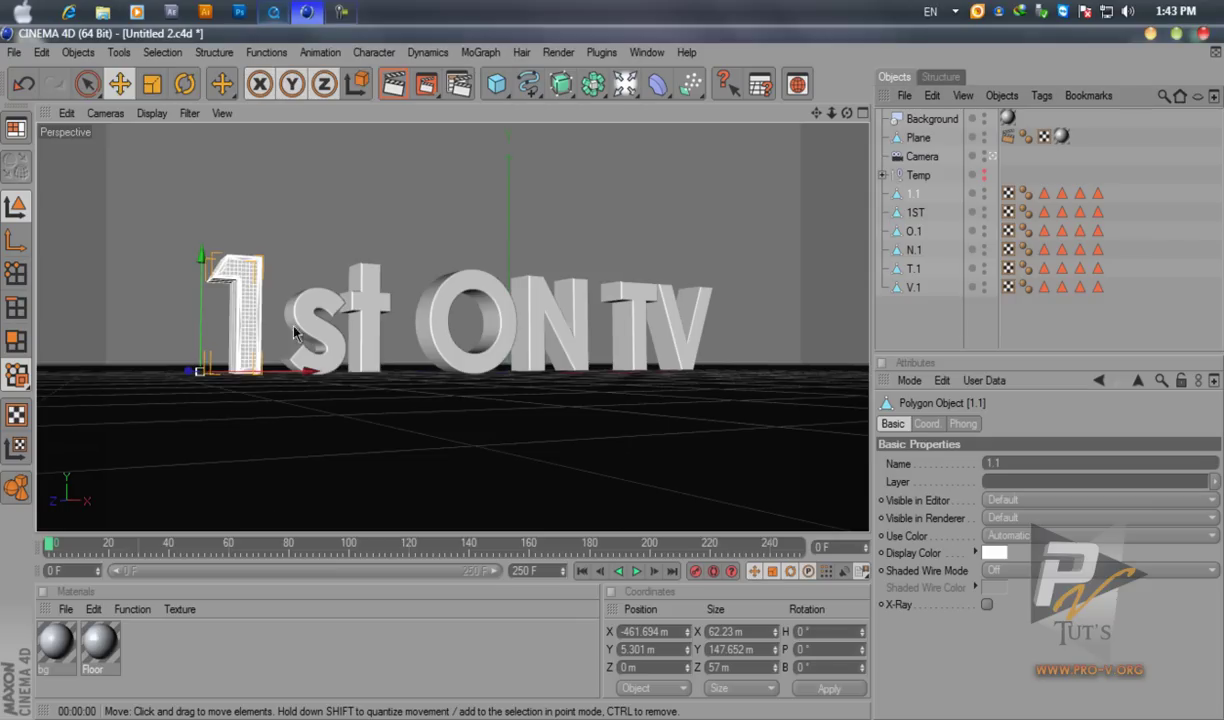
pyautogui.click(276, 16)
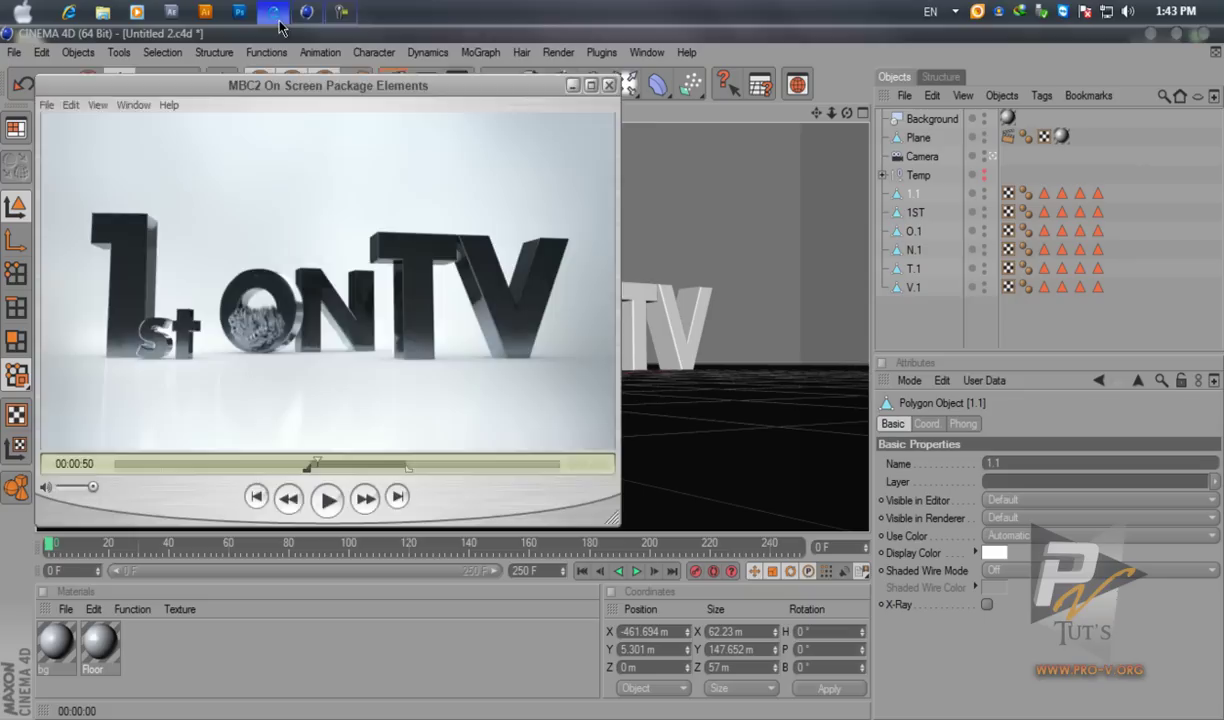
pyautogui.click(276, 16)
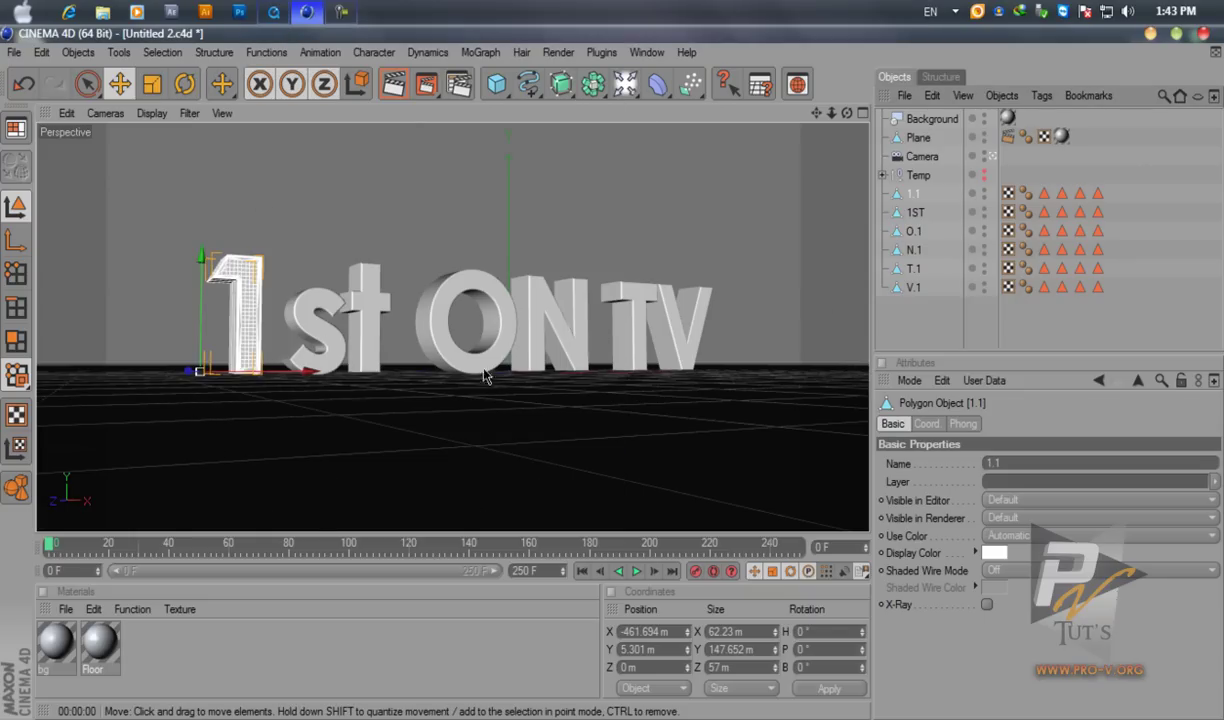
pyautogui.keyDown('shift'); pyautogui.click(300, 332); pyautogui.keyUp('shift')
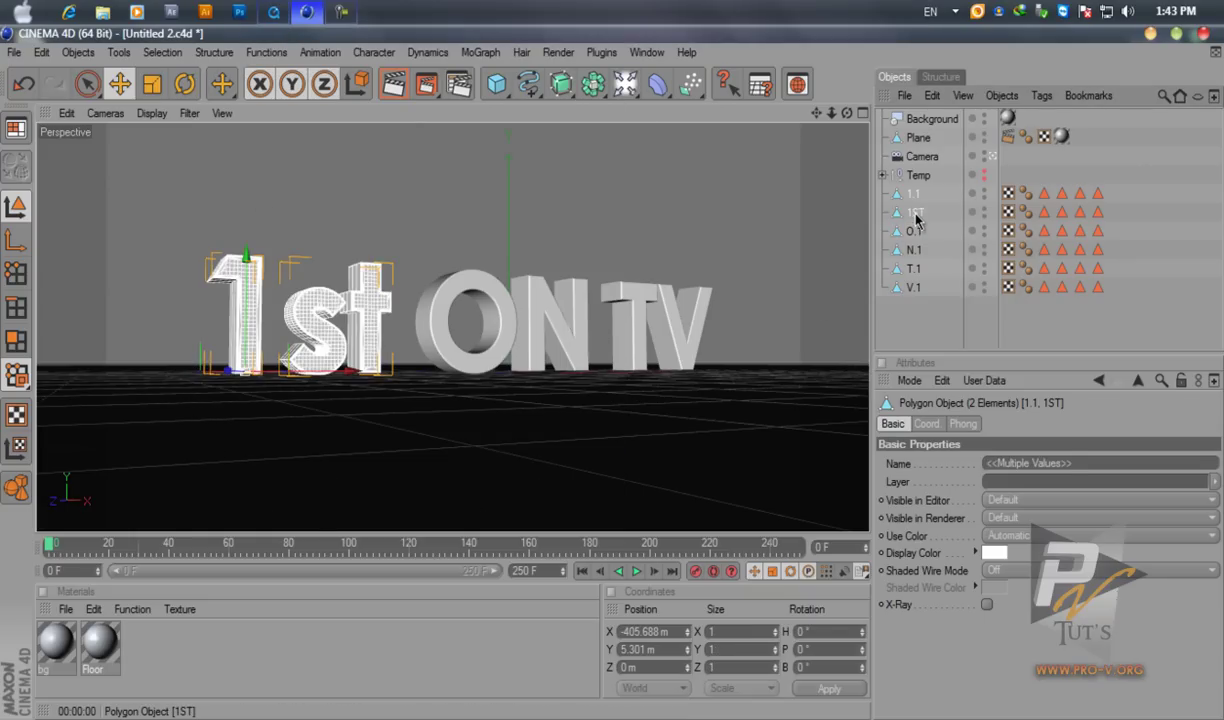
pyautogui.press('r')
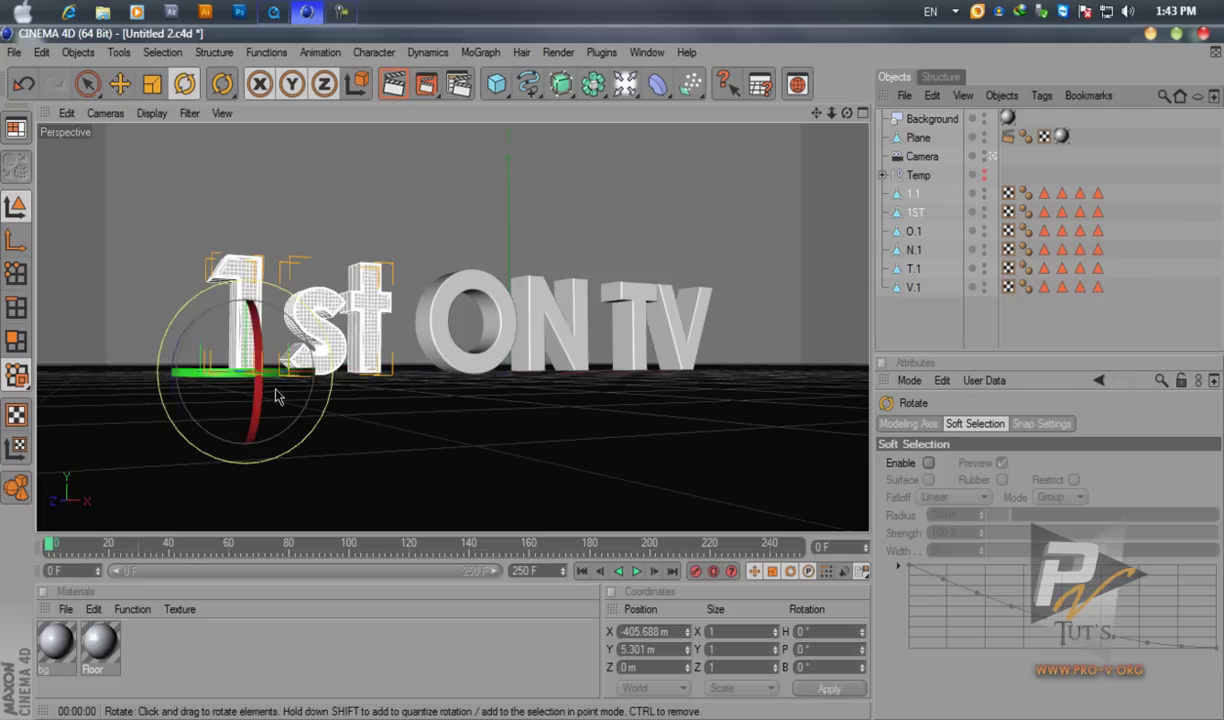
pyautogui.moveTo(281, 387); pyautogui.dragTo(259, 385)
pyautogui.click(273, 12)
pyautogui.click(273, 12)
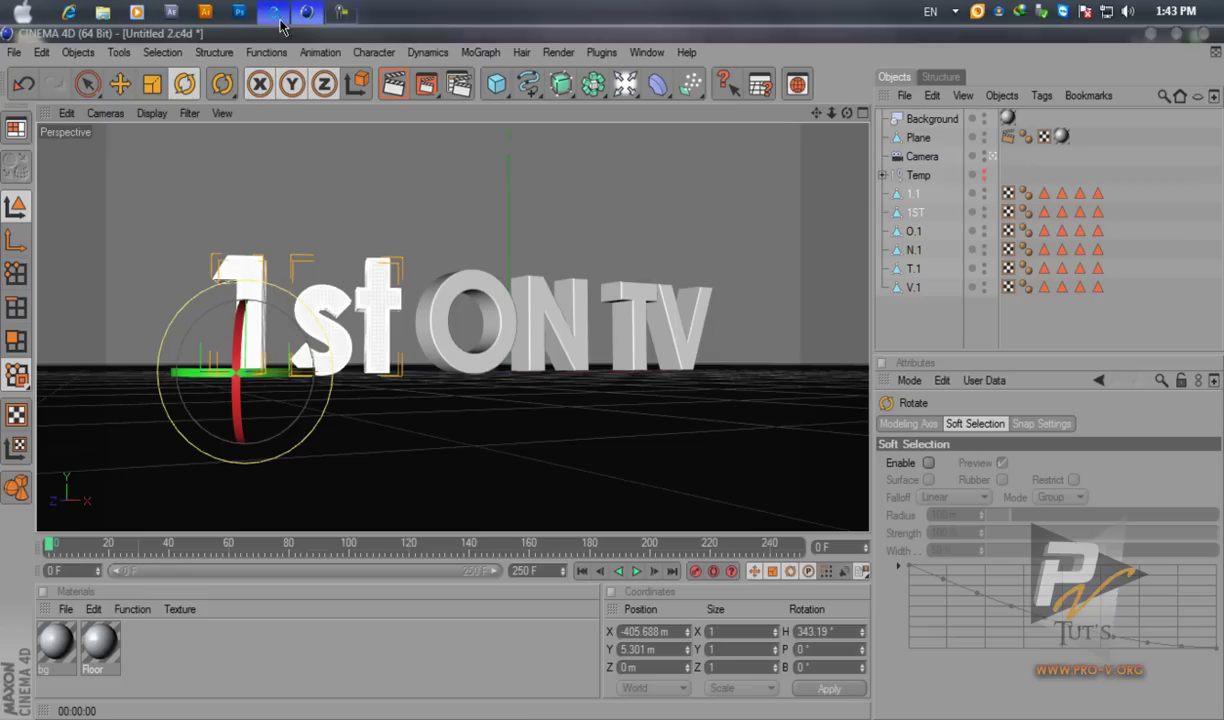
pyautogui.moveTo(257, 376); pyautogui.dragTo(255, 372)
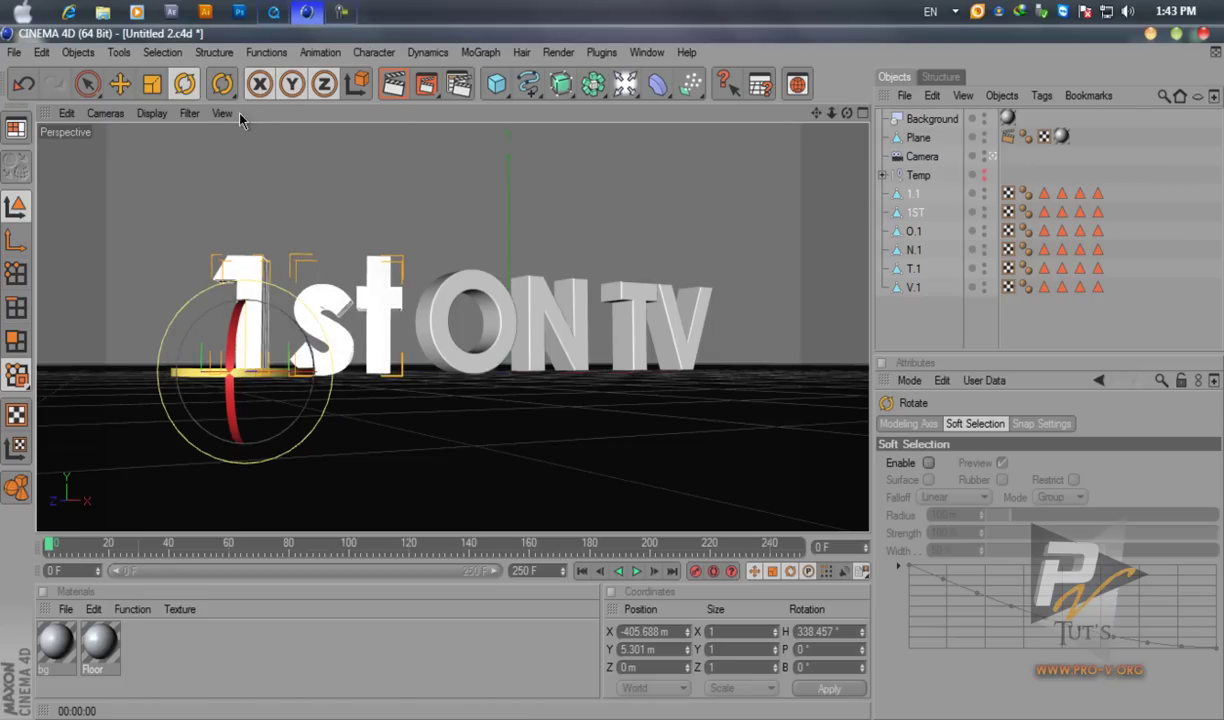
# Move the "1" and "st" together toward the camera along their Z axis, bringing "st" to about X -418 m, Z -184 m, and deselect them
pyautogui.click(119, 84)
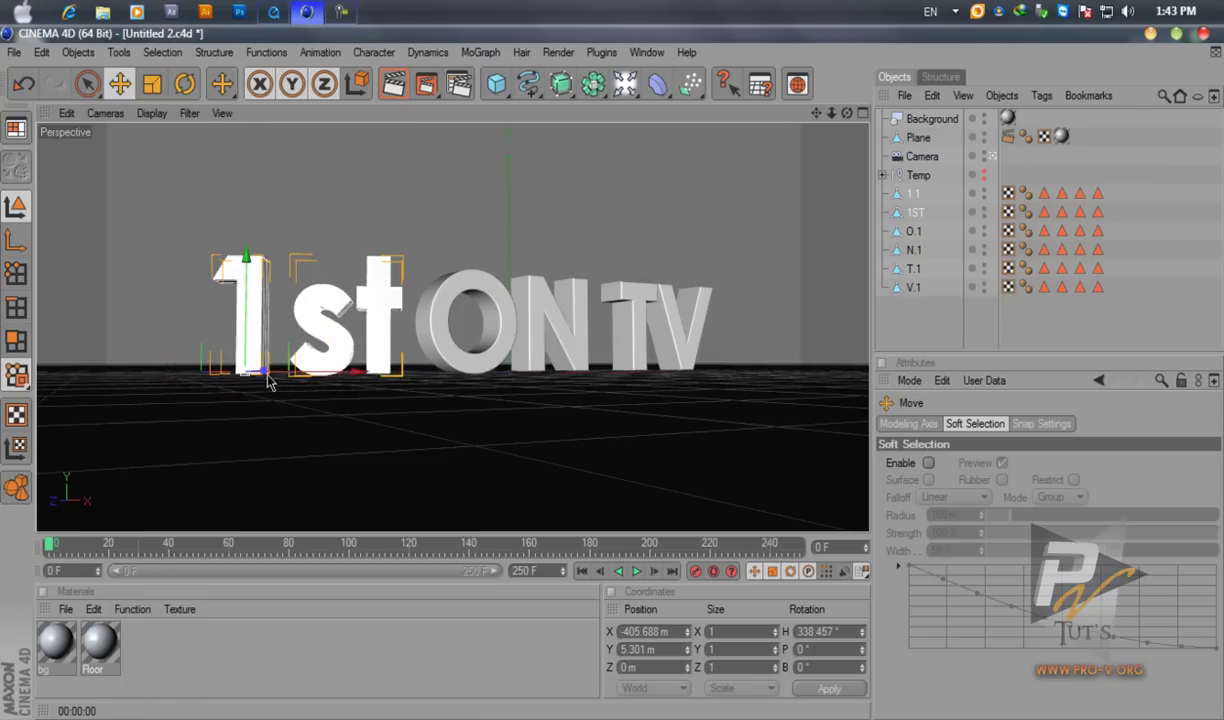
pyautogui.moveTo(270, 376); pyautogui.dragTo(620, 382)
pyautogui.click(918, 320)
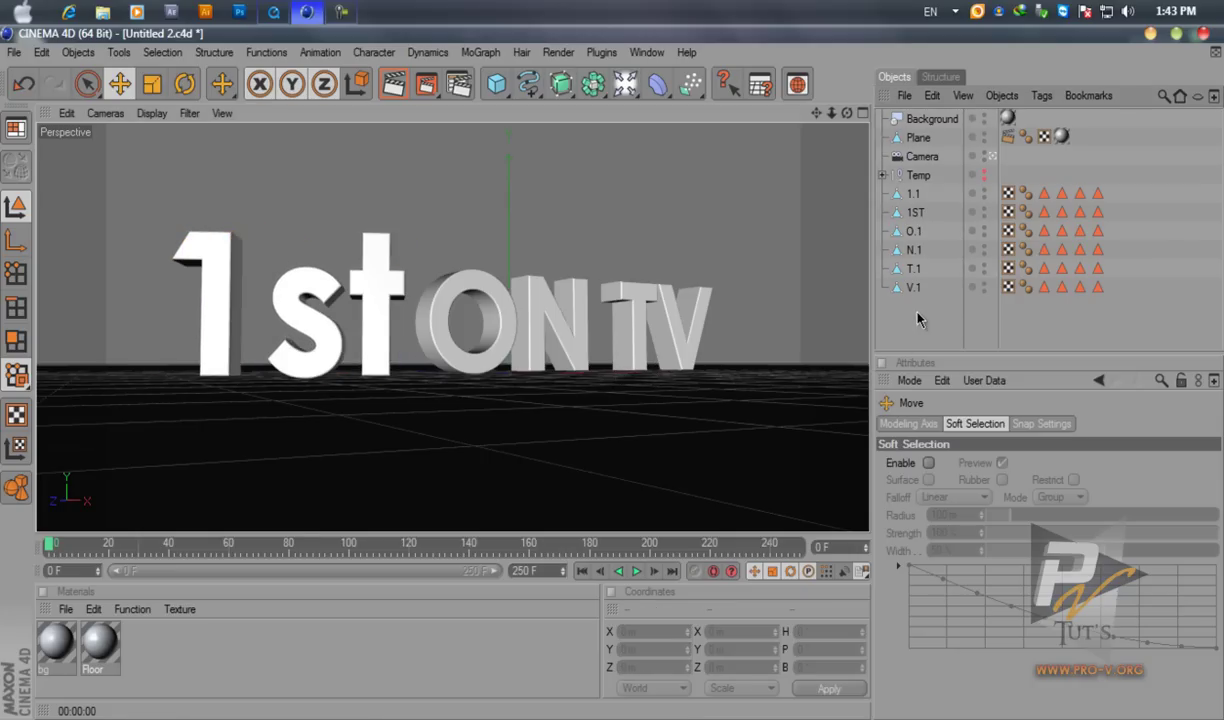
# Scale the "st" object down uniformly to about 57.6 × 59.7 × 22.4 m, checking its proportion against the reference video
pyautogui.click(915, 213)
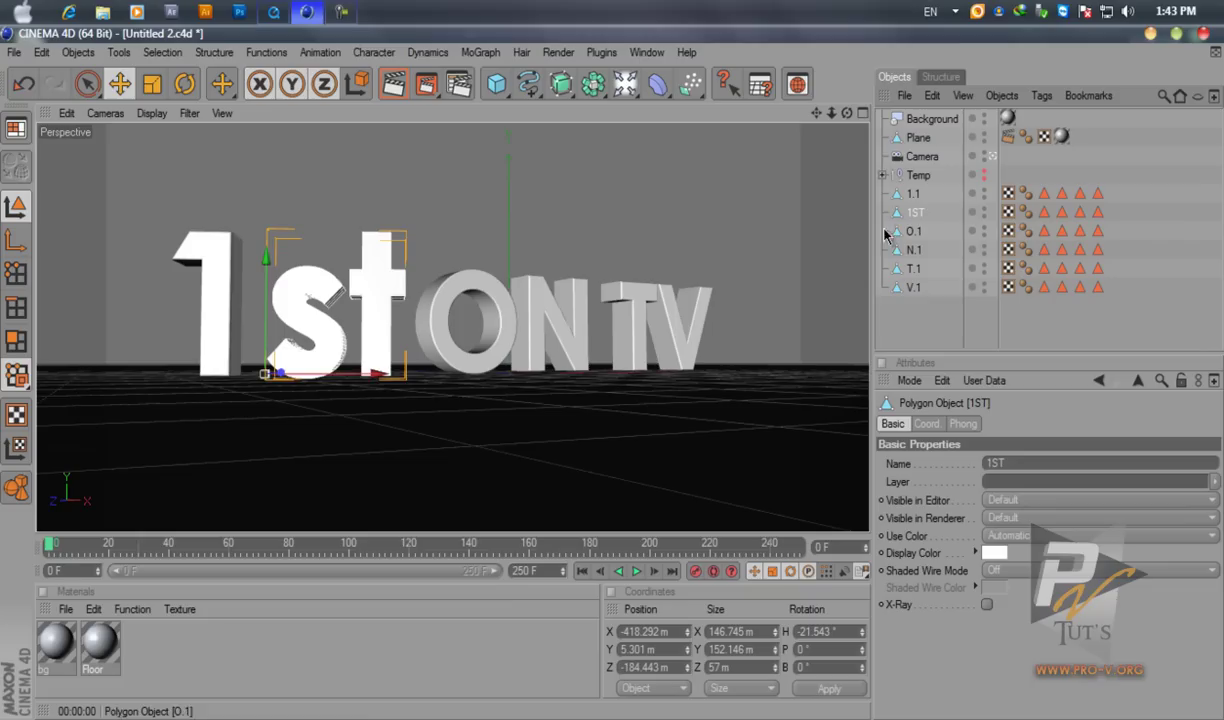
pyautogui.click(152, 84)
pyautogui.moveTo(265, 378); pyautogui.dragTo(592, 364)
pyautogui.click(285, 12)
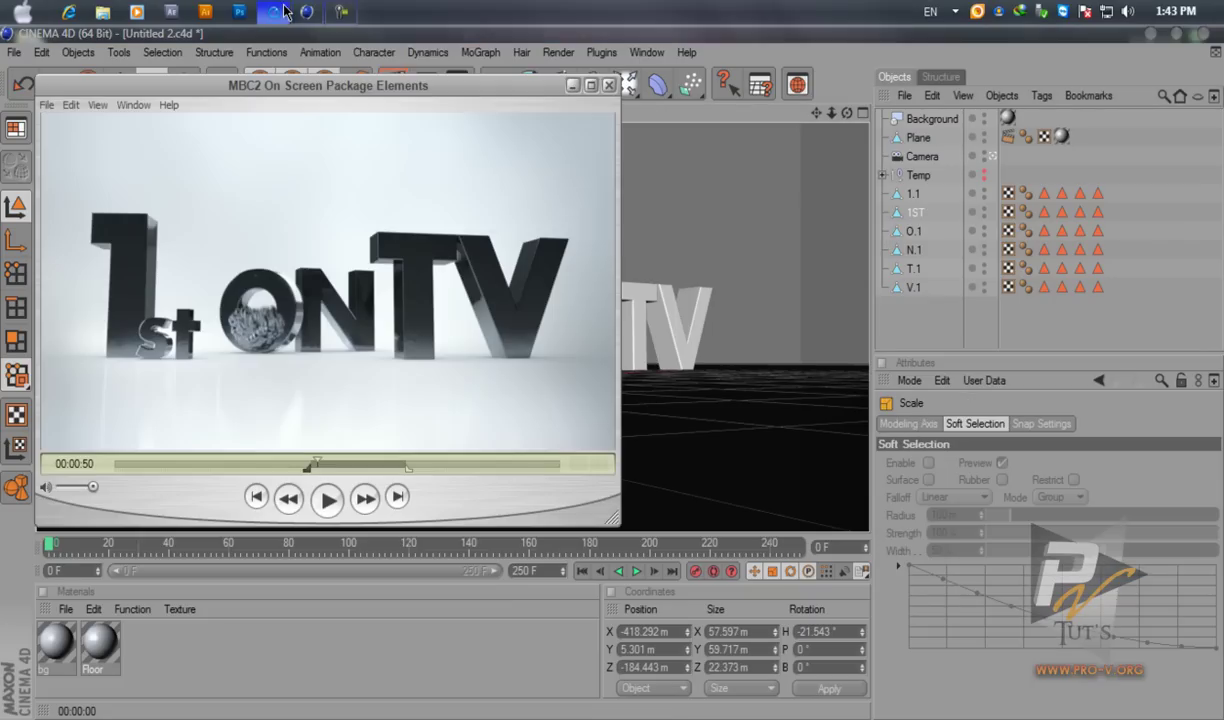
pyautogui.click(285, 12)
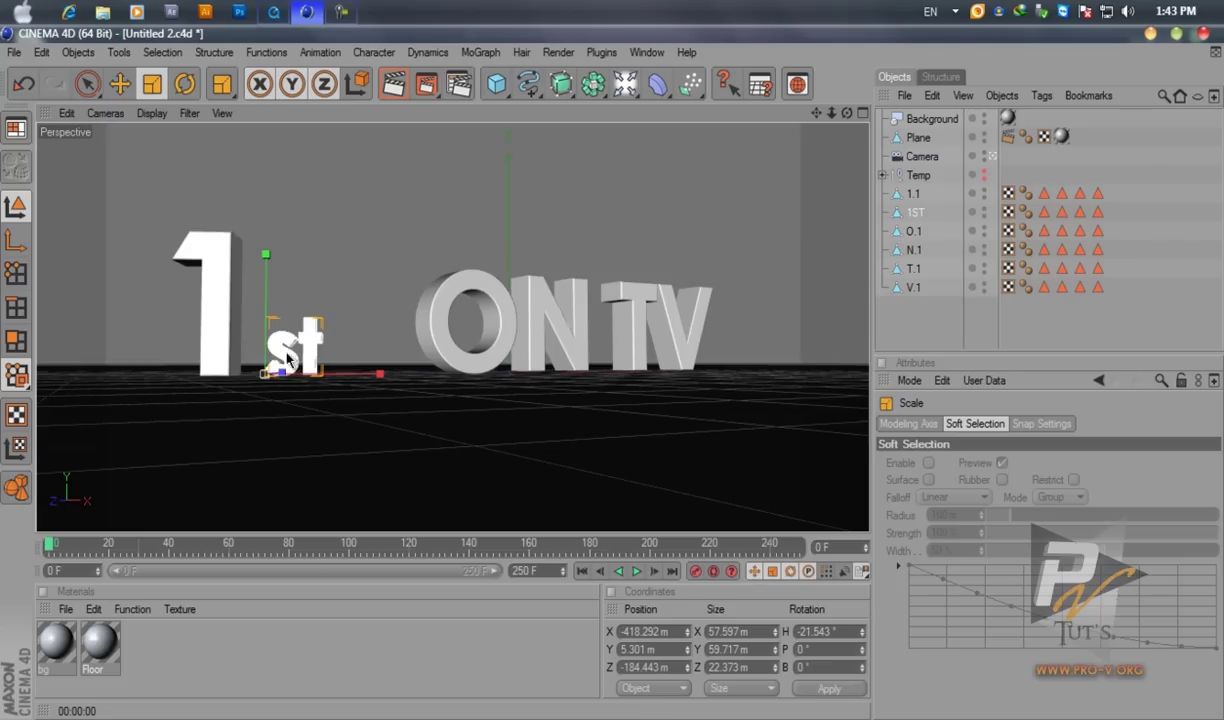
# Following the reference video, move the "st" against the base of the "1" at about X -476 m, Z -210 m in the Top view
pyautogui.click(274, 12)
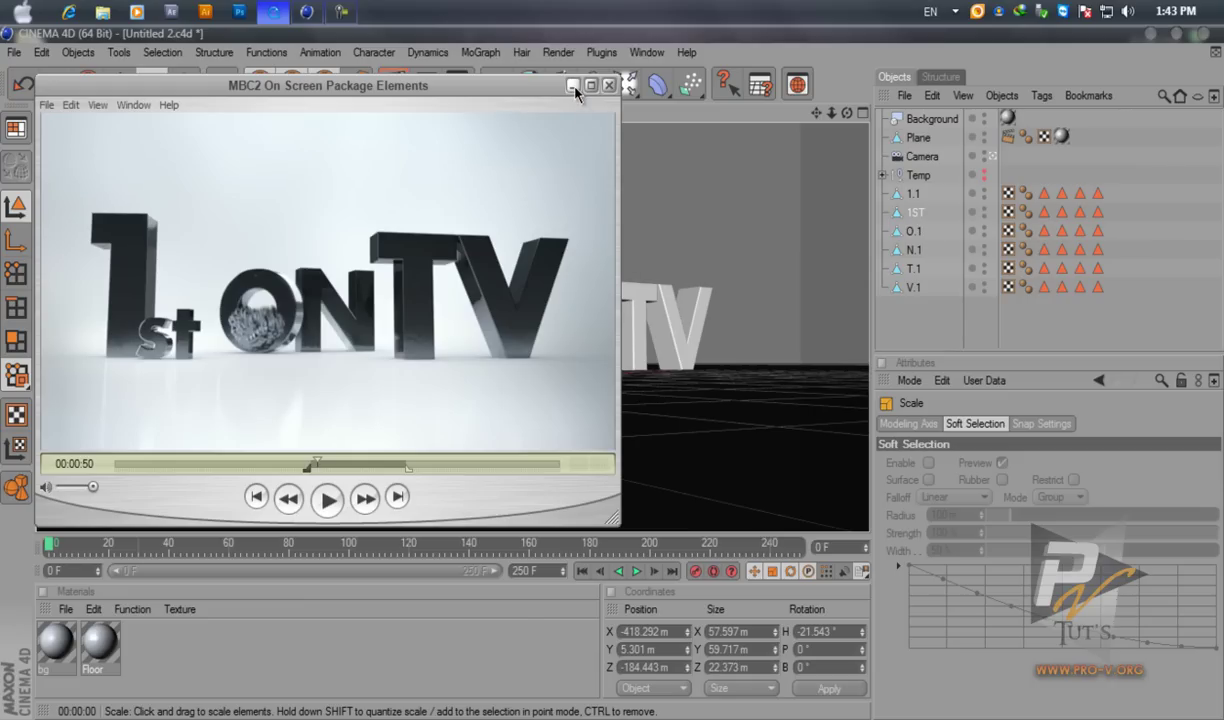
pyautogui.moveTo(436, 90); pyautogui.dragTo(757, 72)
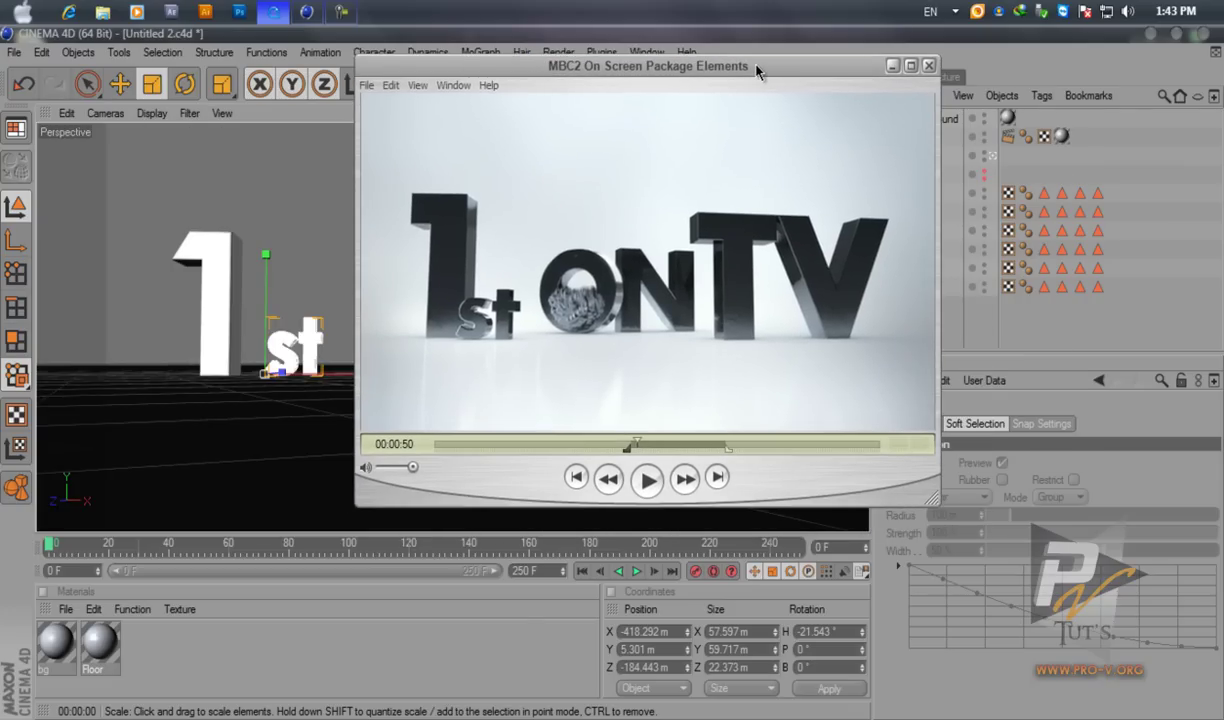
pyautogui.click(893, 66)
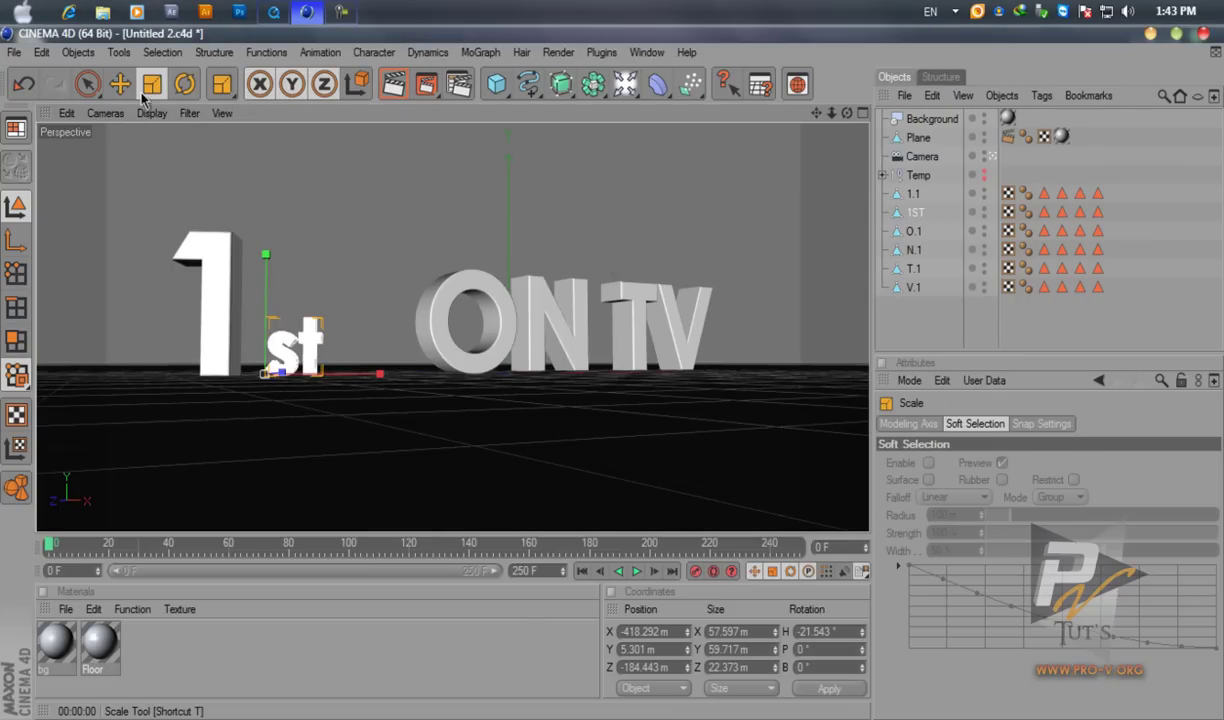
pyautogui.click(119, 84)
pyautogui.click(862, 113)
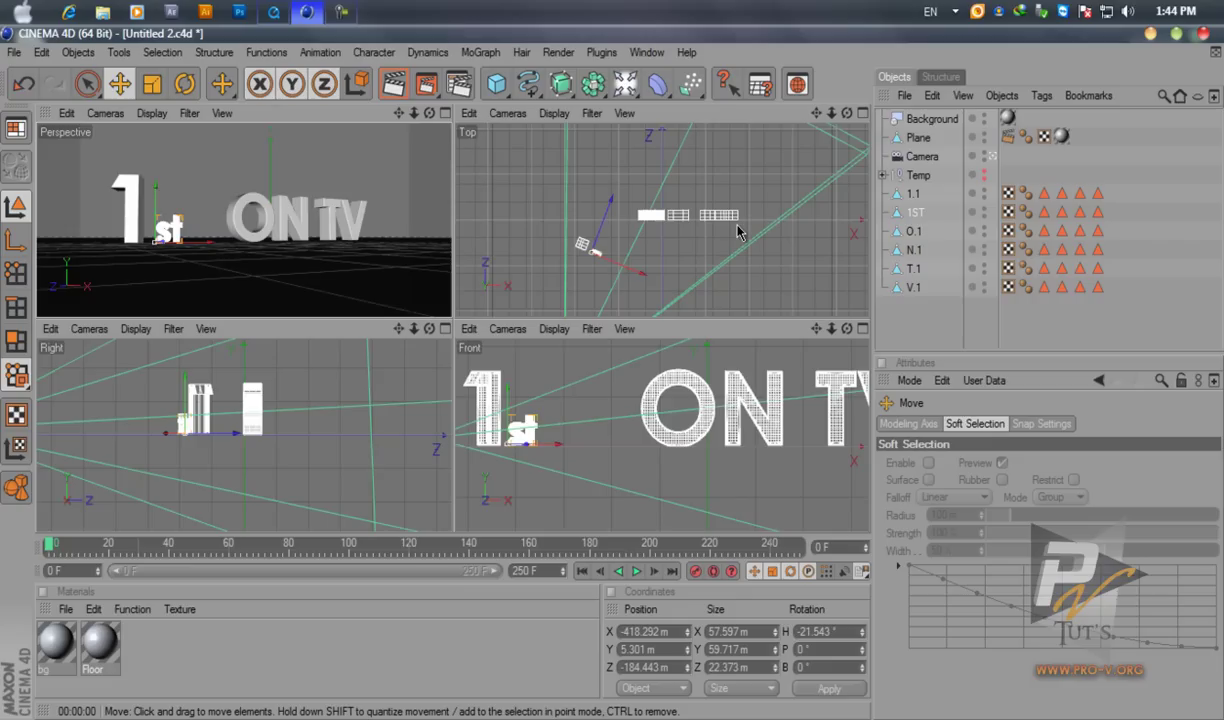
pyautogui.moveTo(606, 224); pyautogui.dragTo(614, 323)
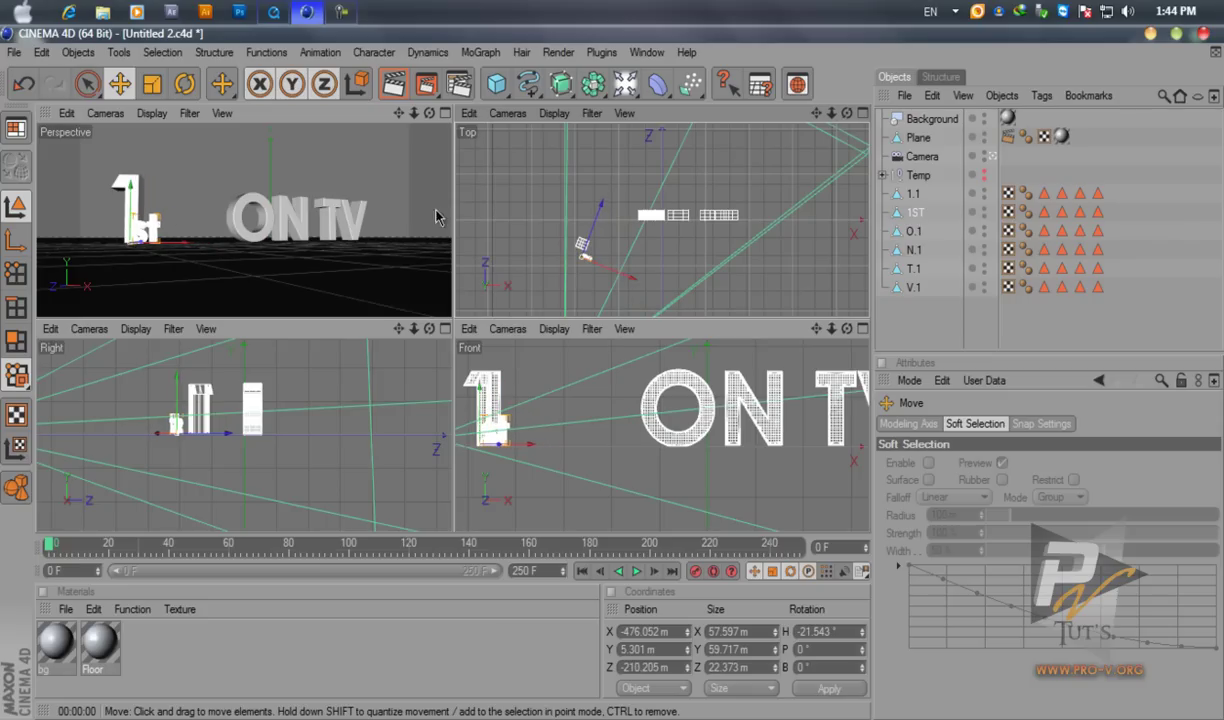
pyautogui.click(445, 113)
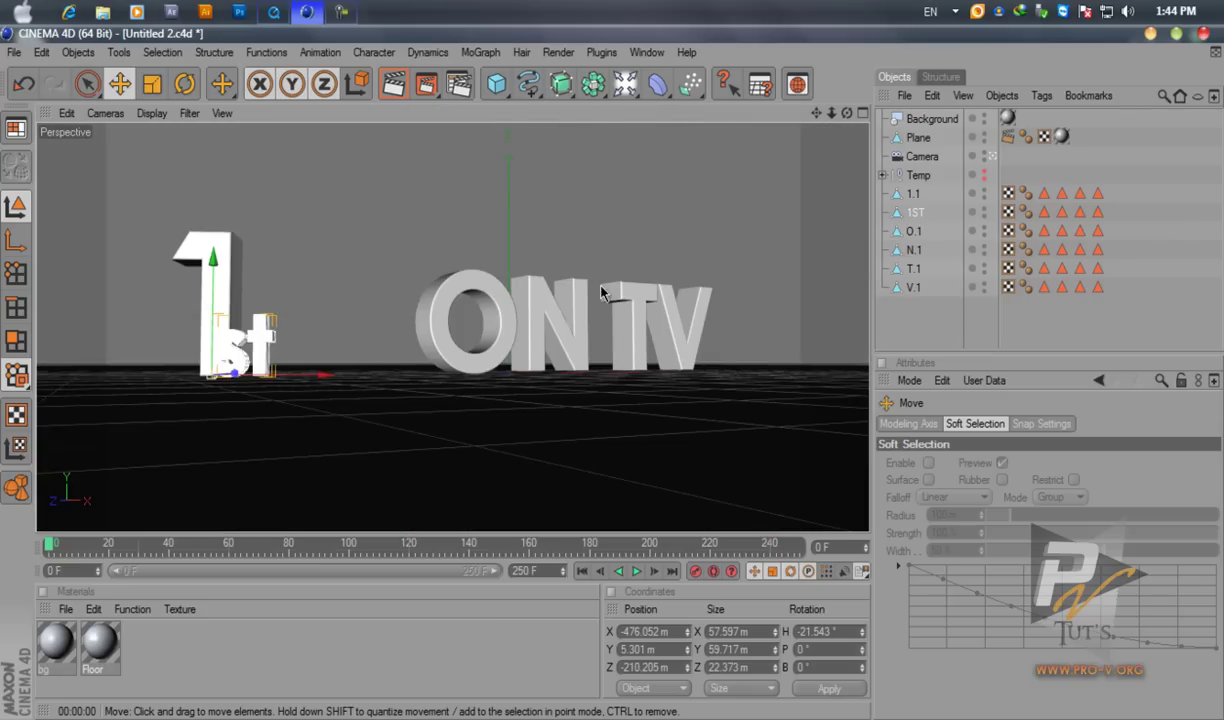
# Inspect the letter arrangement from outside the scene camera, compare it with the MBC2 reference video, and return to the camera's view
pyautogui.click(993, 156)
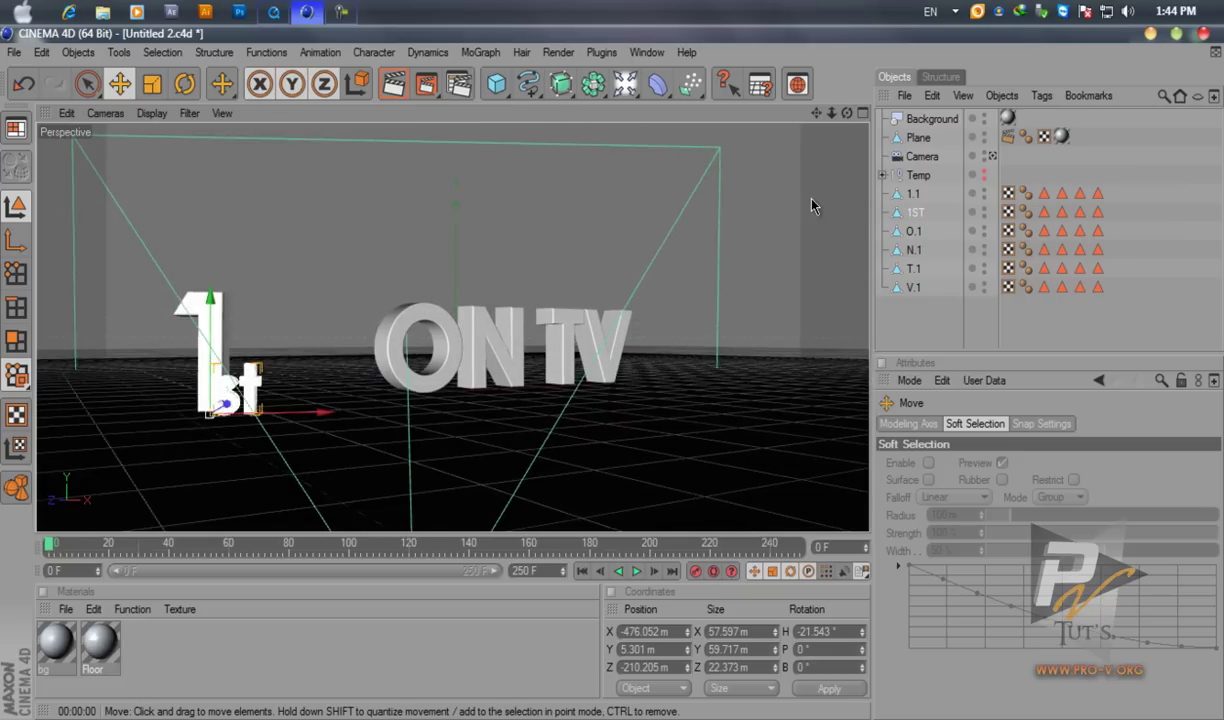
pyautogui.scroll(3, 811, 203)
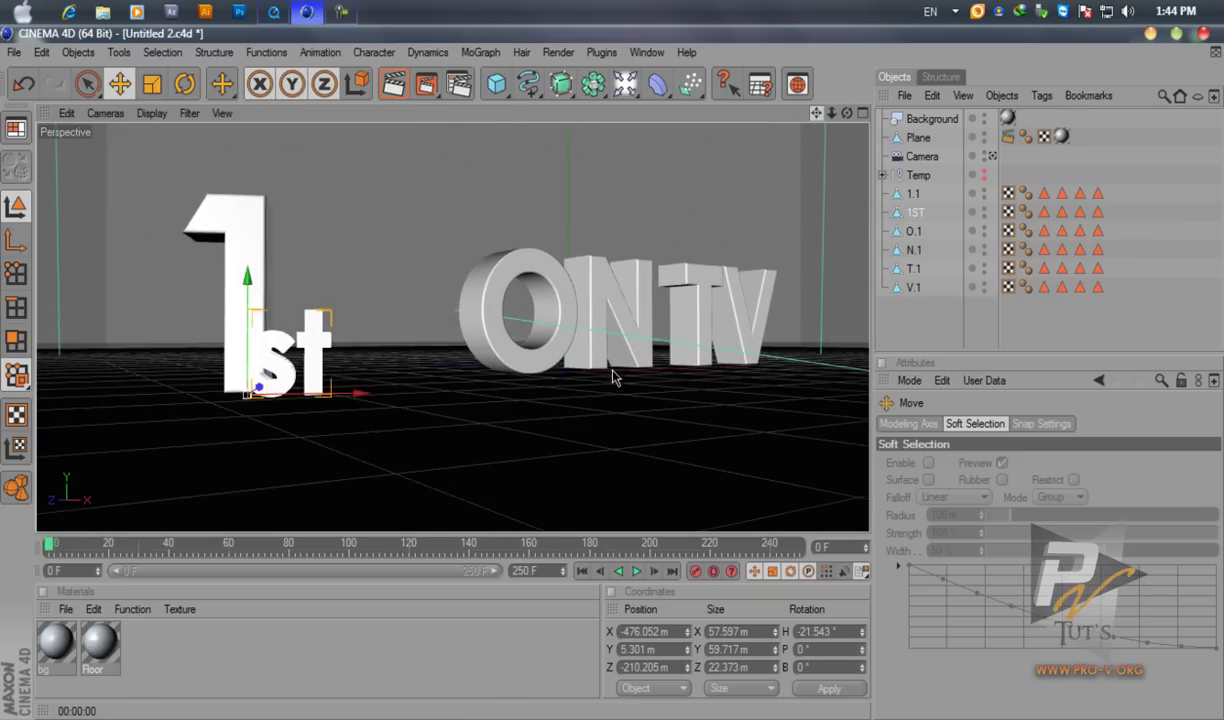
pyautogui.click(275, 12)
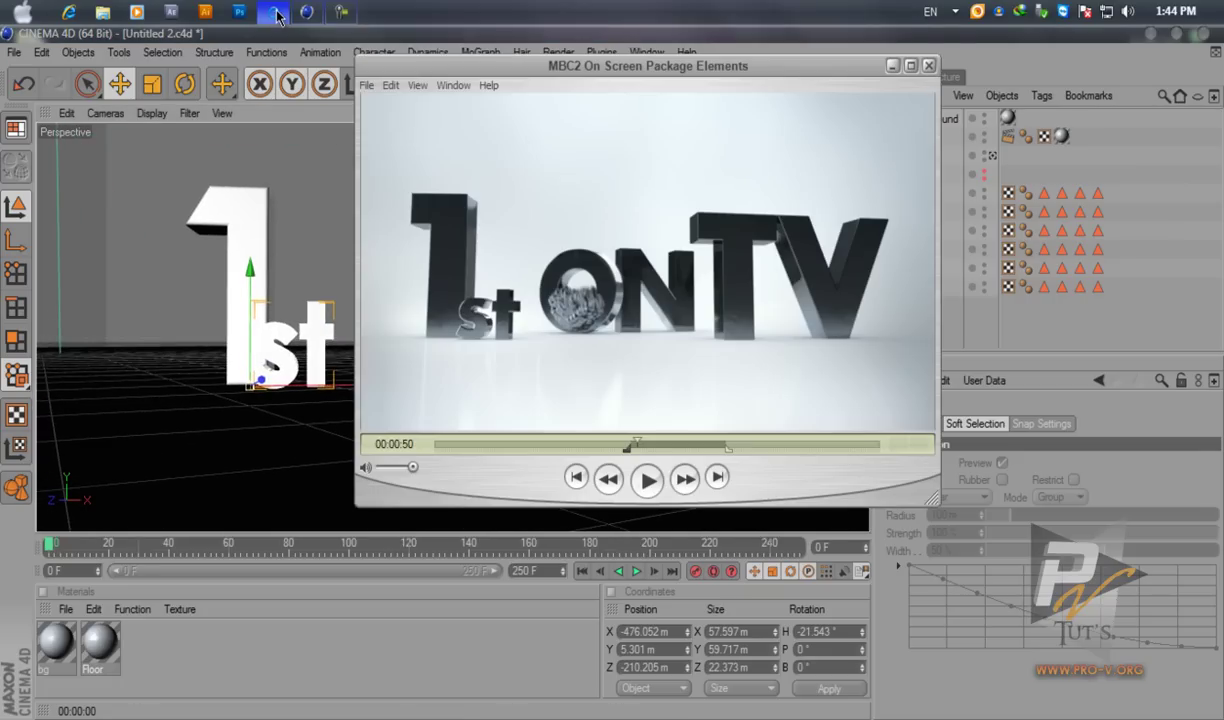
pyautogui.click(275, 12)
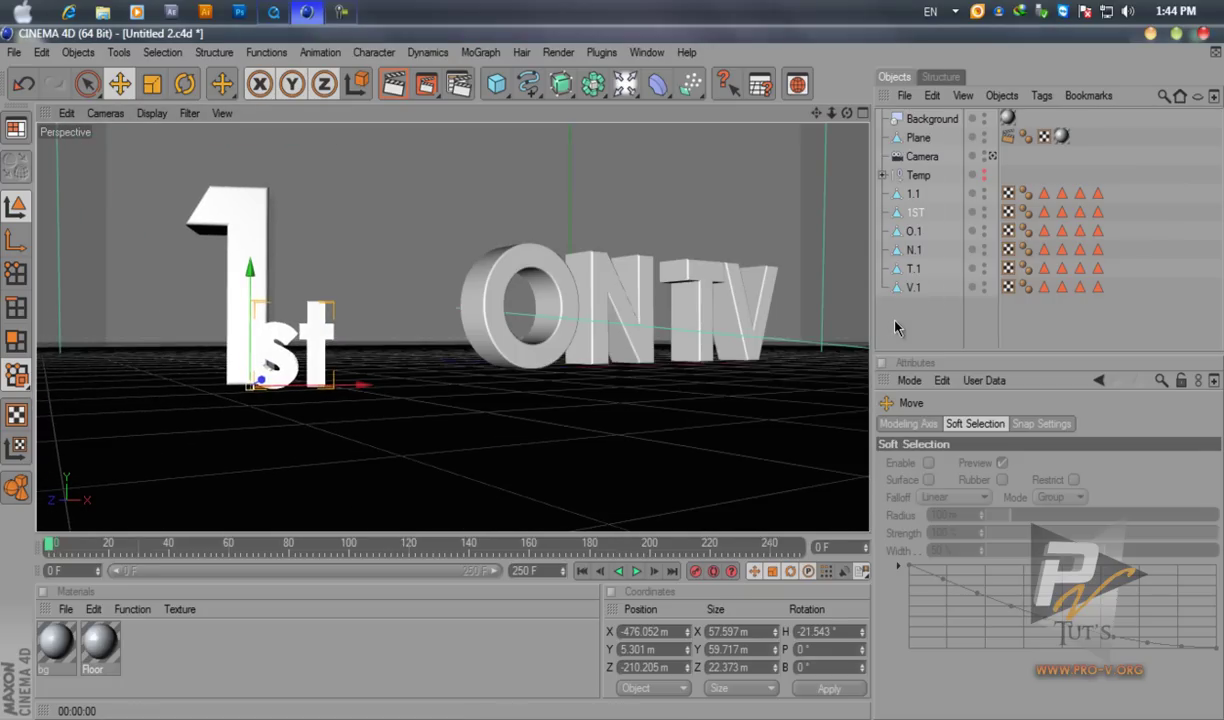
pyautogui.click(992, 156)
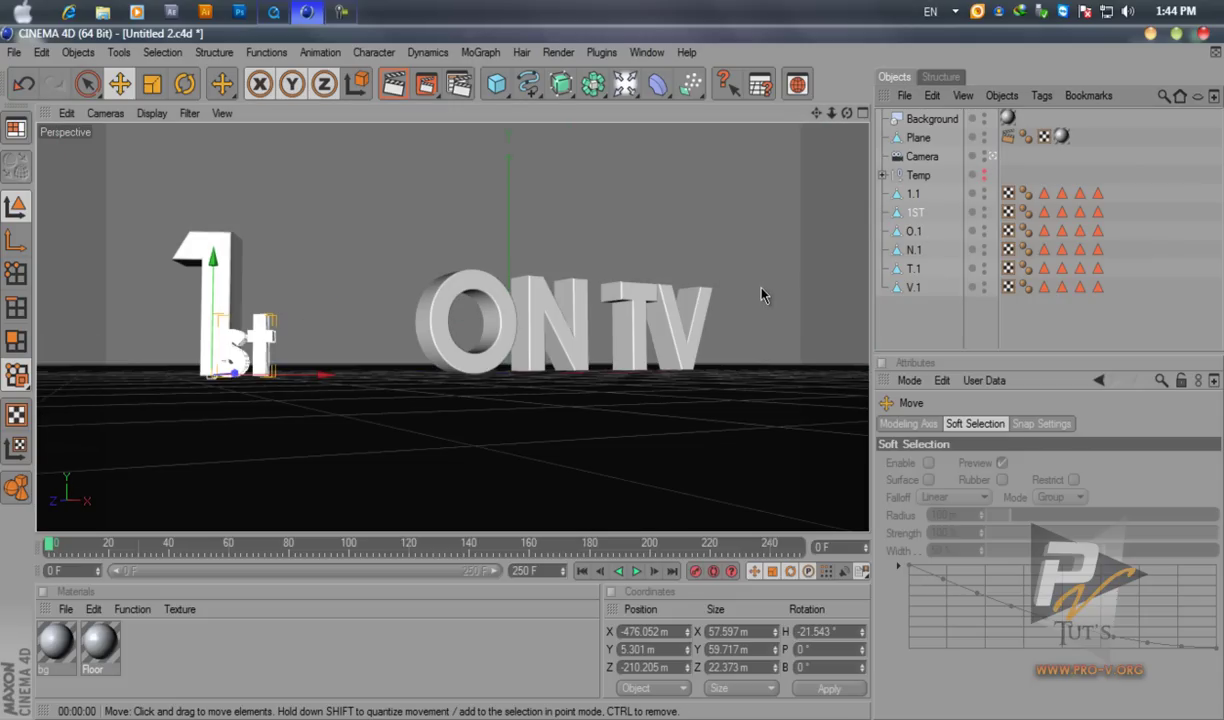
pyautogui.click(275, 14)
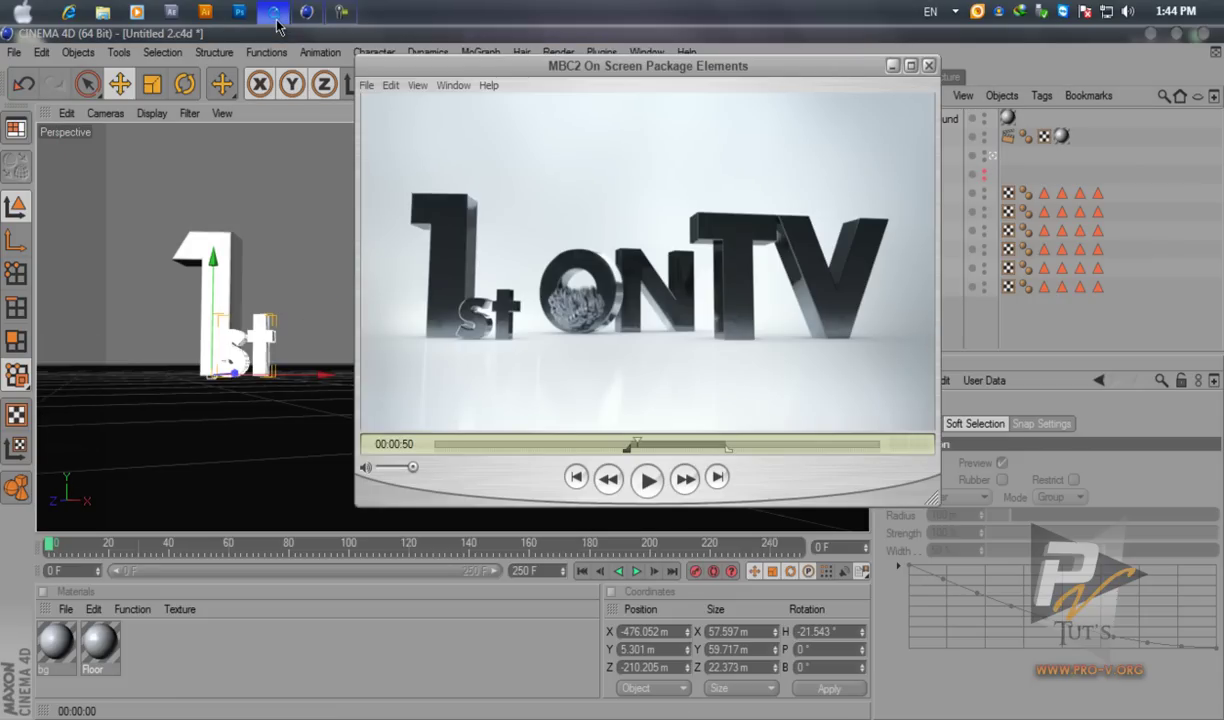
pyautogui.click(275, 14)
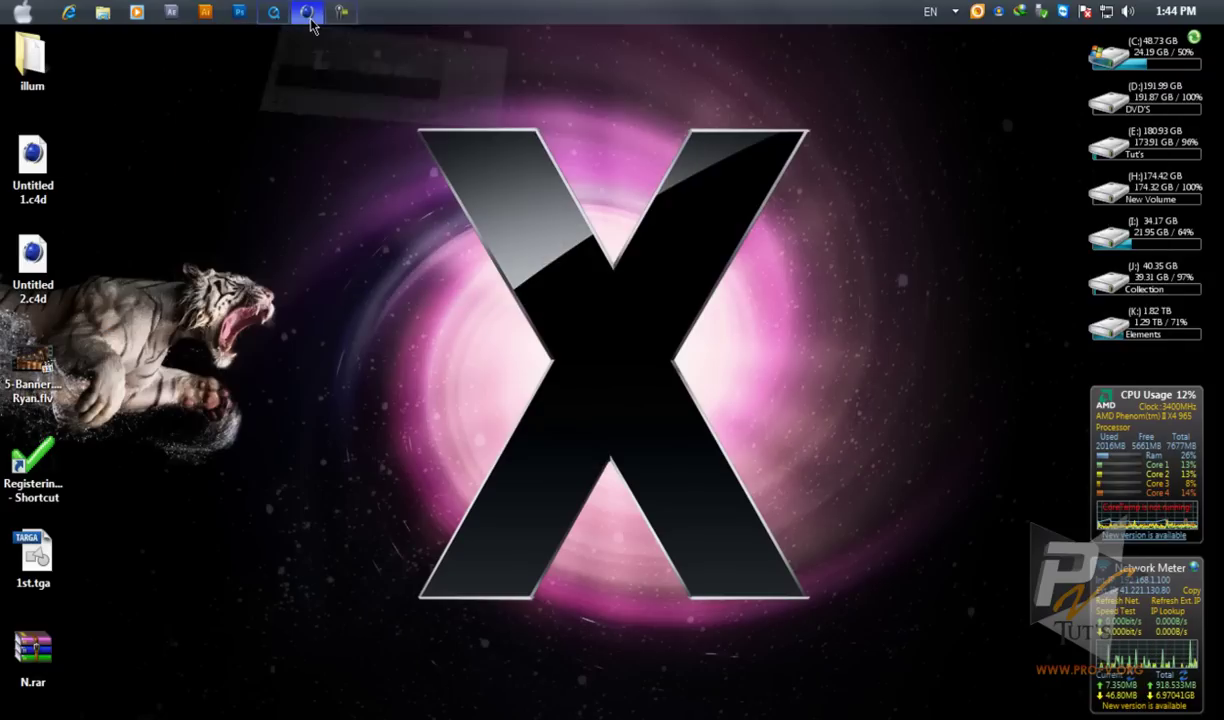
pyautogui.click(276, 14)
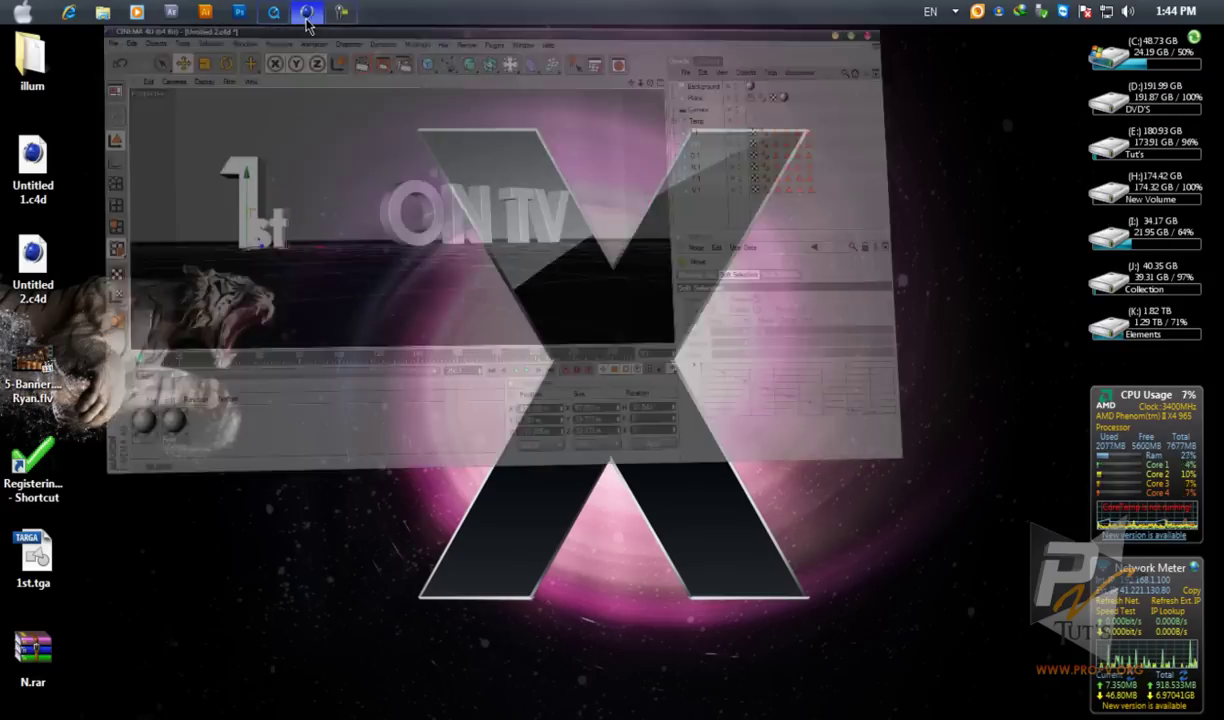
pyautogui.click(275, 14)
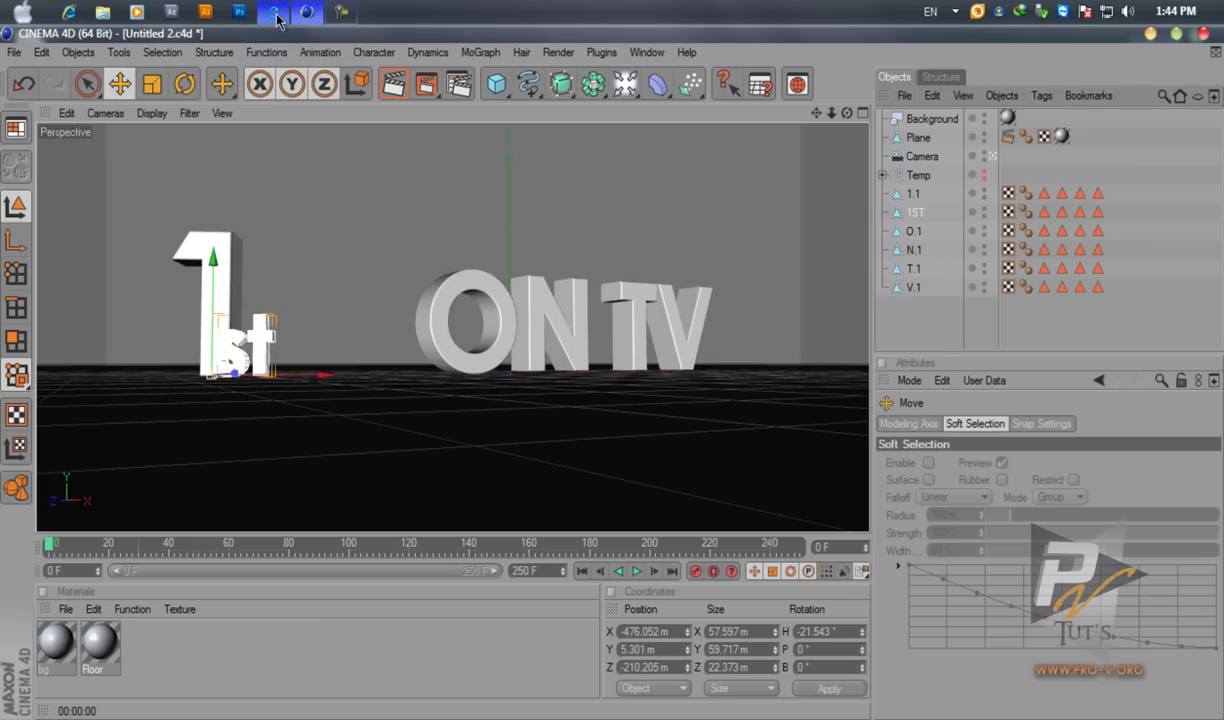
# Move the letter O to about X -265 m and rotate its heading to about -48.3°, comparing it with the reference video
pyautogui.click(459, 349)
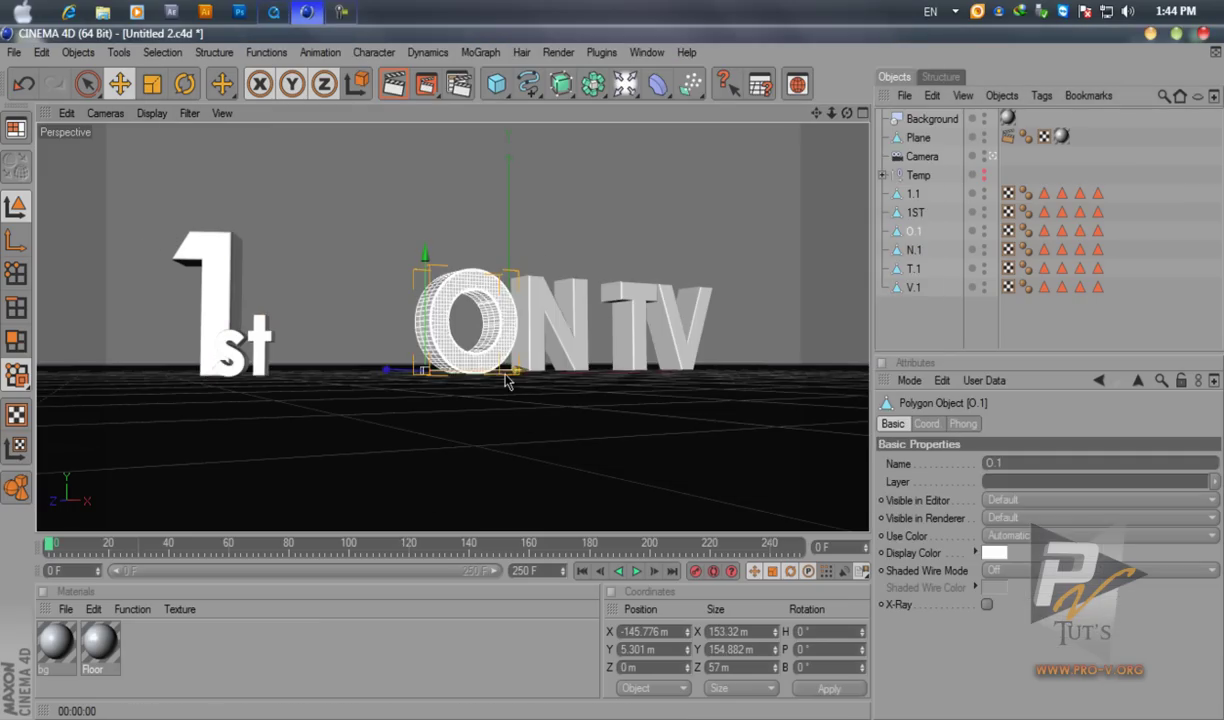
pyautogui.moveTo(506, 380); pyautogui.dragTo(613, 380)
pyautogui.click(185, 84)
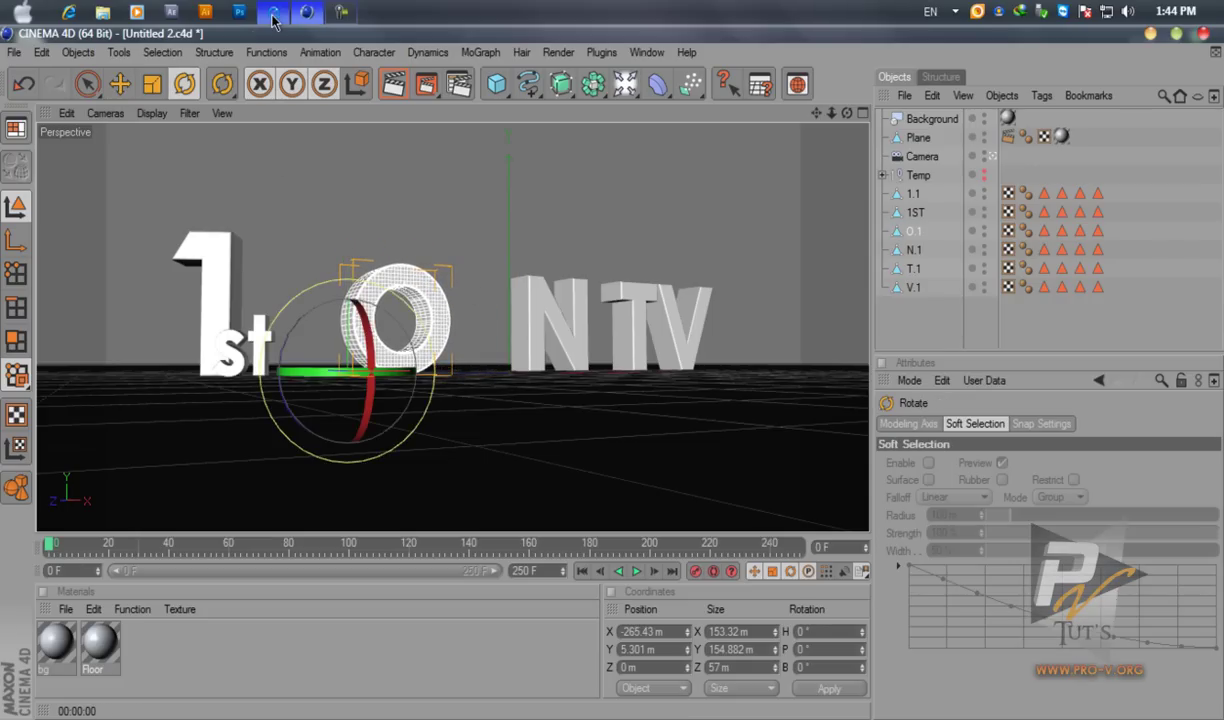
pyautogui.click(274, 12)
pyautogui.click(274, 12)
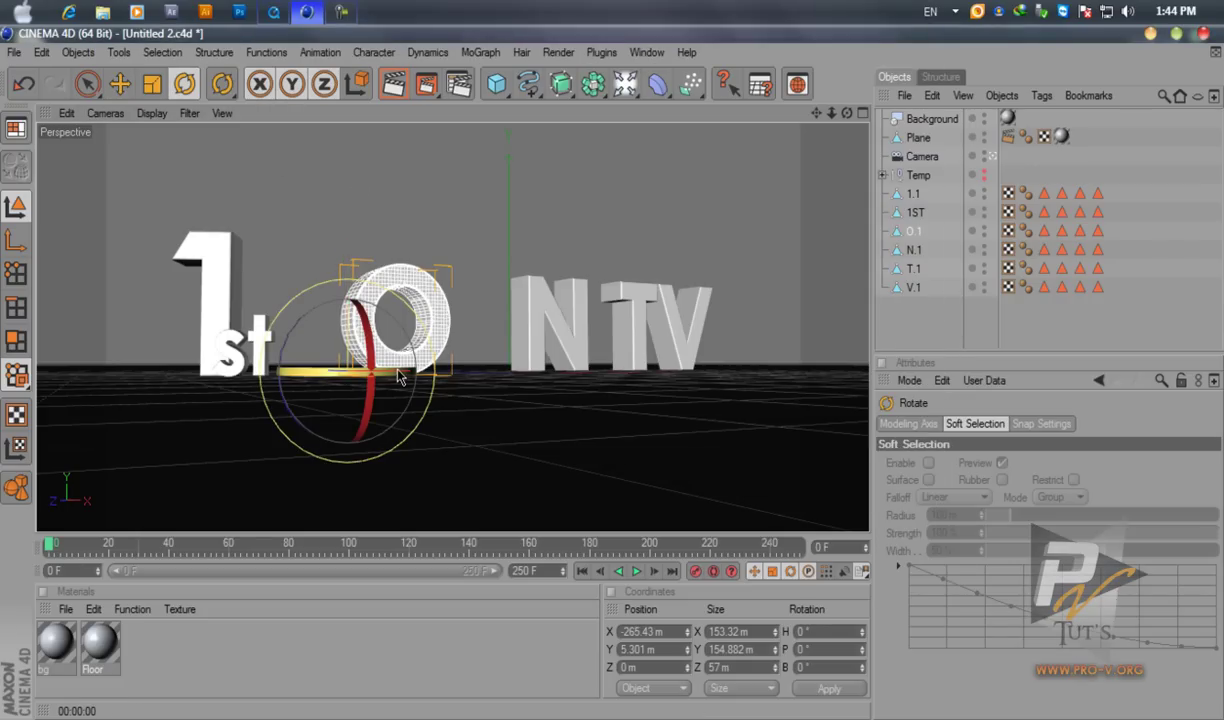
pyautogui.moveTo(384, 361)
pyautogui.mouseDown()
pyautogui.moveTo(380, 376)
pyautogui.moveTo(344, 376)
pyautogui.moveTo(380, 376)
pyautogui.mouseUp()
pyautogui.click(274, 12)
pyautogui.click(274, 12)
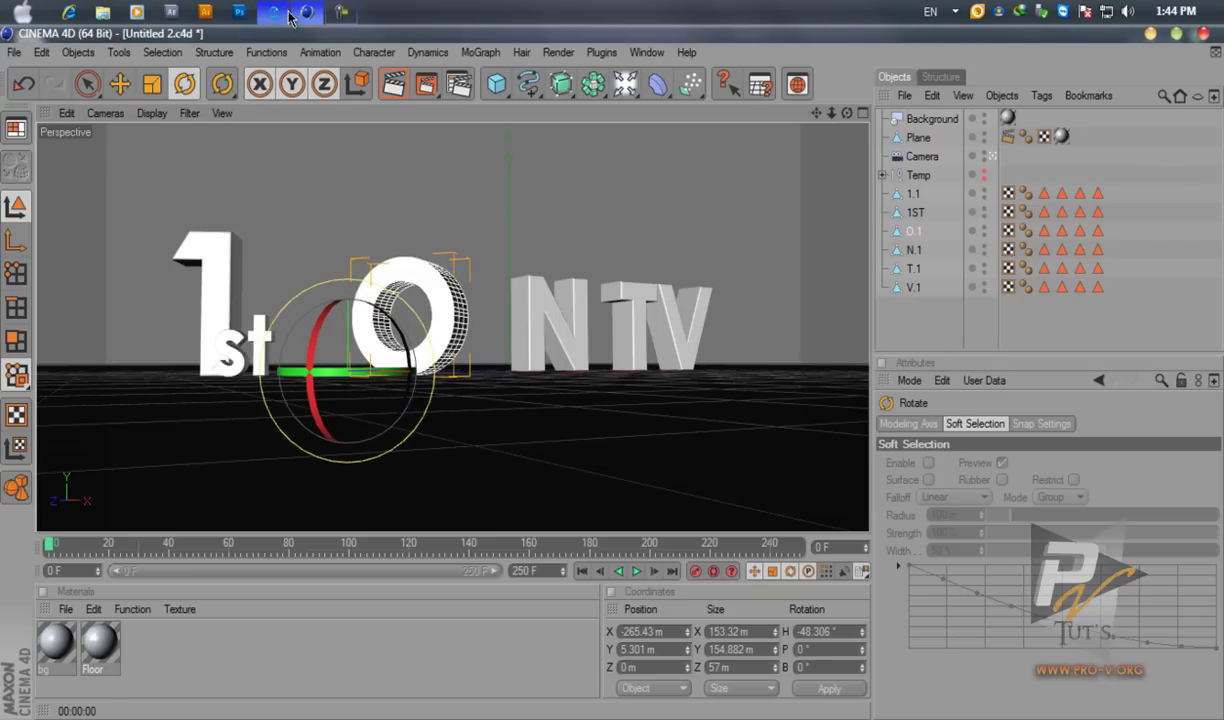
# Rotate the letter N to a heading of about -22.7°, following the reference video
pyautogui.click(281, 14)
pyautogui.click(281, 14)
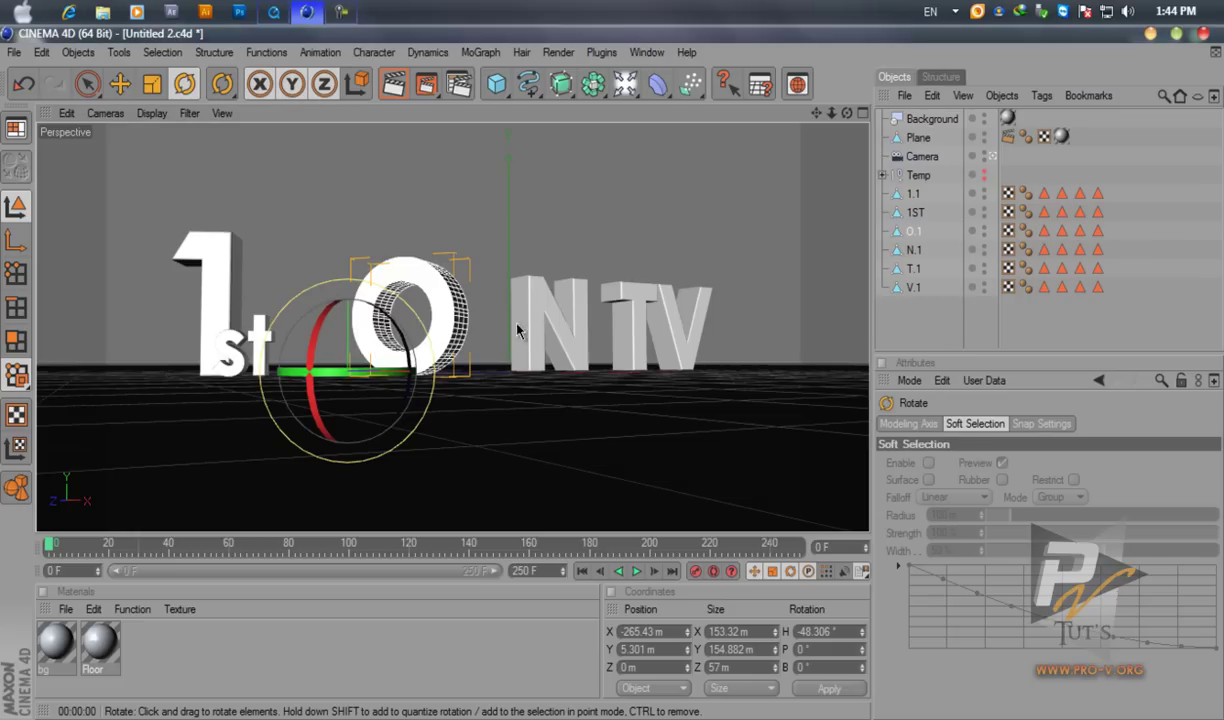
pyautogui.click(275, 14)
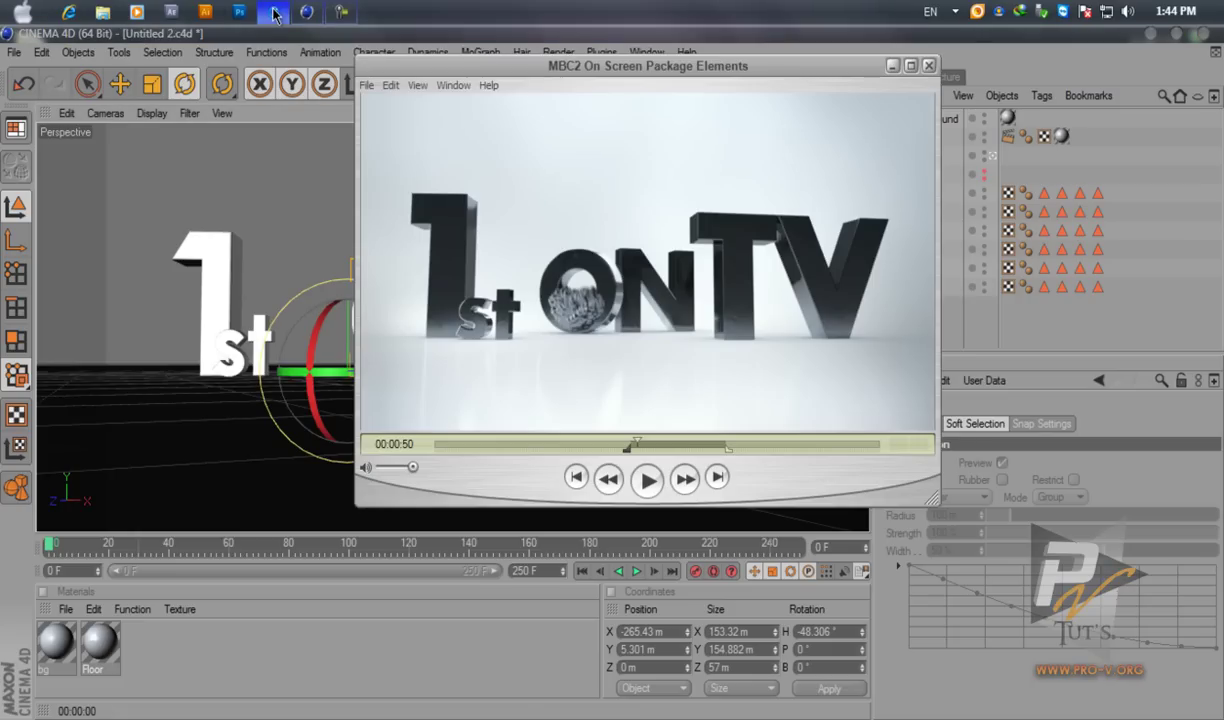
pyautogui.click(275, 14)
pyautogui.click(555, 377)
pyautogui.moveTo(540, 378); pyautogui.dragTo(512, 377)
# Move the N up against the letter O at about X -114 m, Z -39 m, checking the placement against the reference video
pyautogui.click(120, 84)
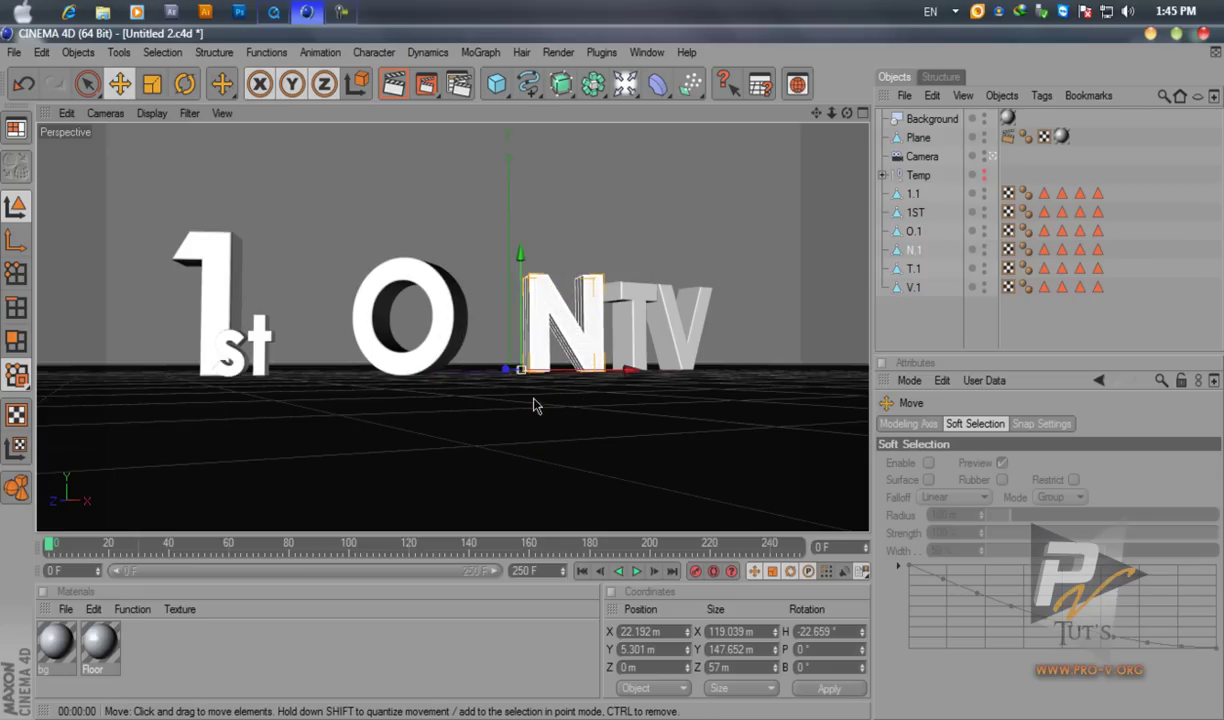
pyautogui.moveTo(612, 378); pyautogui.dragTo(555, 378)
pyautogui.click(862, 113)
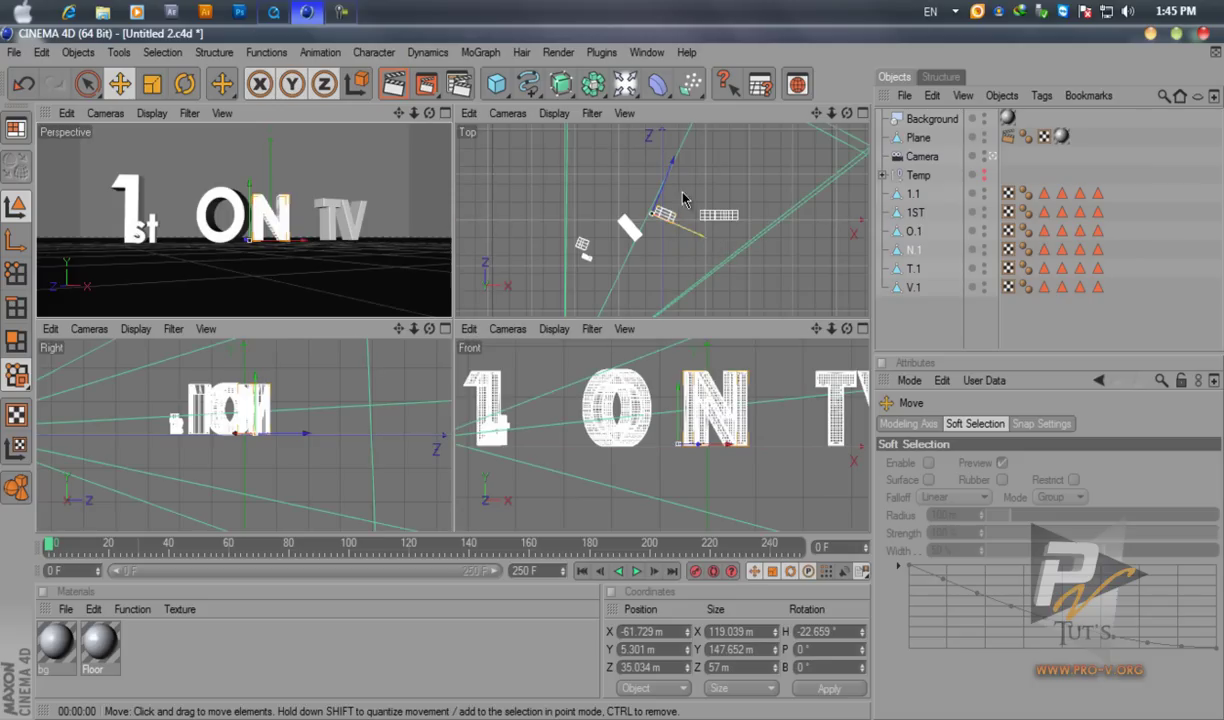
pyautogui.moveTo(668, 185); pyautogui.dragTo(617, 322)
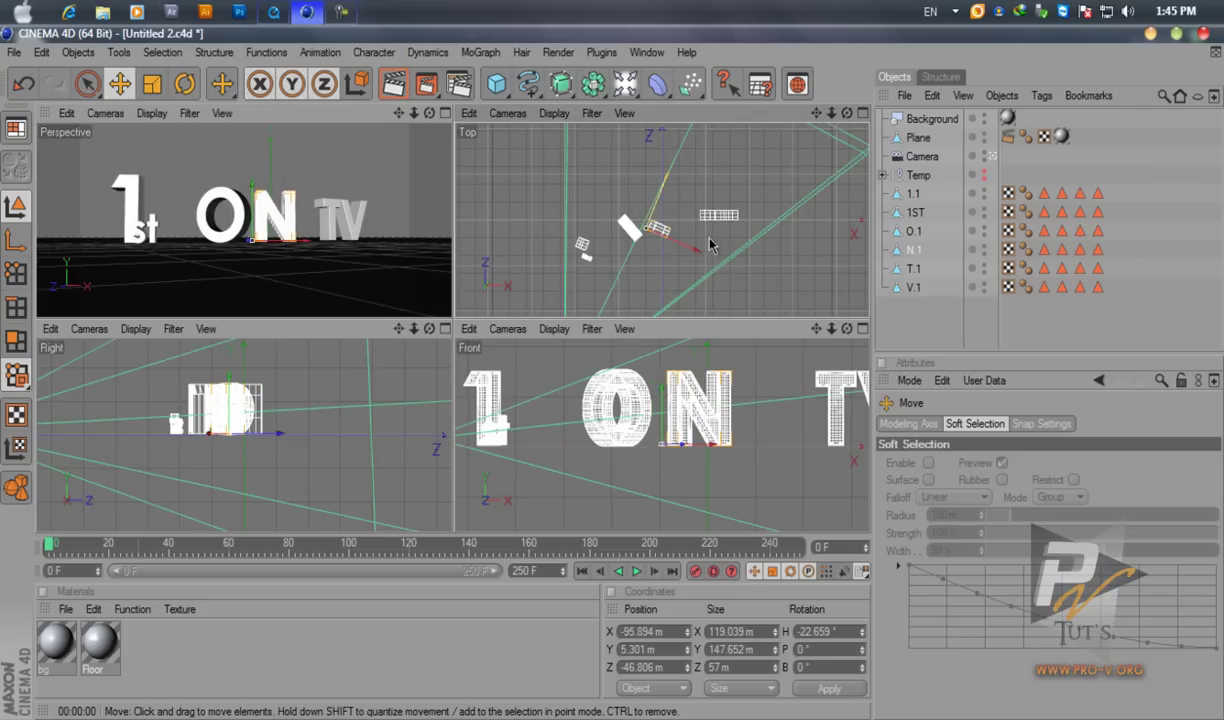
pyautogui.moveTo(700, 253); pyautogui.dragTo(613, 323)
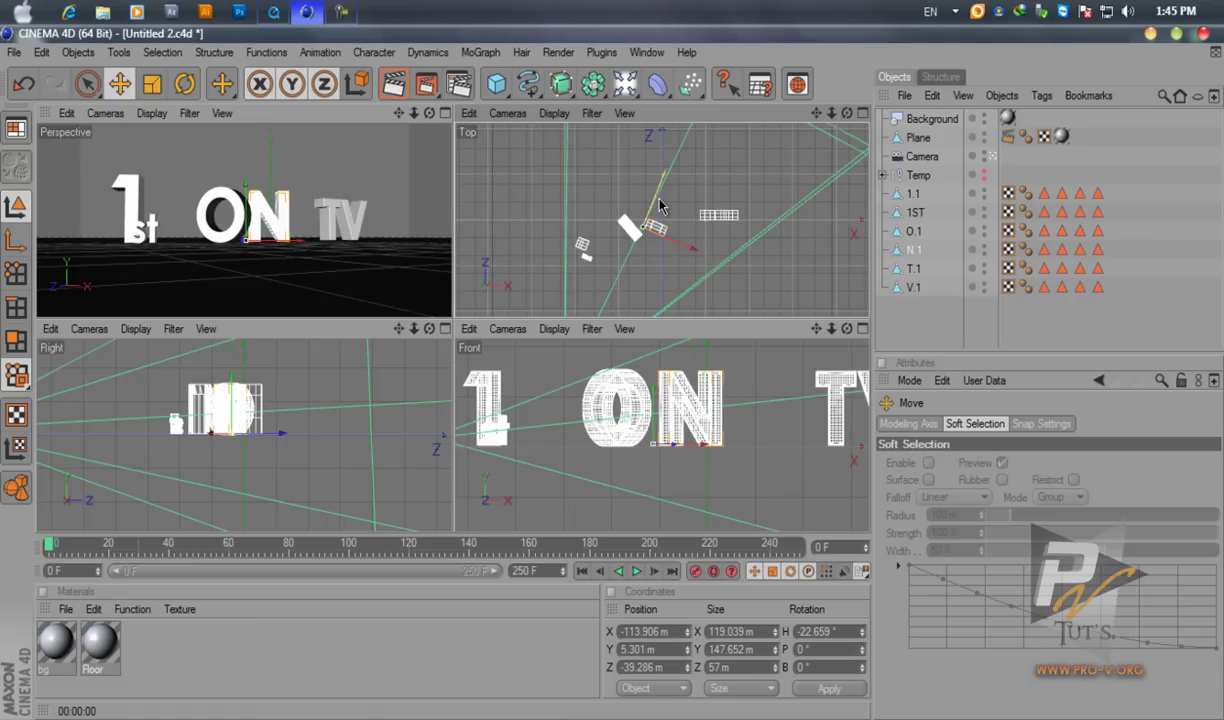
pyautogui.click(274, 13)
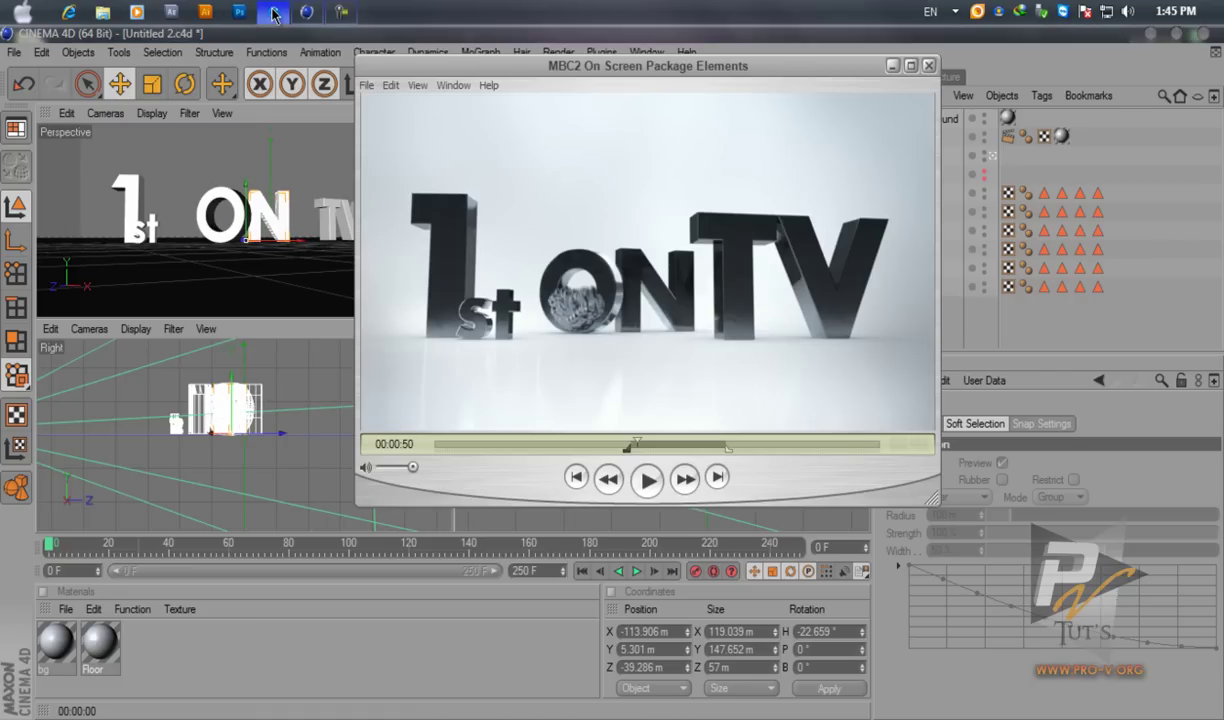
pyautogui.click(274, 13)
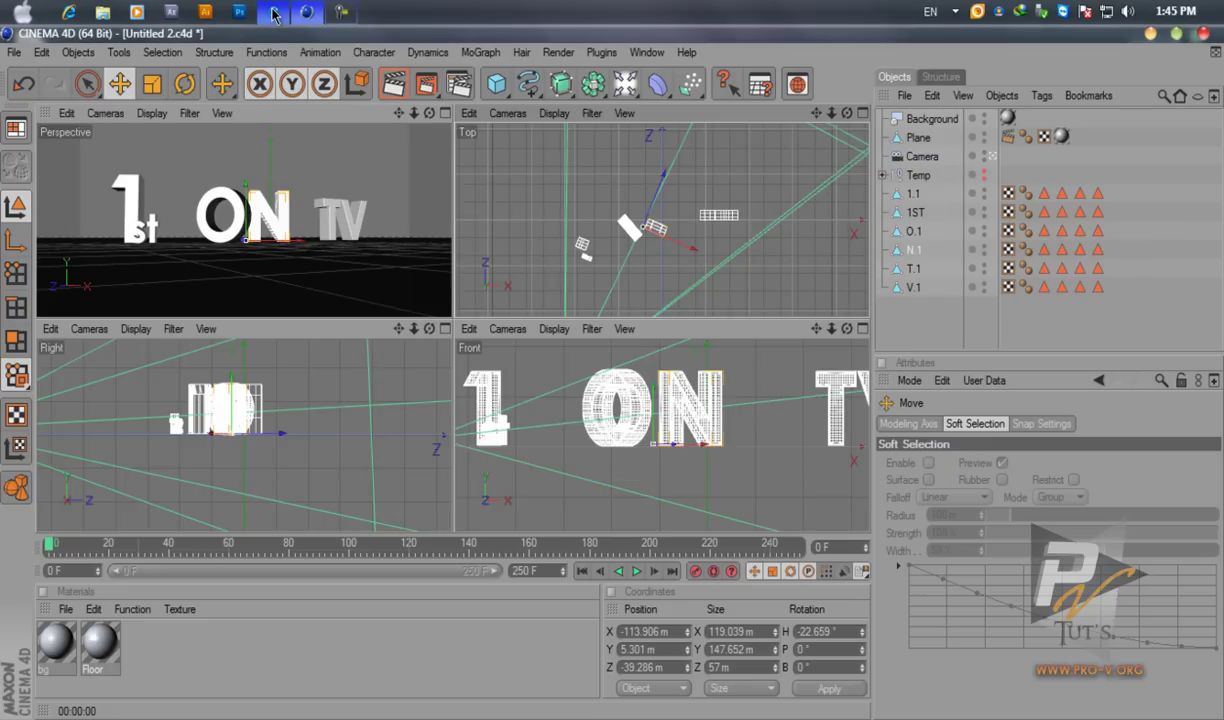
# Select the T and V together and move them to about X 268 m, Z -68 m, comparing with the reference video
pyautogui.click(446, 113)
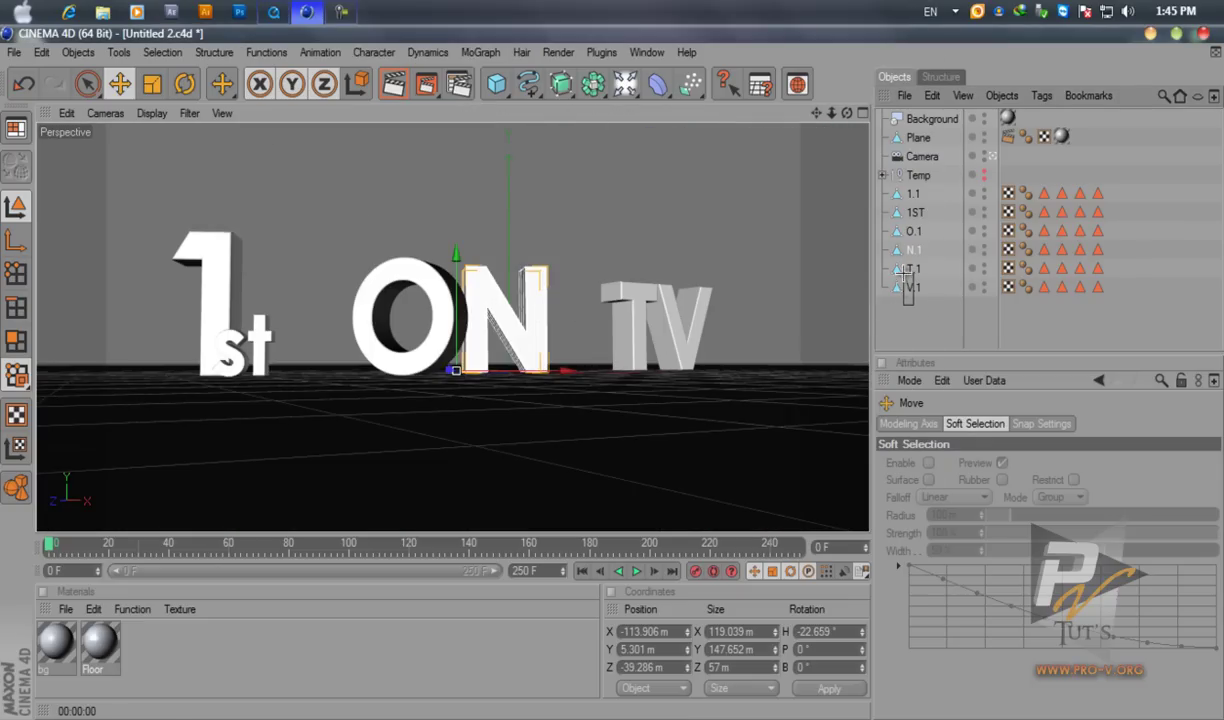
pyautogui.moveTo(880, 298); pyautogui.dragTo(880, 262)
pyautogui.moveTo(582, 374); pyautogui.dragTo(614, 396)
pyautogui.click(275, 14)
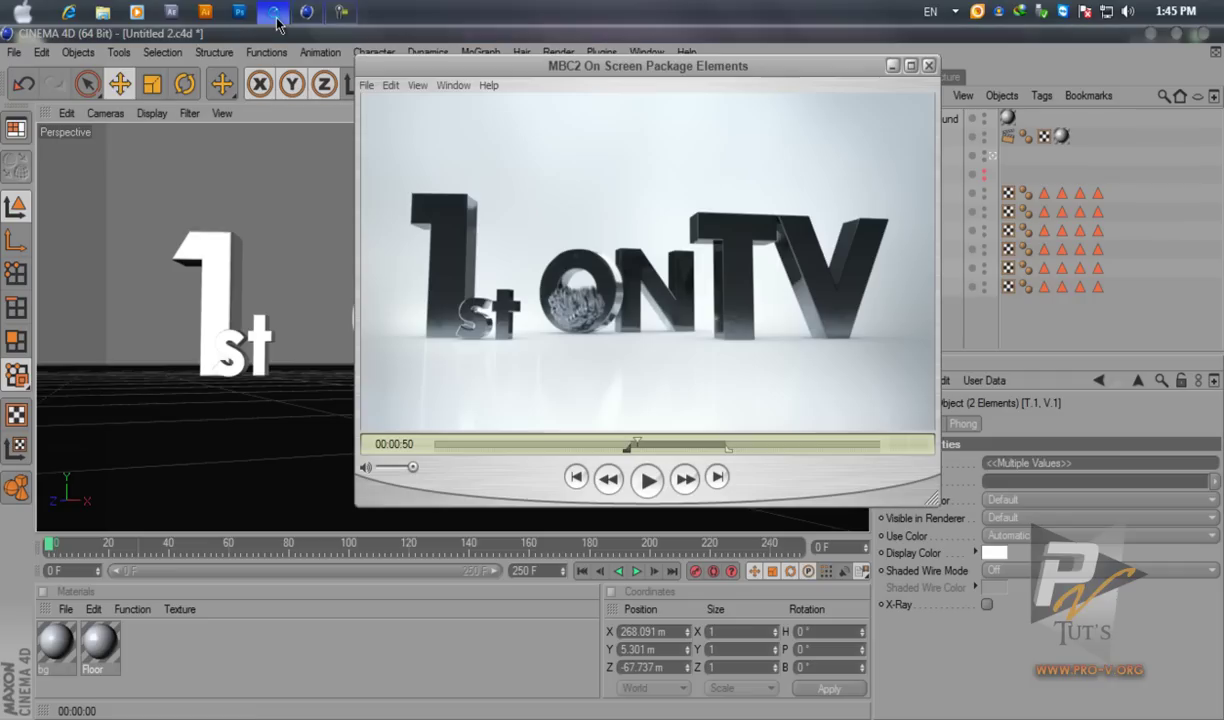
pyautogui.click(275, 14)
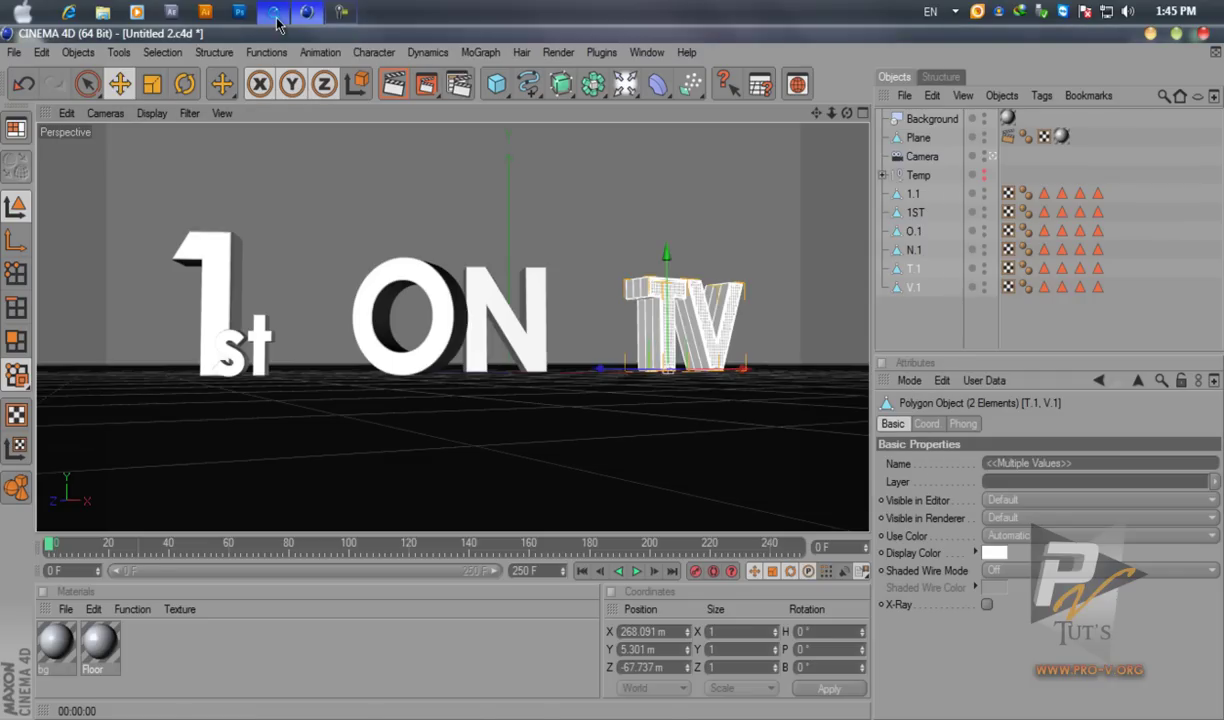
# Scale the T and V up together to about 1.5 times their size
pyautogui.click(152, 84)
pyautogui.moveTo(607, 377); pyautogui.dragTo(620, 378)
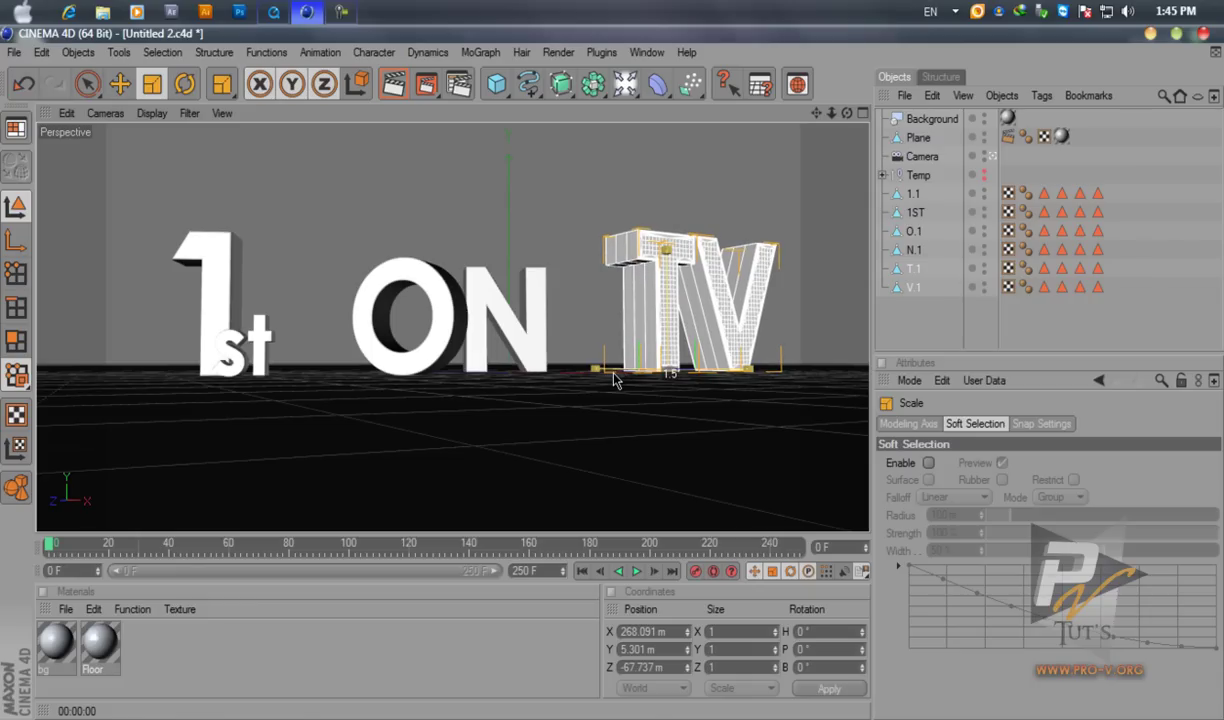
pyautogui.moveTo(620, 377); pyautogui.dragTo(562, 375)
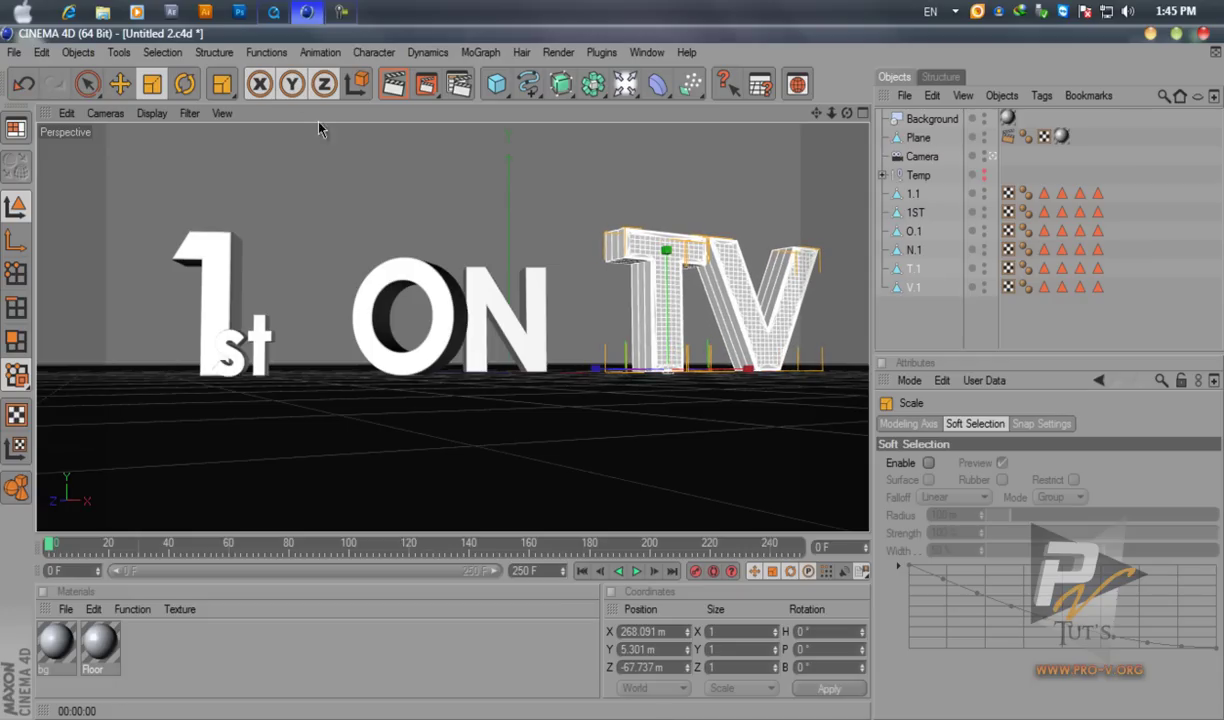
# Move the T and V to about X 186 m and rotate their heading to about 351.5°, consulting the reference video
pyautogui.click(119, 84)
pyautogui.moveTo(732, 382); pyautogui.dragTo(615, 380)
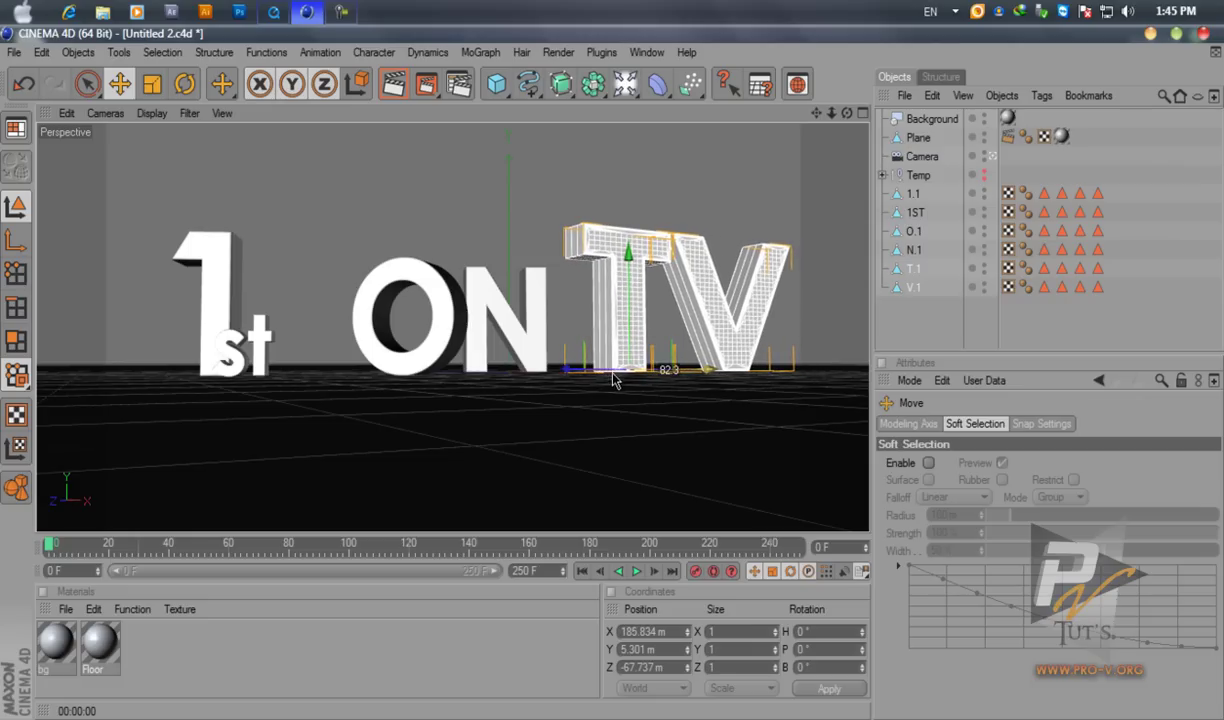
pyautogui.click(272, 12)
pyautogui.click(272, 12)
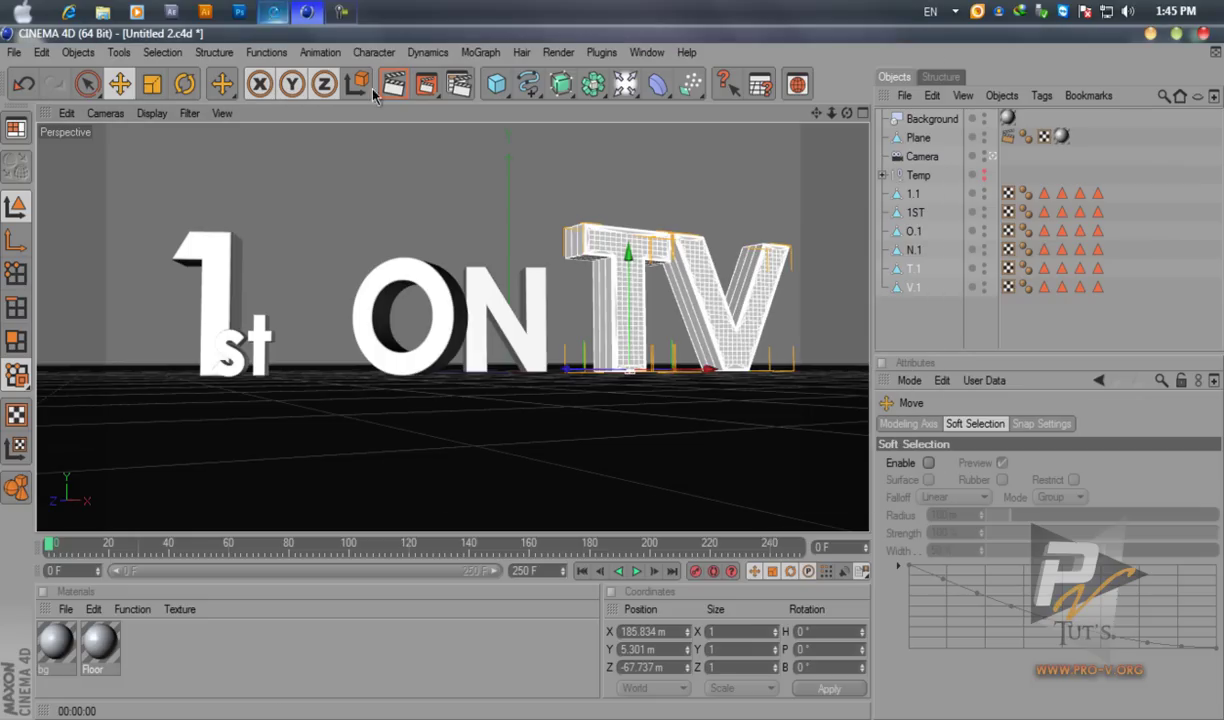
pyautogui.click(185, 84)
pyautogui.moveTo(645, 377); pyautogui.dragTo(633, 377)
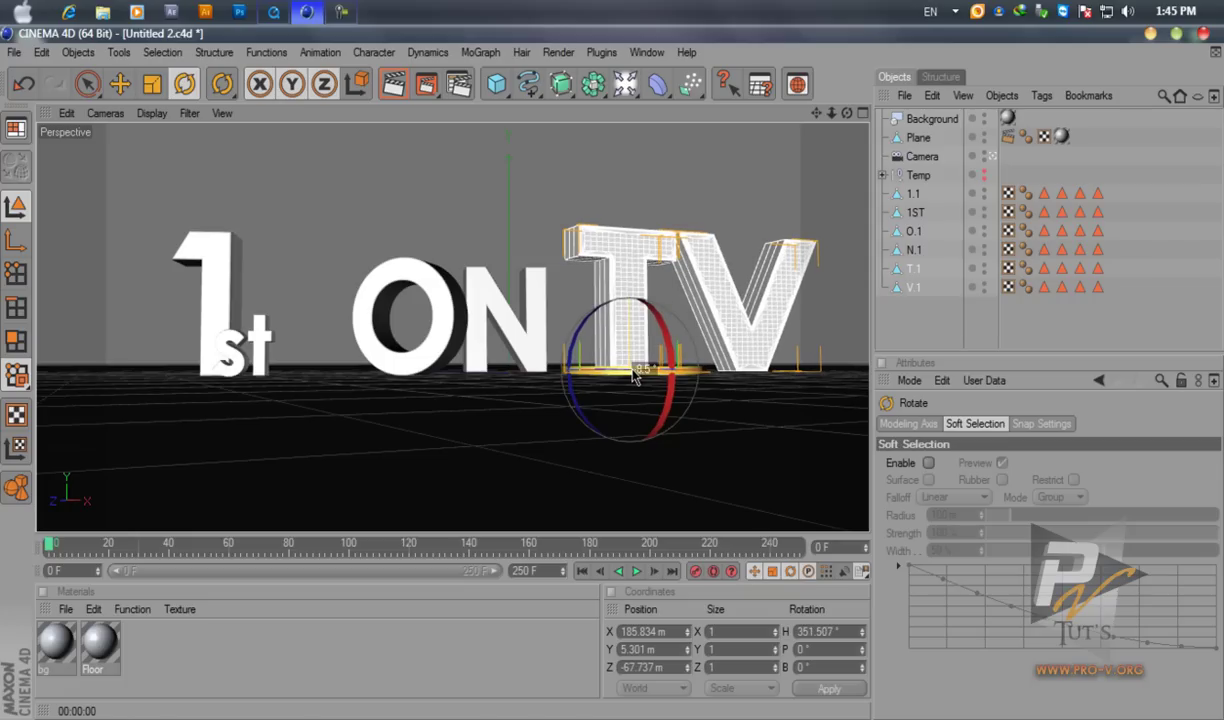
# Reposition the T and V together just beside the letter N, and clear the selection
pyautogui.click(119, 84)
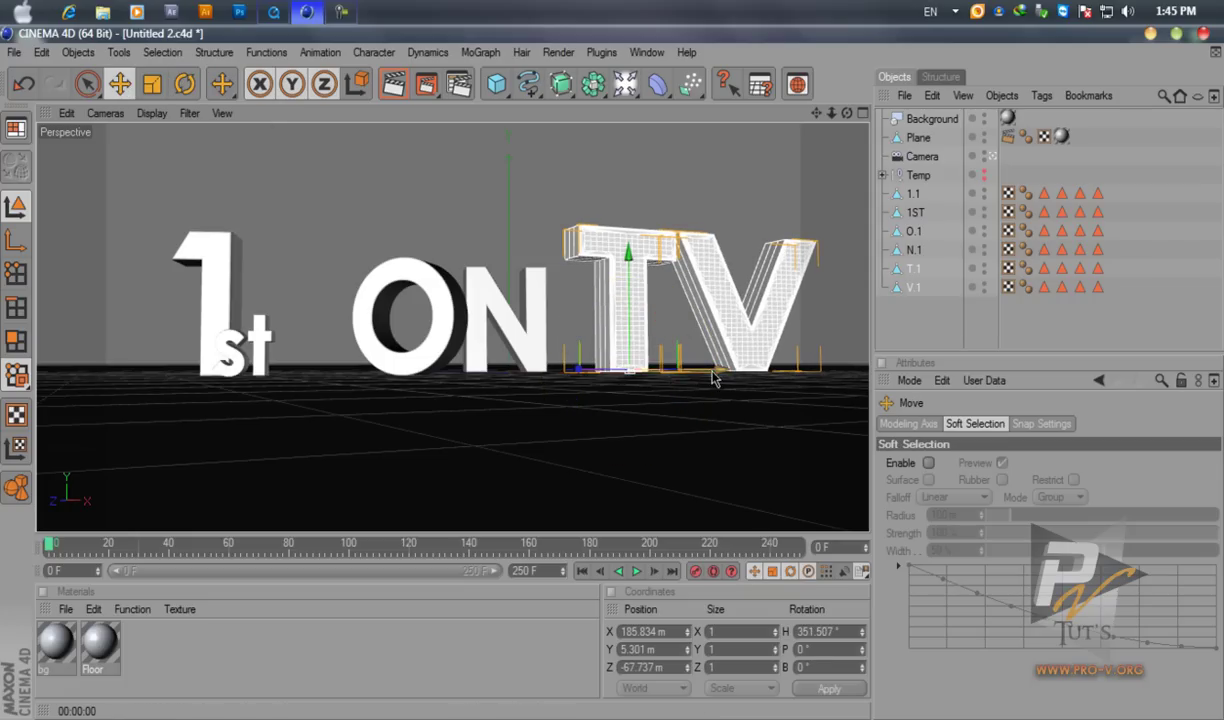
pyautogui.moveTo(612, 378)
pyautogui.mouseDown()
pyautogui.moveTo(627, 418)
pyautogui.moveTo(560, 376)
pyautogui.moveTo(613, 380)
pyautogui.mouseUp()
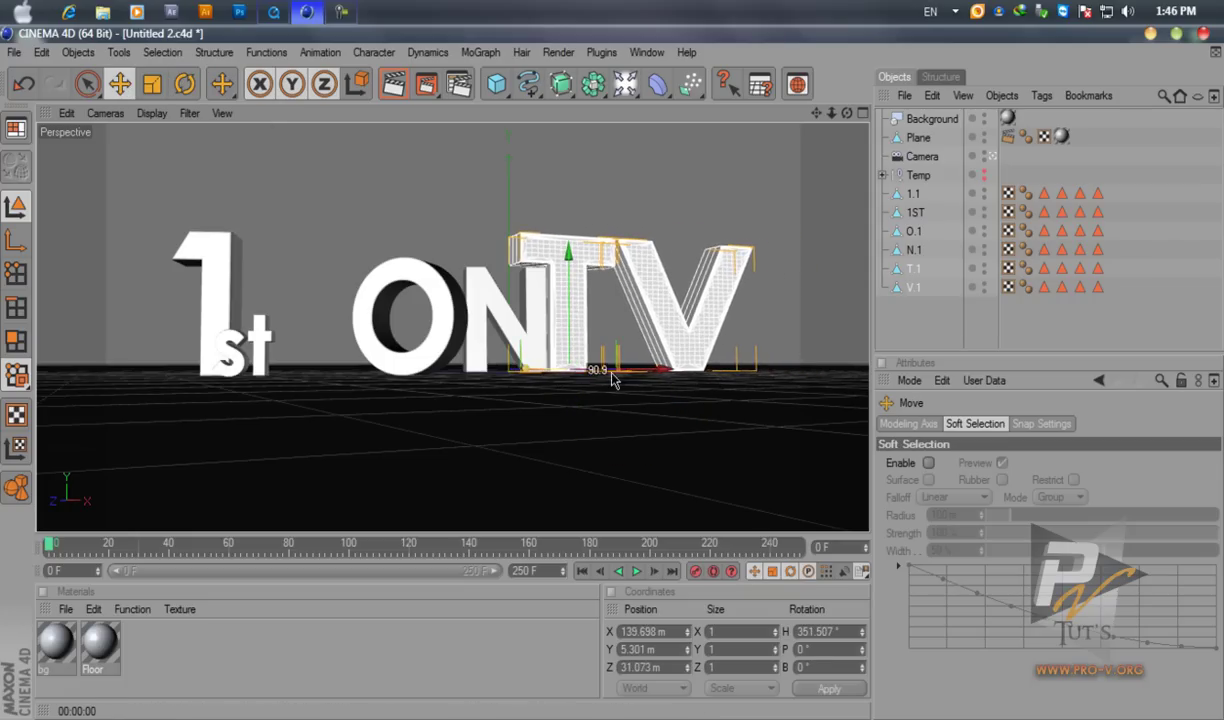
pyautogui.moveTo(529, 375); pyautogui.dragTo(613, 378)
pyautogui.click(914, 327)
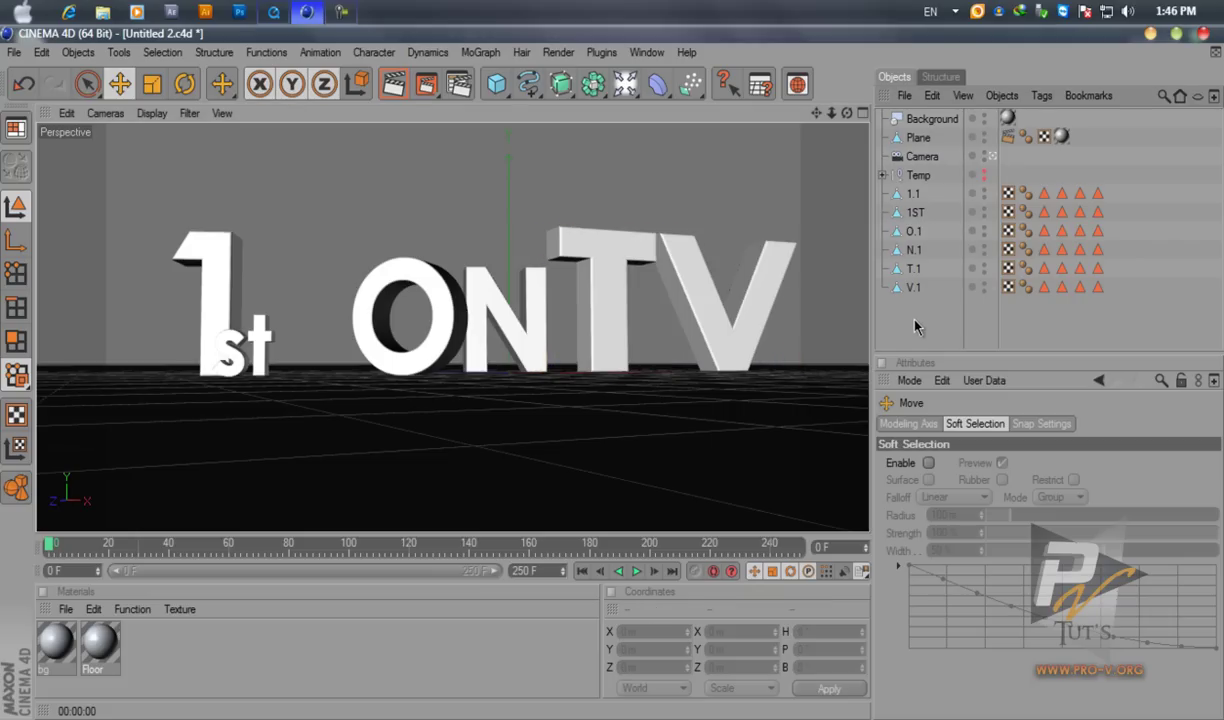
# Place the reference video beside the letters for comparison and rotate the N to a heading of about -11.6°
pyautogui.click(275, 15)
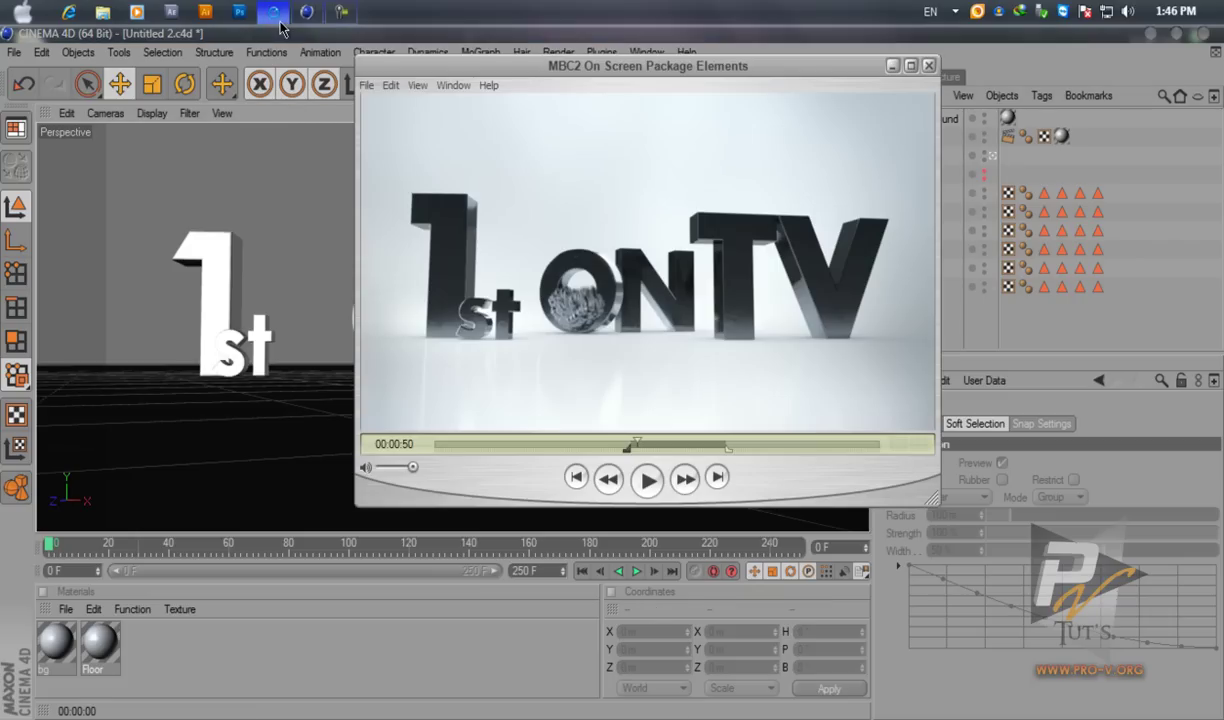
pyautogui.moveTo(722, 72); pyautogui.dragTo(1052, 102)
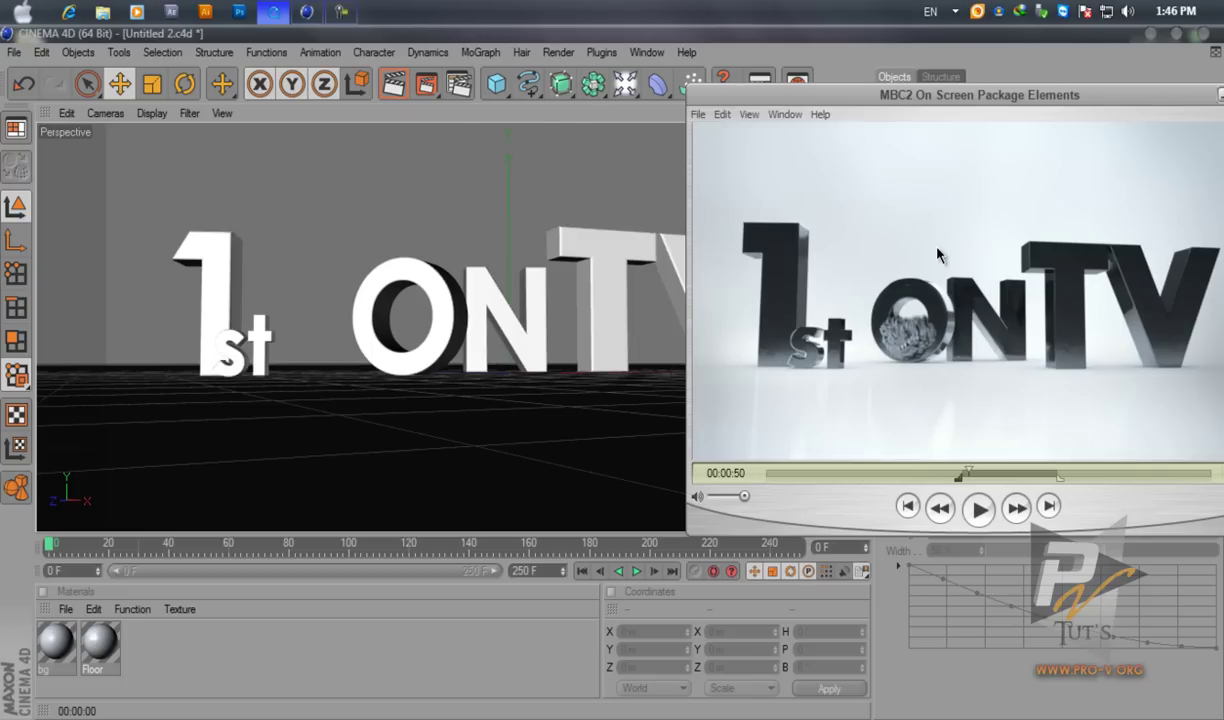
pyautogui.click(306, 12)
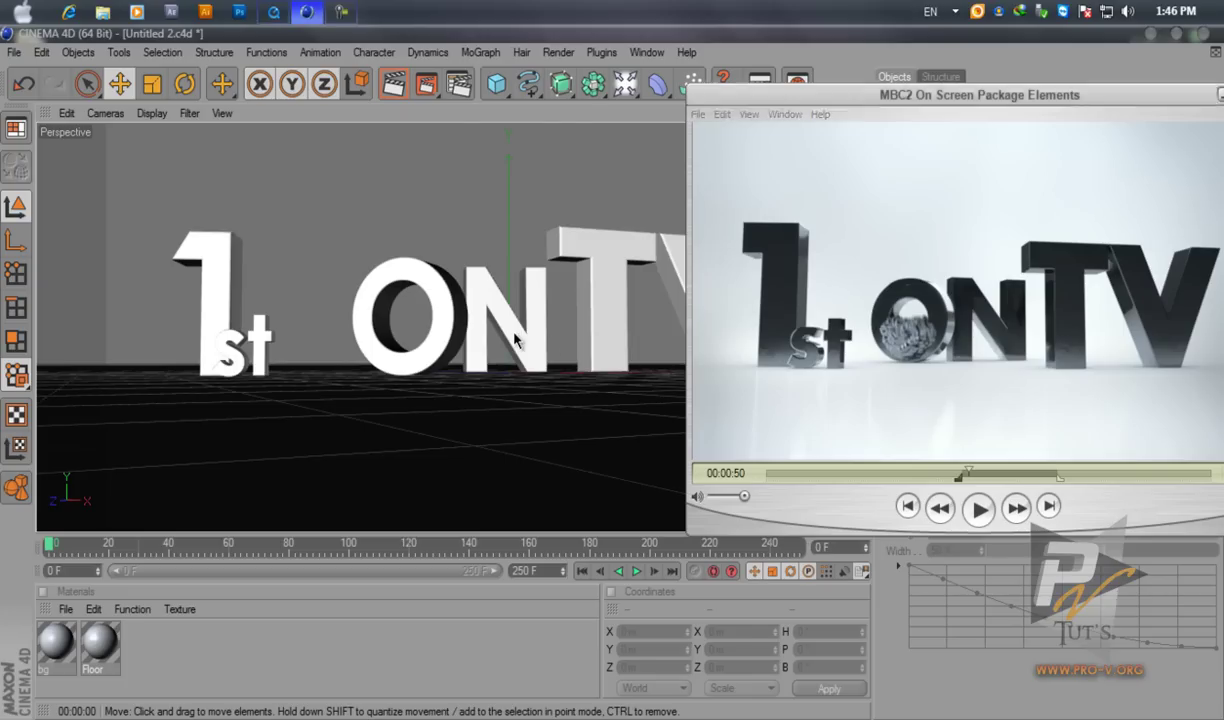
pyautogui.press('r')
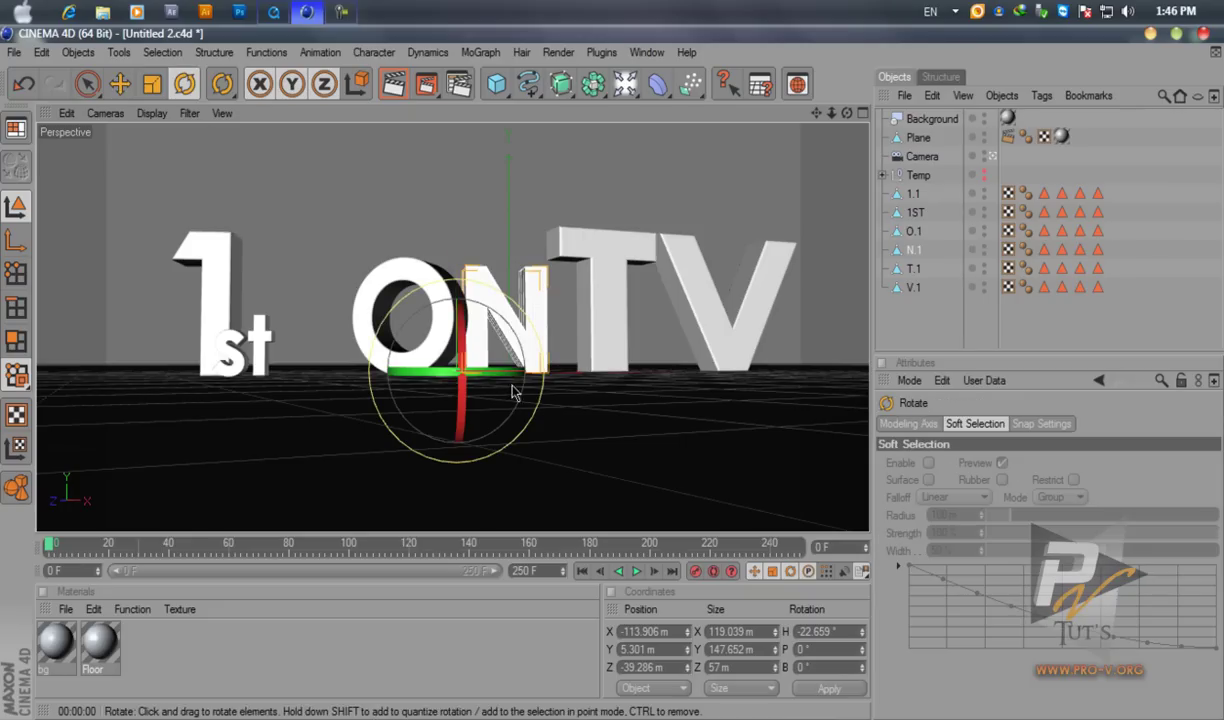
pyautogui.moveTo(440, 373); pyautogui.dragTo(534, 382)
pyautogui.click(276, 14)
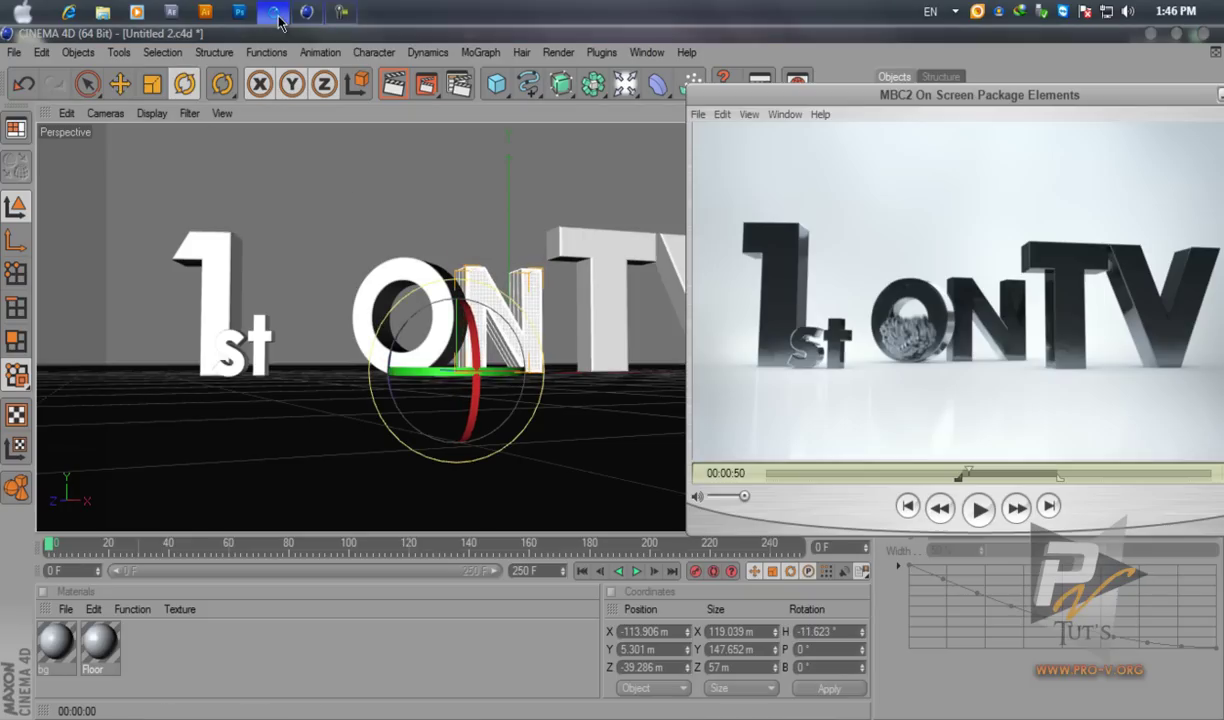
pyautogui.click(276, 14)
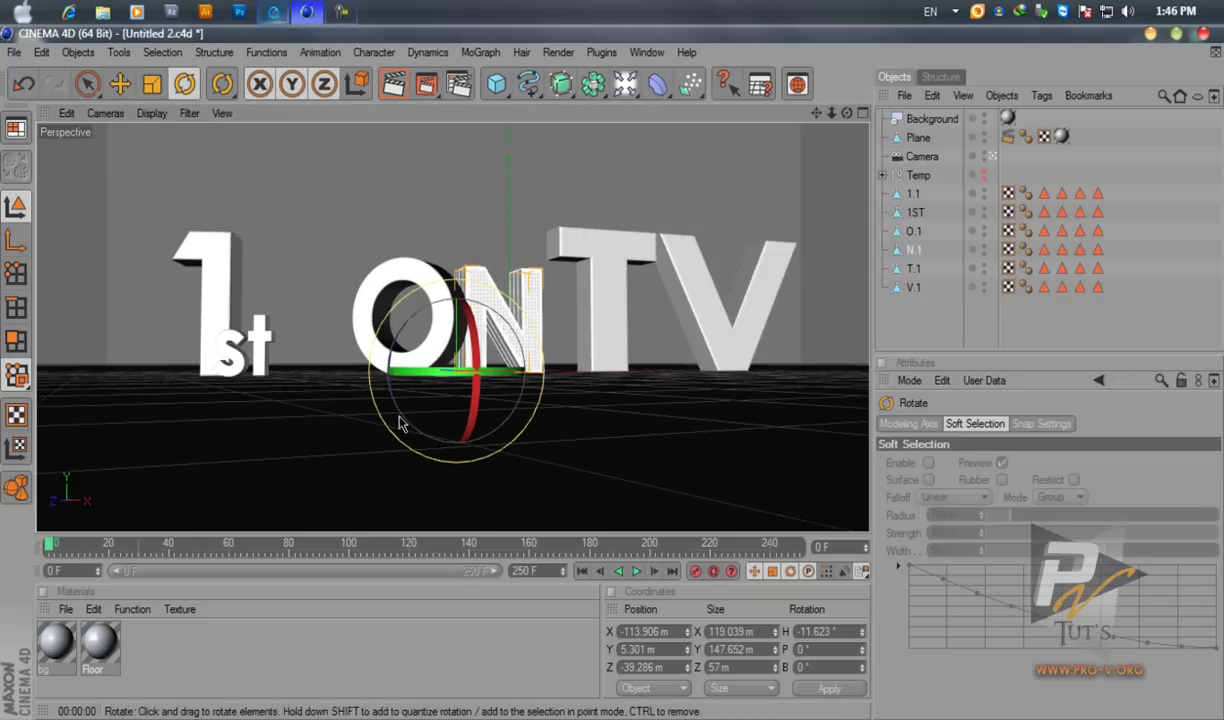
# Rotate the letter O's heading slightly, and render the camera view to check the full letter arrangement
pyautogui.click(437, 395)
pyautogui.moveTo(364, 380); pyautogui.dragTo(350, 380)
pyautogui.click(909, 309)
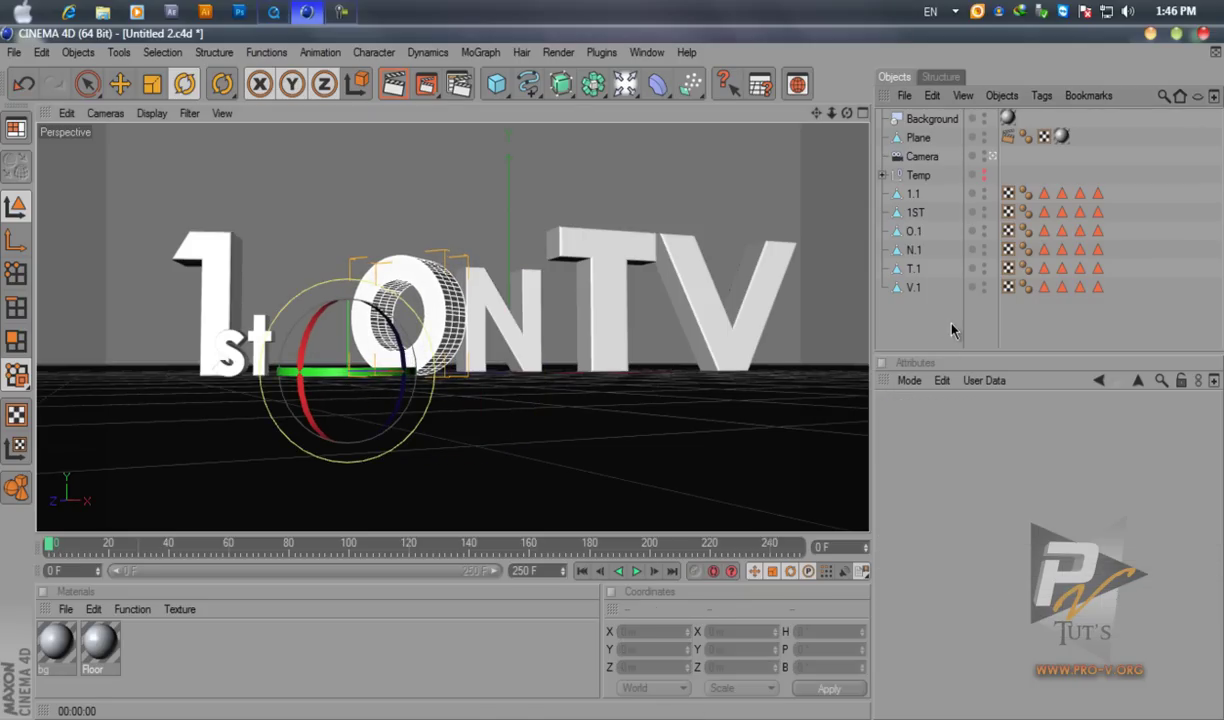
pyautogui.click(394, 86)
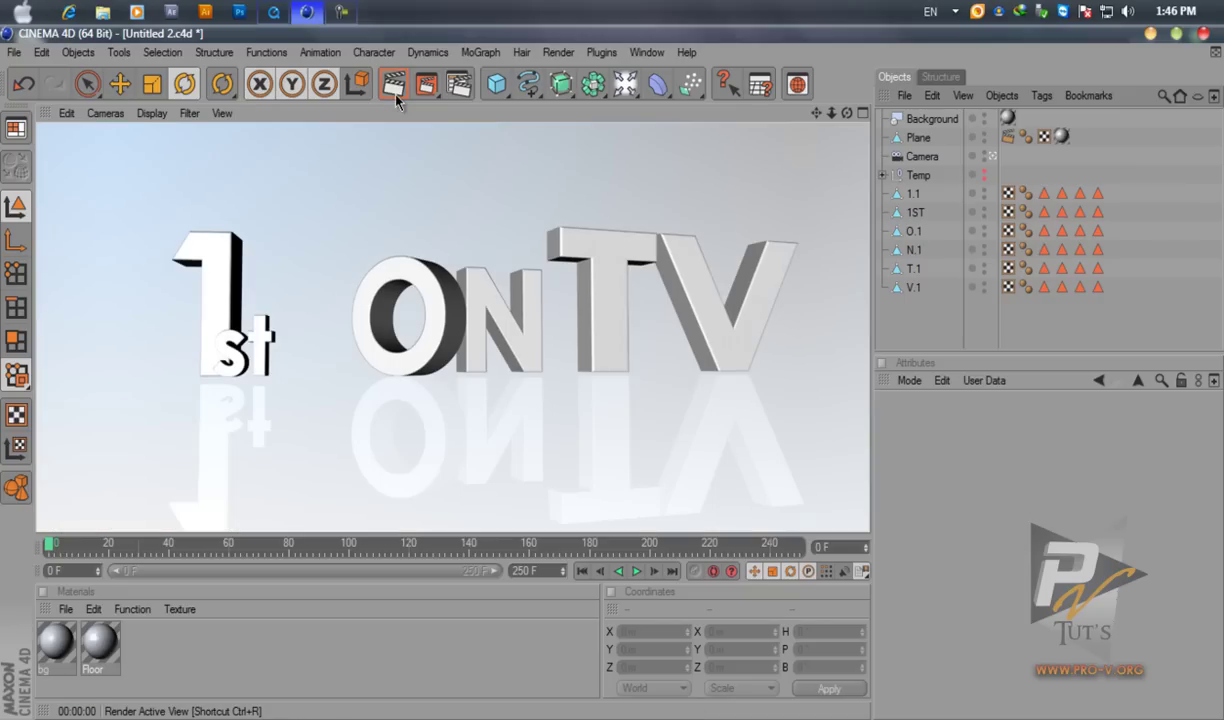
pyautogui.click(678, 384)
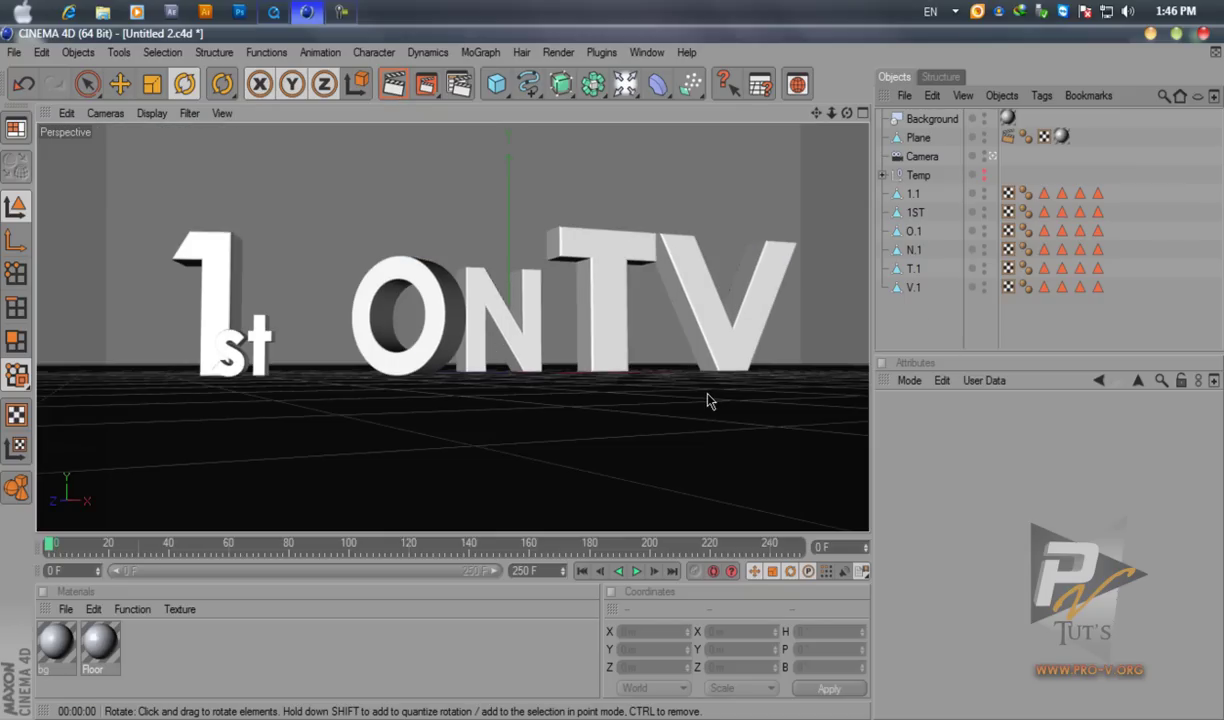
# Create a new material and set its color to dark grey, RGB 41, 41, 41
pyautogui.click(256, 652)
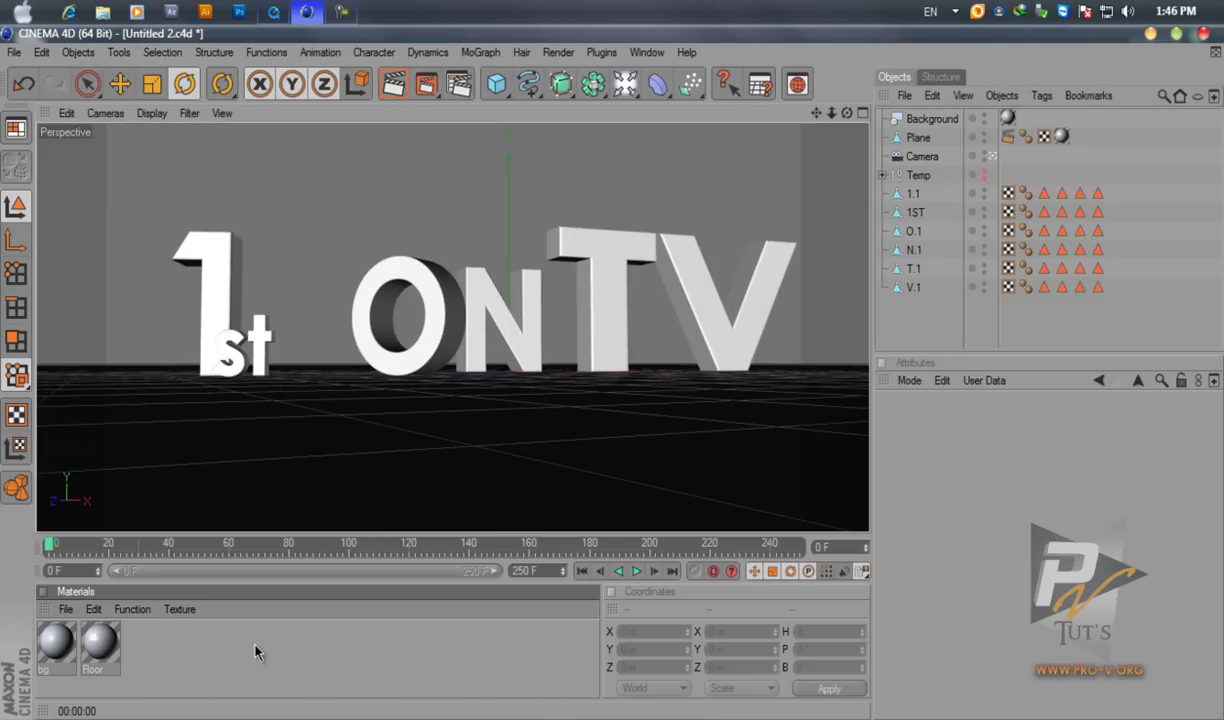
pyautogui.doubleClick(197, 668)
pyautogui.doubleClick(56, 643)
pyautogui.moveTo(452, 131); pyautogui.dragTo(719, 141)
pyautogui.click(555, 305)
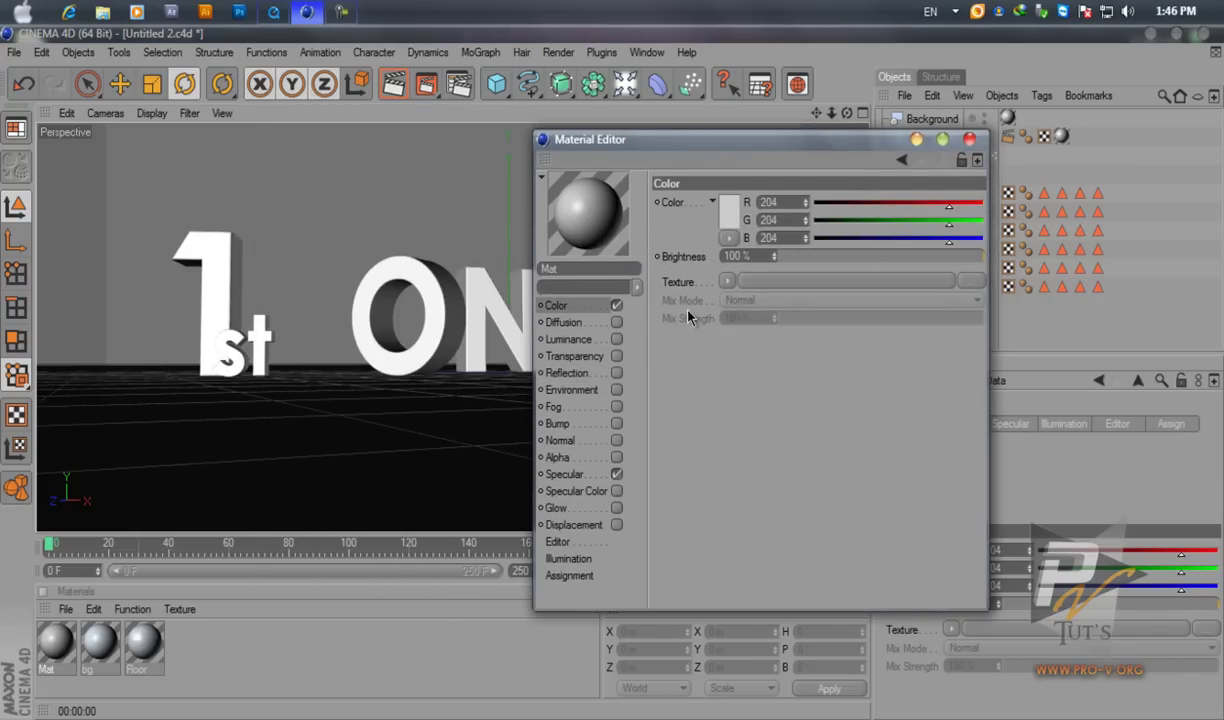
pyautogui.click(728, 210)
pyautogui.moveTo(690, 225); pyautogui.dragTo(590, 250)
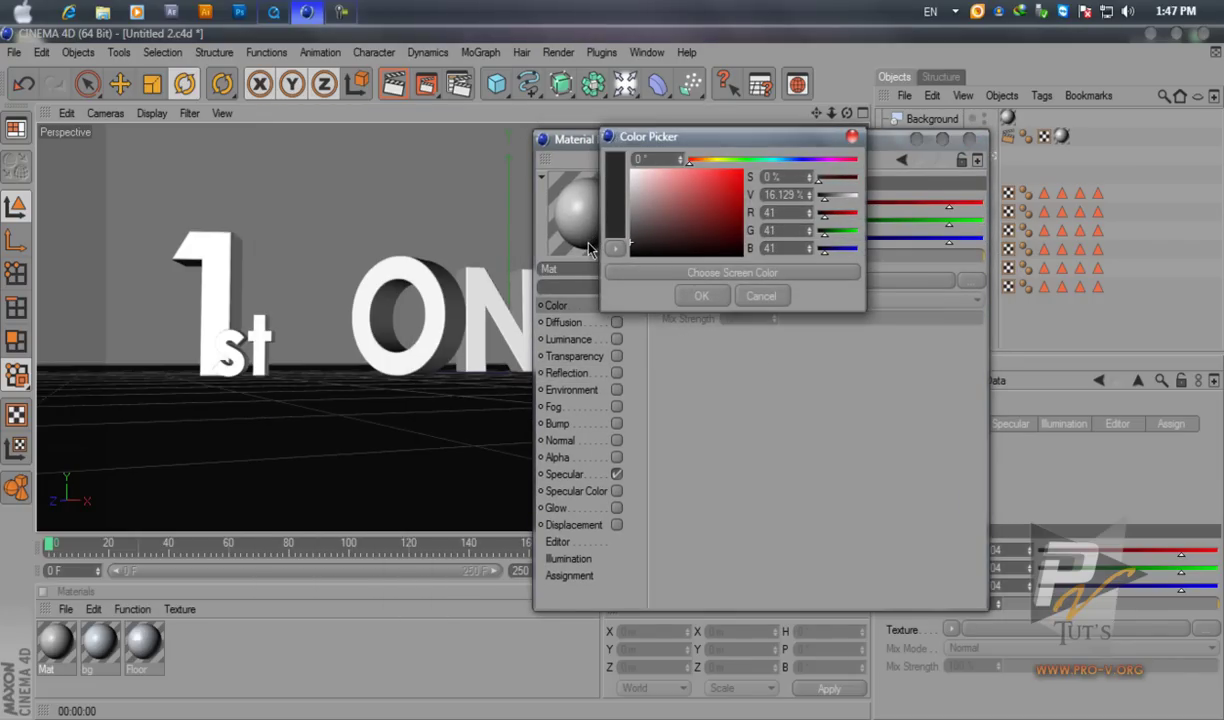
pyautogui.click(703, 297)
# Enable reflection on the new dark material with 6% brightness and a Fresnel texture, and move its editor aside
pyautogui.click(616, 373)
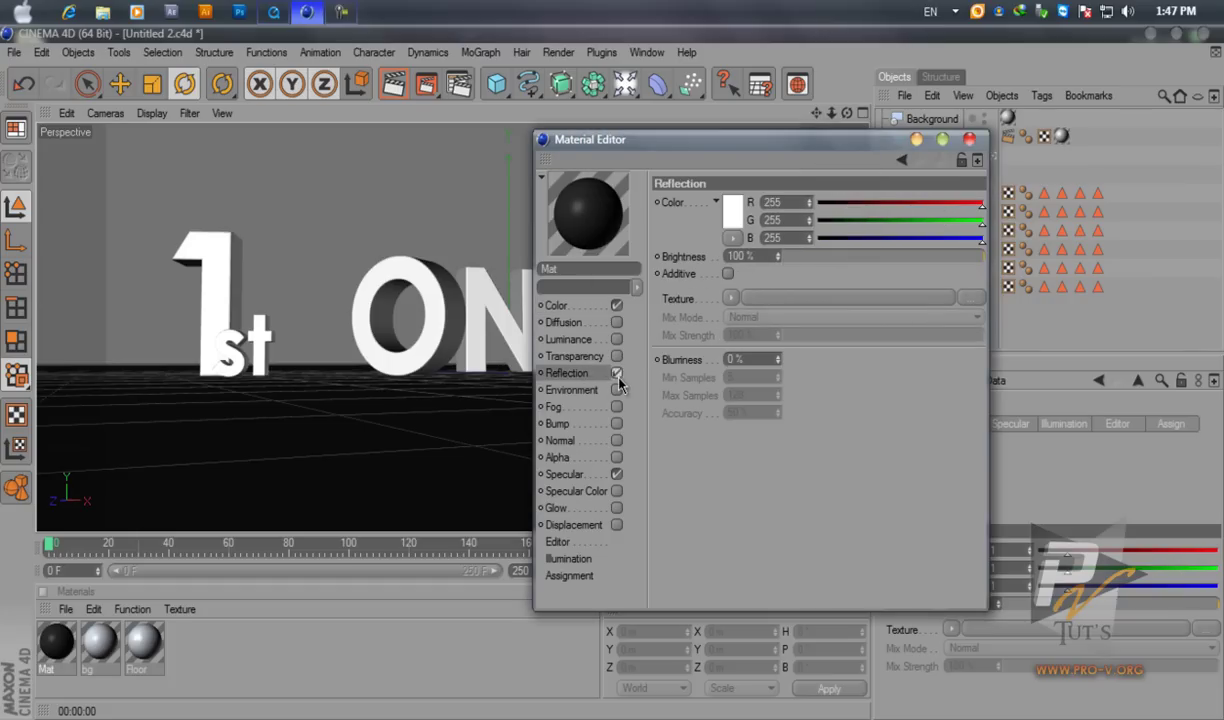
pyautogui.click(795, 256)
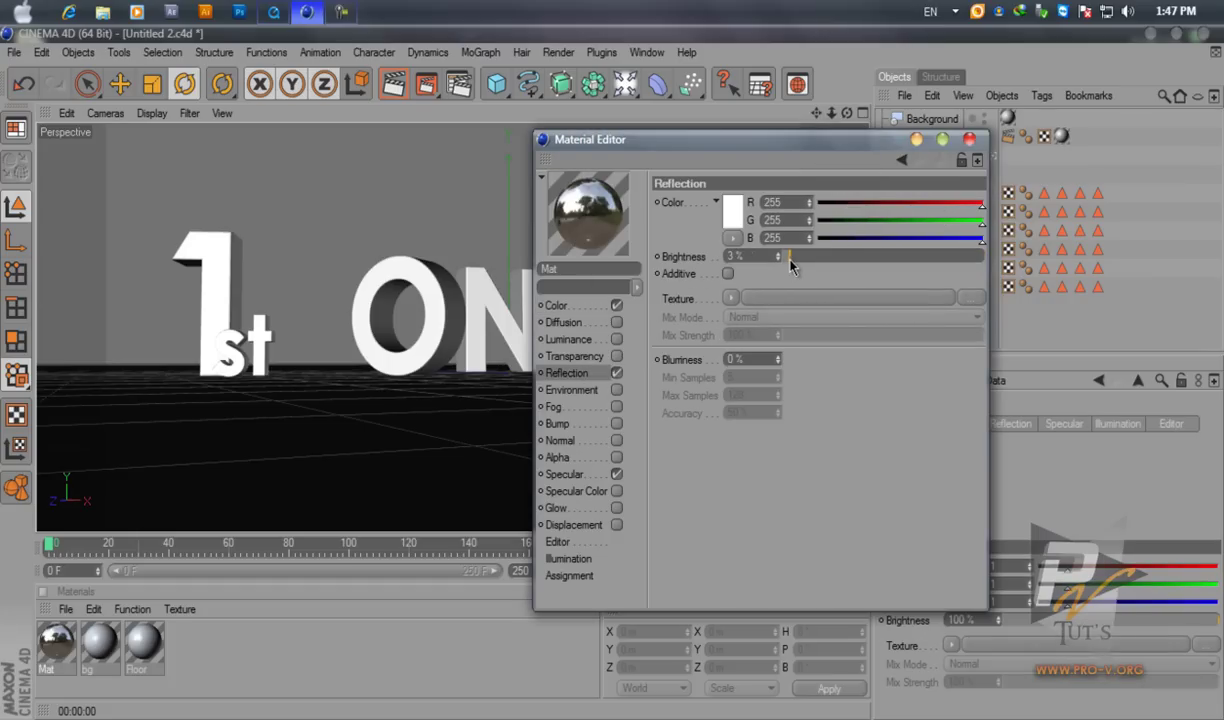
pyautogui.click(731, 298)
pyautogui.click(745, 469)
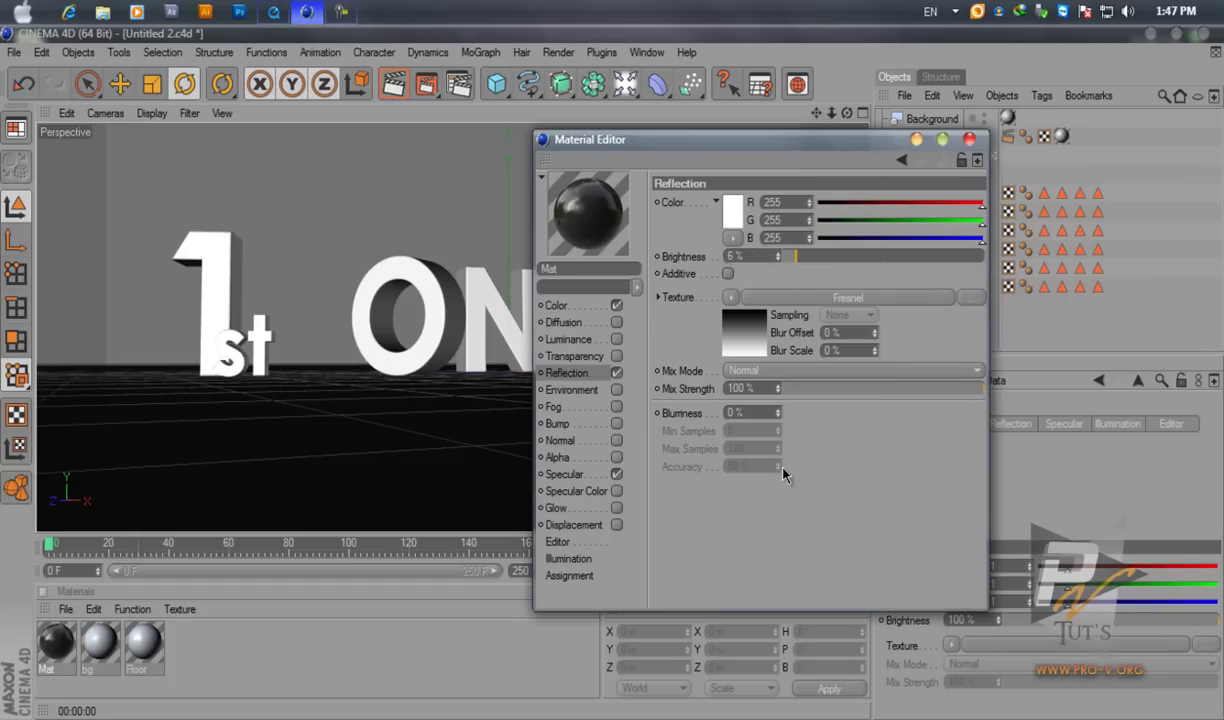
pyautogui.moveTo(728, 150); pyautogui.dragTo(506, 243)
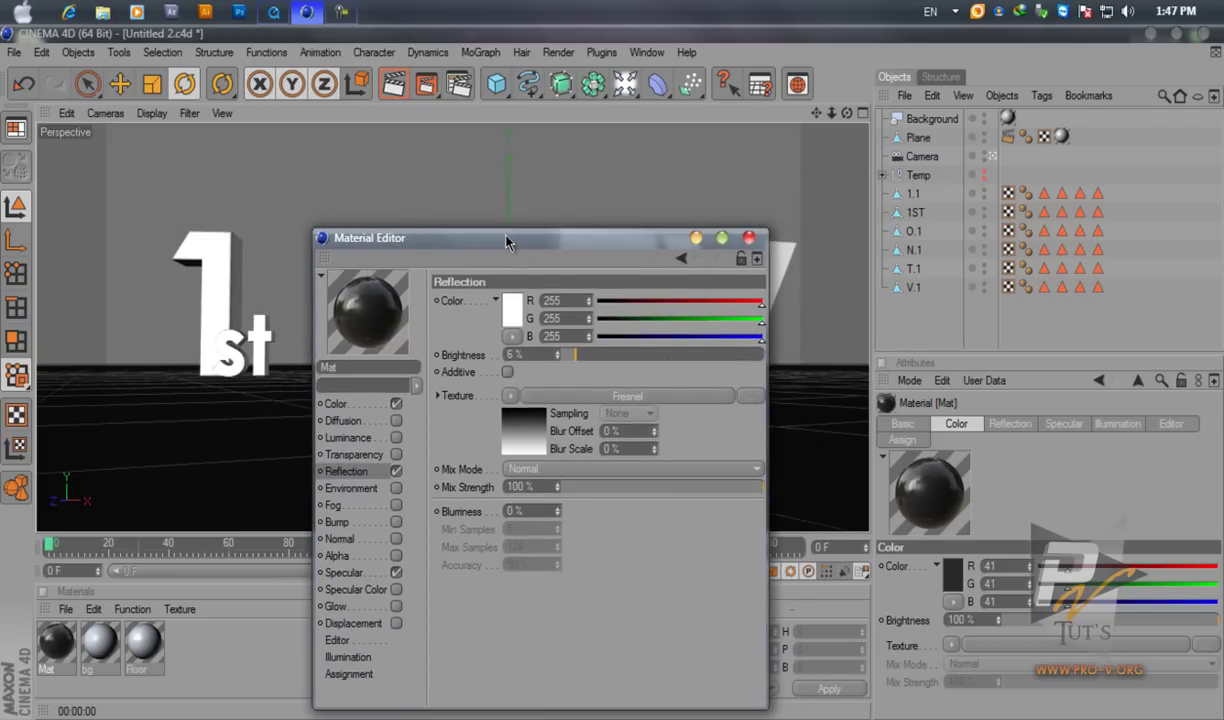
# Apply the dark reflective material to all six letter objects, from 1.1 to V.1, and render the camera view
pyautogui.click(749, 239)
pyautogui.moveTo(60, 630); pyautogui.dragTo(905, 193)
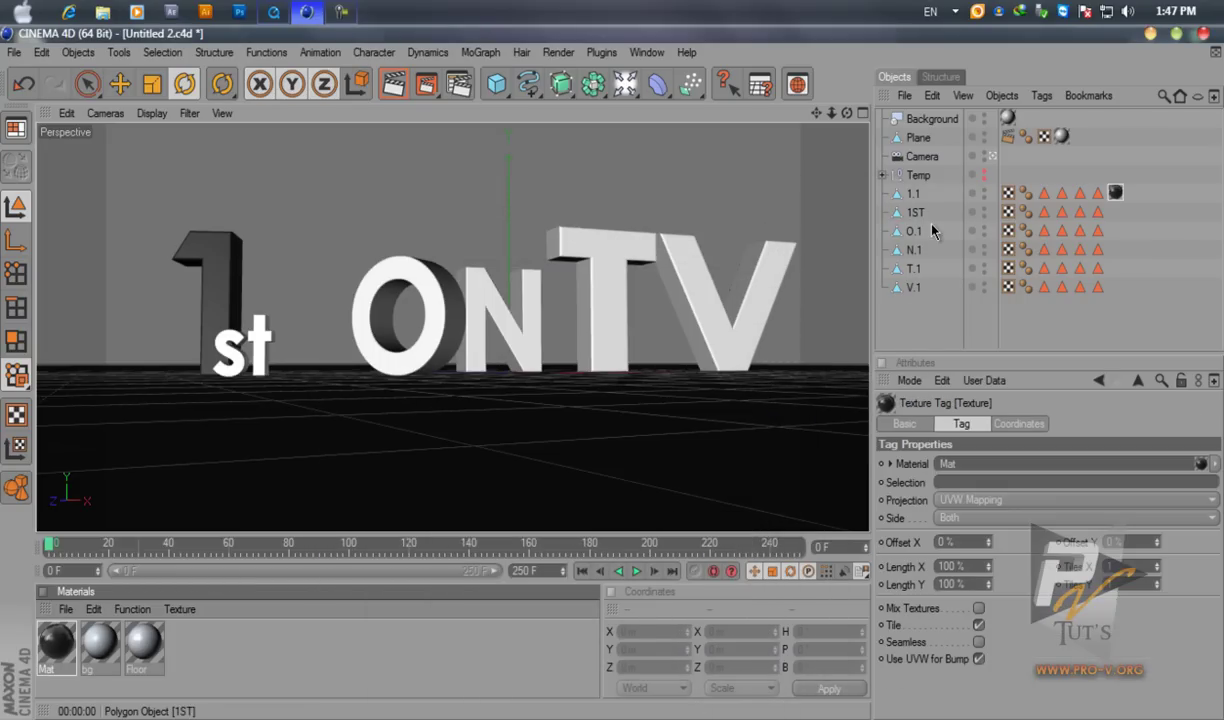
pyautogui.keyDown('ctrl'); pyautogui.moveTo(1115, 192); pyautogui.dragTo(1115, 287); pyautogui.keyUp('ctrl')
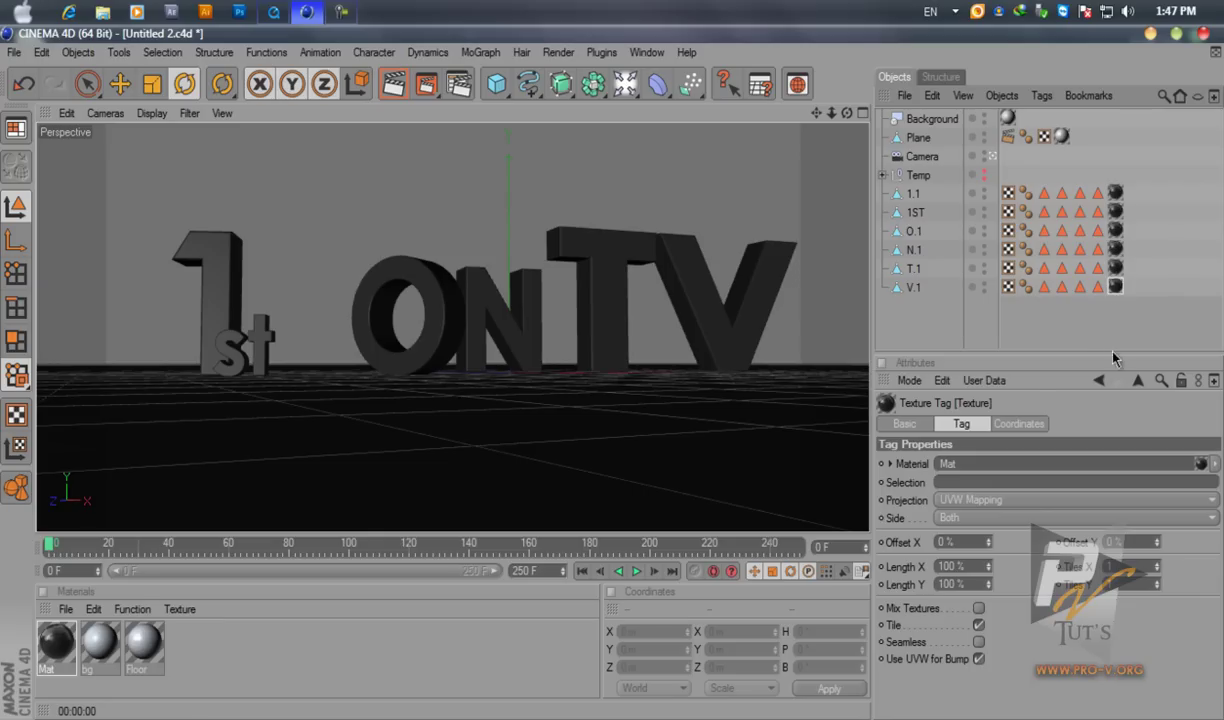
pyautogui.click(989, 346)
pyautogui.hotkey('ctrl', 'r')
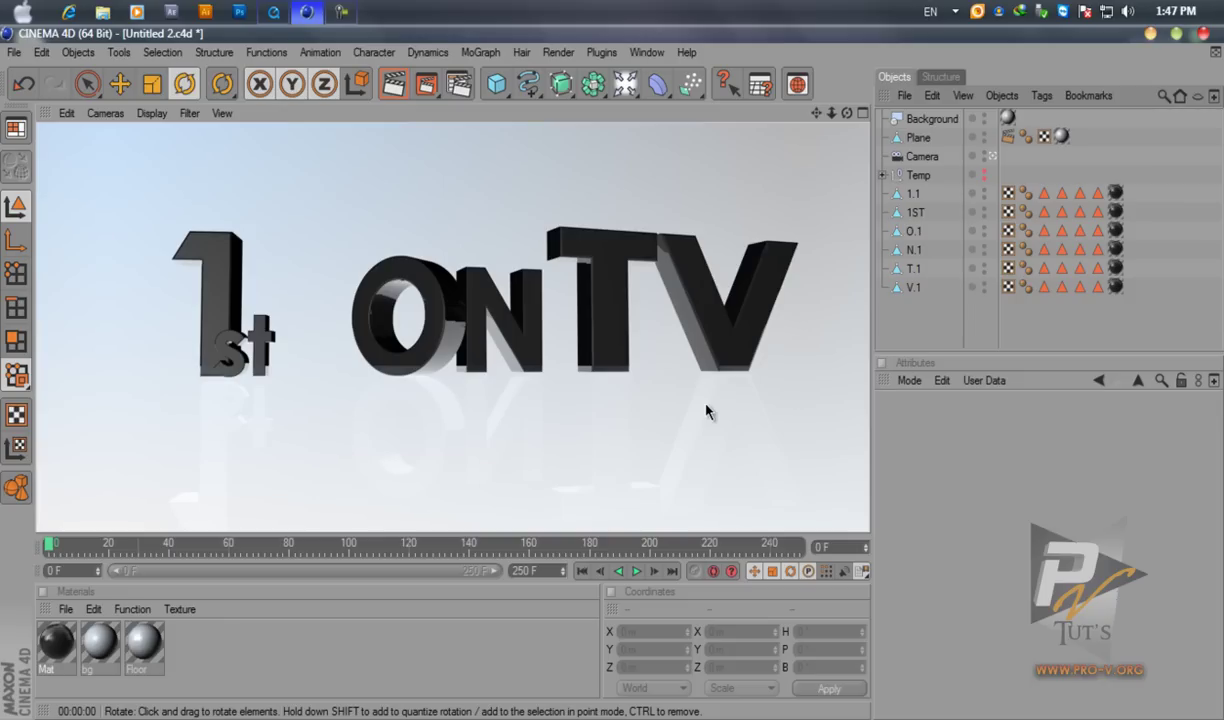
# In the Floor material's color gradient, set the second knot to light grey, RGB 219, 219, 219
pyautogui.click(145, 643)
pyautogui.doubleClick(145, 643)
pyautogui.click(292, 295)
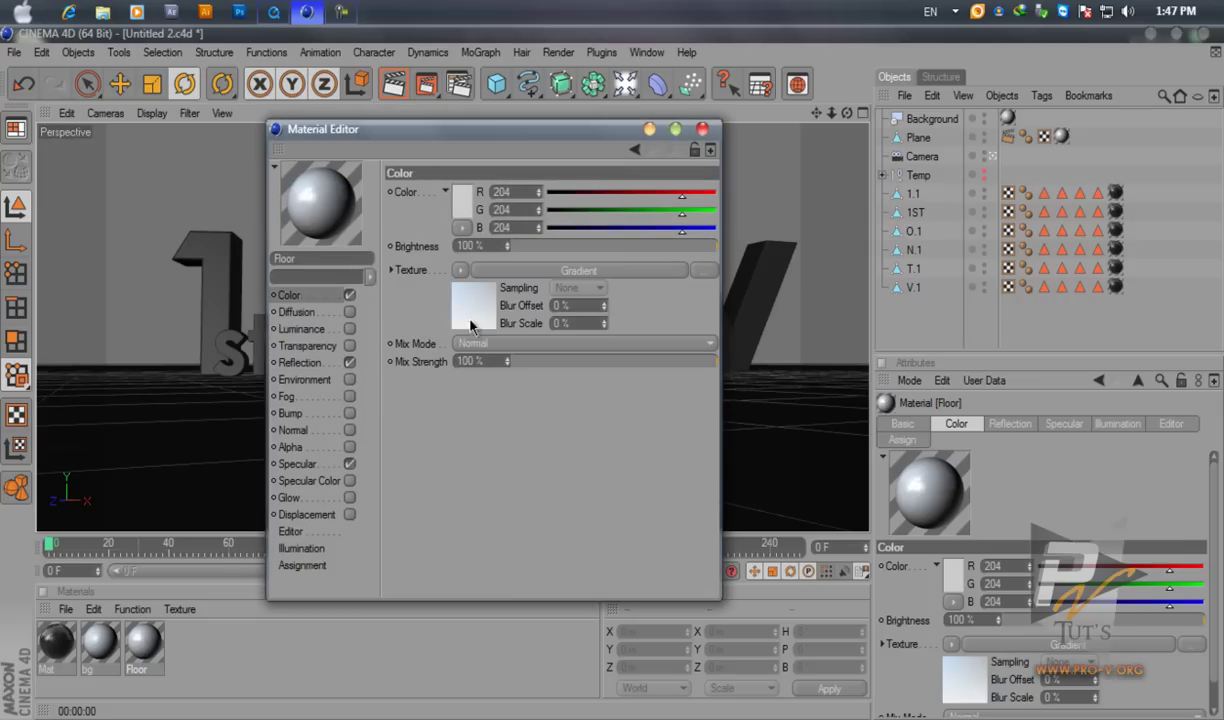
pyautogui.click(480, 310)
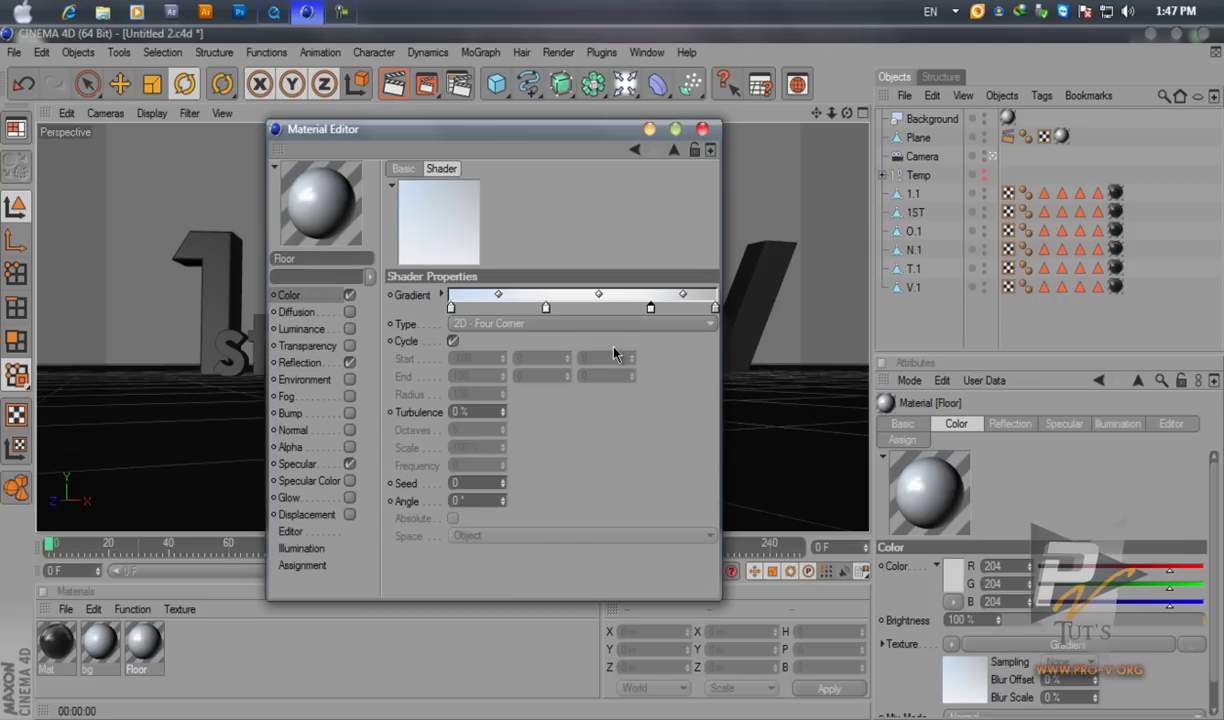
pyautogui.doubleClick(546, 309)
pyautogui.moveTo(443, 265); pyautogui.dragTo(418, 278)
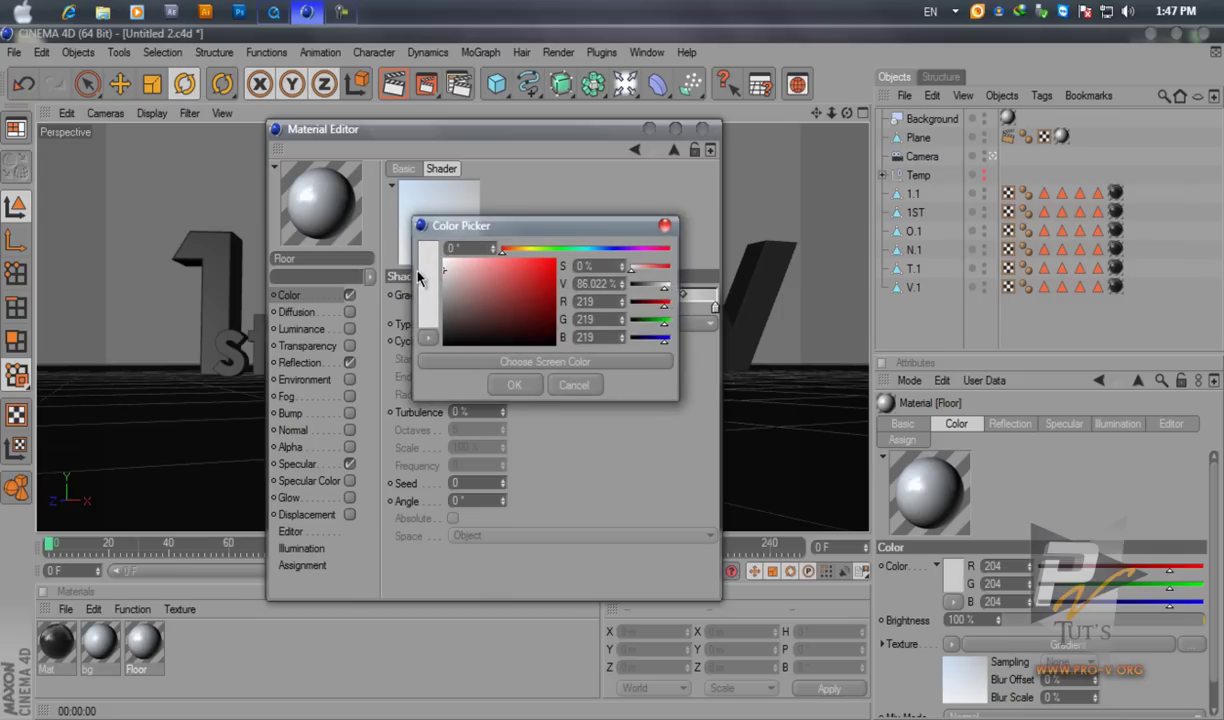
pyautogui.click(514, 385)
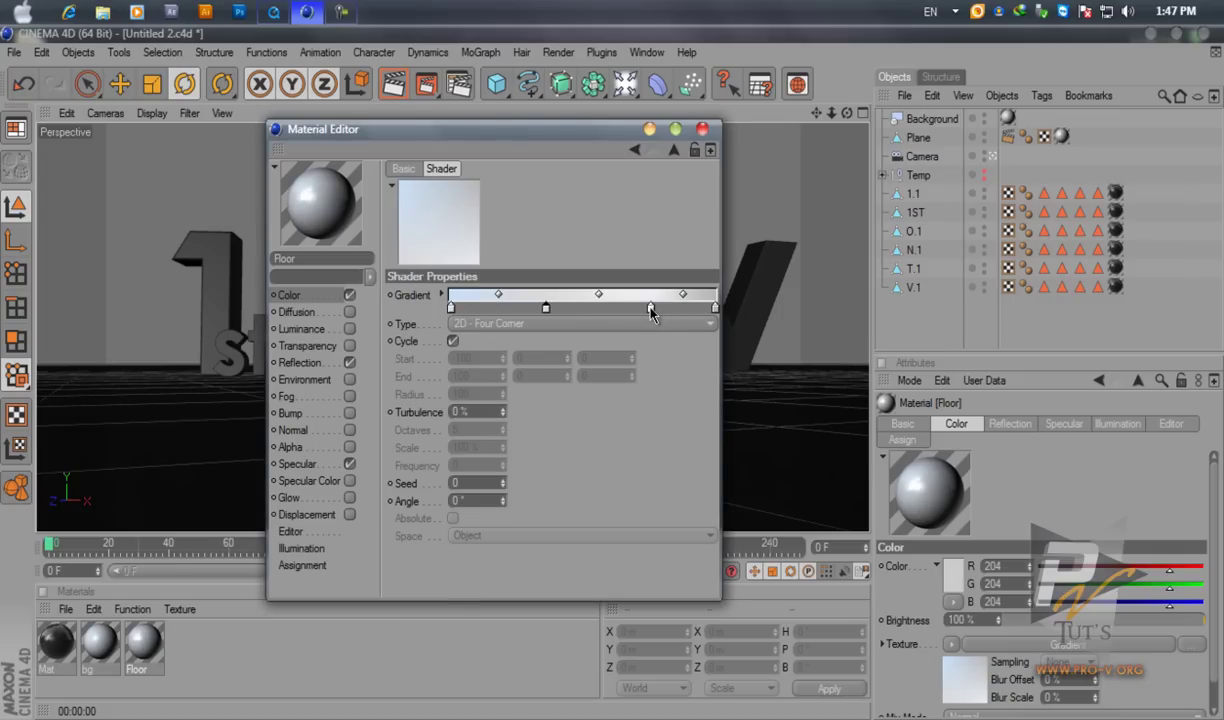
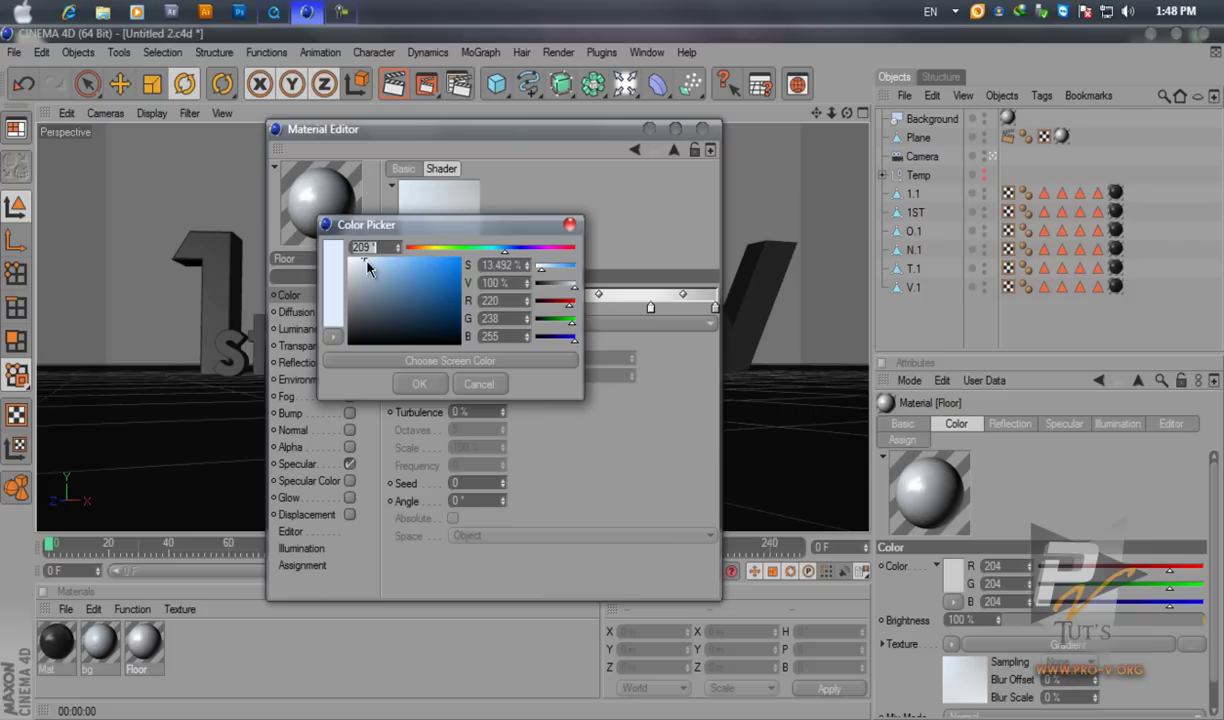
# Set the Floor gradient's blue knot to a paler blue-grey, RGB 209, 223, 235, and render the view
pyautogui.click(359, 263)
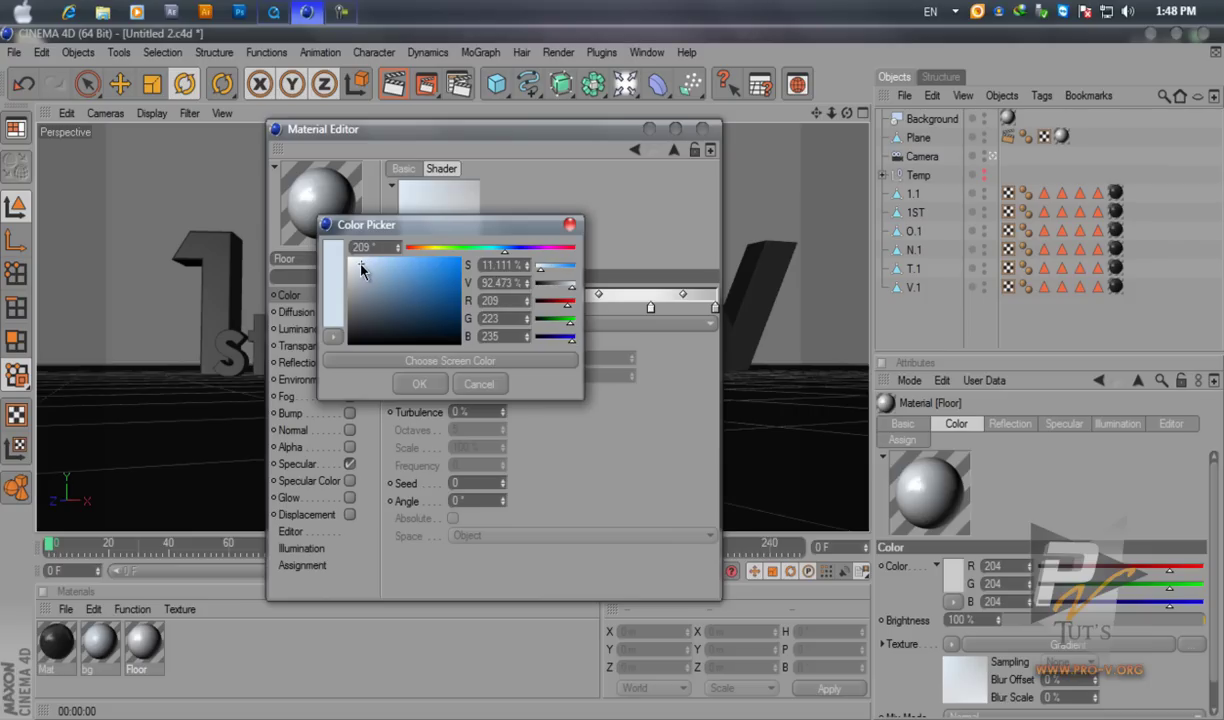
pyautogui.click(414, 386)
pyautogui.click(700, 131)
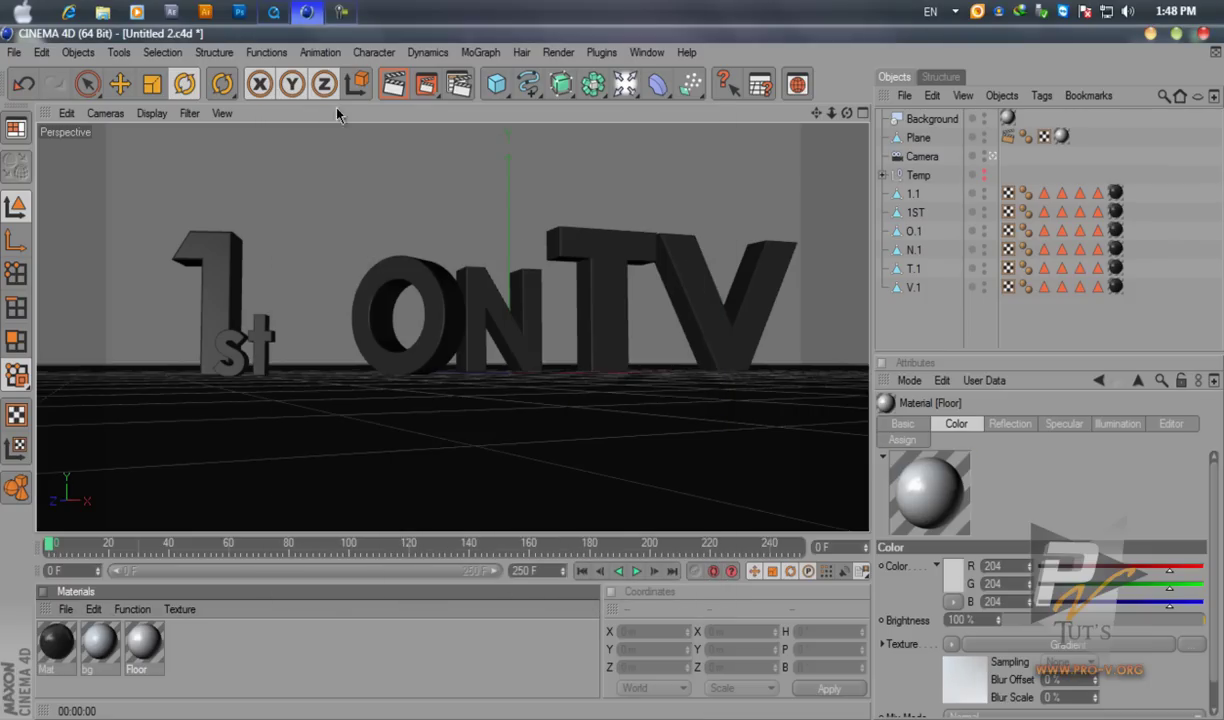
pyautogui.click(393, 84)
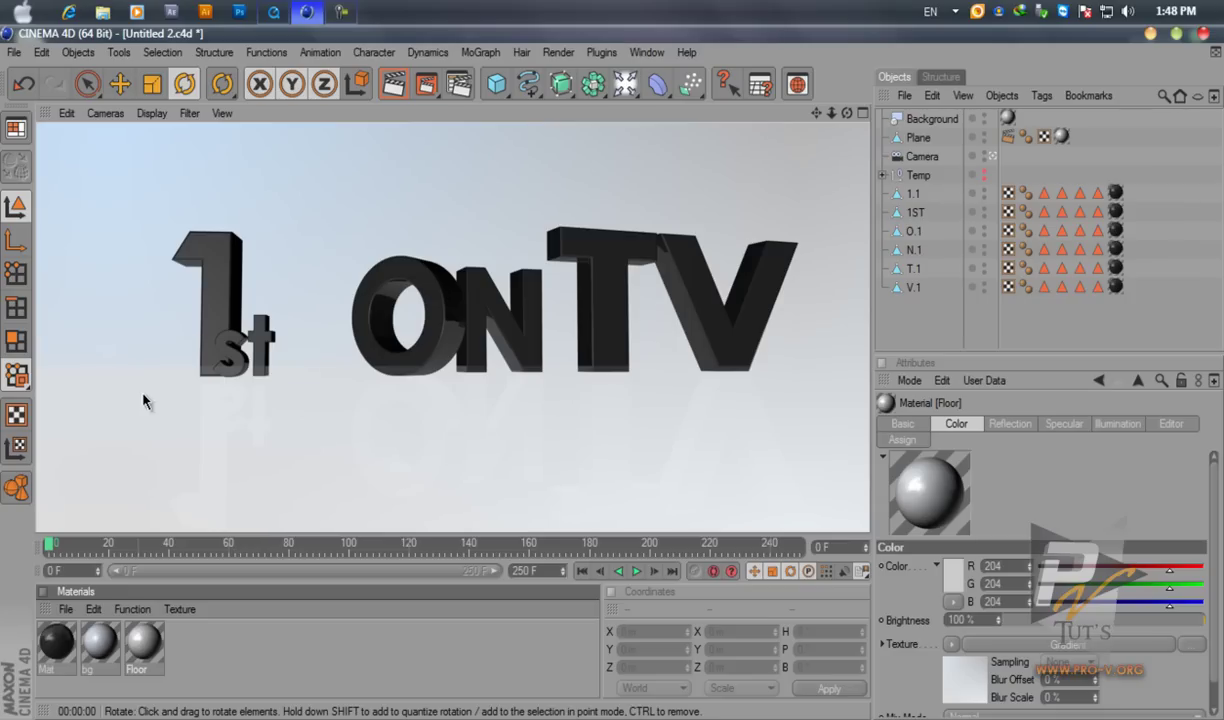
# Copy the Floor material's color gradient texture onto the bg material so both match, and render the view
pyautogui.doubleClick(144, 645)
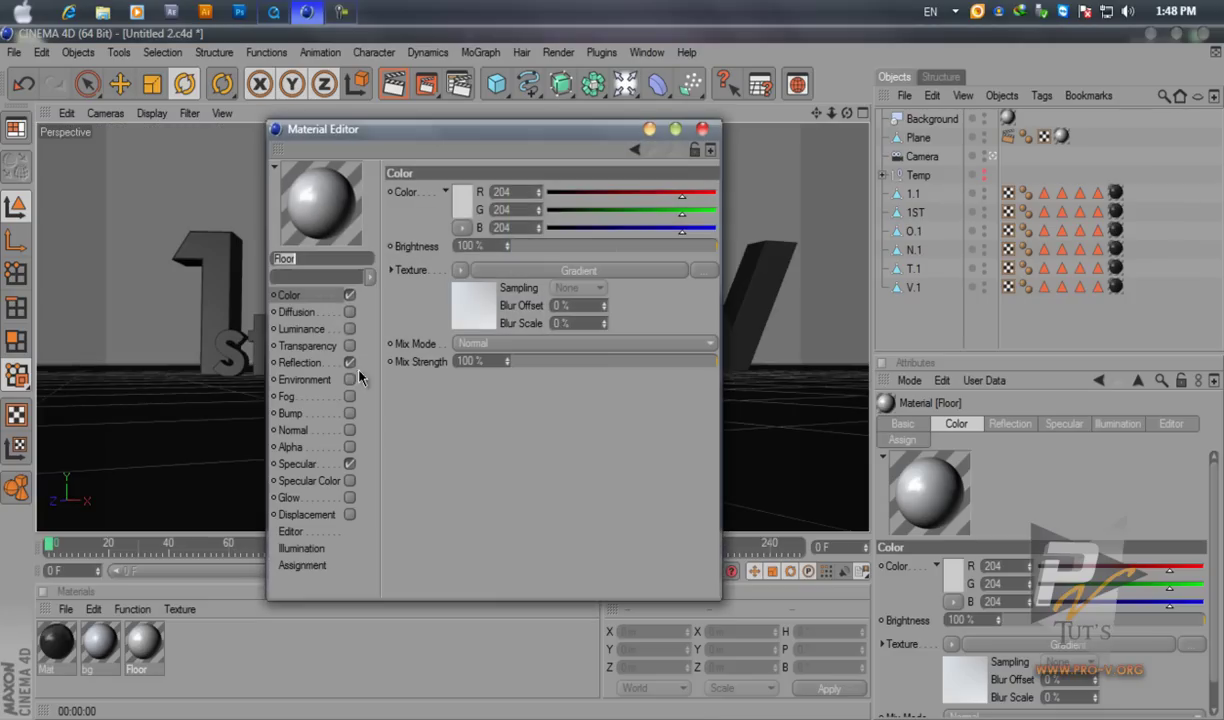
pyautogui.rightClick(401, 269)
pyautogui.click(444, 343)
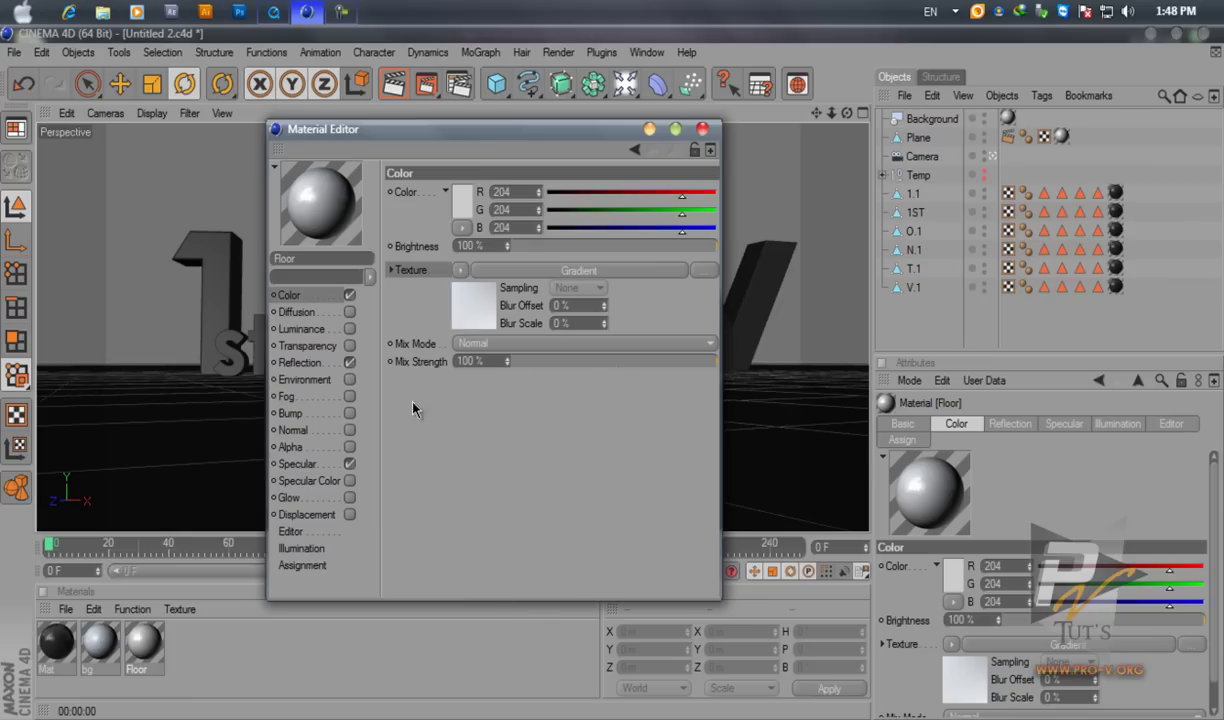
pyautogui.click(105, 643)
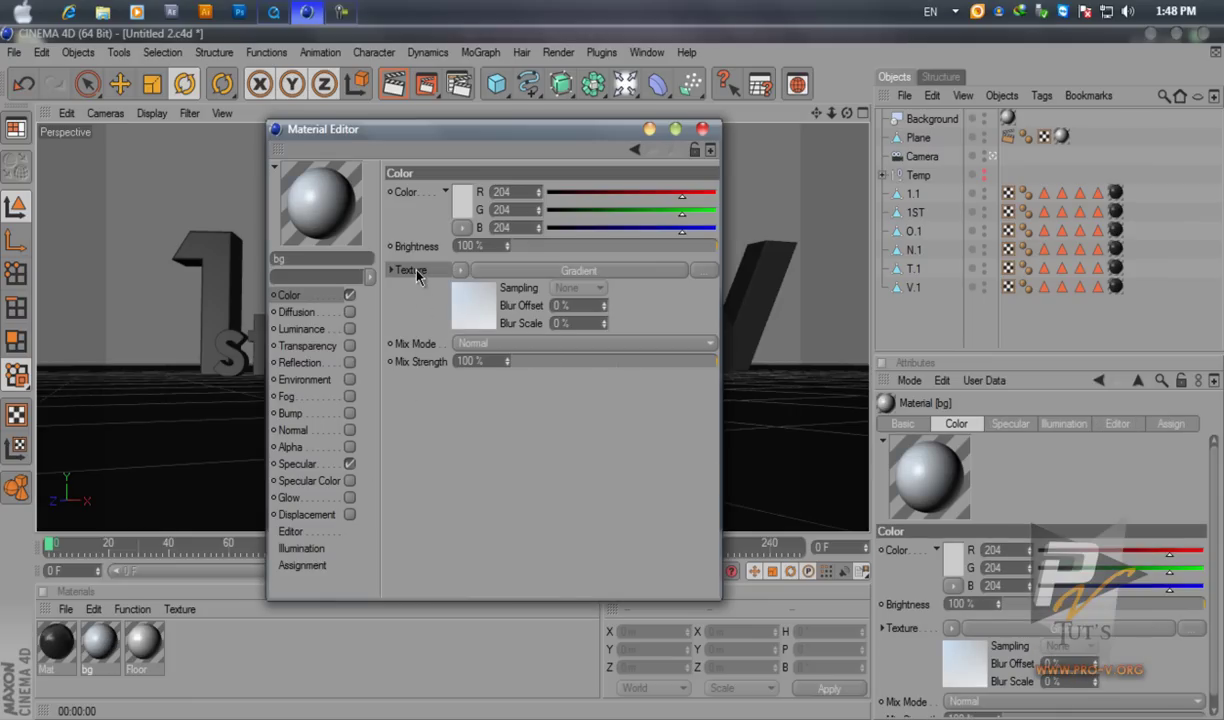
pyautogui.rightClick(403, 268)
pyautogui.click(450, 340)
pyautogui.click(703, 131)
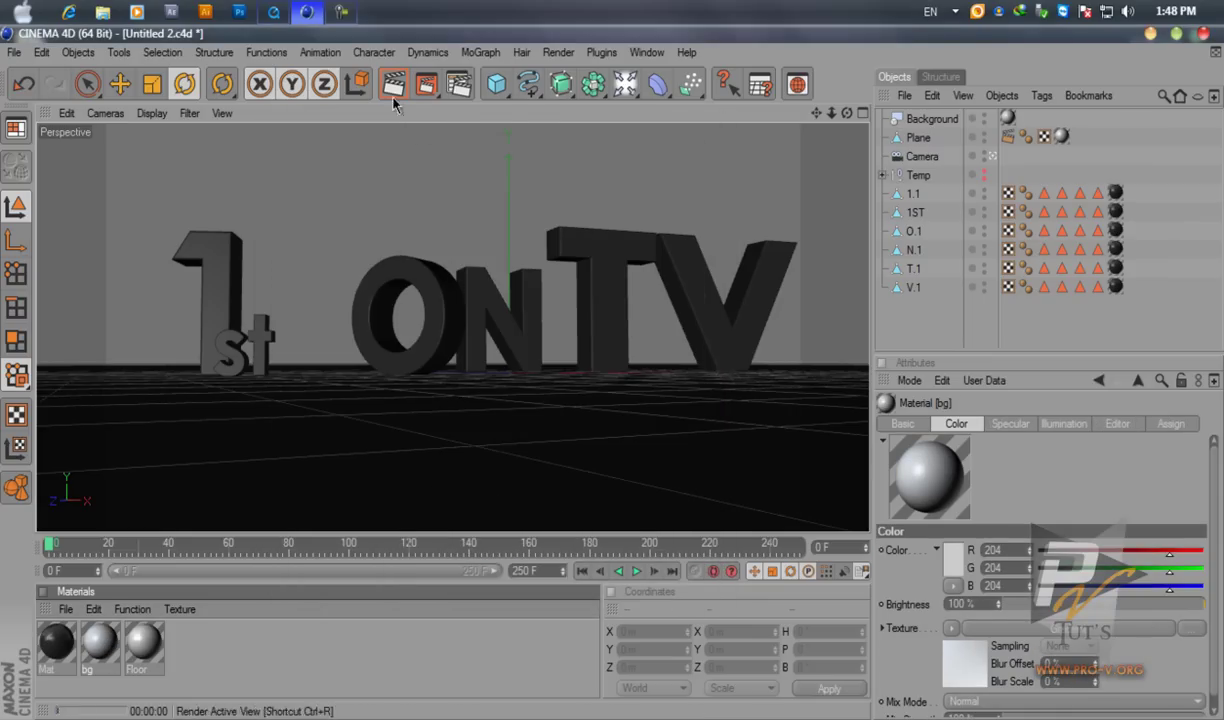
pyautogui.click(393, 84)
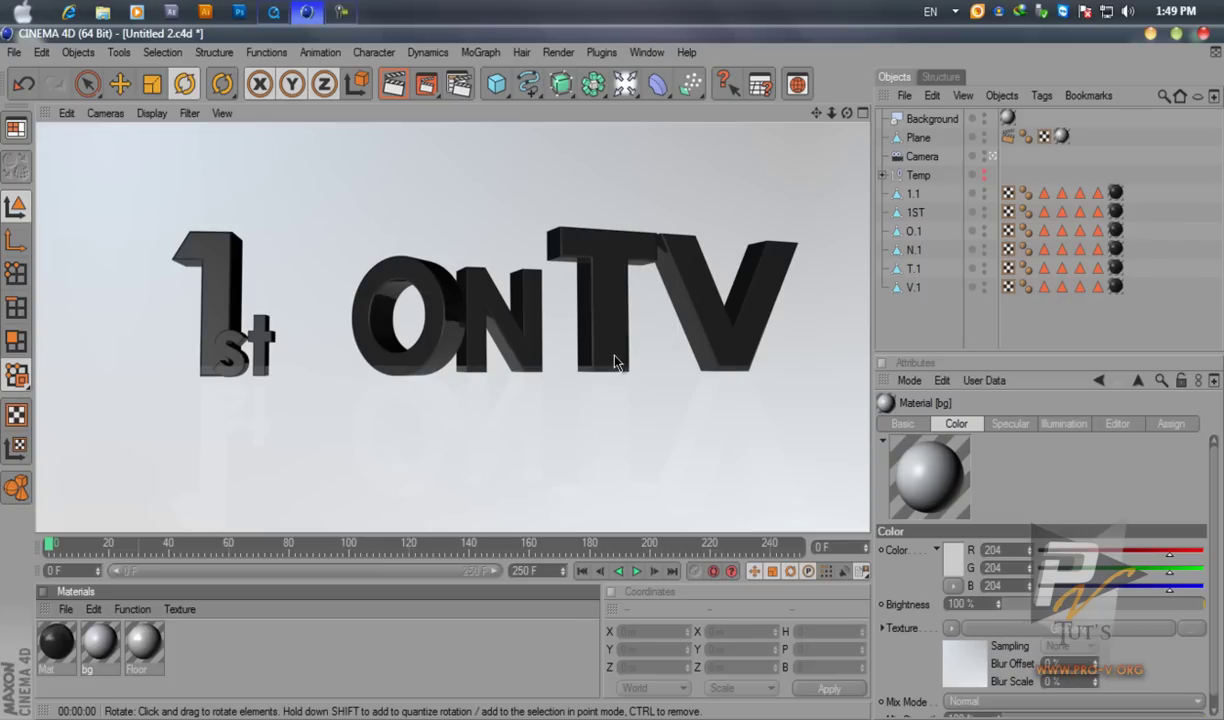
# Darken the letter material's color to RGB 35, 35, 35
pyautogui.doubleClick(55, 638)
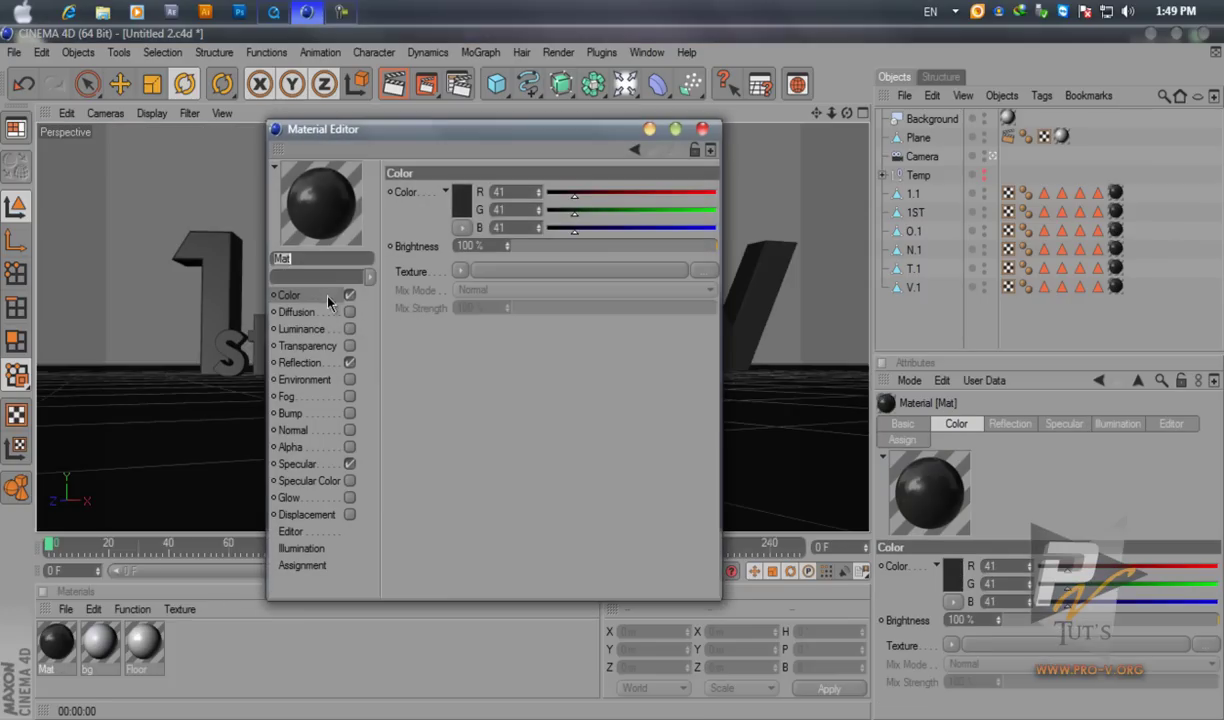
pyautogui.click(461, 201)
pyautogui.click(366, 228)
pyautogui.click(418, 276)
# Set the letter material's reflection to 8% brightness and 15% mix strength, and render the view to check it
pyautogui.moveTo(420, 160); pyautogui.dragTo(705, 157)
pyautogui.click(583, 366)
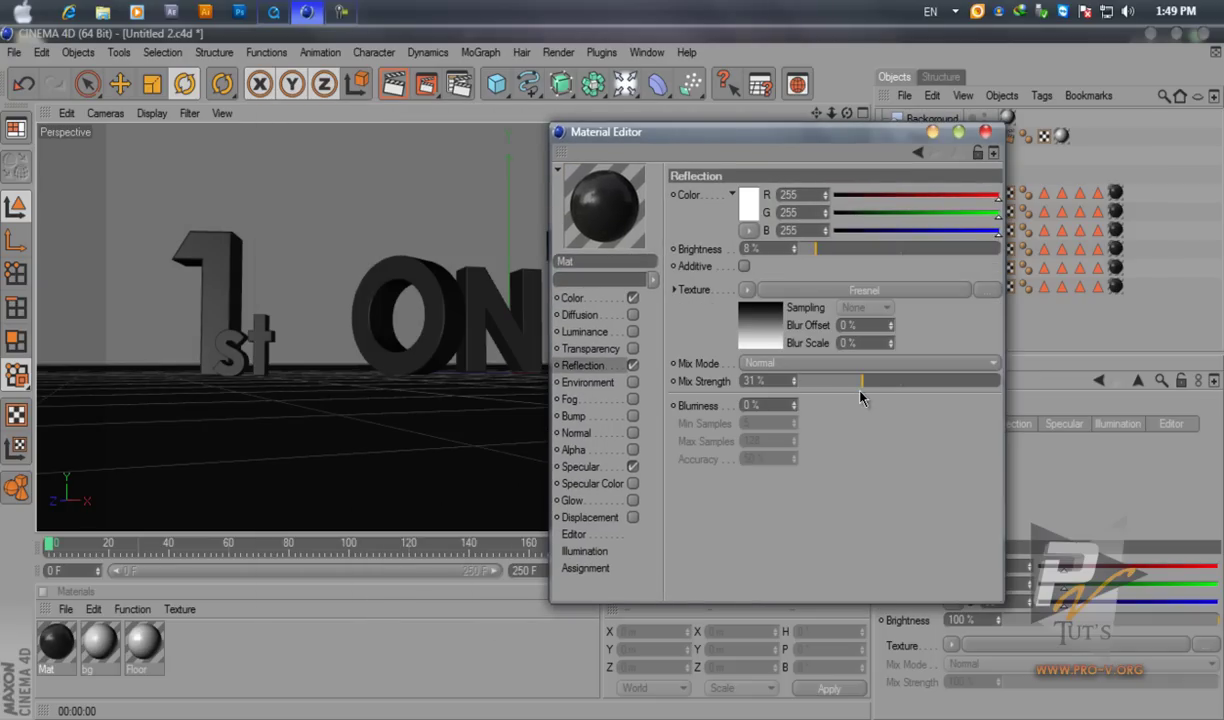
pyautogui.moveTo(862, 393); pyautogui.dragTo(829, 385)
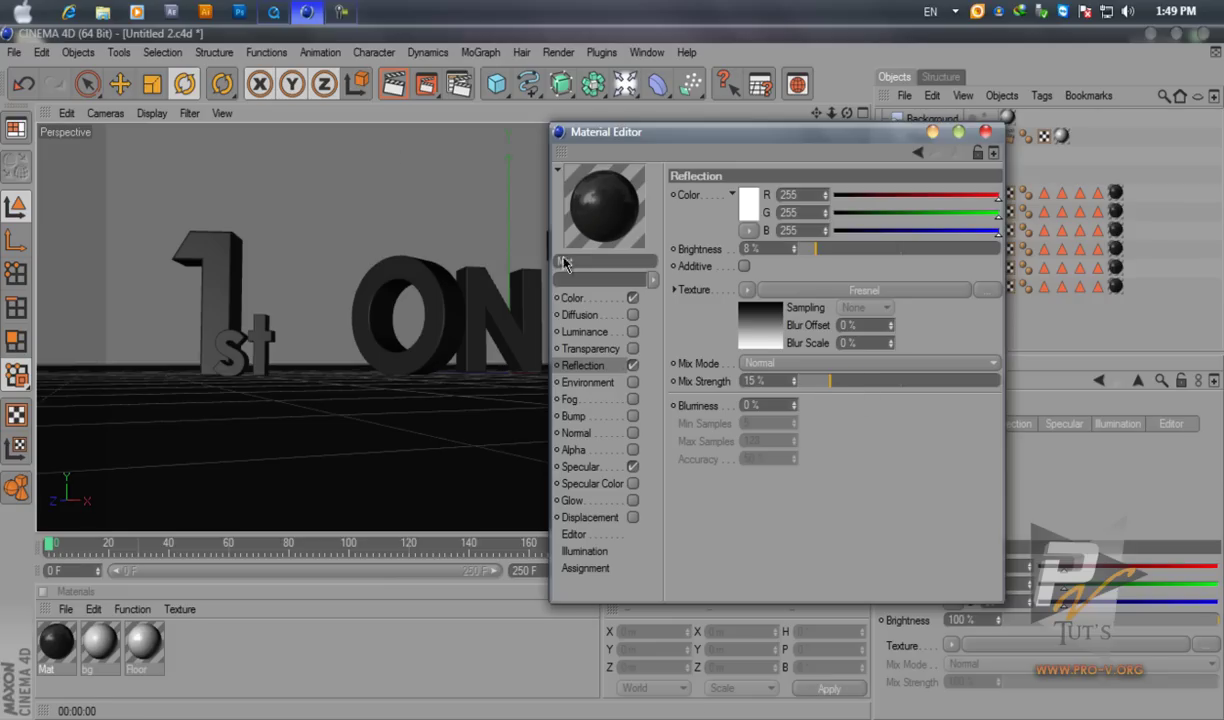
pyautogui.click(403, 87)
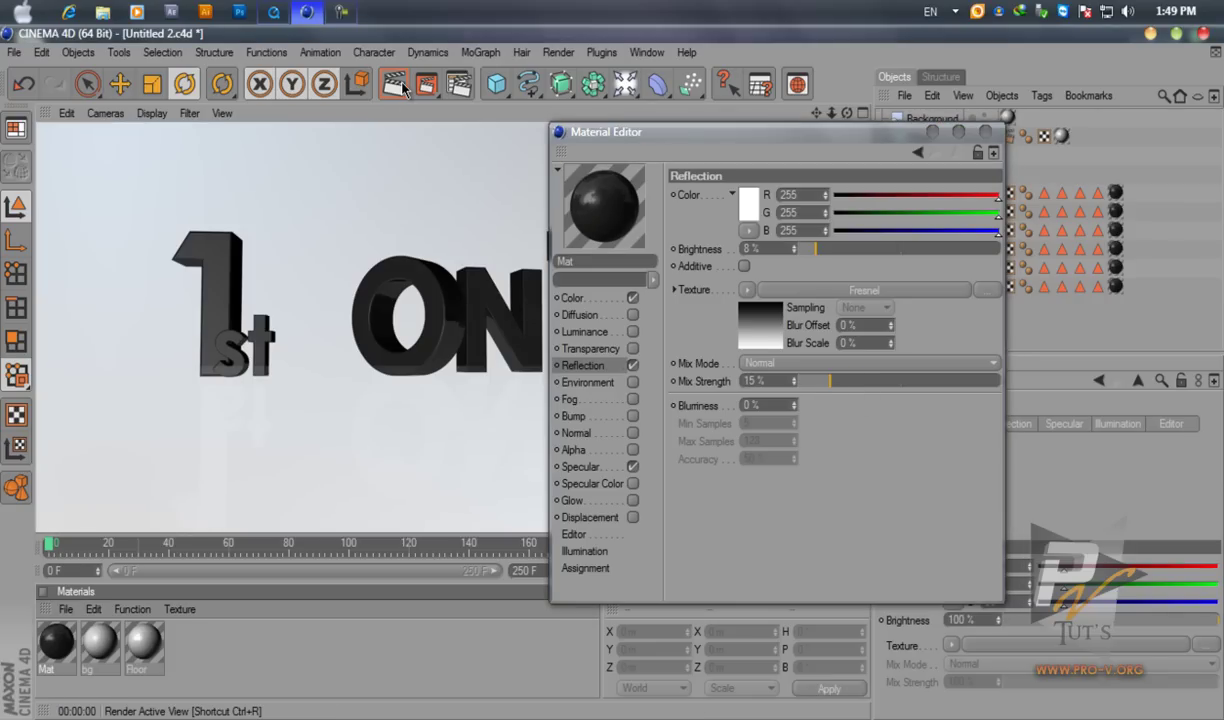
pyautogui.click(984, 133)
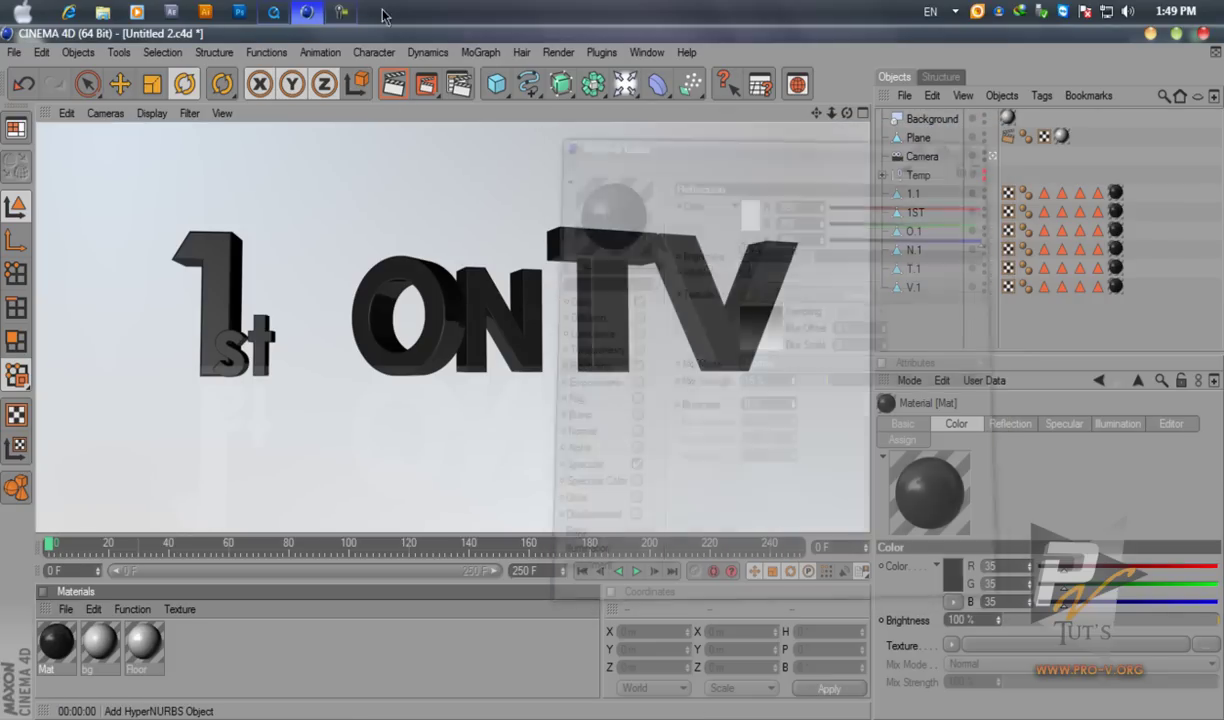
# Compare the render with the reference video and scale the number 1 up uniformly to about 84 × 199 × 77 m
pyautogui.click(276, 11)
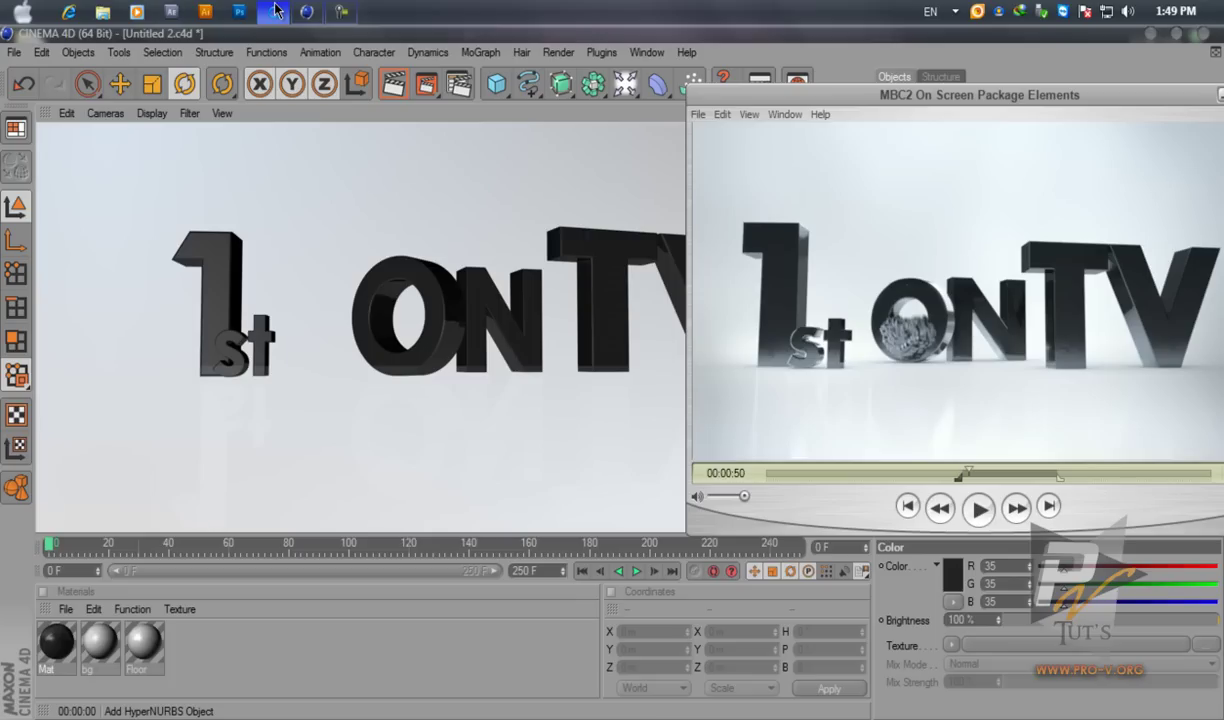
pyautogui.click(276, 11)
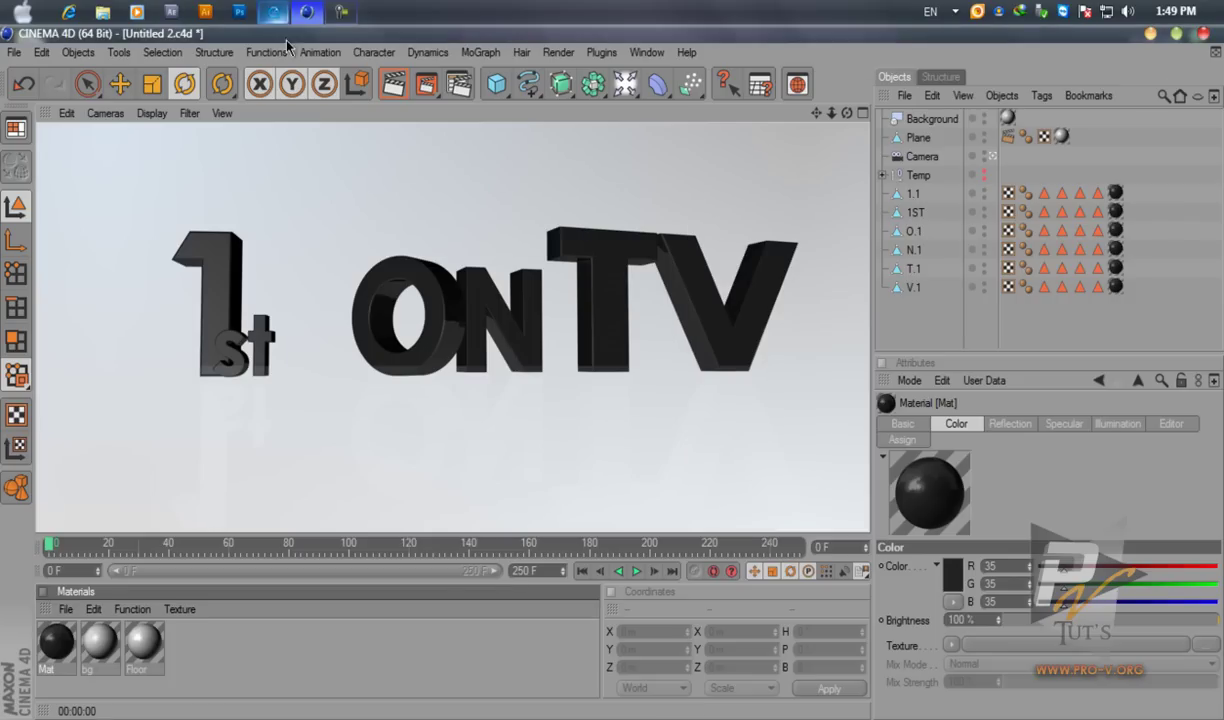
pyautogui.click(912, 196)
pyautogui.click(152, 84)
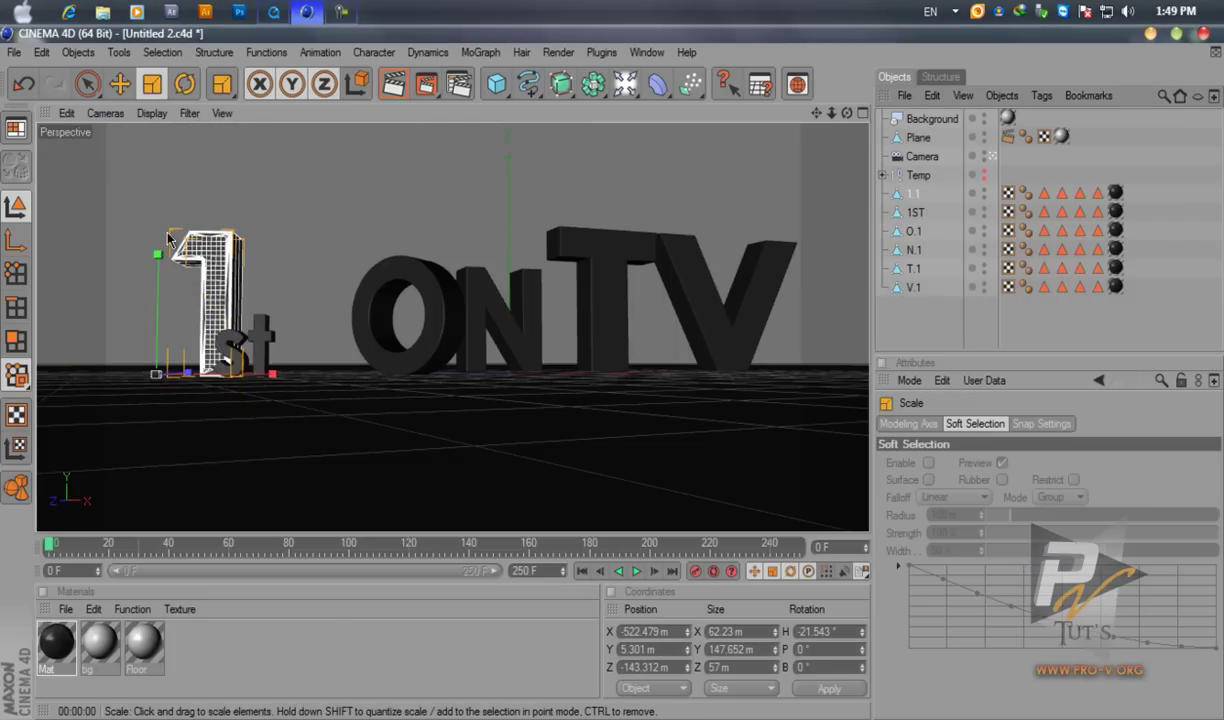
pyautogui.moveTo(626, 374)
pyautogui.mouseDown()
pyautogui.moveTo(615, 374)
pyautogui.moveTo(640, 366)
pyautogui.mouseUp()
pyautogui.press('e')
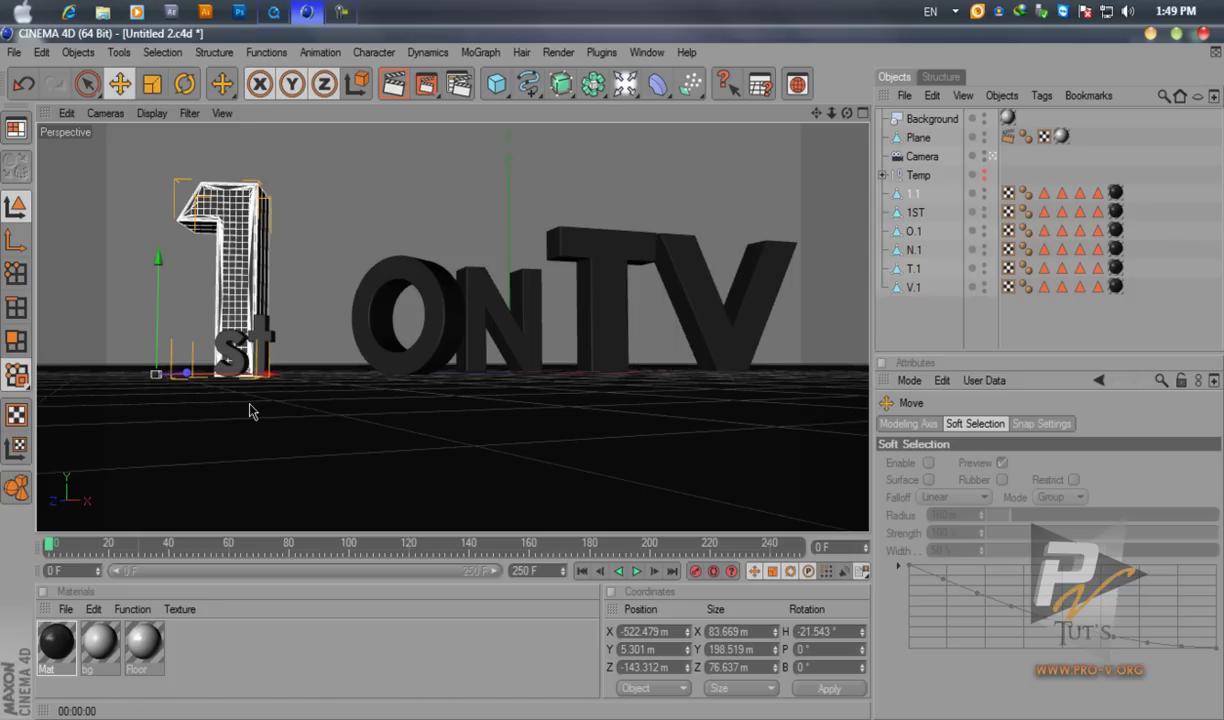
# Move the enlarged number 1 away from the other letters to about X -547 m, Z -134 m, and render the view
pyautogui.moveTo(238, 372); pyautogui.dragTo(224, 370)
pyautogui.moveTo(613, 380); pyautogui.dragTo(603, 381)
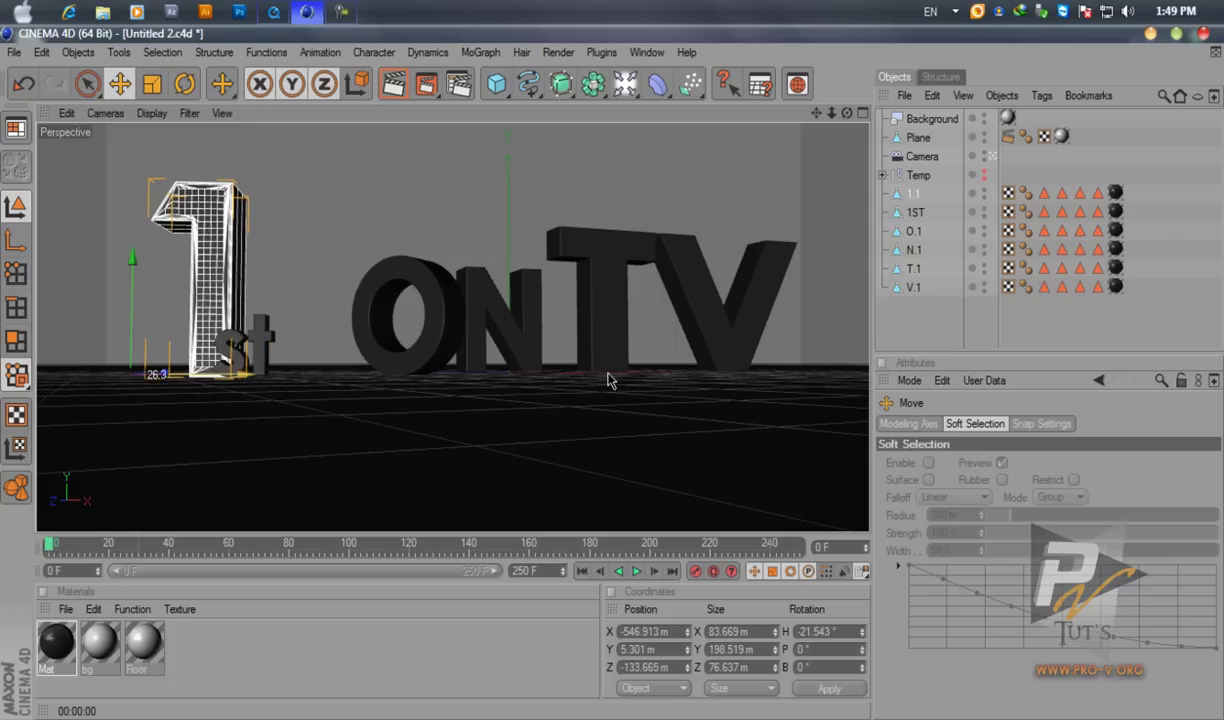
pyautogui.click(910, 343)
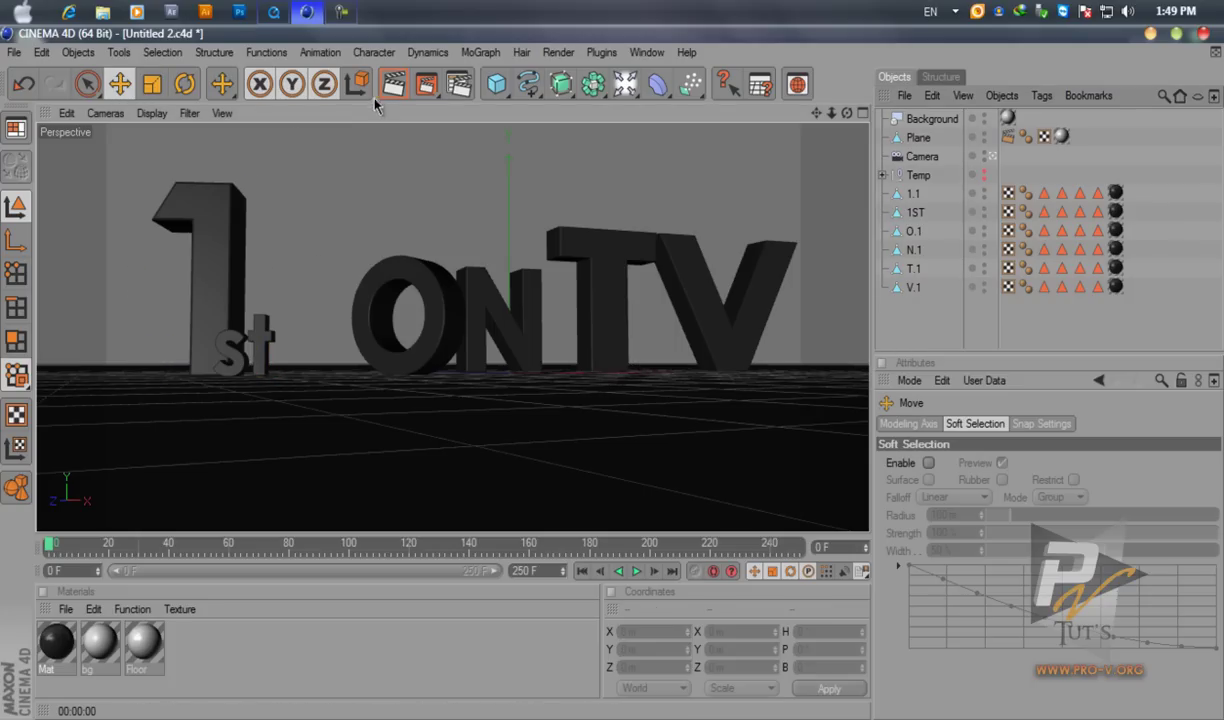
pyautogui.click(393, 86)
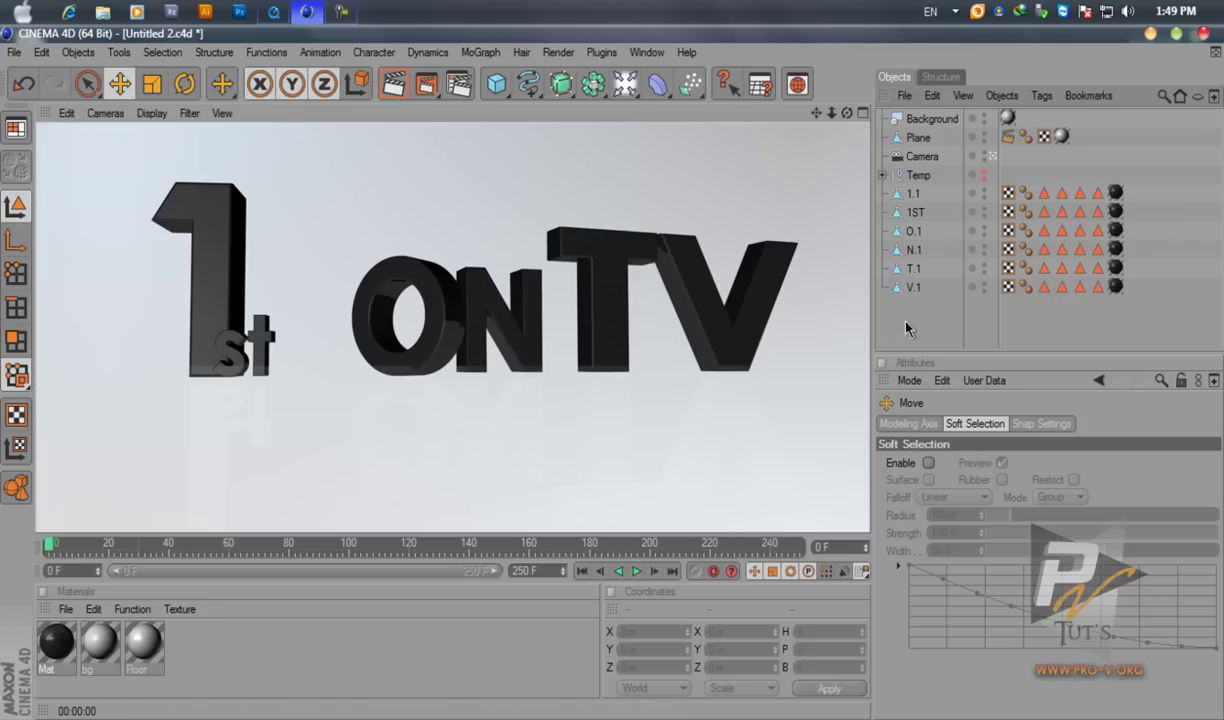
# Set the letter material's reflection to 17% brightness and 5% mix strength, and render the view to check it
pyautogui.doubleClick(56, 642)
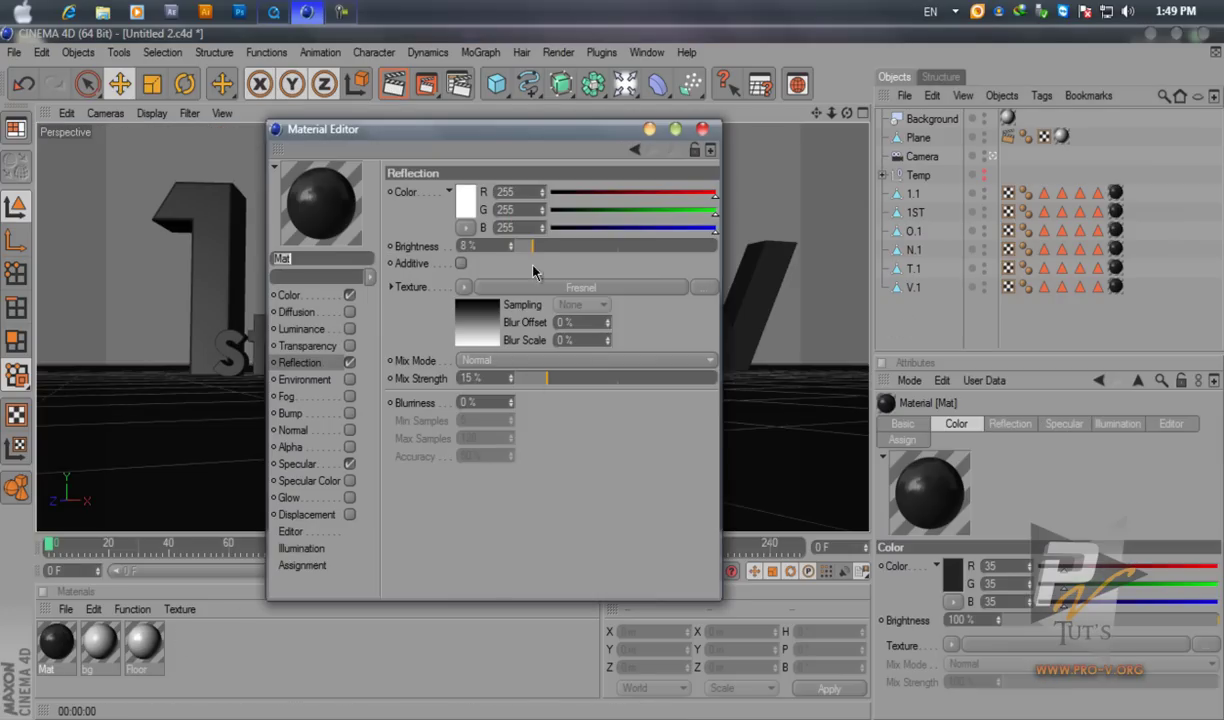
pyautogui.moveTo(533, 247); pyautogui.dragTo(551, 250)
pyautogui.moveTo(547, 379); pyautogui.dragTo(528, 388)
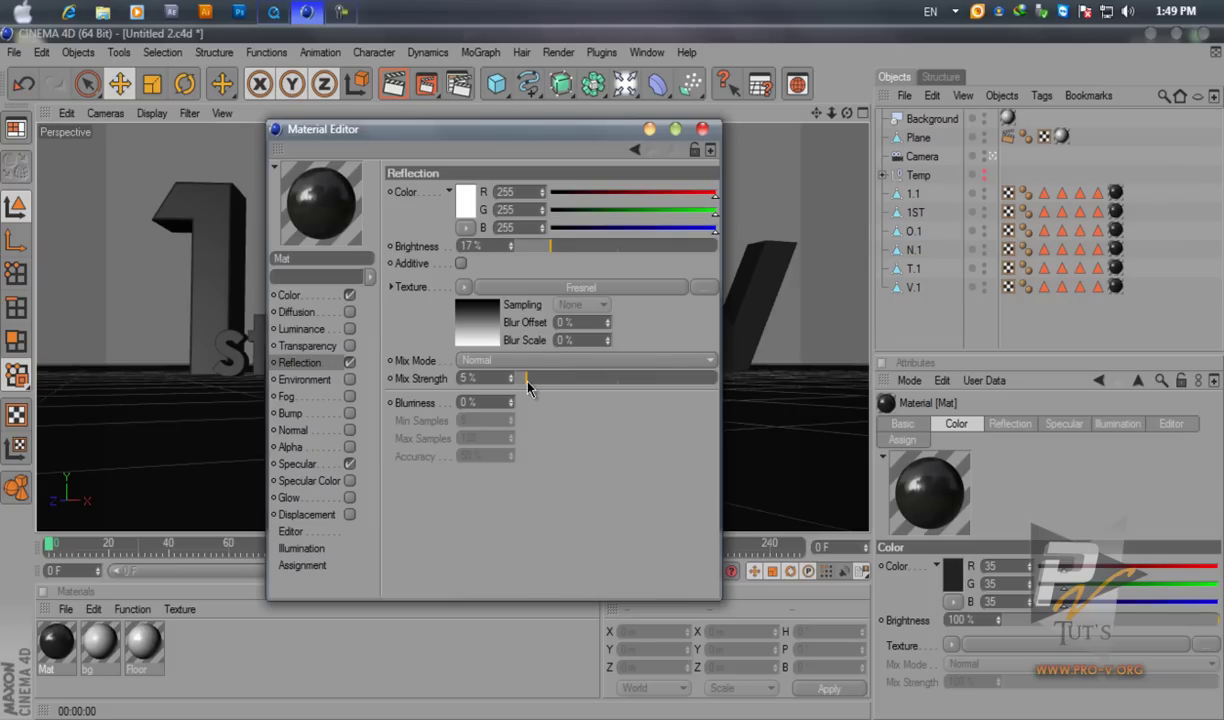
pyautogui.moveTo(464, 134); pyautogui.dragTo(853, 107)
pyautogui.click(394, 85)
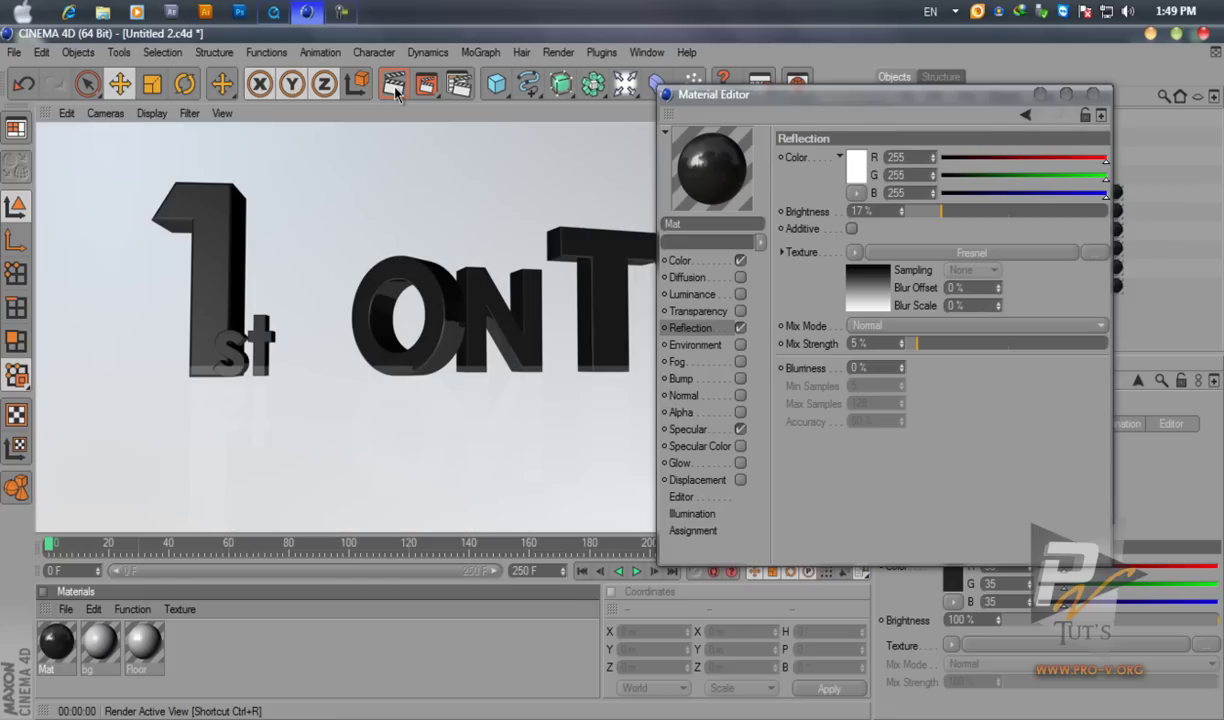
pyautogui.click(1093, 93)
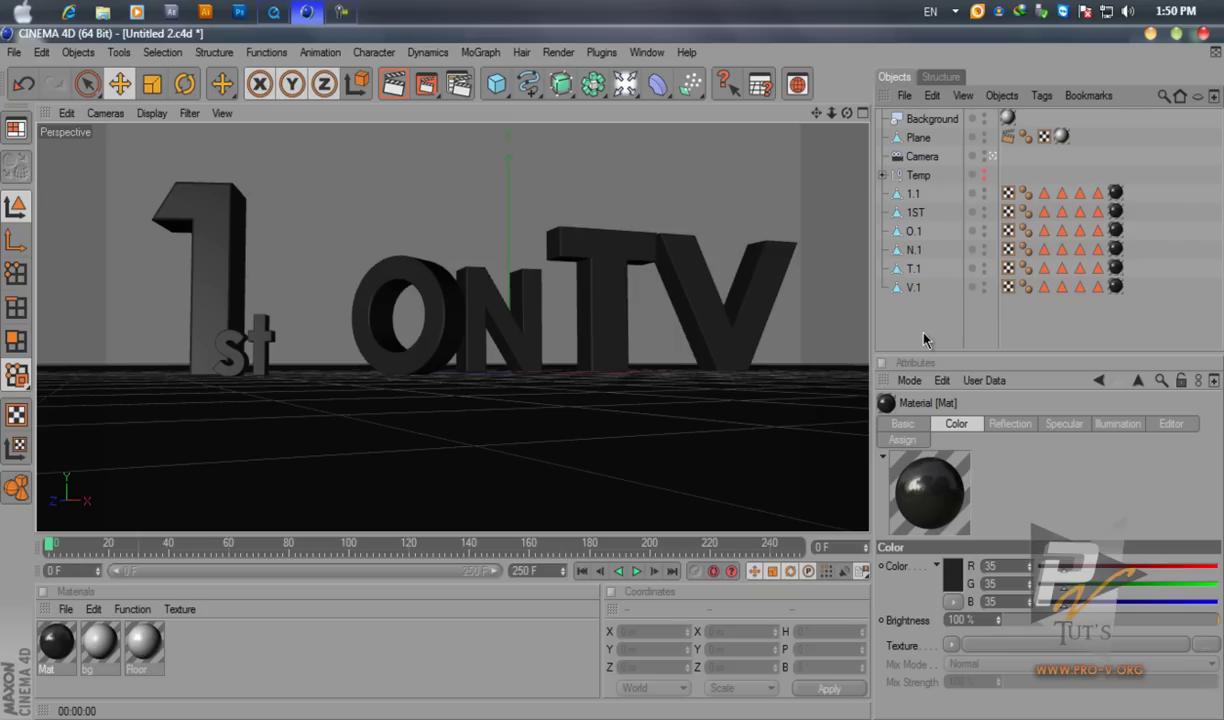
# Create a new material and name it Plane
pyautogui.doubleClick(195, 655)
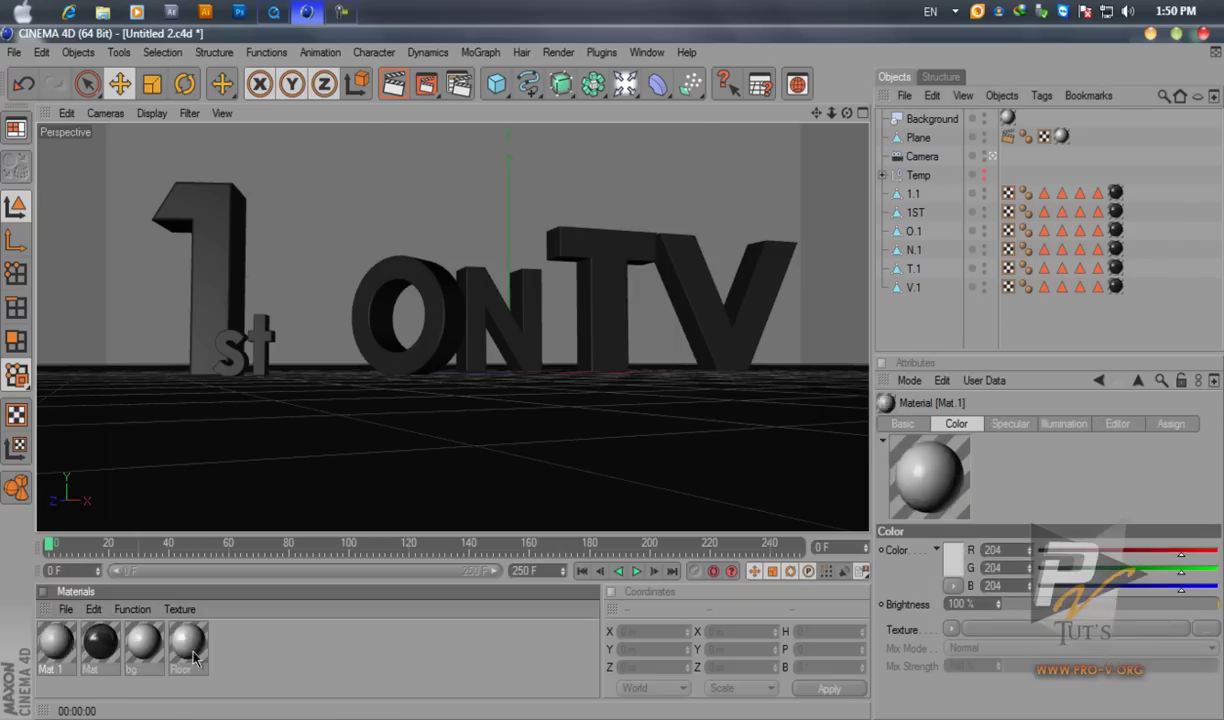
pyautogui.doubleClick(55, 670)
pyautogui.write('F')
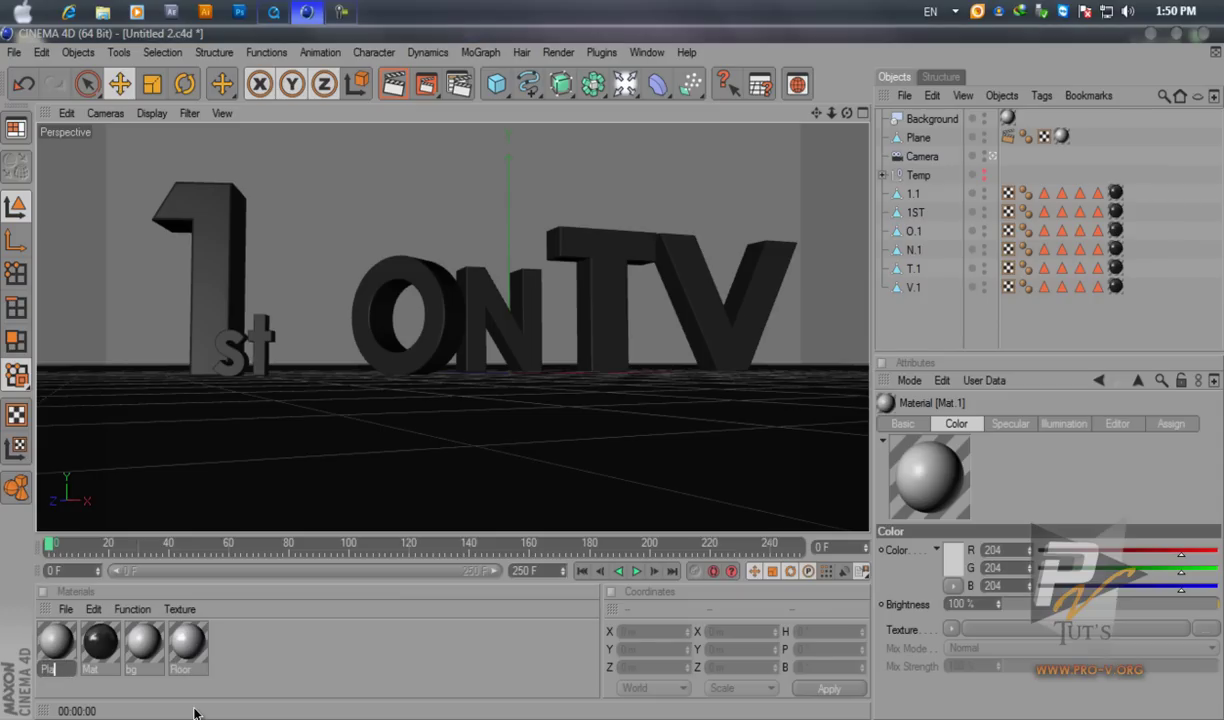
pyautogui.press('Return')
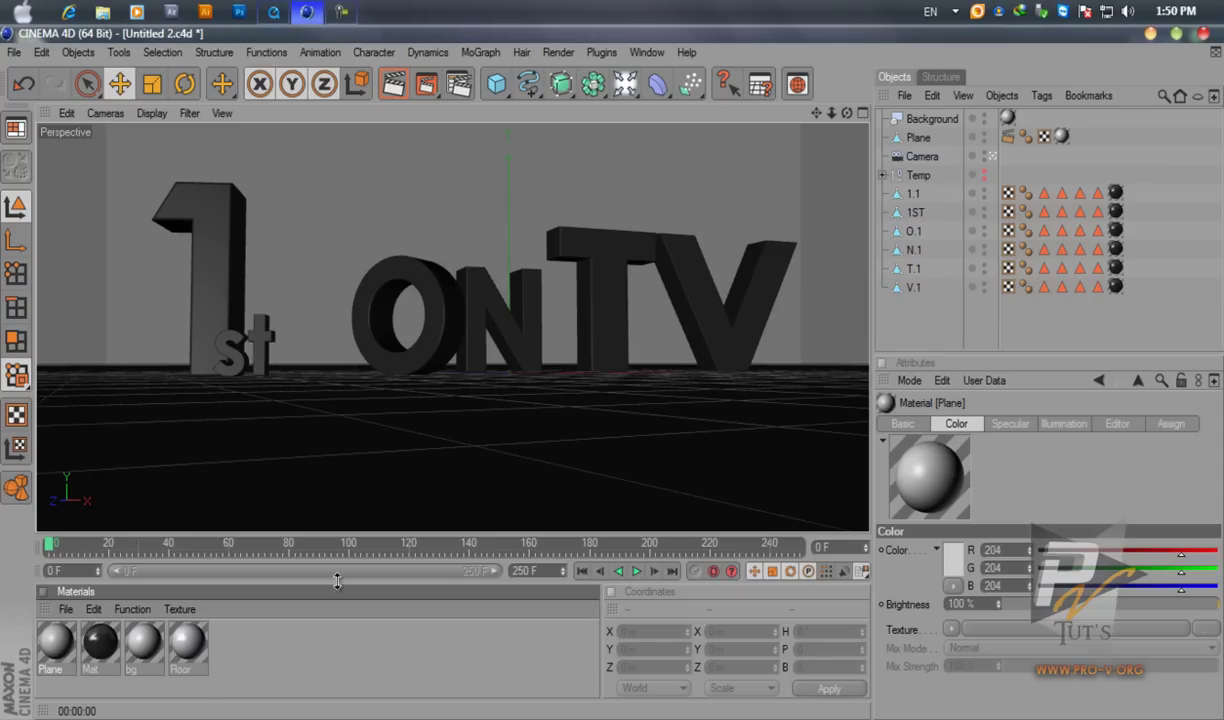
# Add a plane above the letters at about Y 323 m, Z -32 m, and size it 200 m wide by 300 m high
pyautogui.moveTo(496, 84); pyautogui.dragTo(630, 131)
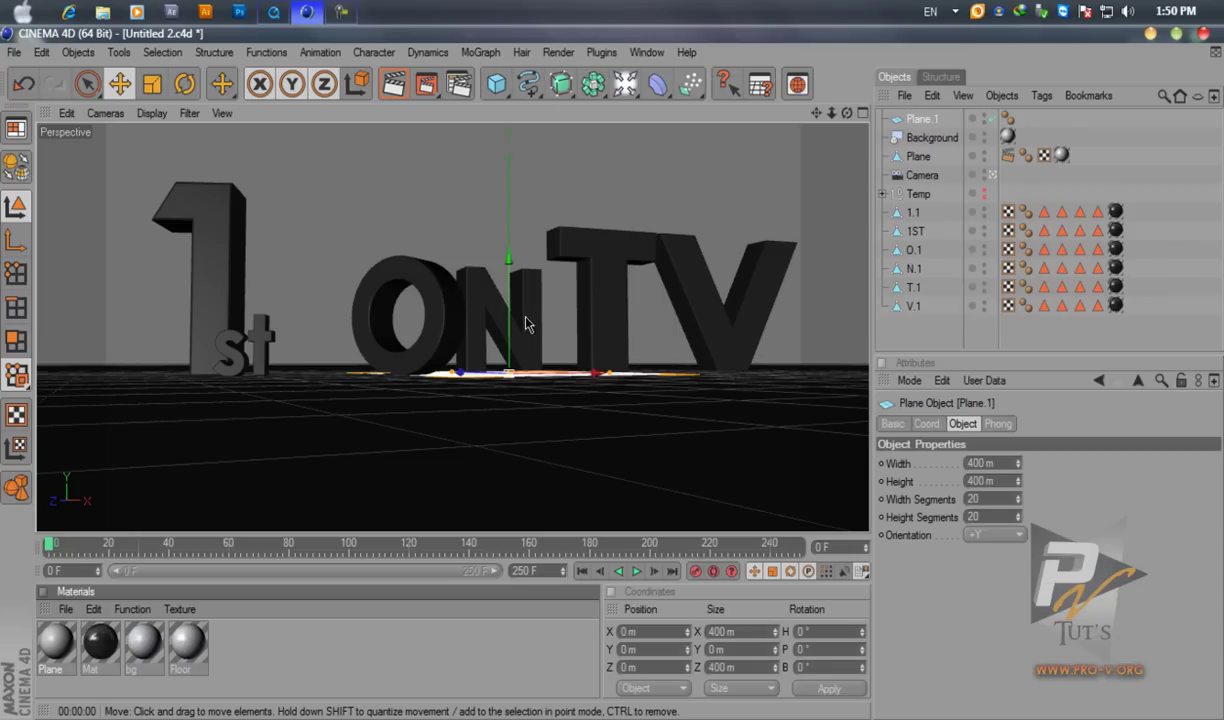
pyautogui.moveTo(527, 323); pyautogui.dragTo(467, 184)
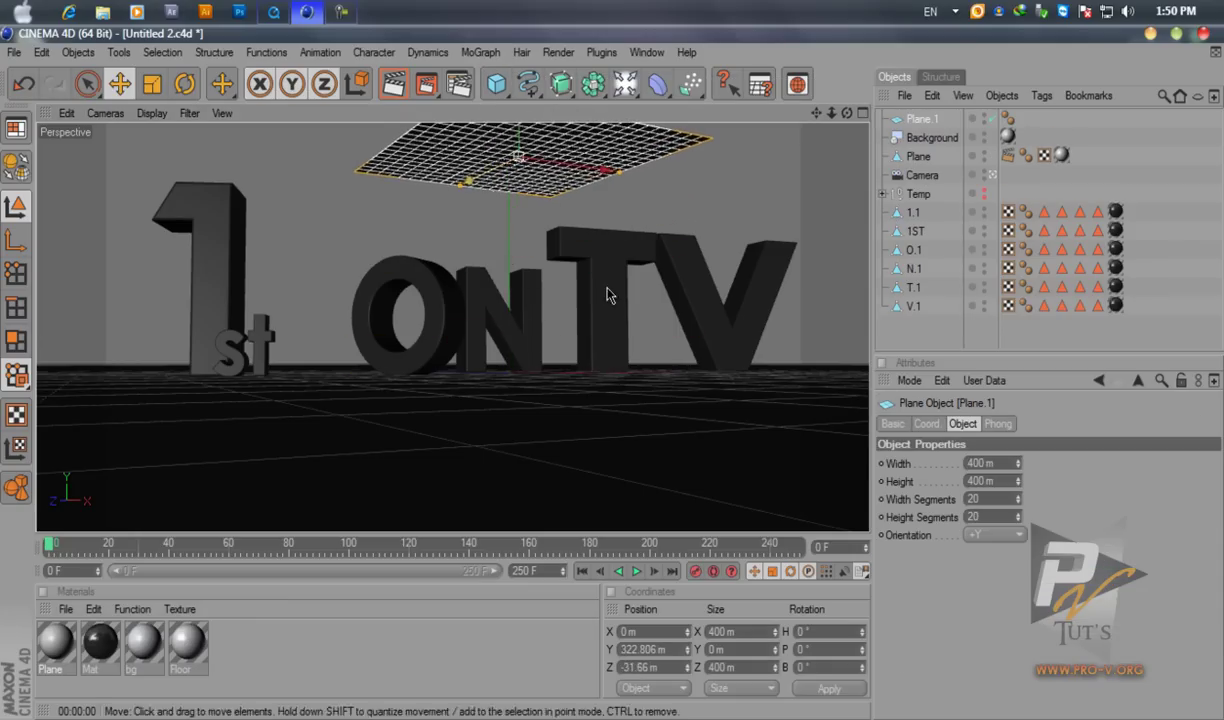
pyautogui.click(996, 462)
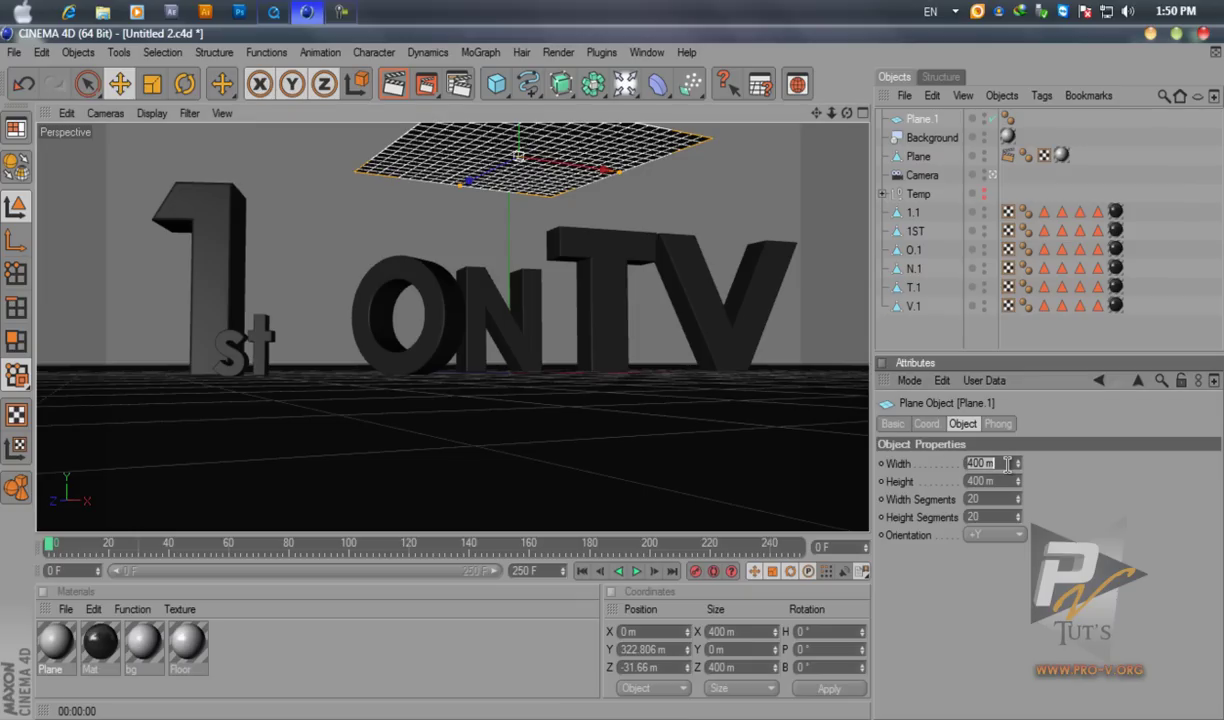
pyautogui.write('2')
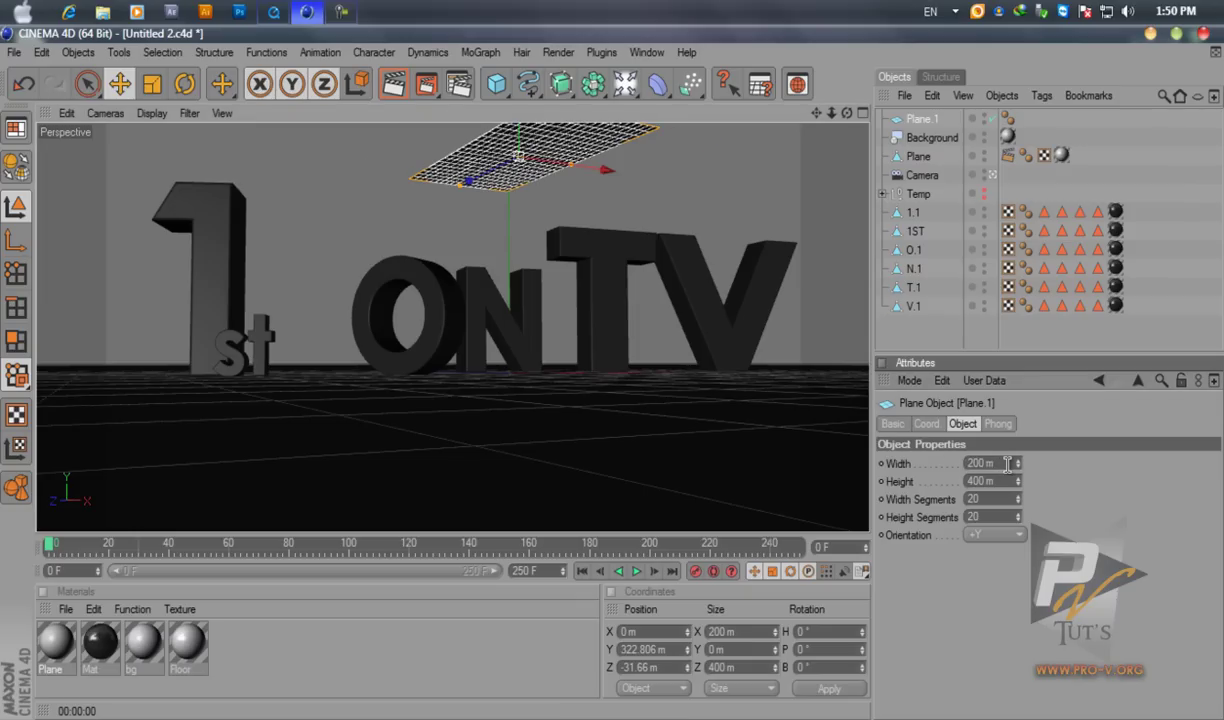
pyautogui.click(1007, 475)
pyautogui.write('3')
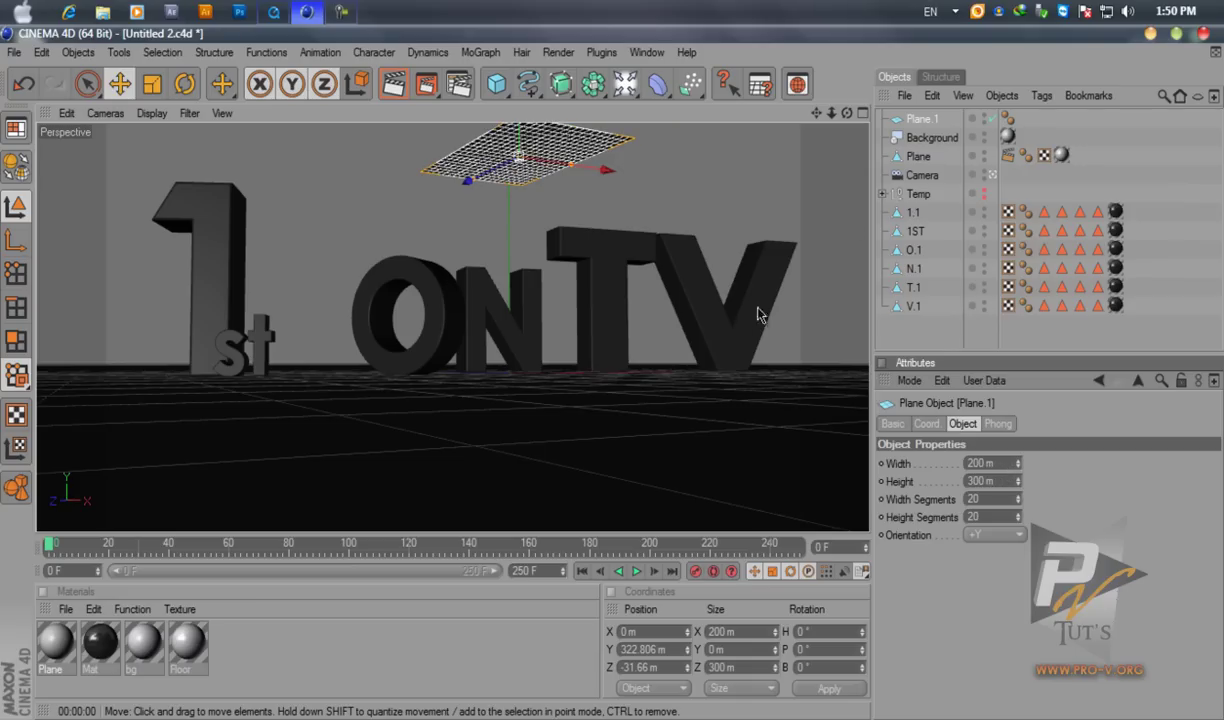
# Add a Cloner object, nest the new plane inside it, and set the cloner mode to Grid Array
pyautogui.click(863, 112)
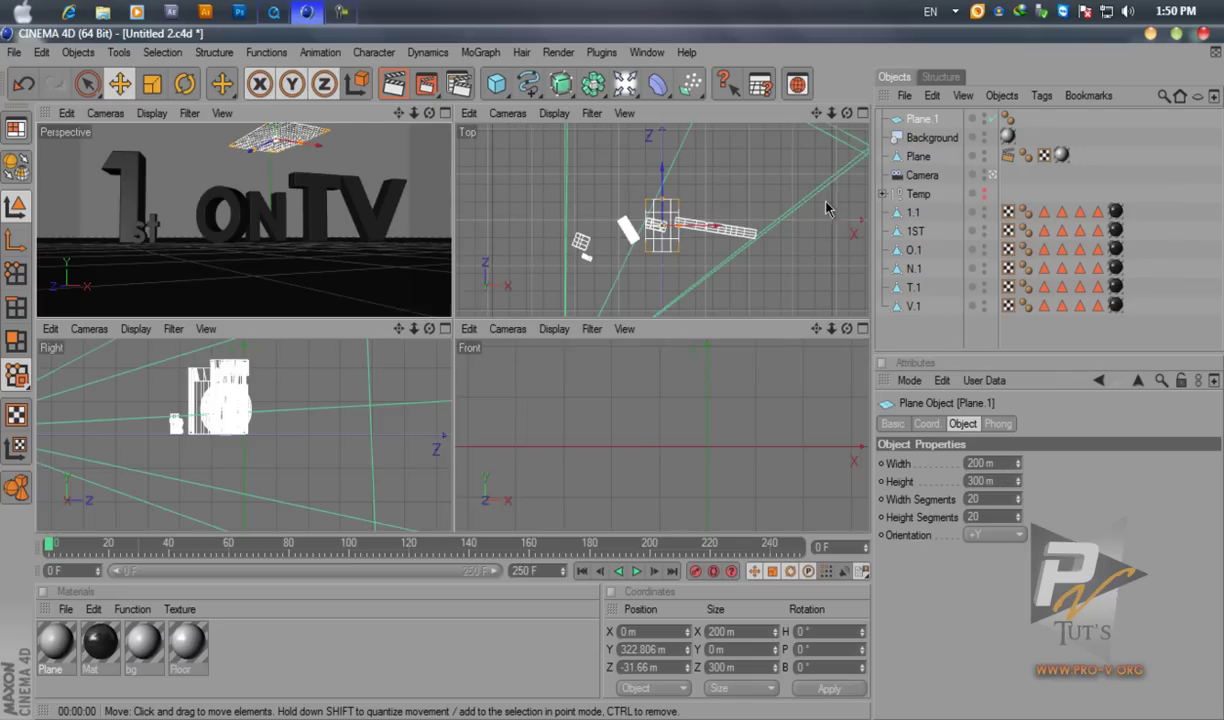
pyautogui.click(863, 113)
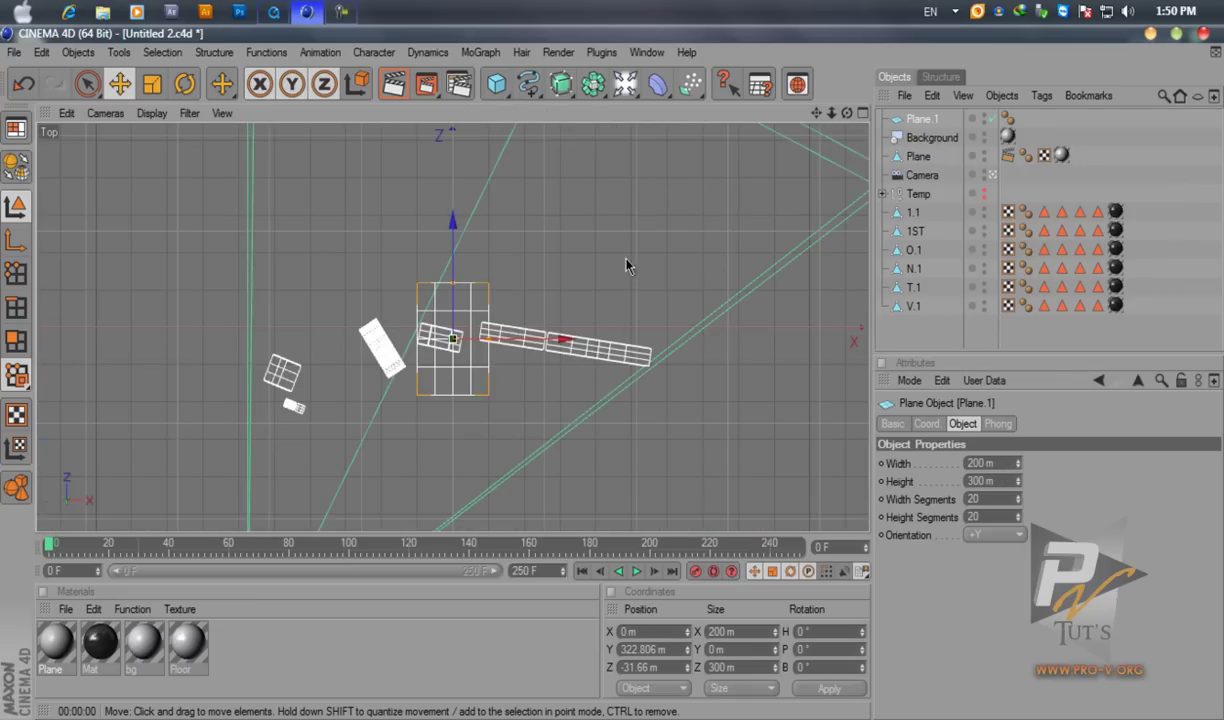
pyautogui.click(481, 52)
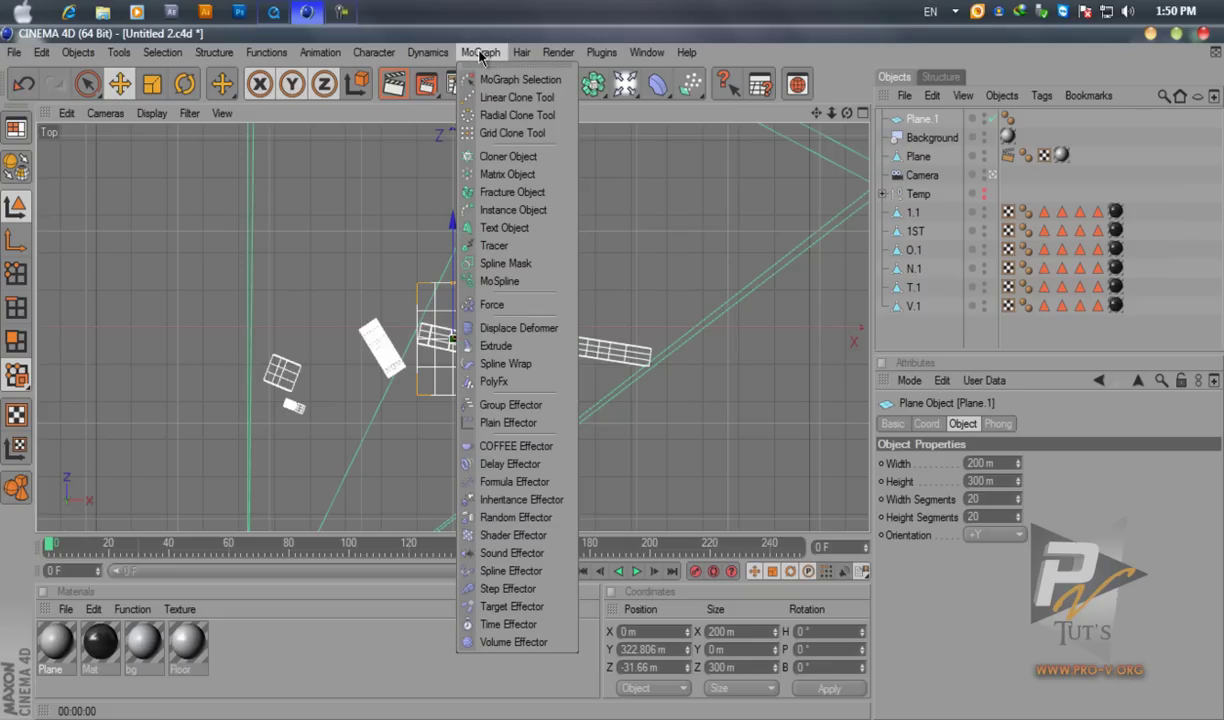
pyautogui.click(495, 155)
pyautogui.moveTo(918, 137); pyautogui.dragTo(929, 122)
pyautogui.click(929, 120)
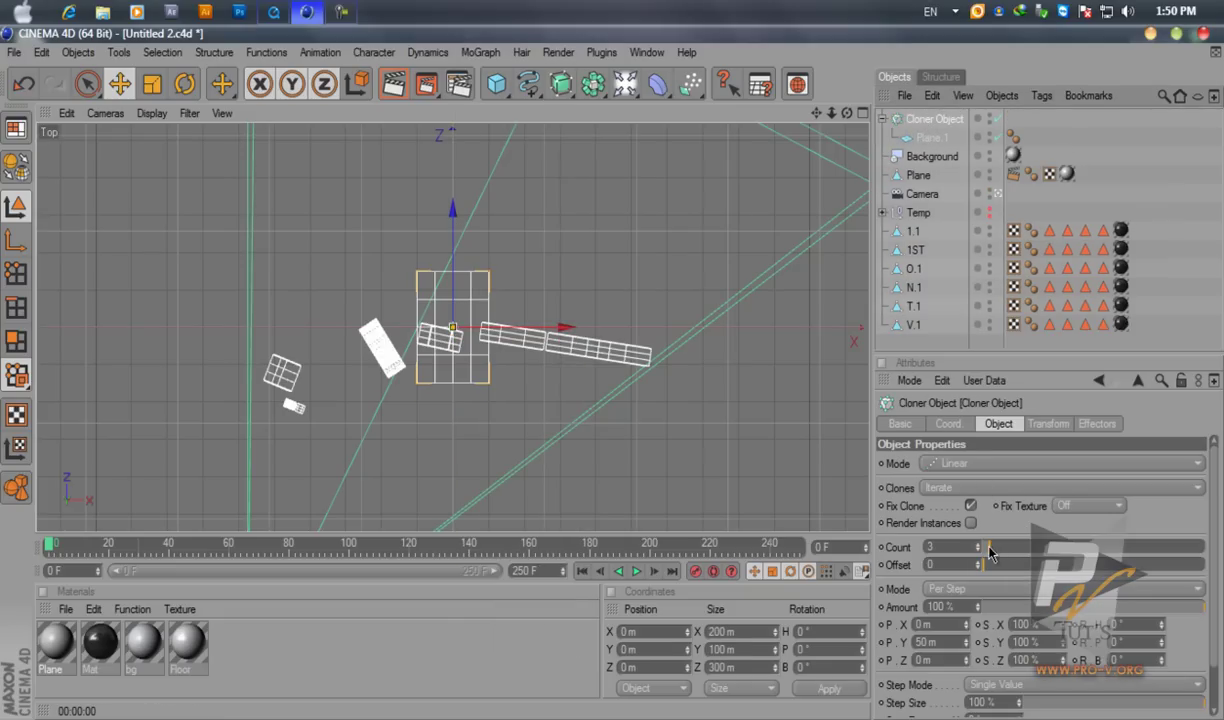
pyautogui.click(955, 463)
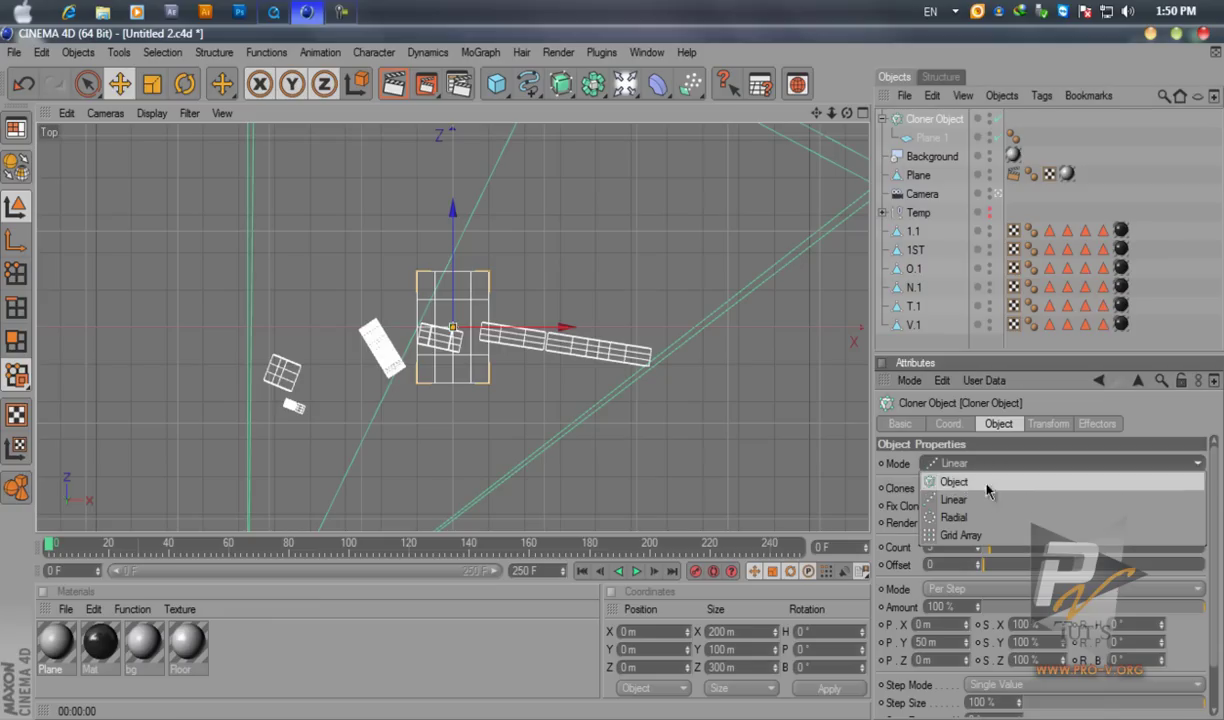
pyautogui.click(960, 535)
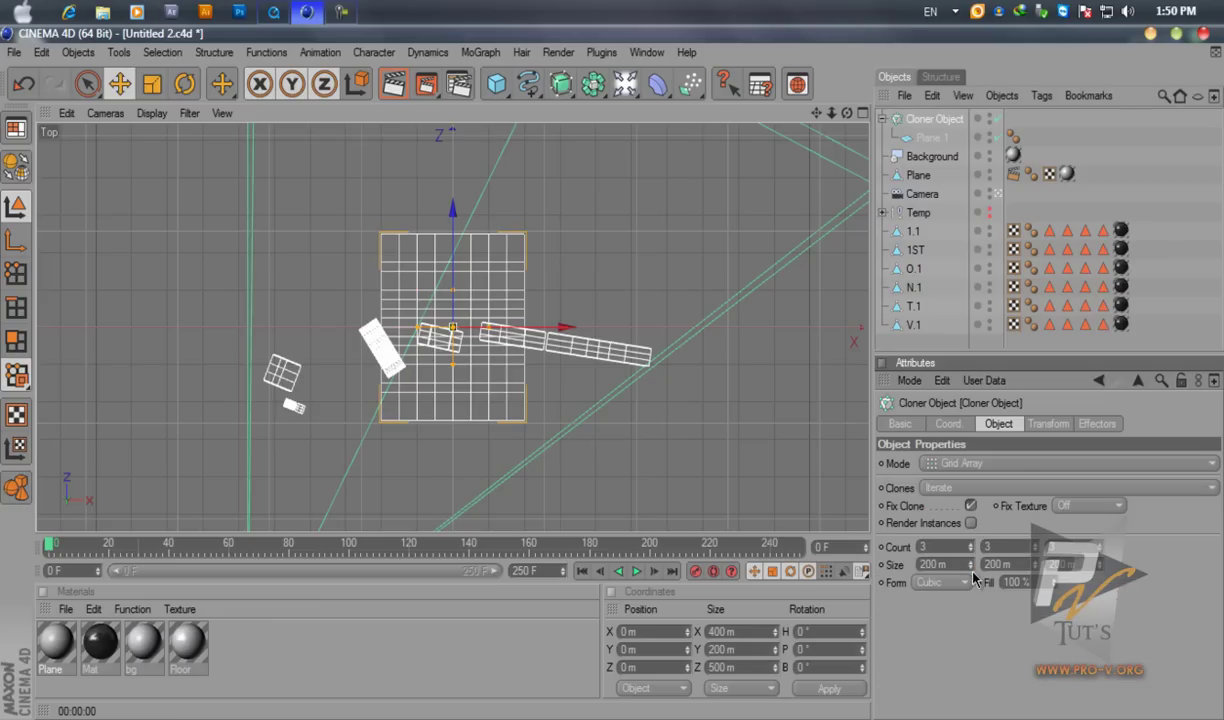
# Spread the cloner grid to a size of 740 m, 0 m and 746 m so the planes form one flat layer
pyautogui.moveTo(968, 564); pyautogui.dragTo(905, 380)
pyautogui.moveTo(885, 307); pyautogui.dragTo(790, 150)
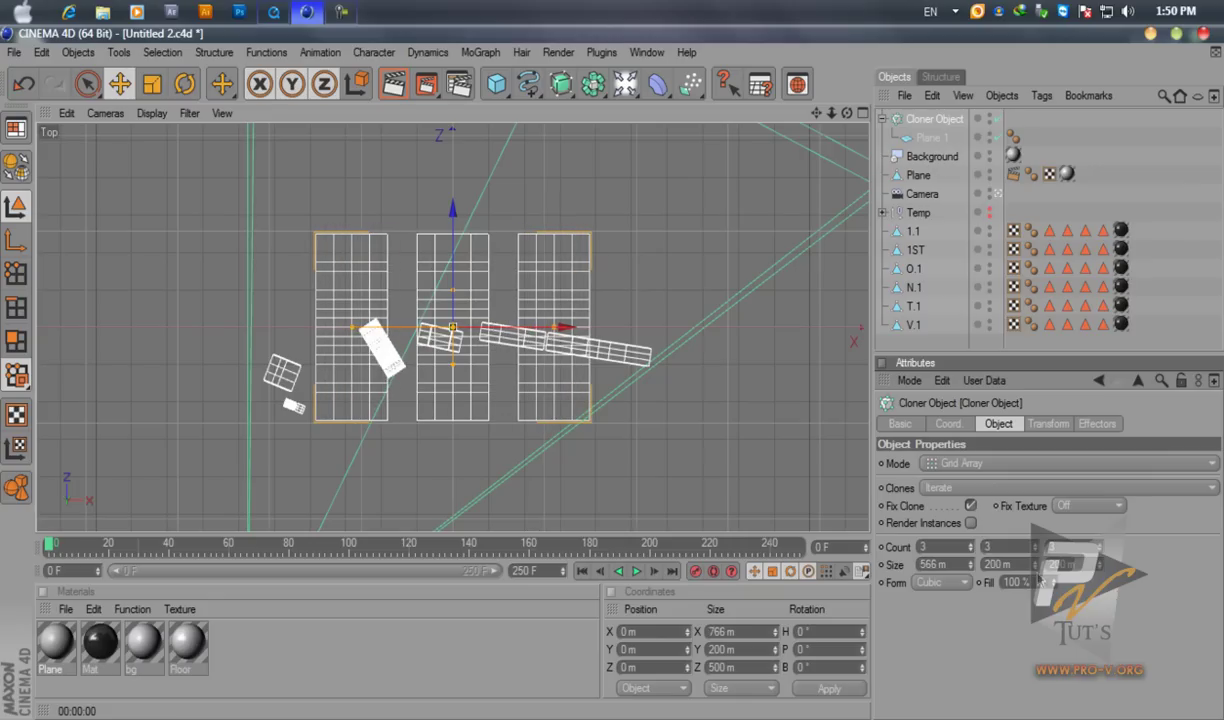
pyautogui.moveTo(1035, 565); pyautogui.dragTo(974, 544)
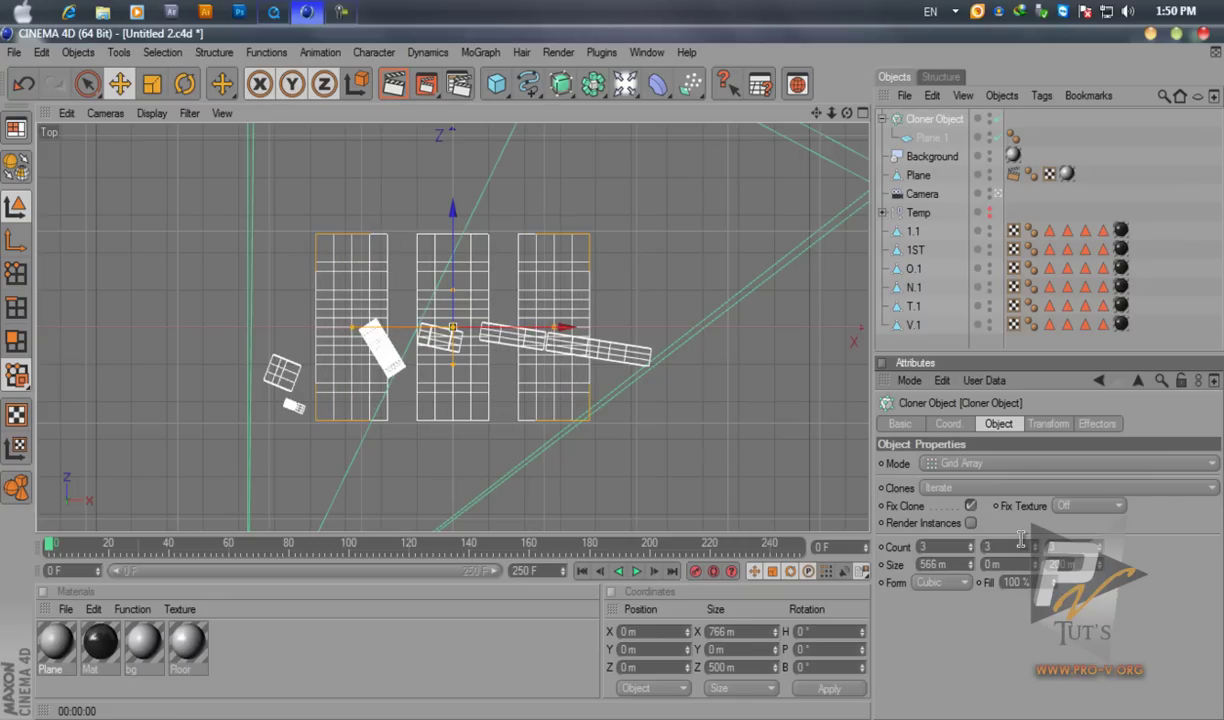
pyautogui.moveTo(1103, 566); pyautogui.dragTo(1101, 568)
pyautogui.moveTo(972, 567); pyautogui.dragTo(969, 568)
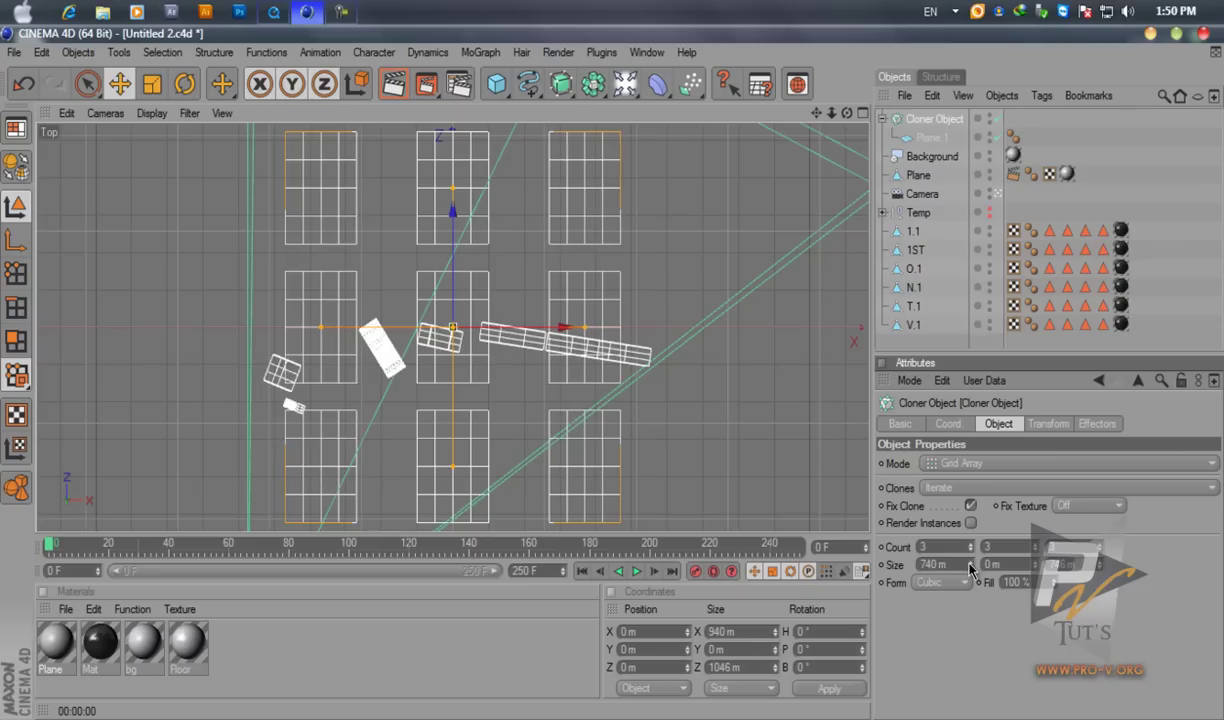
# Resize the cloned plane to a width of 300 m and a height of 200 m, and reselect the cloner
pyautogui.click(944, 139)
pyautogui.click(998, 480)
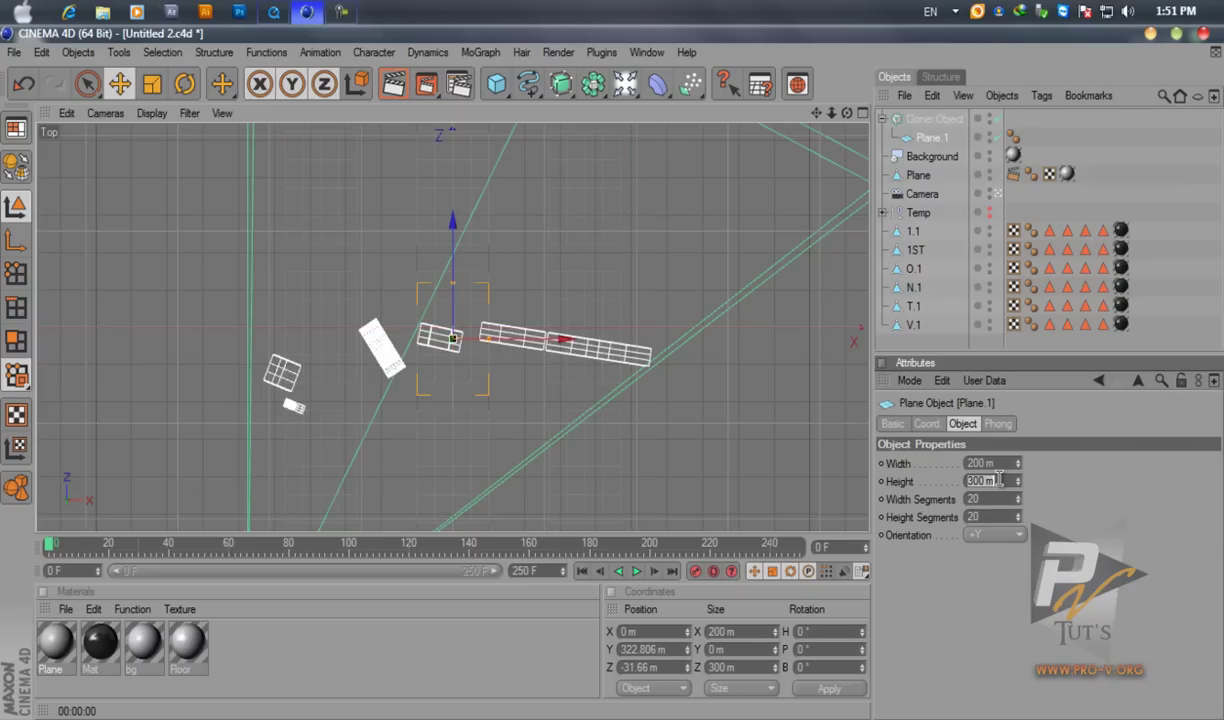
pyautogui.write('200')
pyautogui.press('Return')
pyautogui.click(1002, 462)
pyautogui.write('300')
pyautogui.press('Return')
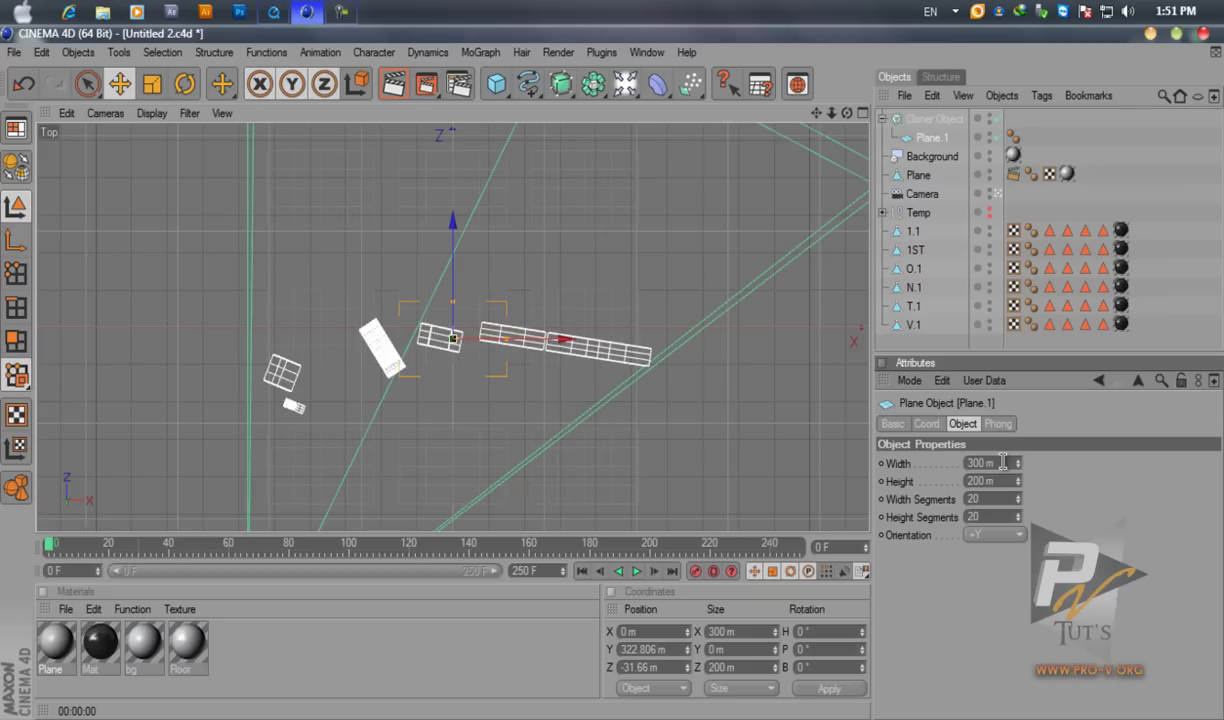
pyautogui.click(923, 120)
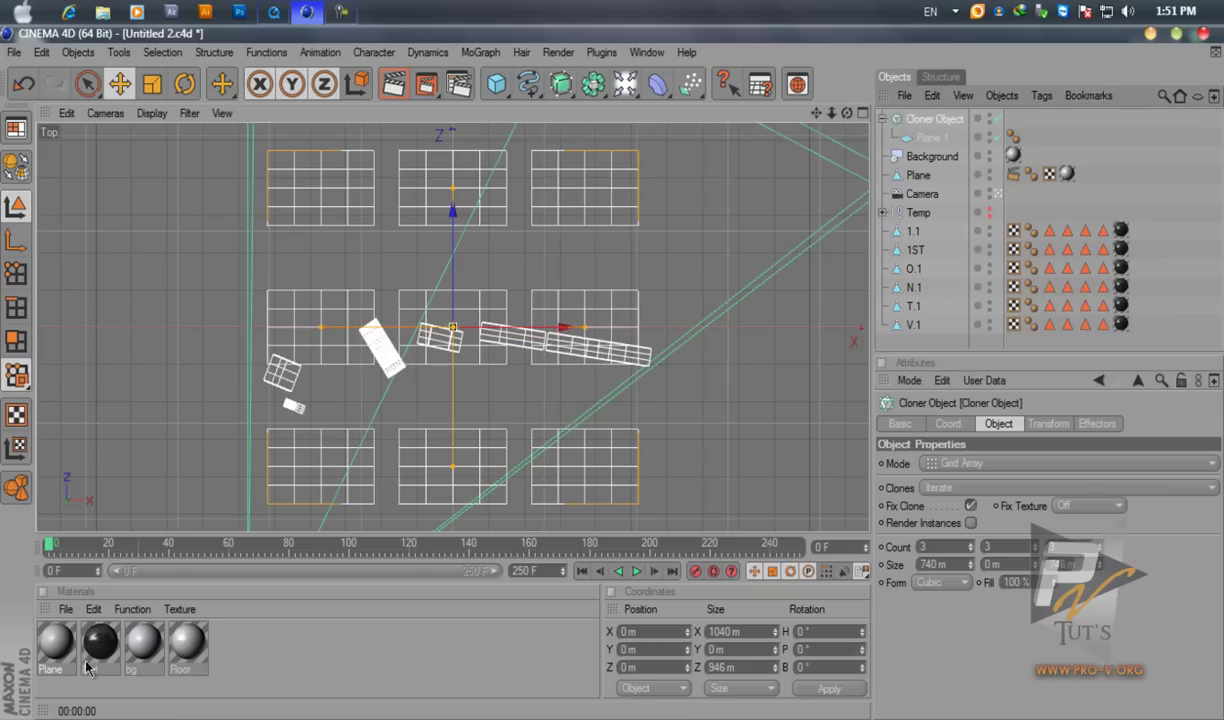
# Switch the Plane material from color to luminance at 300% brightness and assign it to the cloner
pyautogui.doubleClick(57, 648)
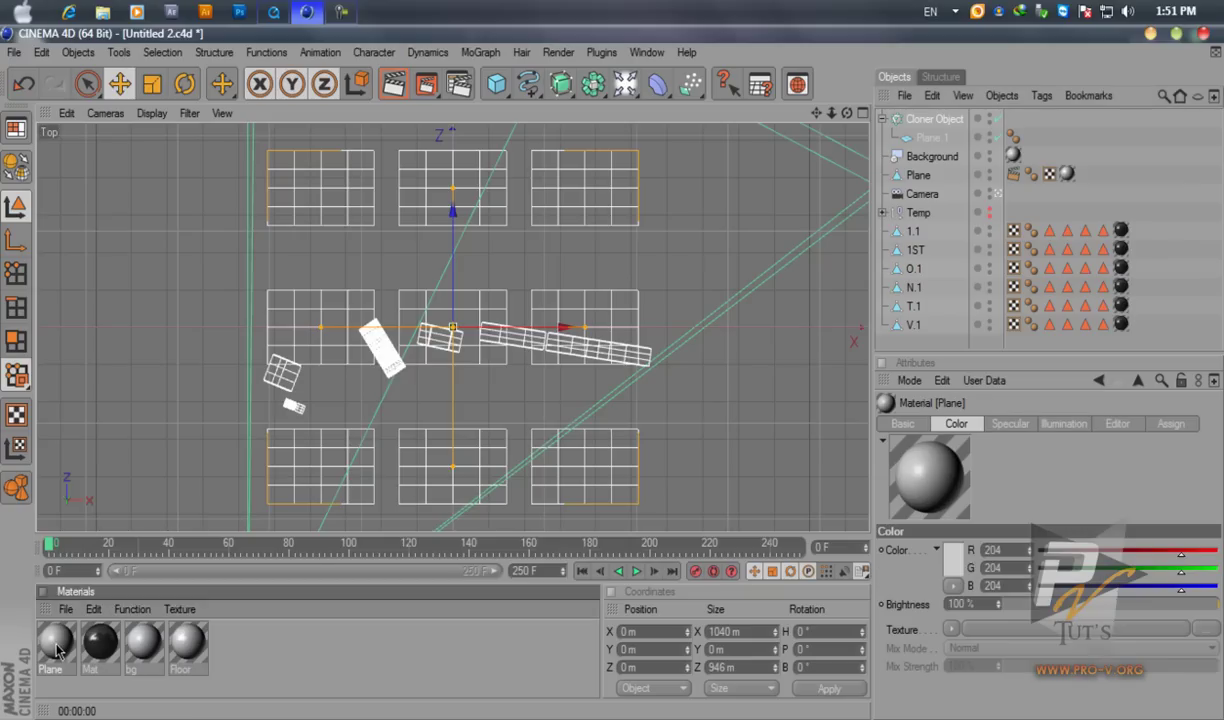
pyautogui.click(349, 296)
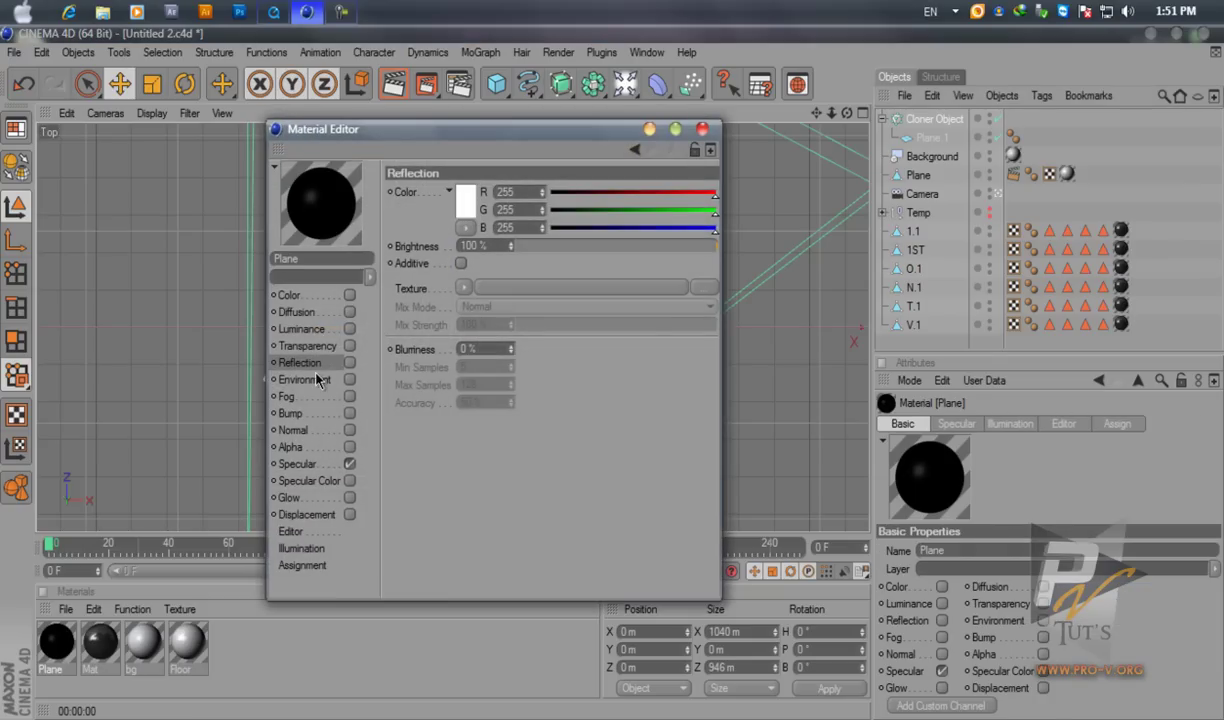
pyautogui.click(300, 329)
pyautogui.click(349, 329)
pyautogui.doubleClick(474, 247)
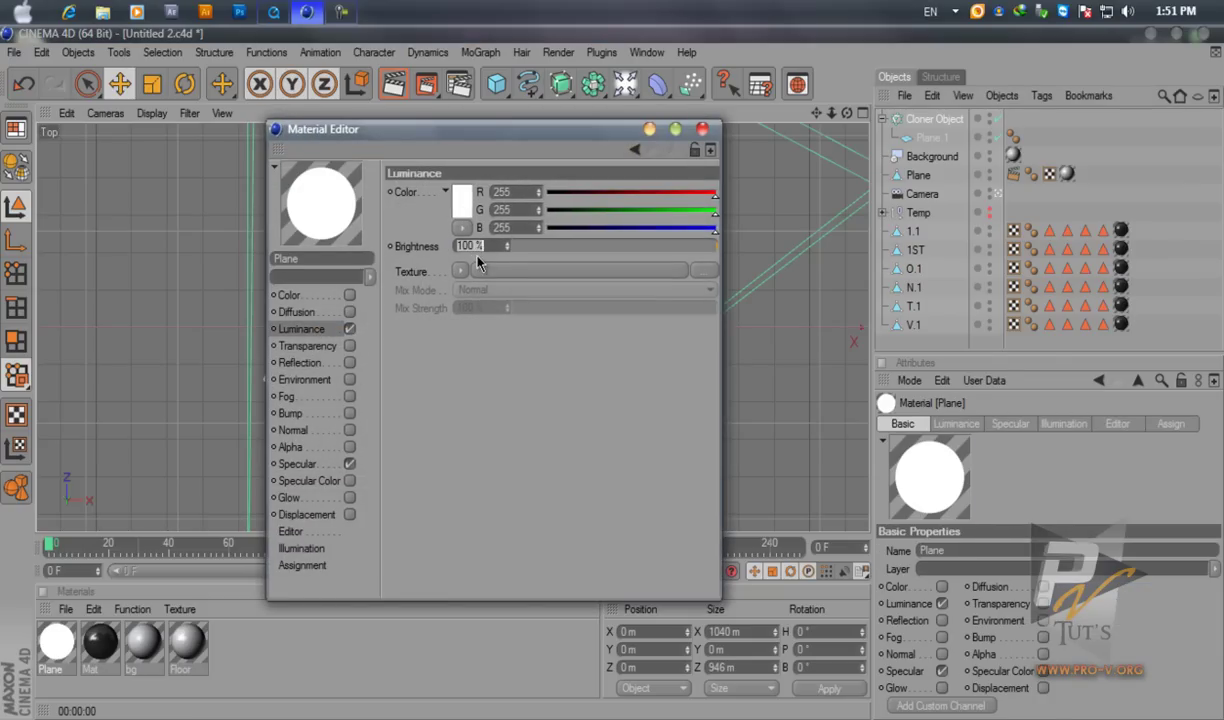
pyautogui.write('300')
pyautogui.press('Return')
pyautogui.click(702, 130)
pyautogui.moveTo(45, 652); pyautogui.dragTo(926, 119)
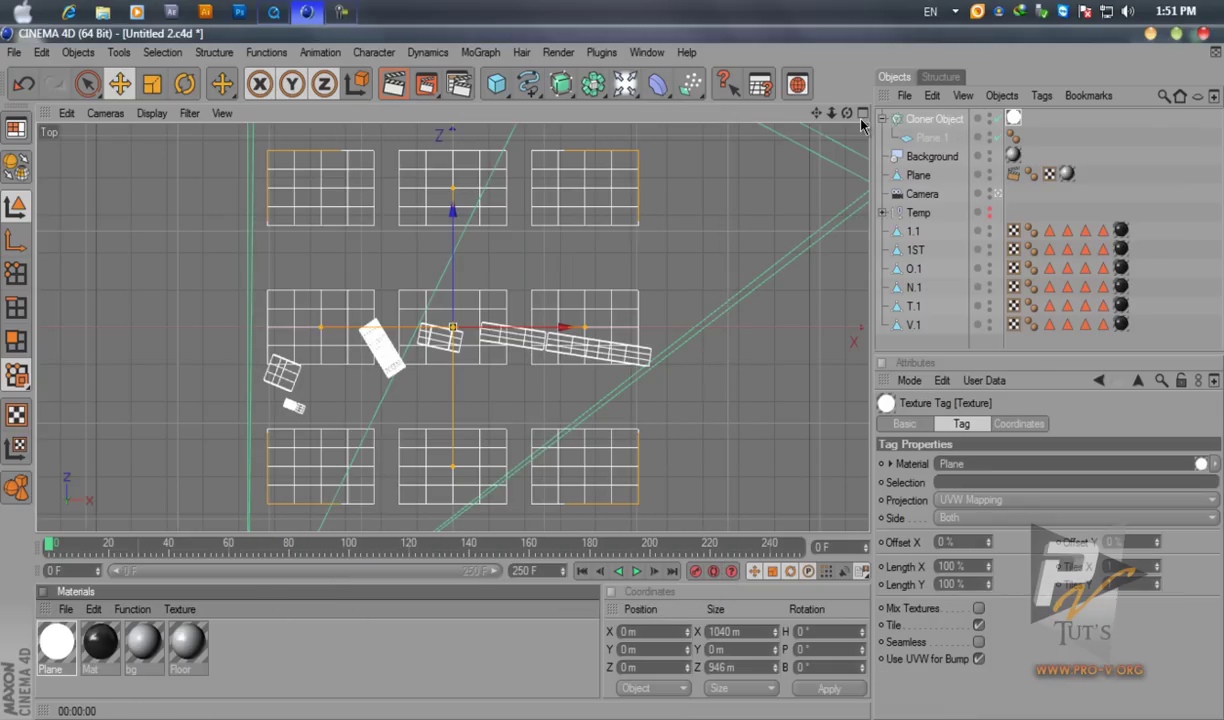
# Raise the cloned planes above the letters to about Y 320 m in the perspective view
pyautogui.click(862, 114)
pyautogui.middleClick(518, 254)
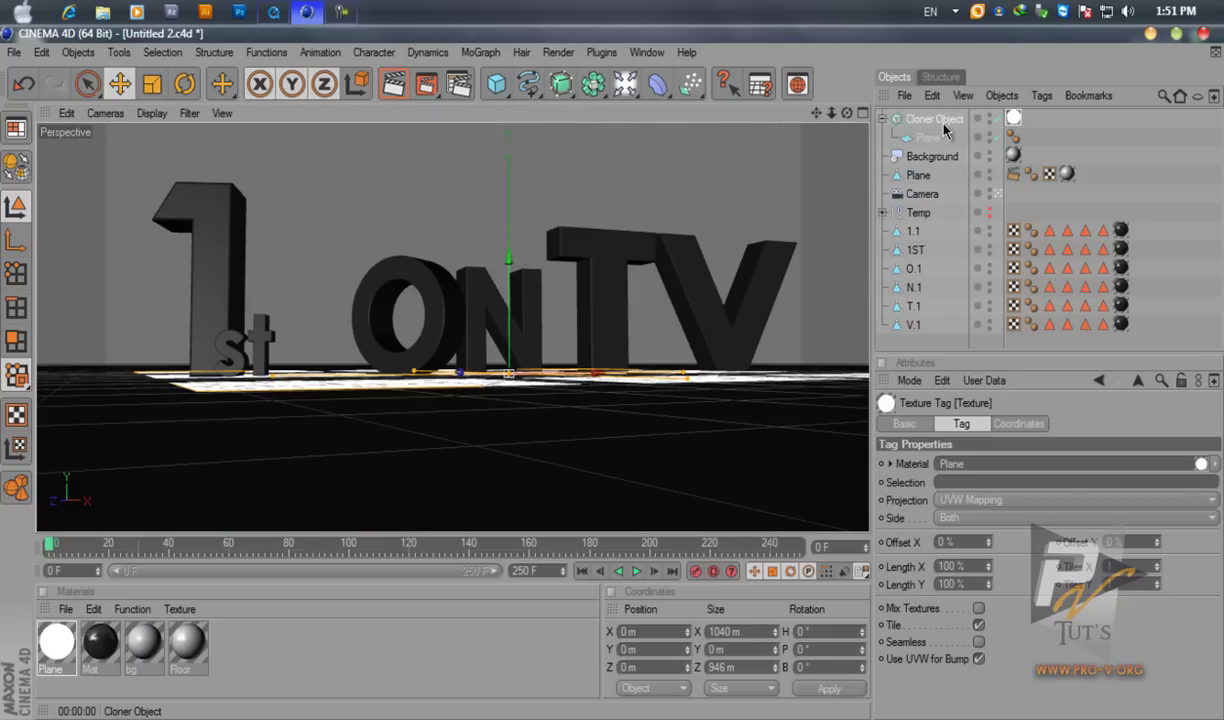
pyautogui.moveTo(508, 318); pyautogui.dragTo(612, 375)
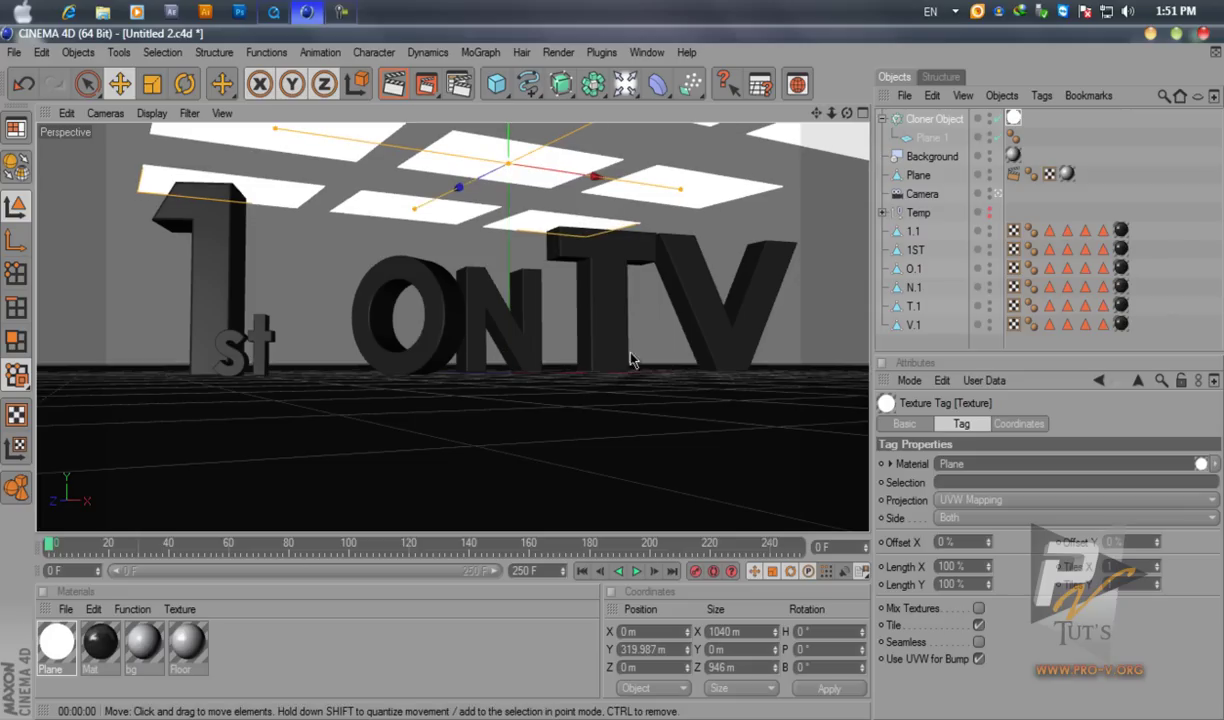
# Render the view with the cloner hidden and again with it shown to compare the letter reflections
pyautogui.click(991, 118)
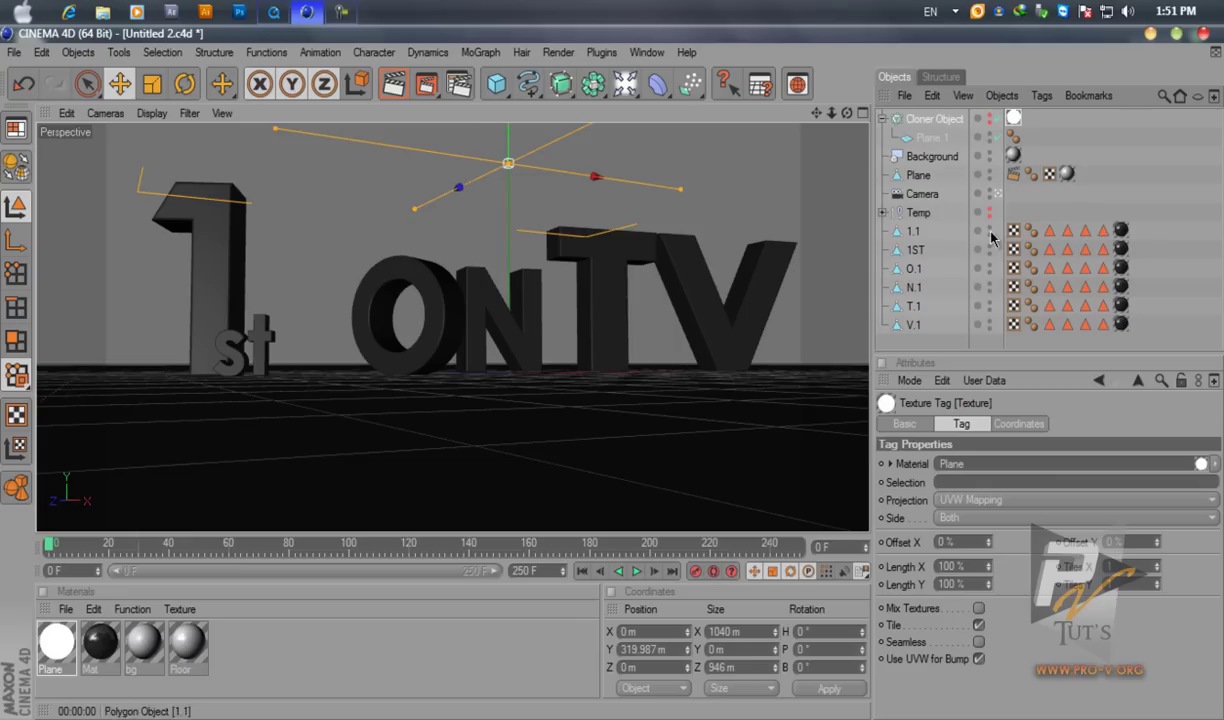
pyautogui.click(400, 88)
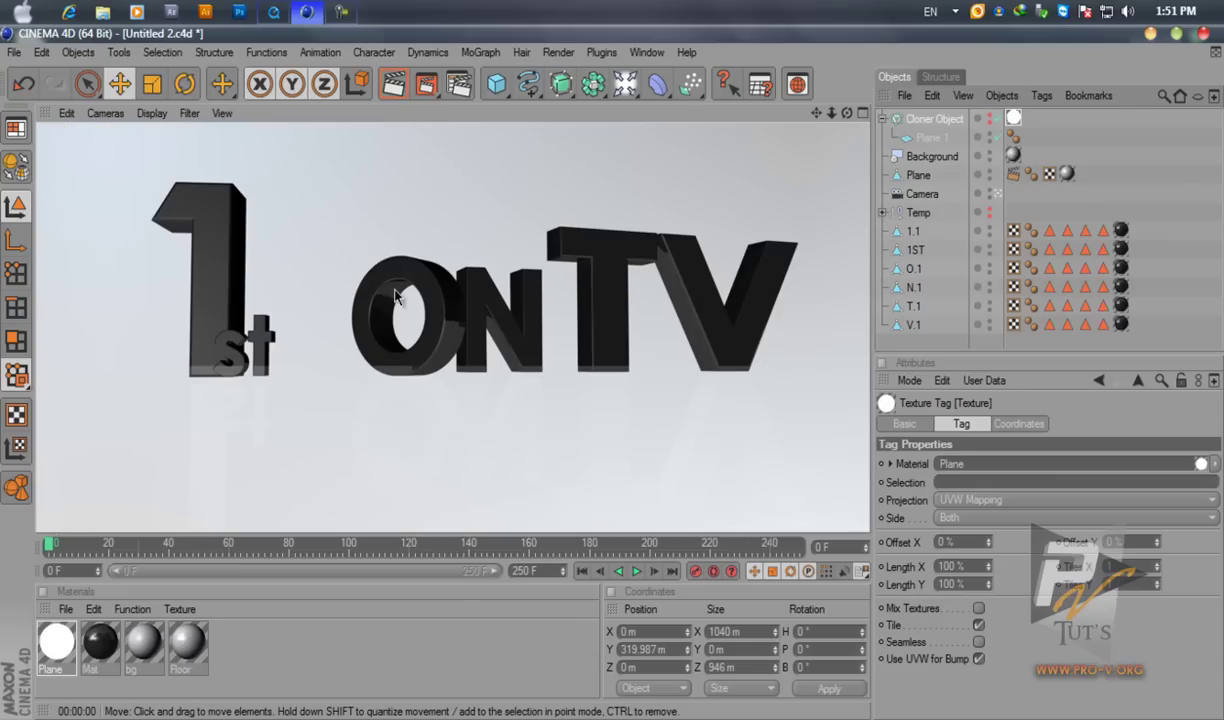
pyautogui.click(990, 120)
pyautogui.click(393, 84)
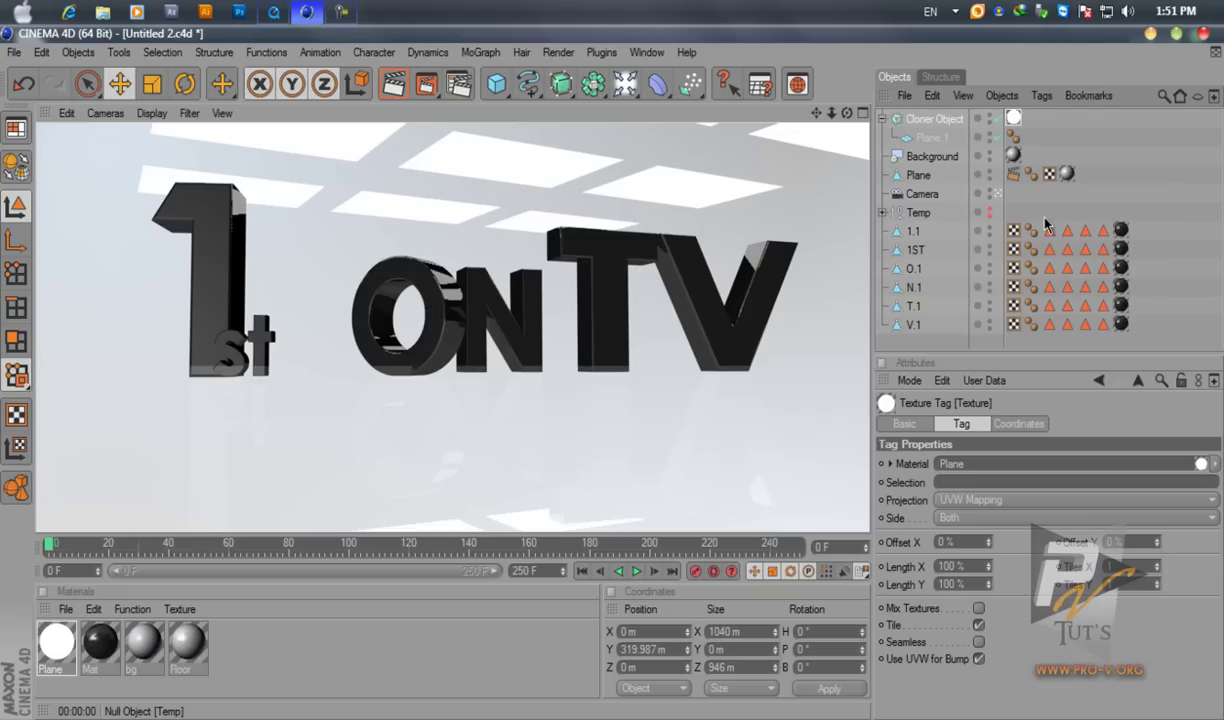
# Add a Compositing tag to the cloner and disable Seen by Camera
pyautogui.rightClick(943, 120)
pyautogui.moveTo(973, 123)
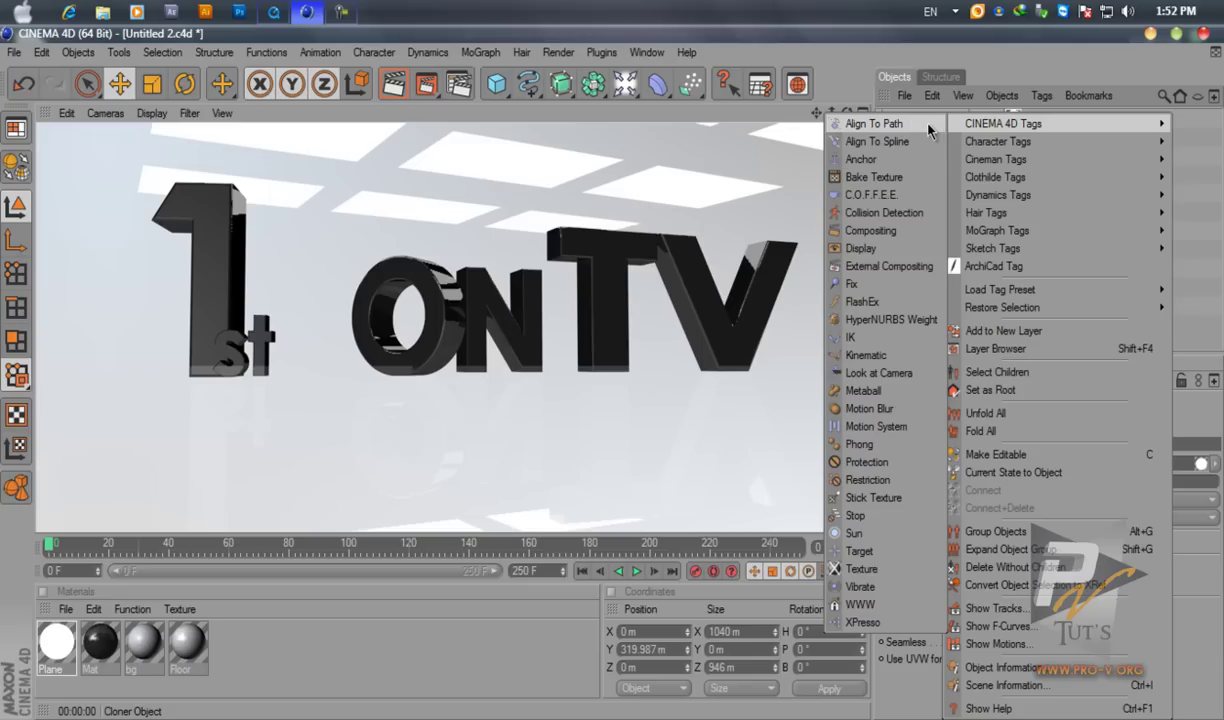
pyautogui.click(872, 230)
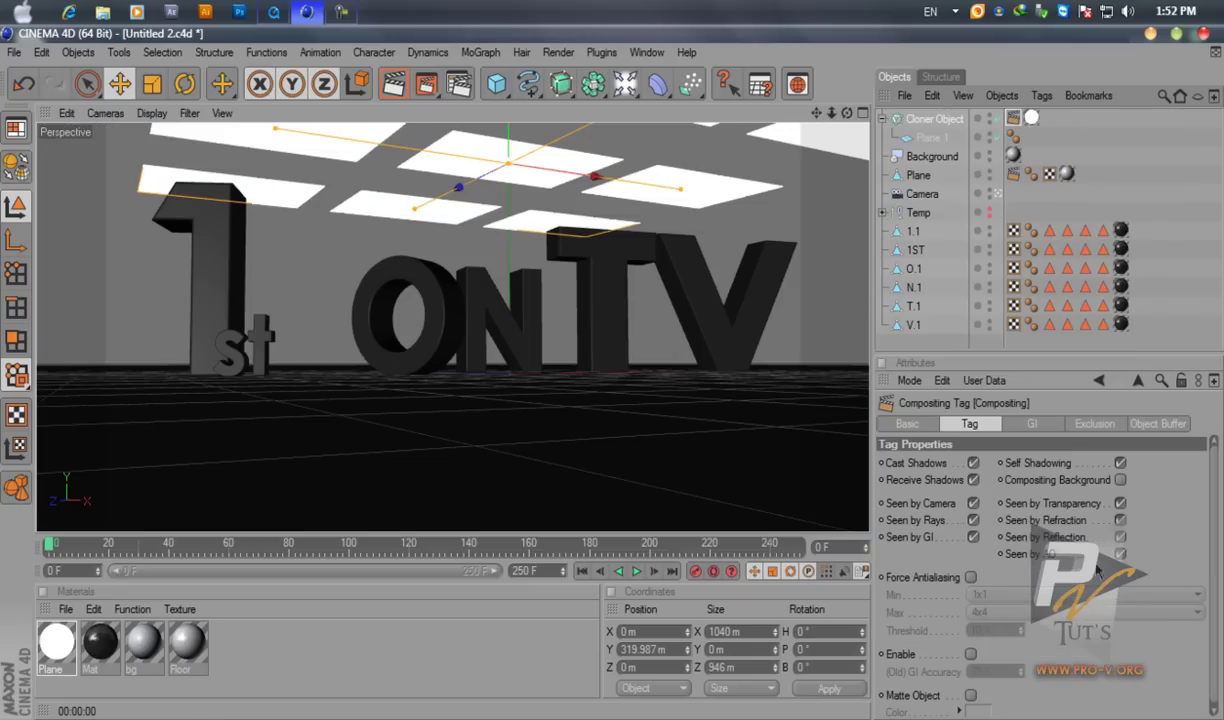
pyautogui.click(973, 504)
pyautogui.click(754, 391)
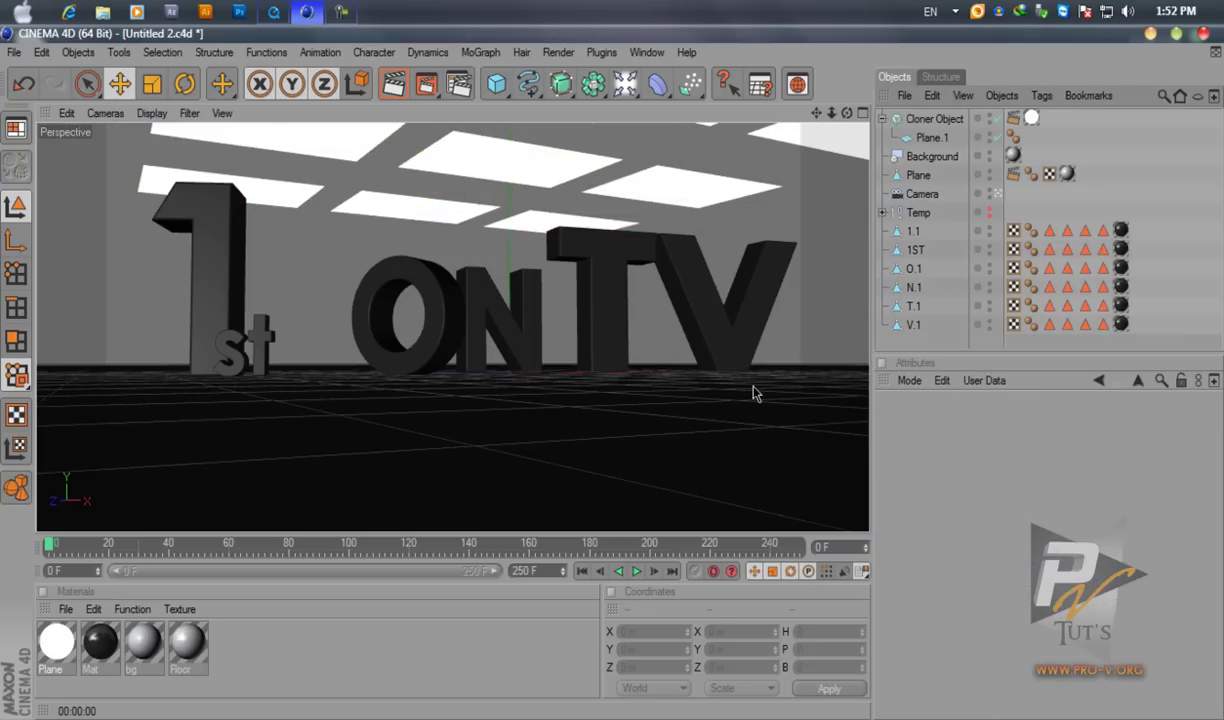
# Render the scene to the Picture Viewer and inspect the letters' reflections at 100% zoom
pyautogui.click(436, 88)
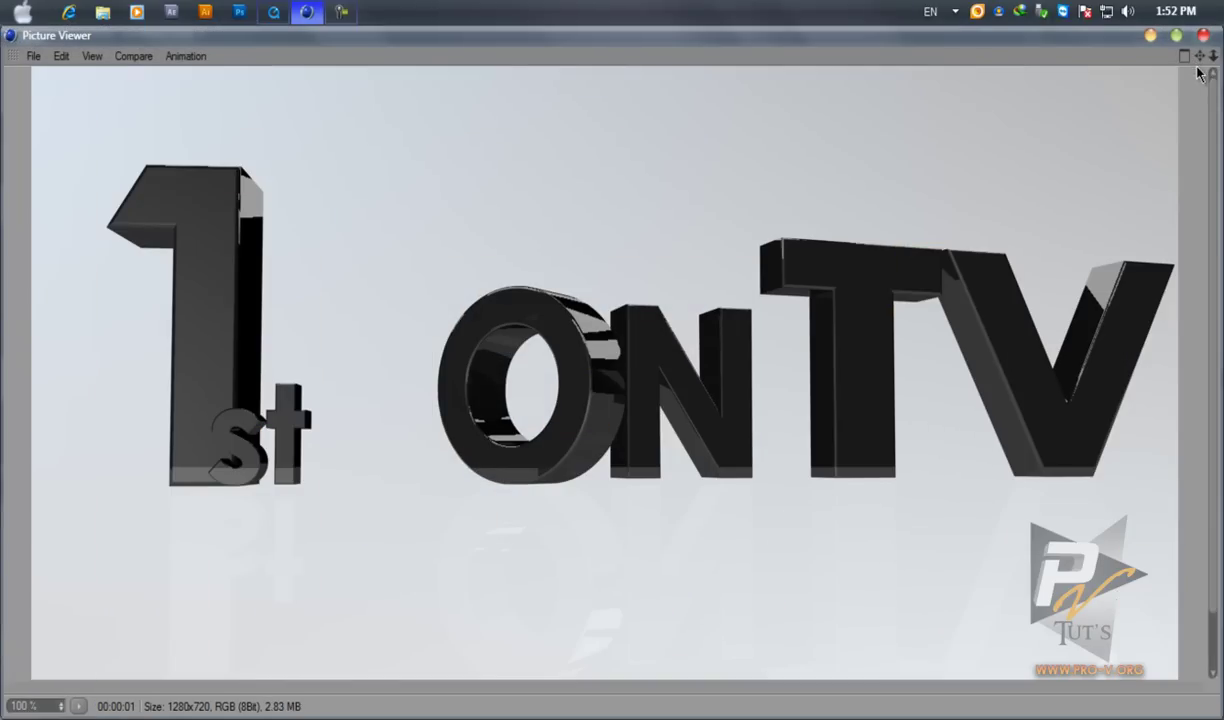
pyautogui.click(78, 706)
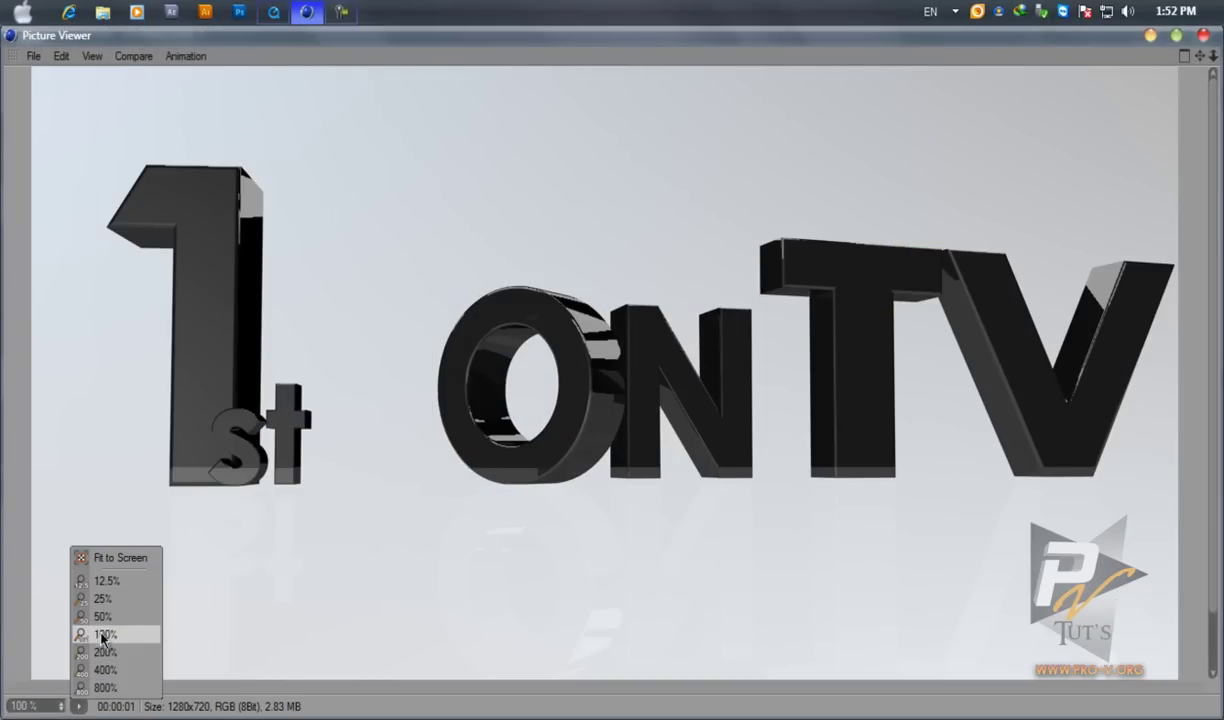
pyautogui.click(102, 636)
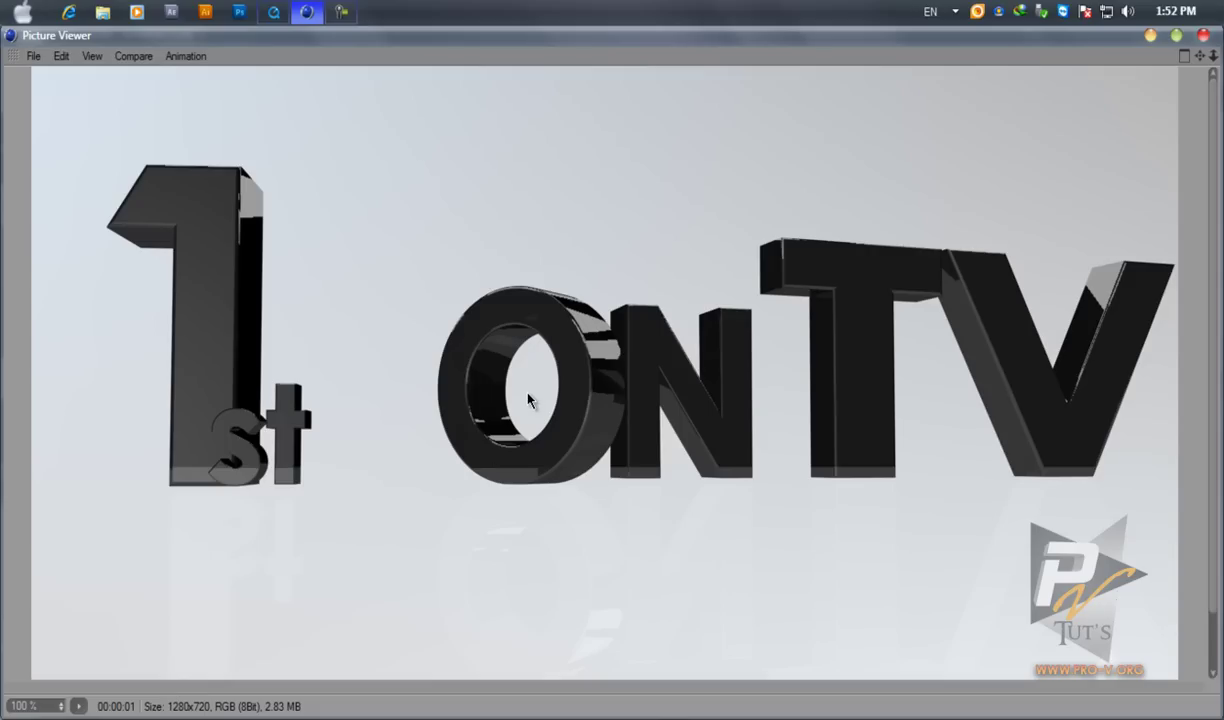
pyautogui.click(1152, 35)
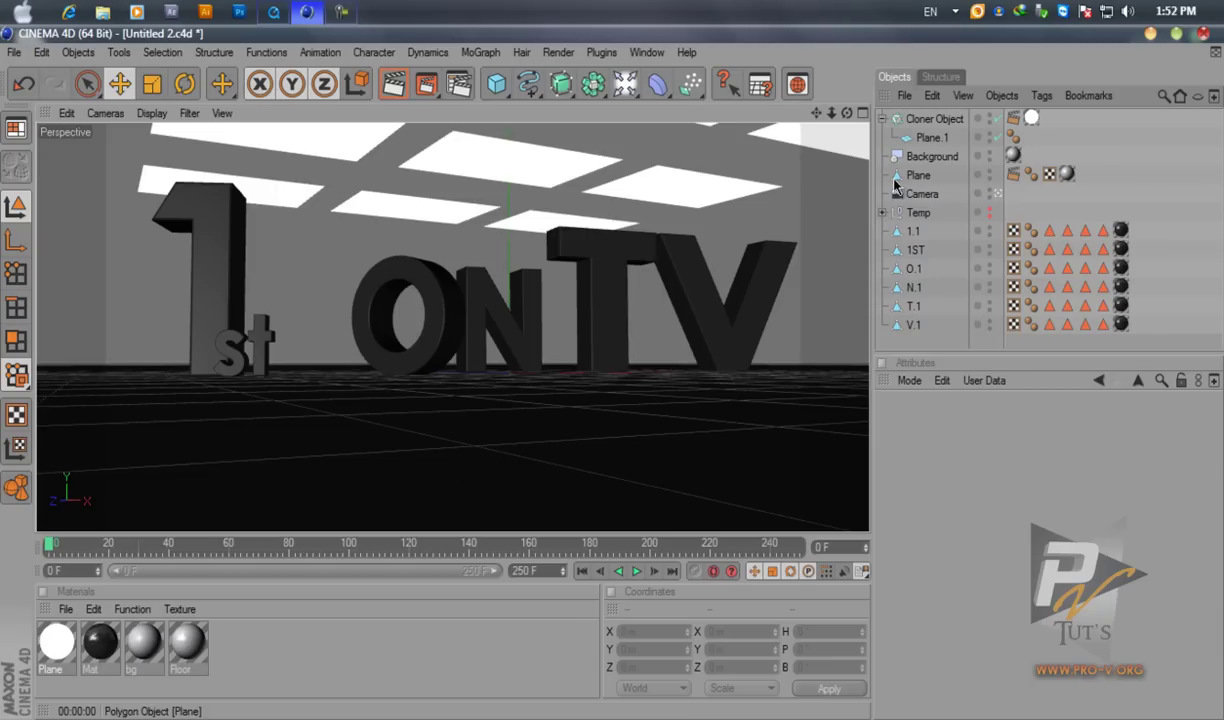
# Enable Render Instances on the cloner
pyautogui.click(928, 118)
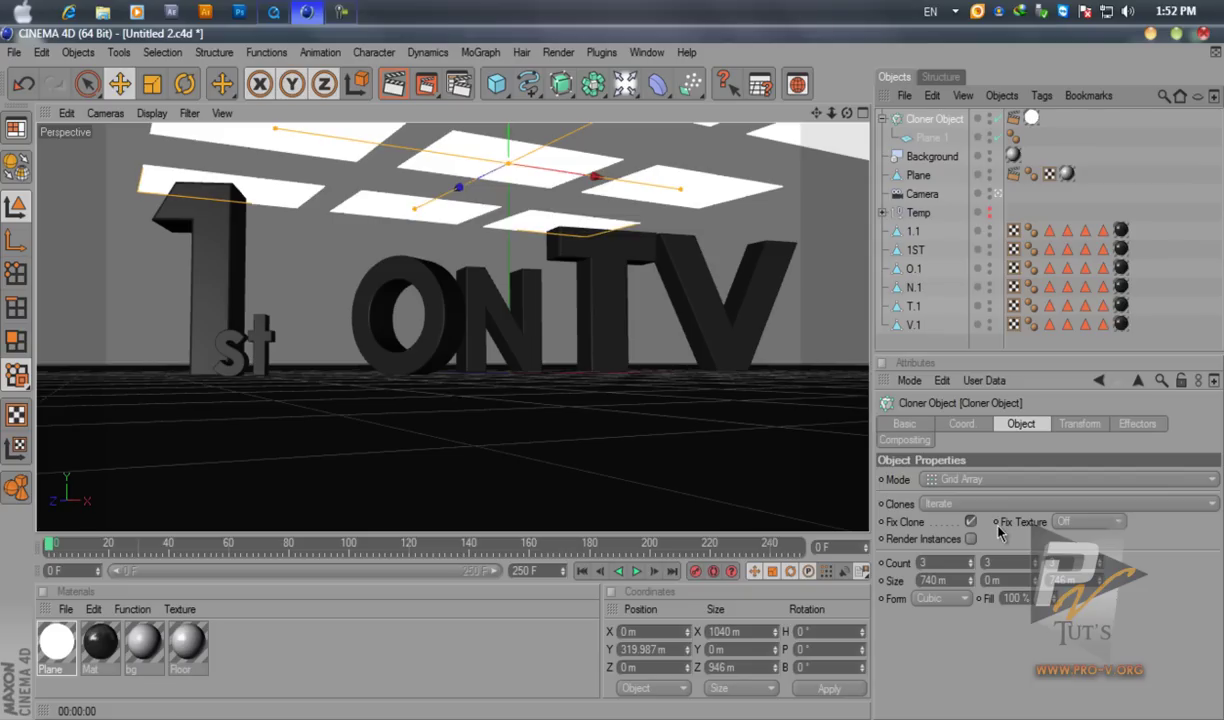
pyautogui.click(970, 539)
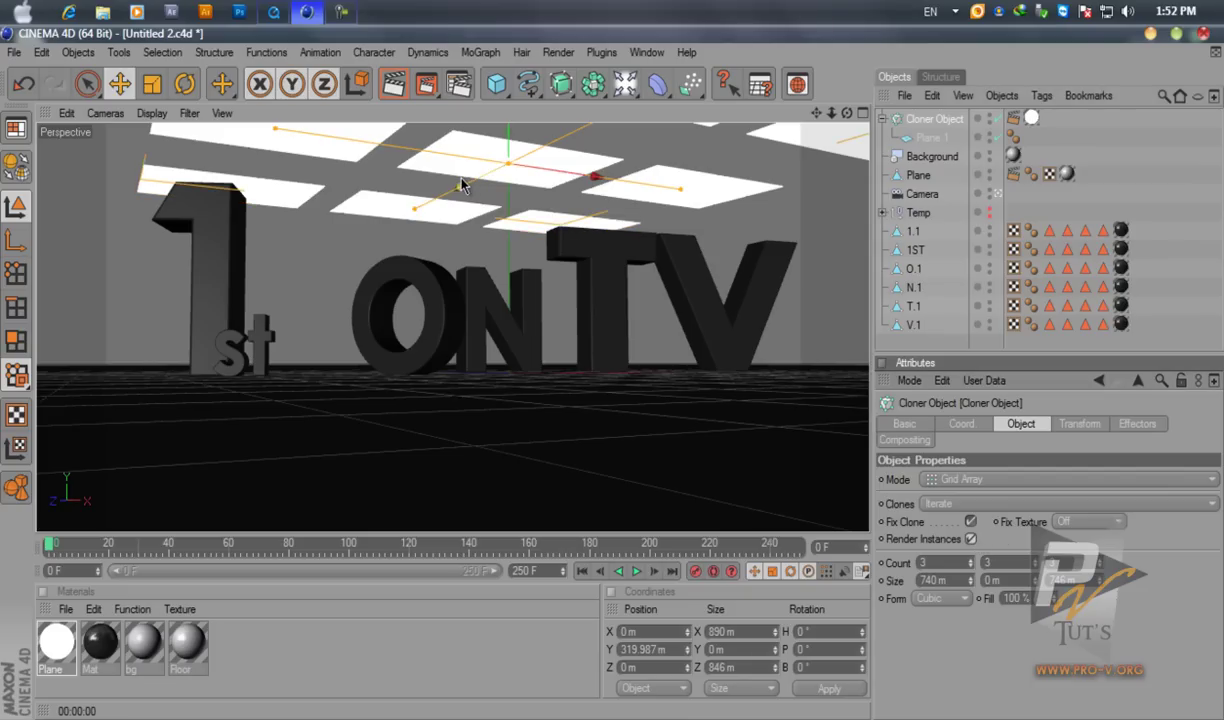
# Resize the cloner's grid array to 700 m in X and about 501 m in Z
pyautogui.click(932, 140)
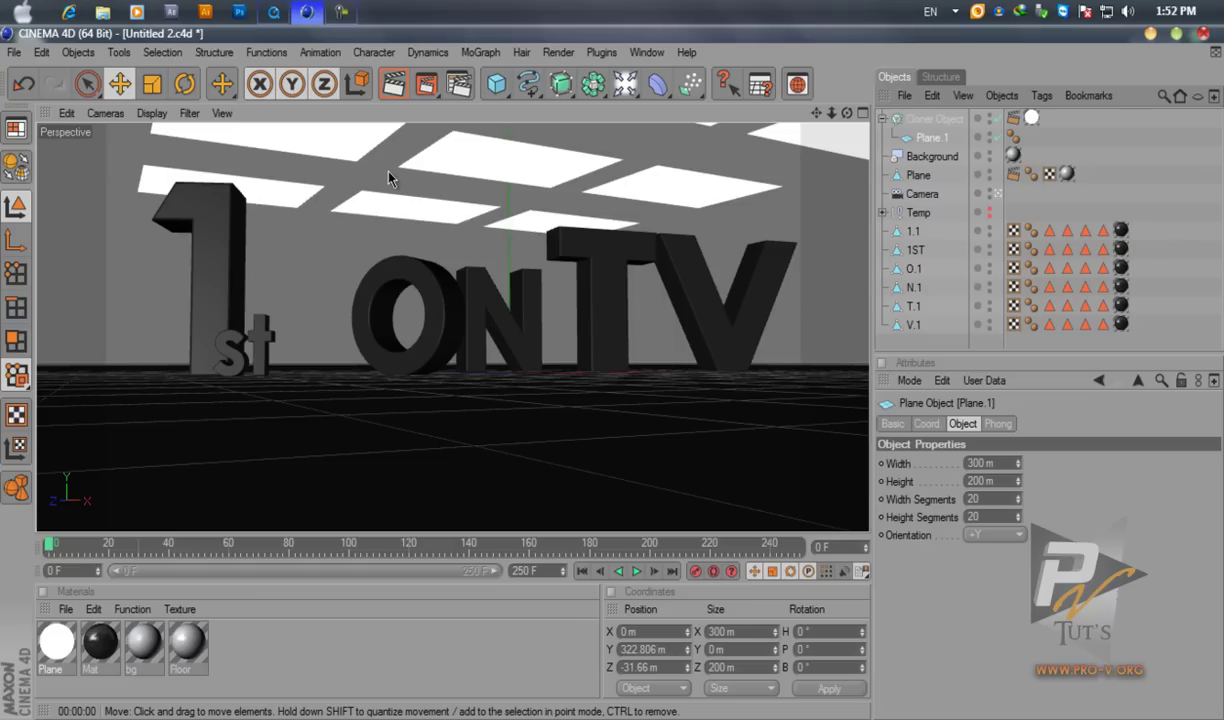
pyautogui.click(932, 120)
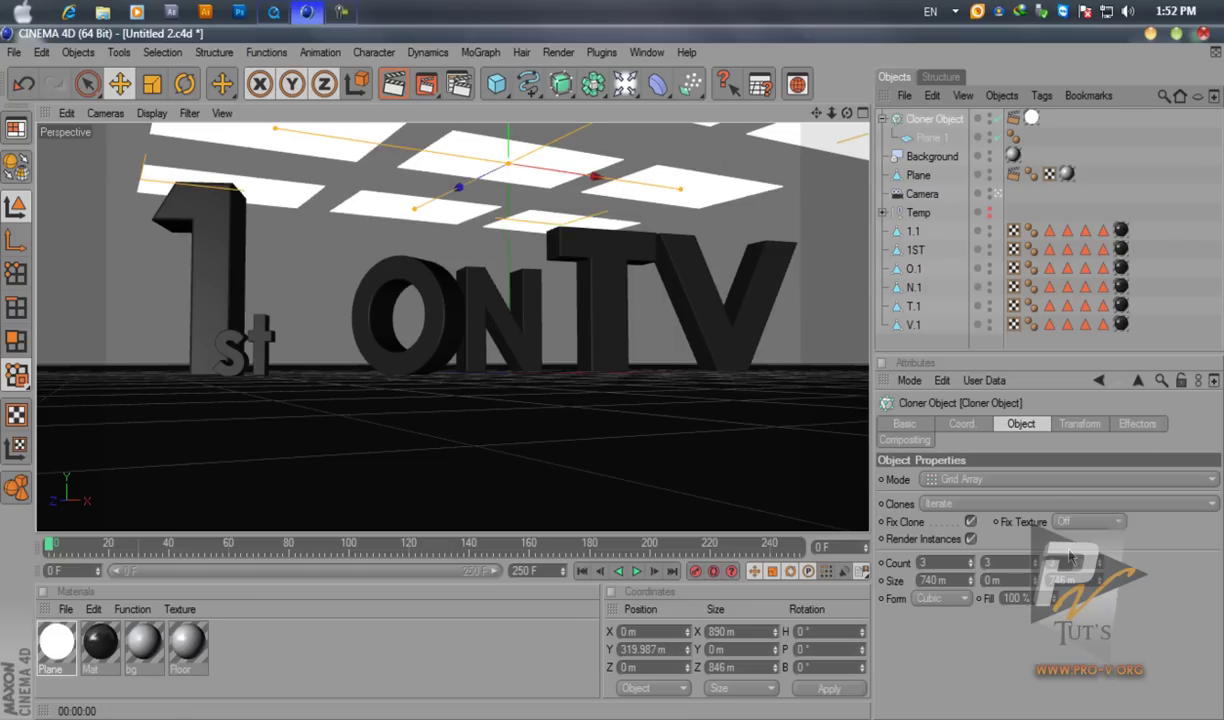
pyautogui.moveTo(1101, 584); pyautogui.dragTo(1043, 553)
pyautogui.click(955, 583)
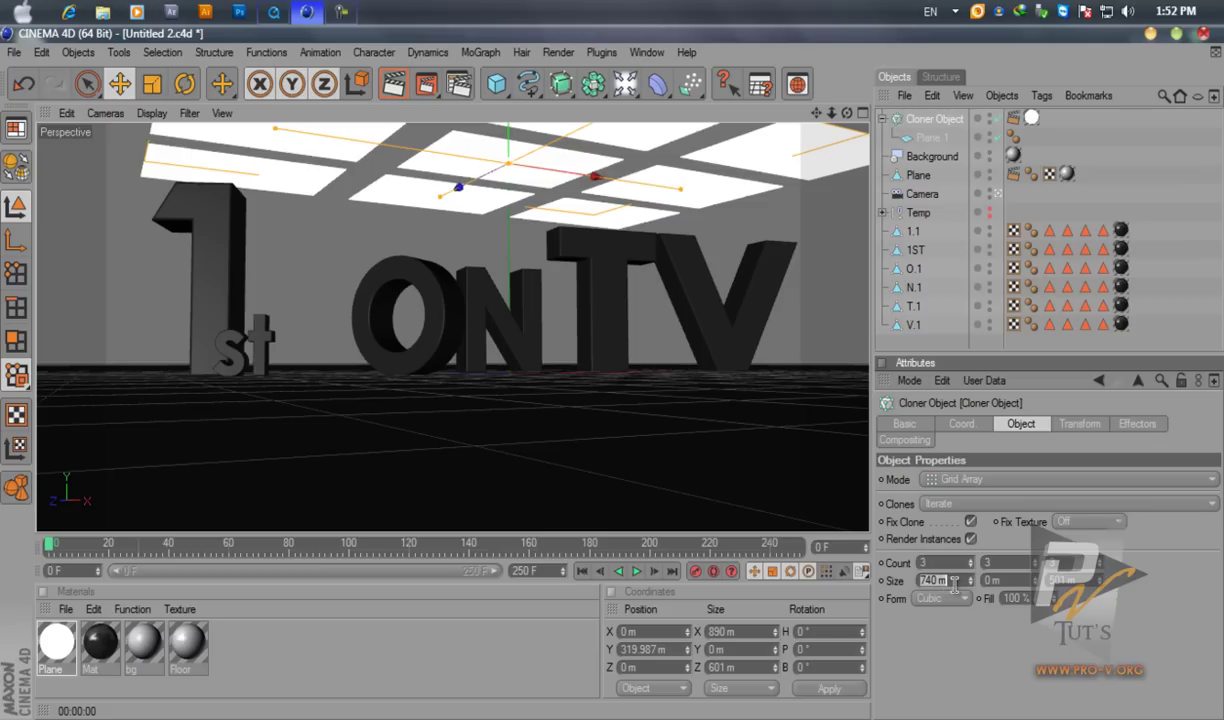
pyautogui.write('500')
pyautogui.press('Return')
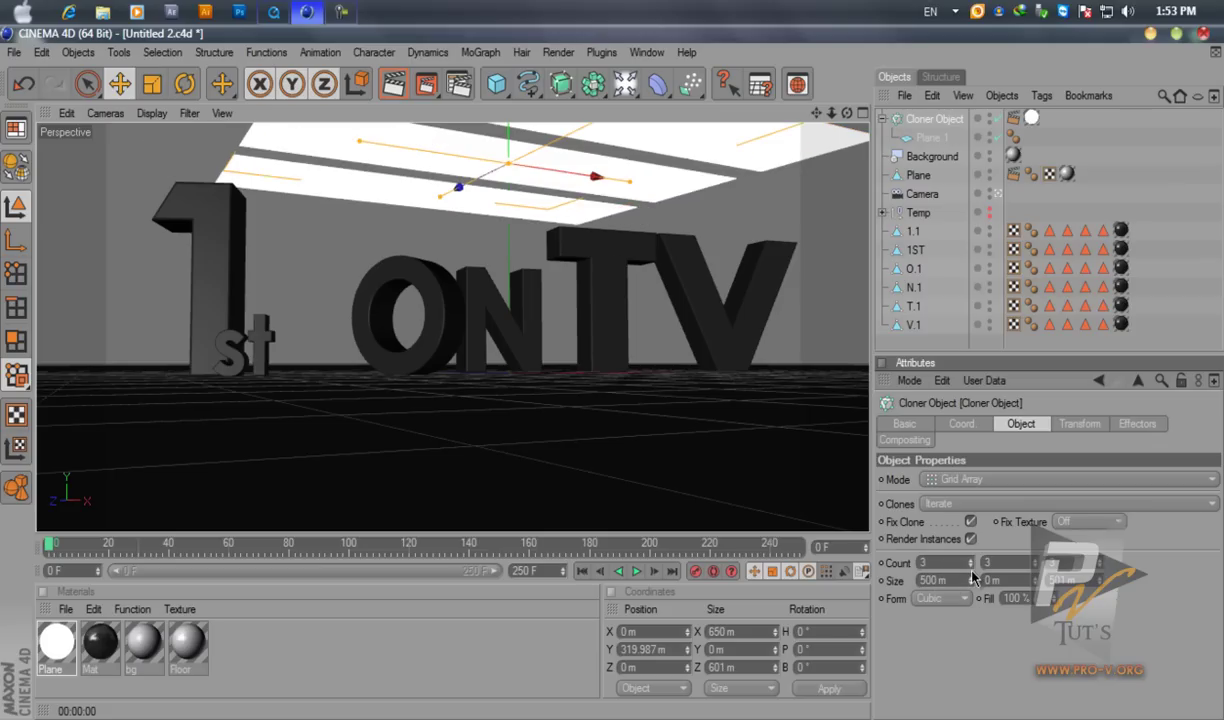
pyautogui.click(960, 580)
pyautogui.write('700')
pyautogui.press('Return')
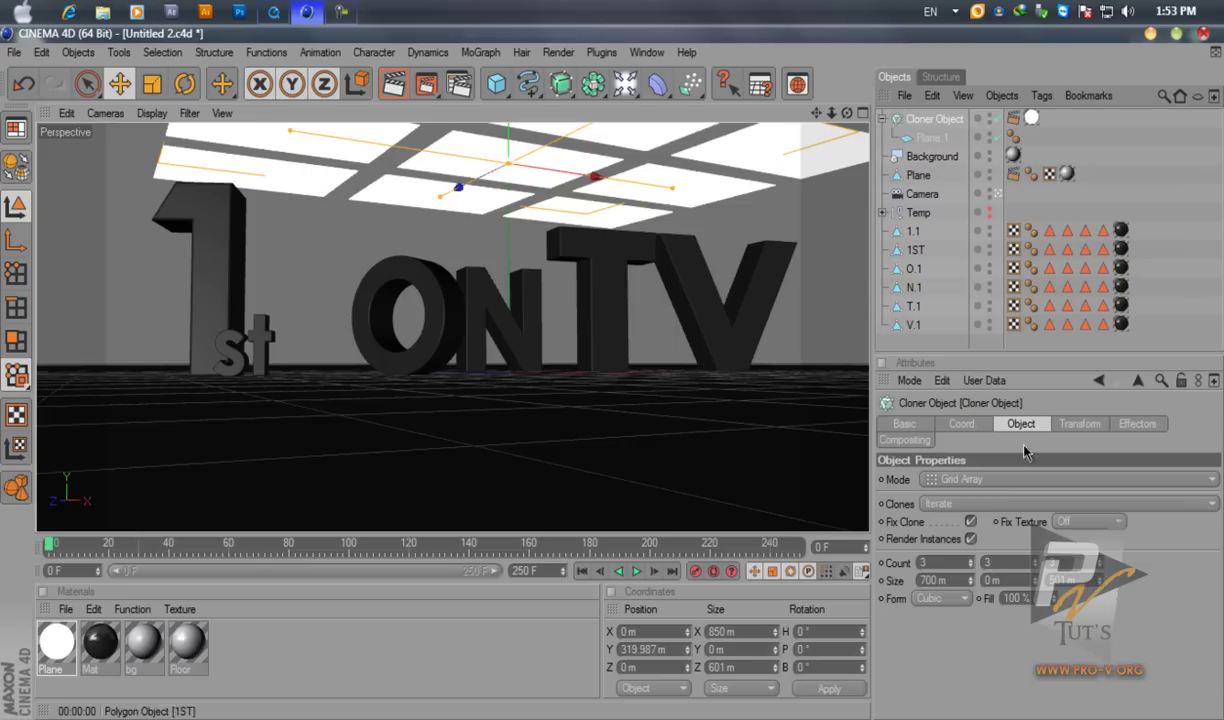
# Try the cloner in Radial mode with a radius of about 155 m
pyautogui.click(993, 480)
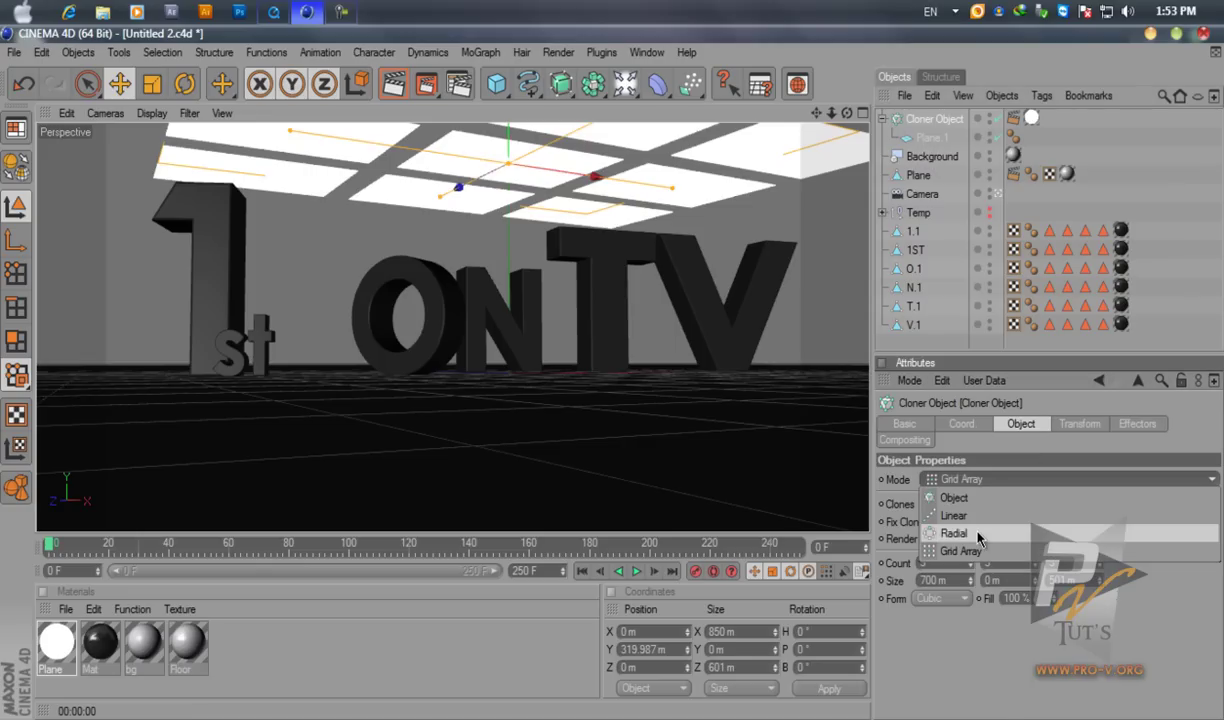
pyautogui.click(945, 533)
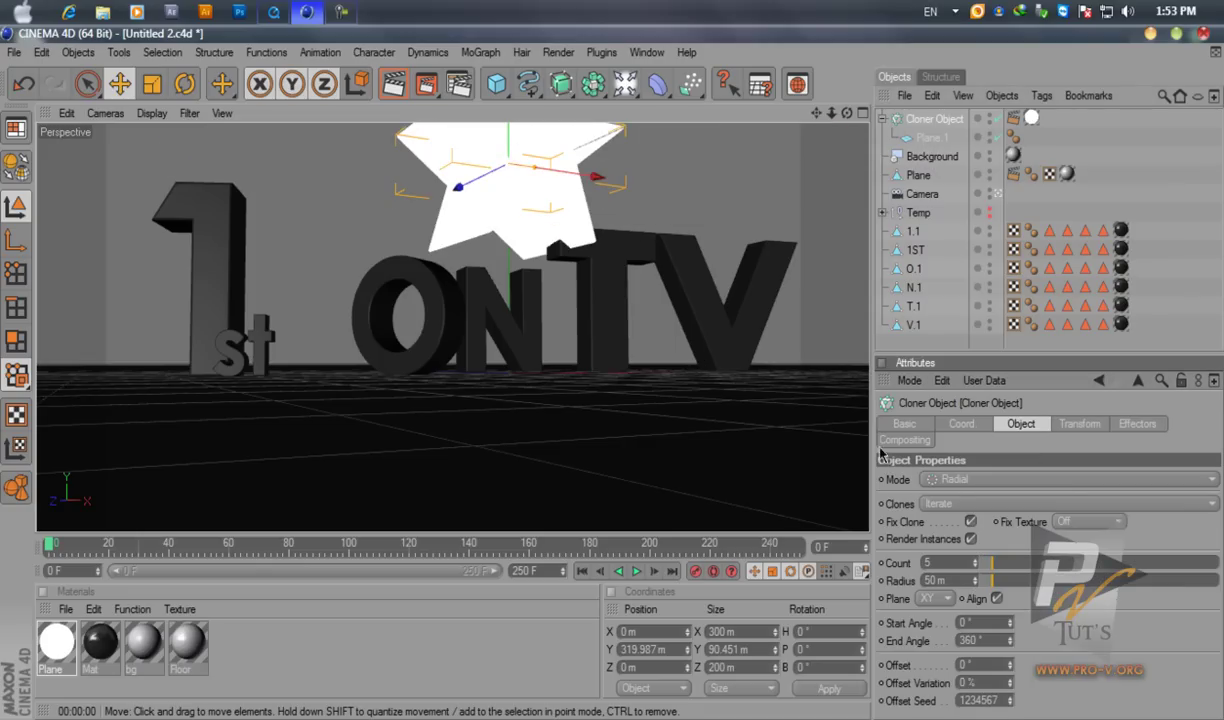
pyautogui.moveTo(993, 590); pyautogui.dragTo(1016, 590)
# Rotate the radial cloner to a 90° pitch using the front view, then return to the perspective view
pyautogui.click(862, 113)
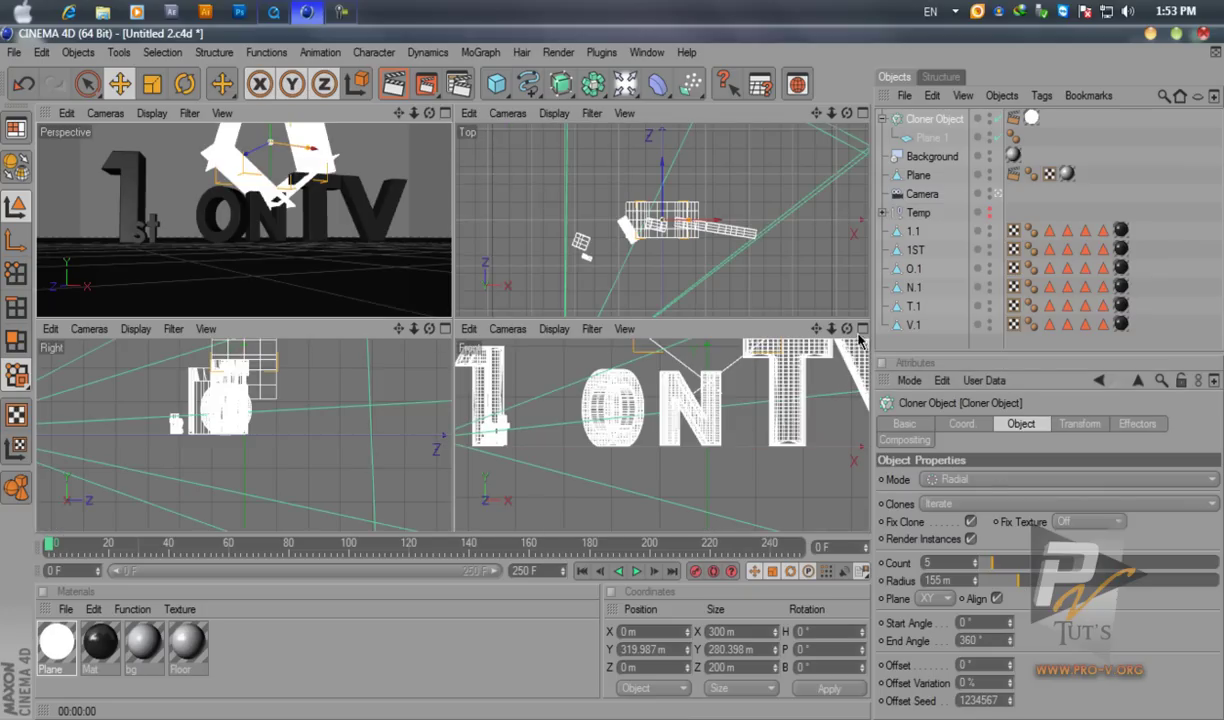
pyautogui.click(862, 329)
pyautogui.keyDown('alt'); pyautogui.moveTo(609, 404); pyautogui.dragTo(617, 374, button='middle'); pyautogui.keyUp('alt')
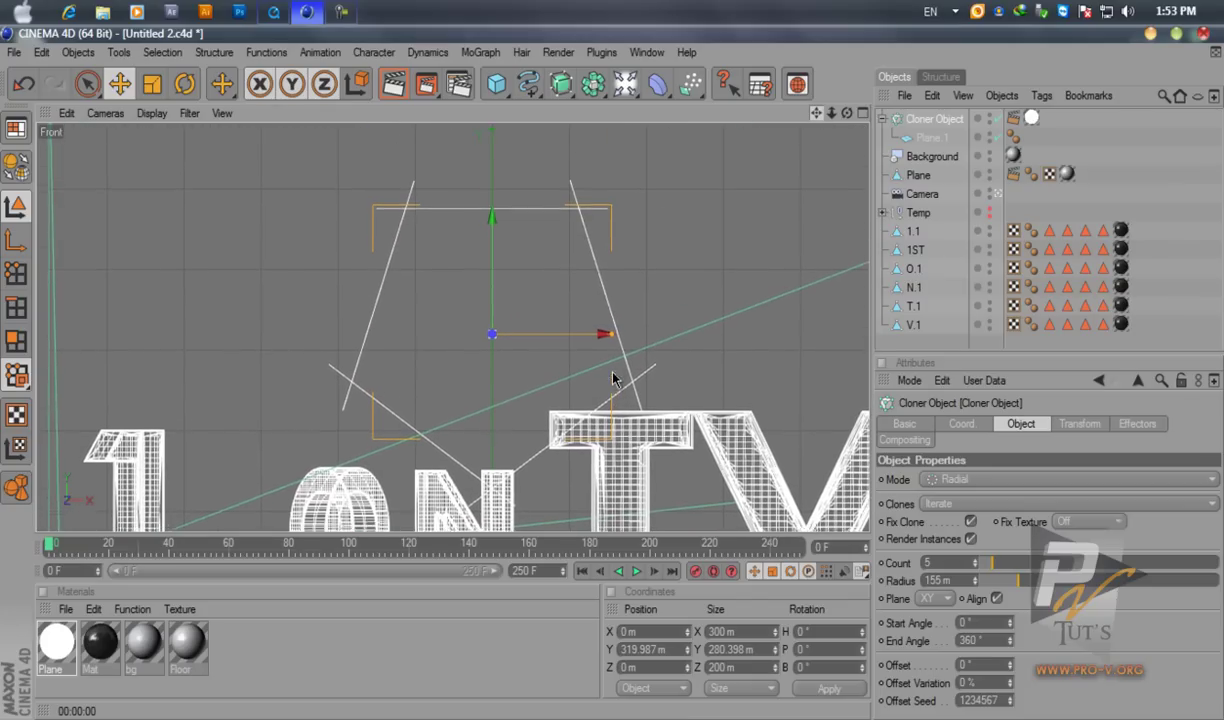
pyautogui.click(185, 84)
pyautogui.moveTo(492, 260); pyautogui.dragTo(467, 338)
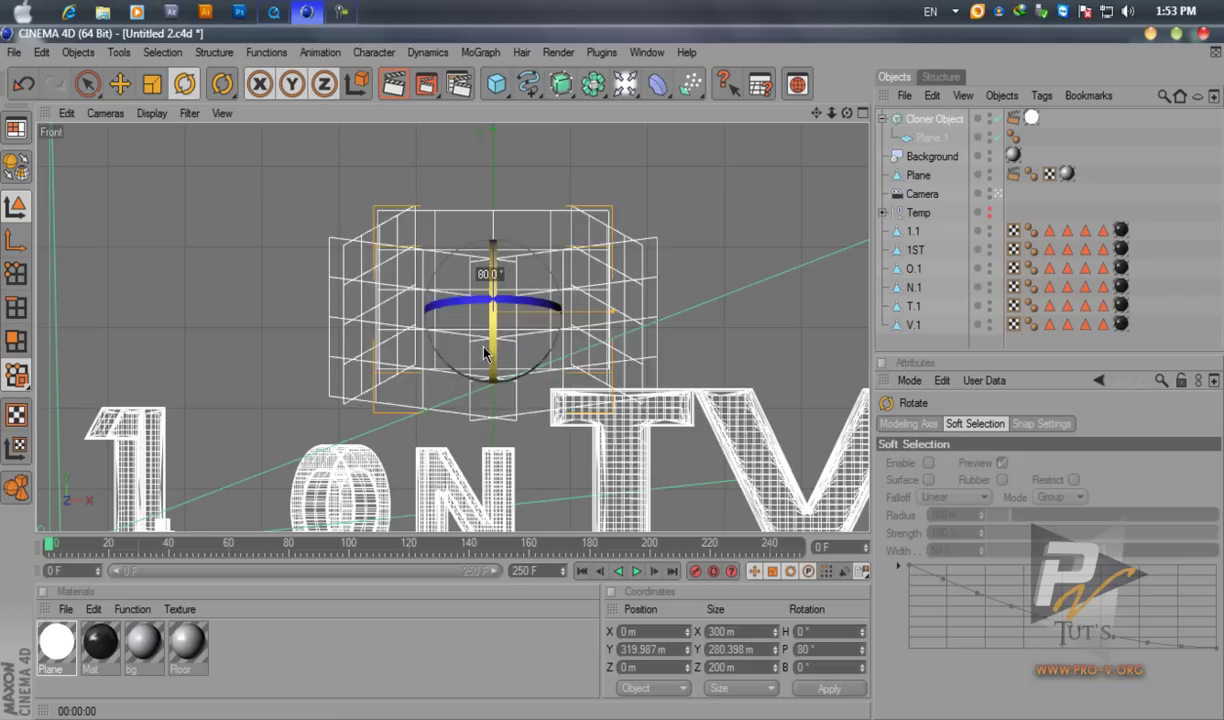
pyautogui.click(863, 113)
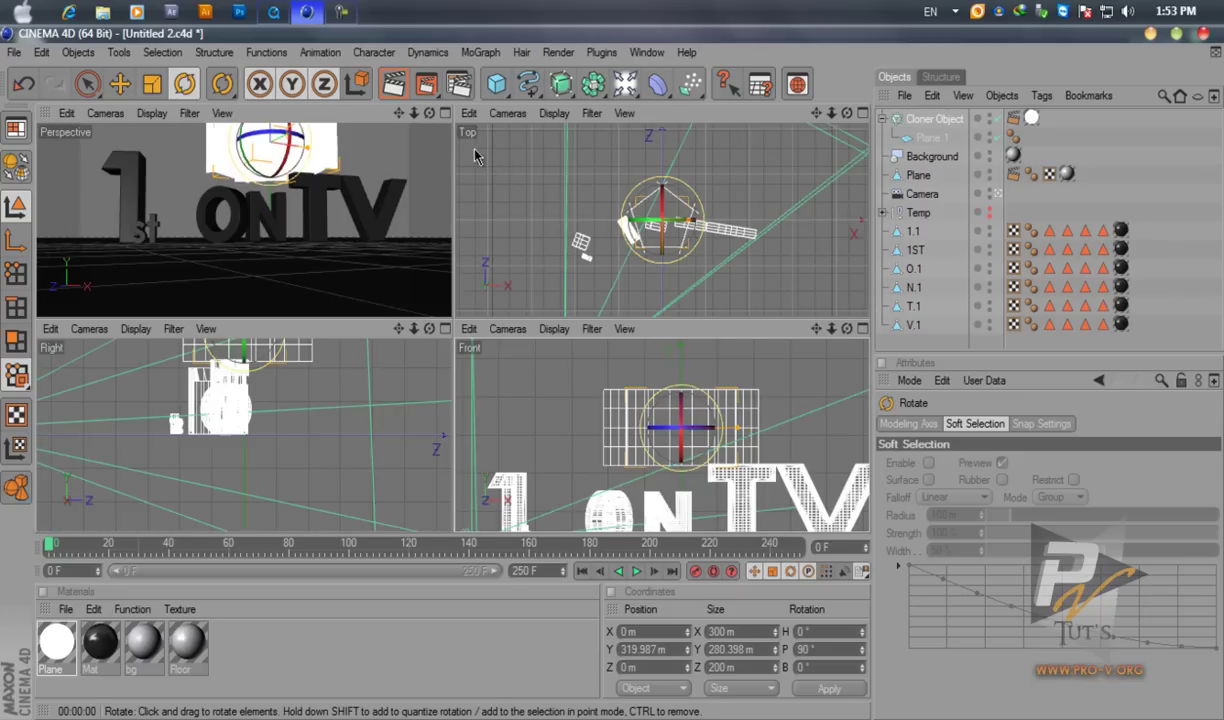
pyautogui.click(445, 113)
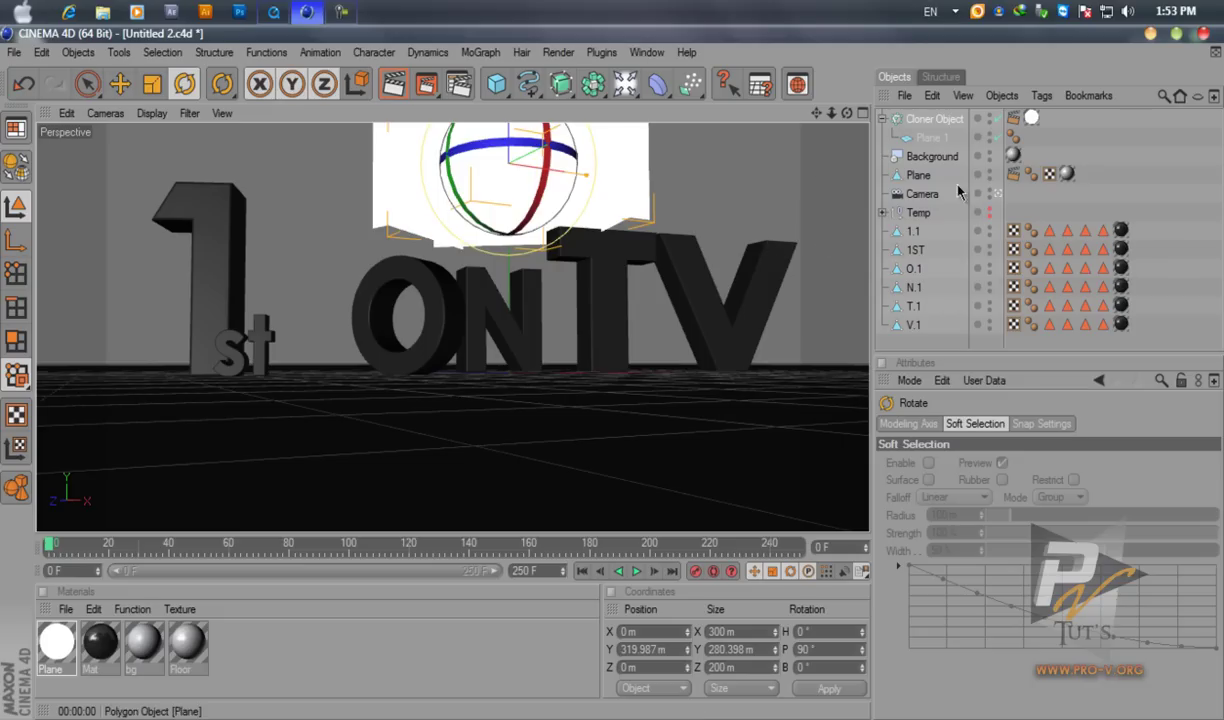
# Tilt the individual clones to a pitch of about -70° in the cloner's transform settings
pyautogui.moveTo(831, 113); pyautogui.dragTo(826, 127)
pyautogui.keyDown('alt'); pyautogui.moveTo(615, 383); pyautogui.dragTo(866, 165); pyautogui.keyUp('alt')
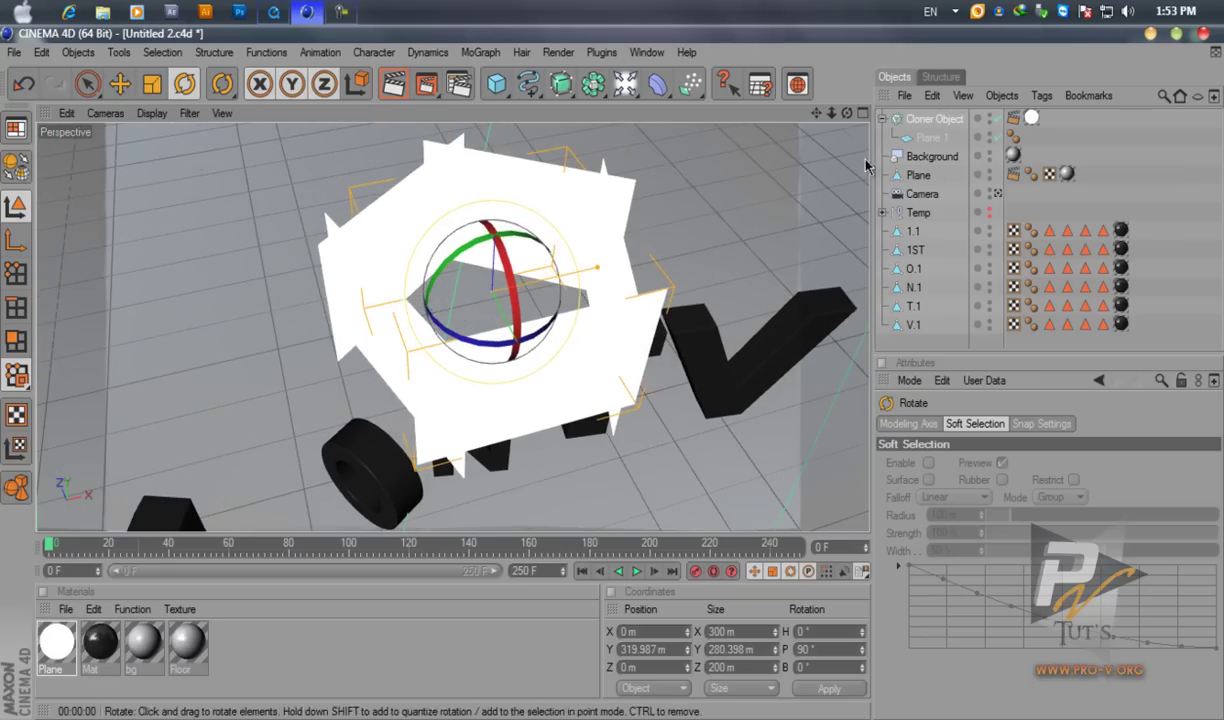
pyautogui.click(933, 119)
pyautogui.click(1079, 424)
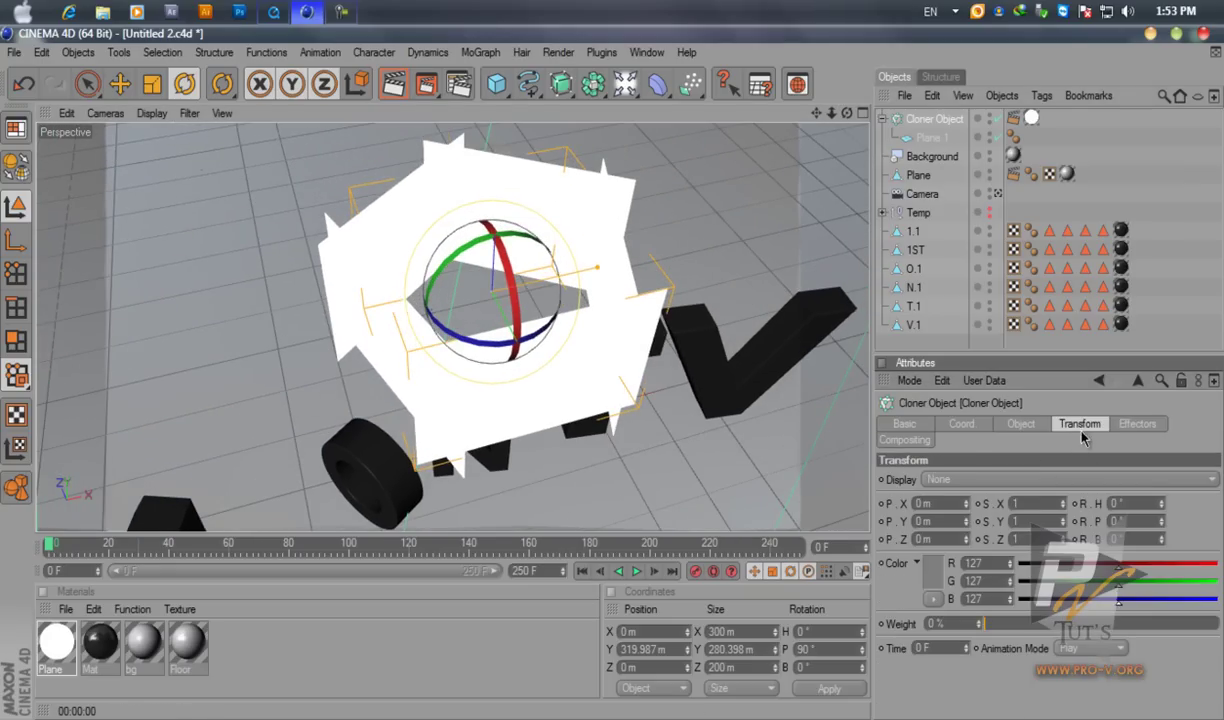
pyautogui.moveTo(1161, 519); pyautogui.dragTo(1161, 523)
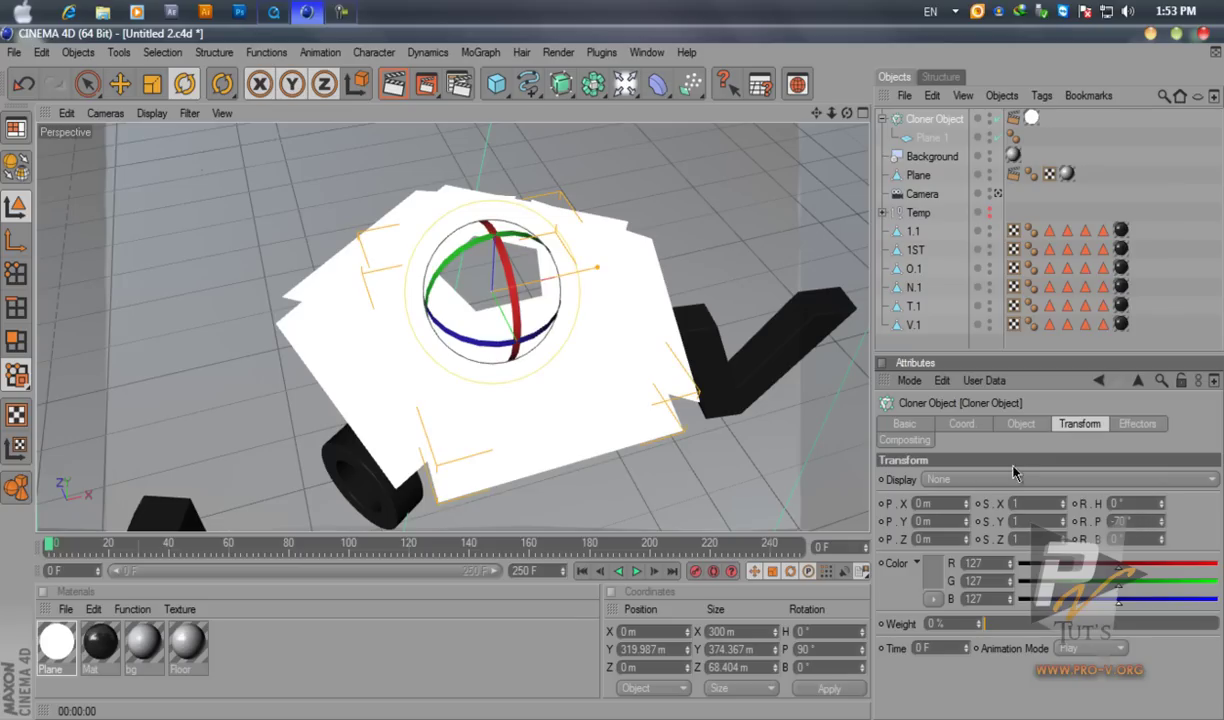
# Enlarge the radial ring to a 379 m radius with 12 clones, a 1° start angle, 9° offset and 204% offset variation
pyautogui.click(1021, 424)
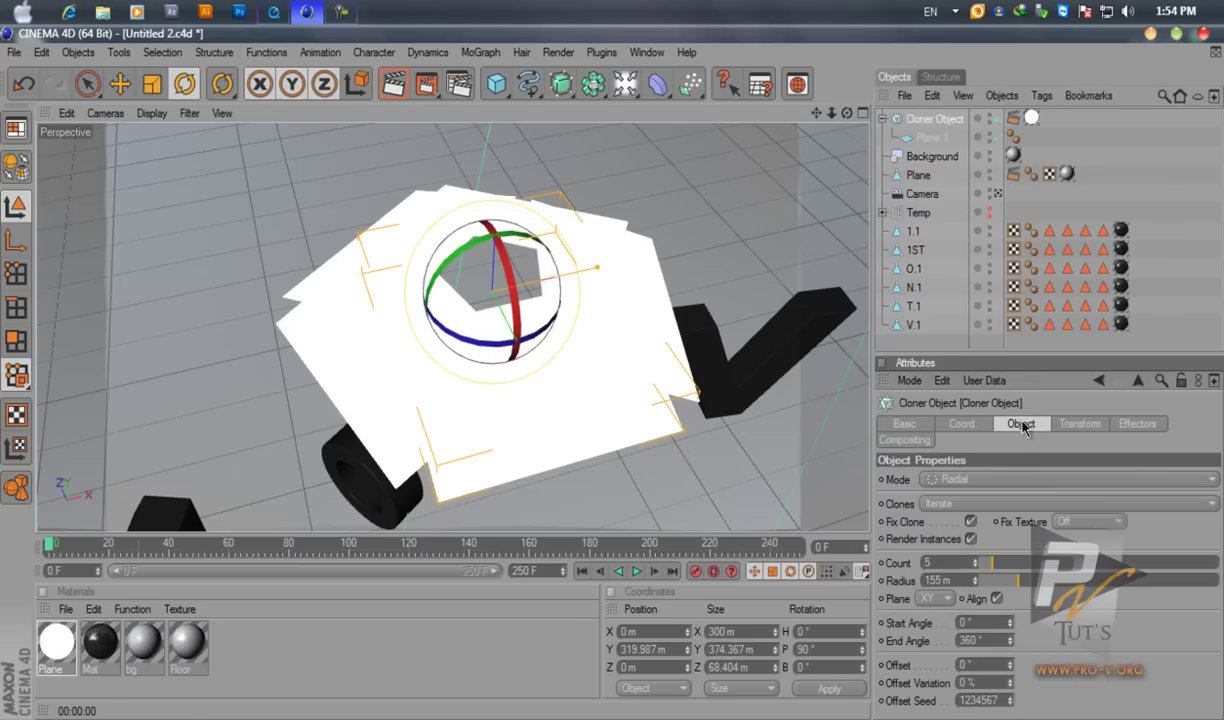
pyautogui.moveTo(1025, 591); pyautogui.dragTo(1076, 597)
pyautogui.moveTo(996, 567); pyautogui.dragTo(1011, 580)
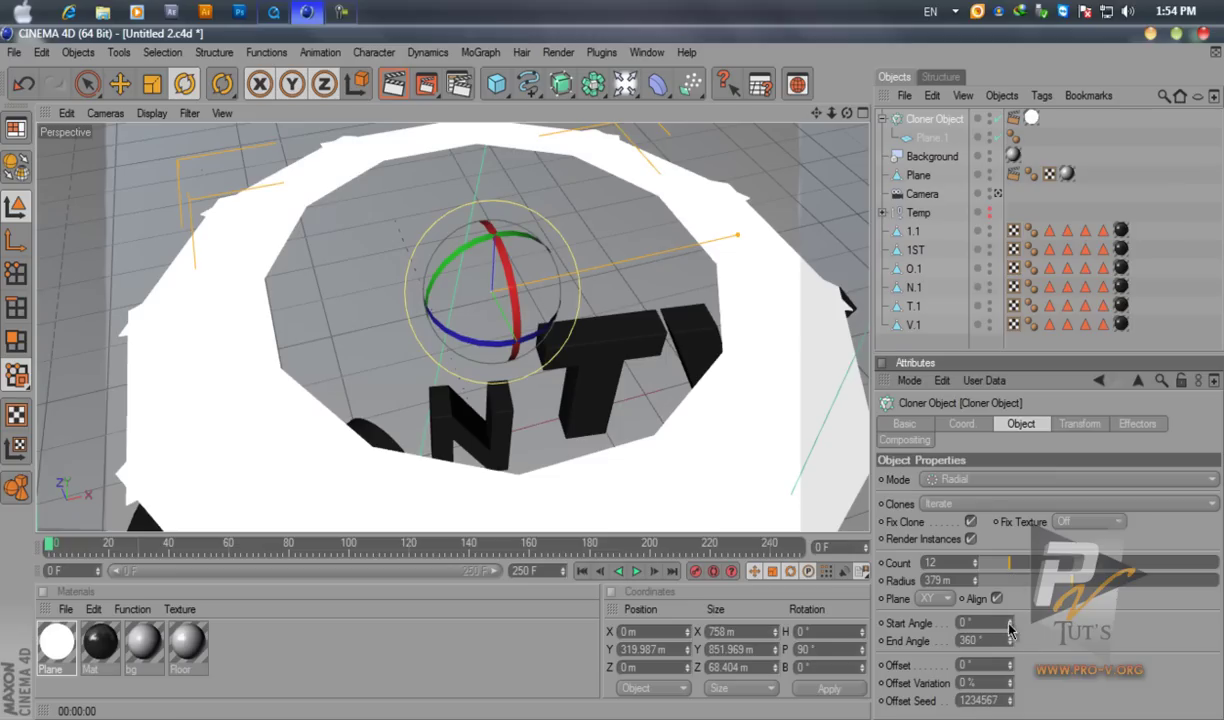
pyautogui.moveTo(1010, 628)
pyautogui.mouseDown()
pyautogui.moveTo(1011, 693)
pyautogui.moveTo(1025, 519)
pyautogui.moveTo(1046, 513)
pyautogui.moveTo(1012, 681)
pyautogui.mouseUp()
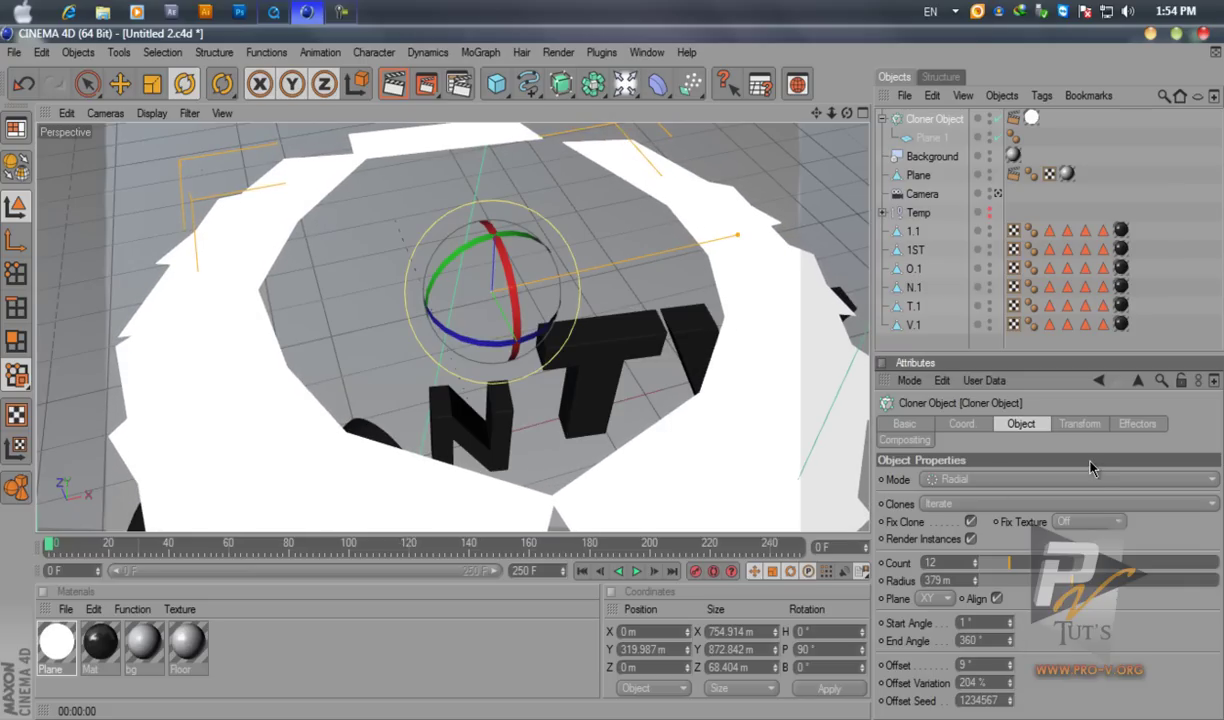
# Raise the radial clone count to 17 and render the scene through the camera
pyautogui.click(1080, 424)
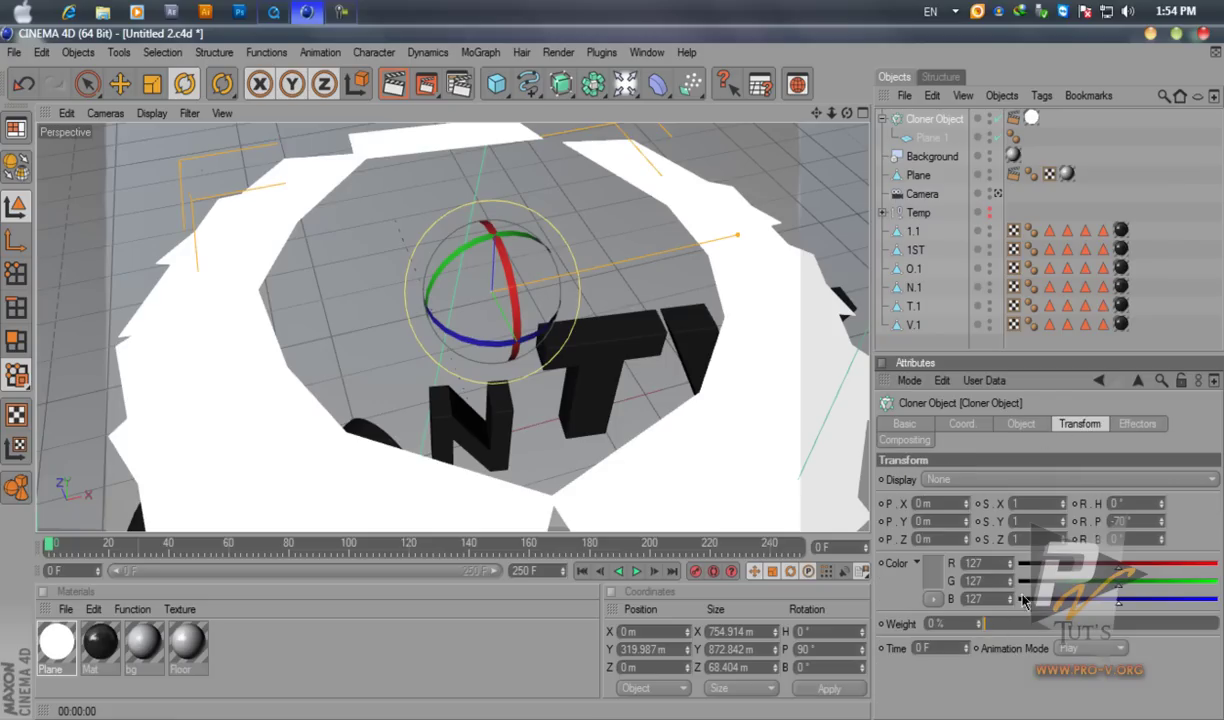
pyautogui.click(1035, 427)
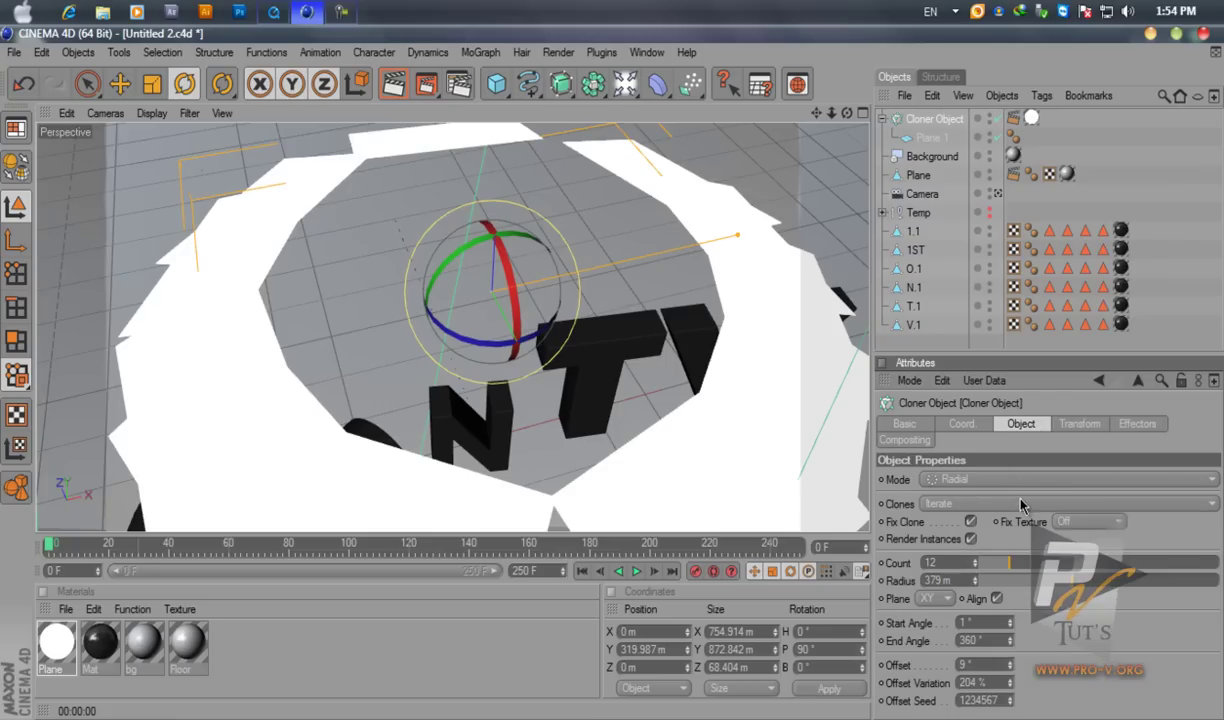
pyautogui.moveTo(1010, 571); pyautogui.dragTo(1022, 571)
pyautogui.click(997, 193)
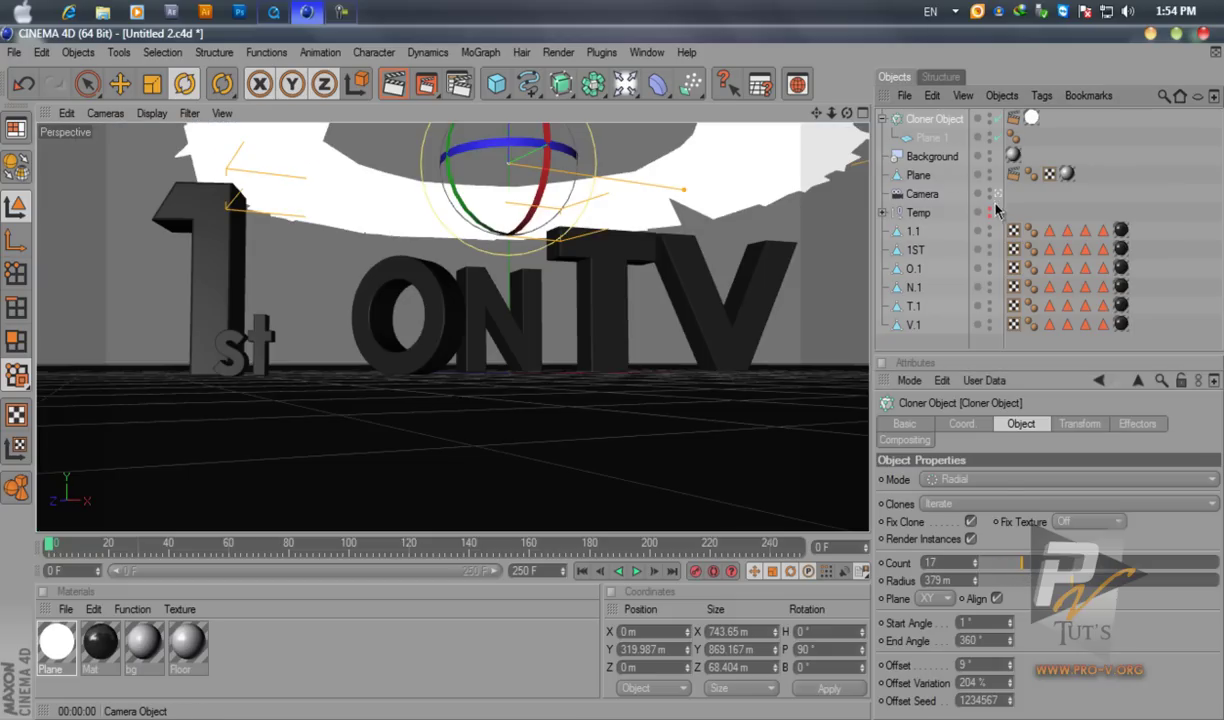
pyautogui.click(392, 84)
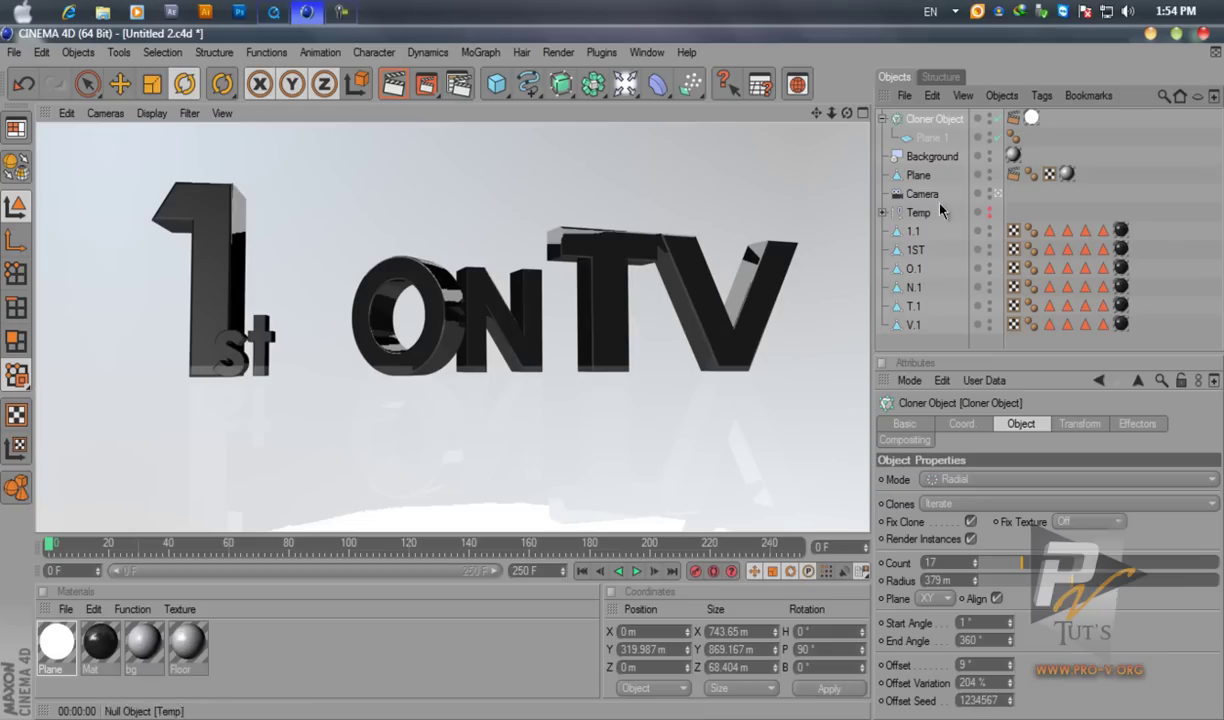
# Switch the cloner back to Grid Array mode and reset the clones' pitch to 0°
pyautogui.click(933, 122)
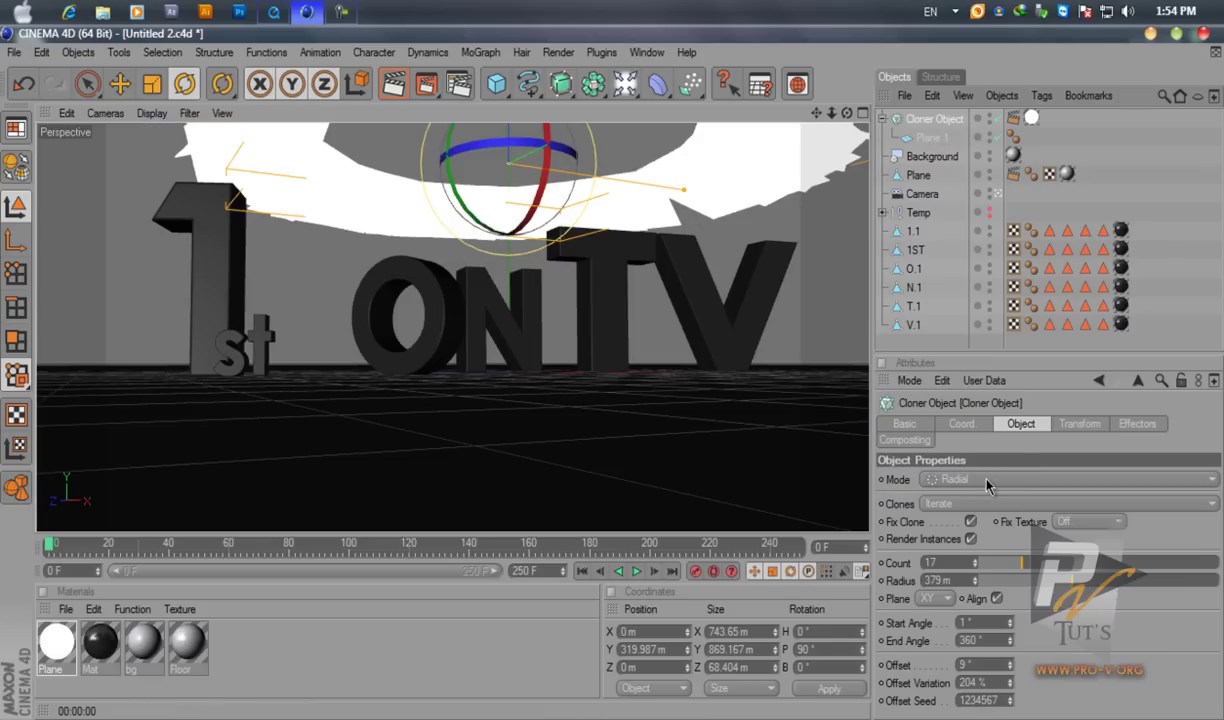
pyautogui.click(986, 481)
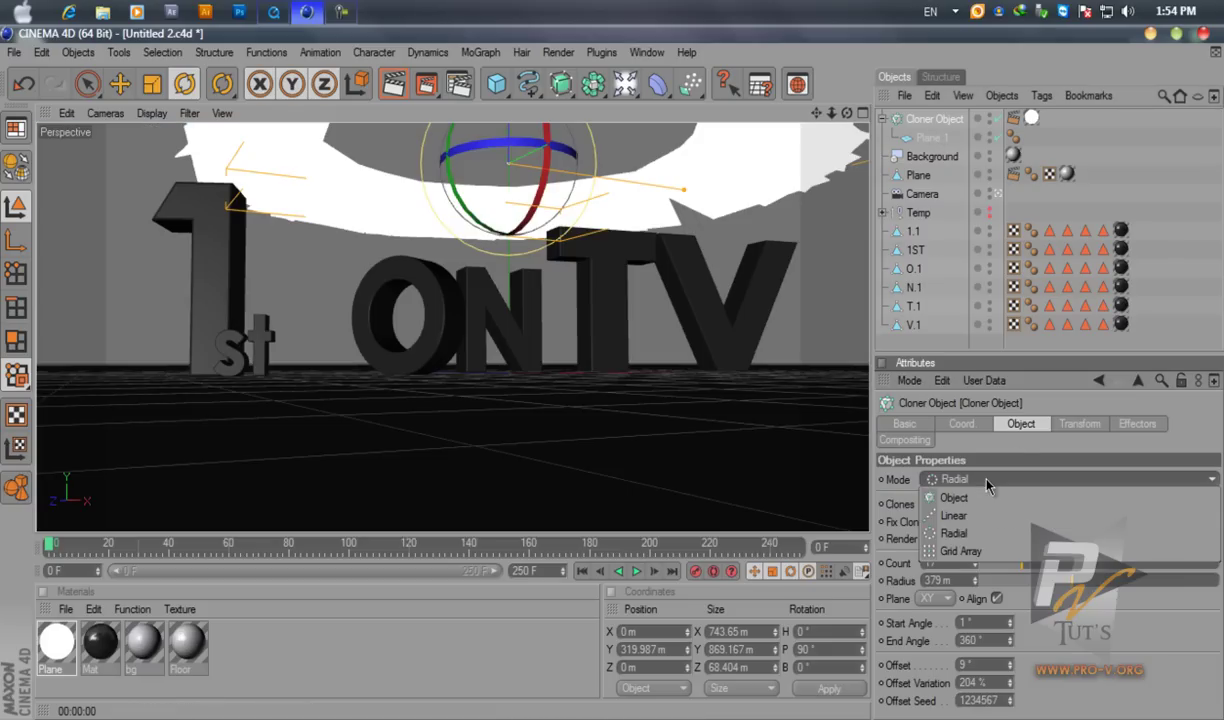
pyautogui.click(970, 552)
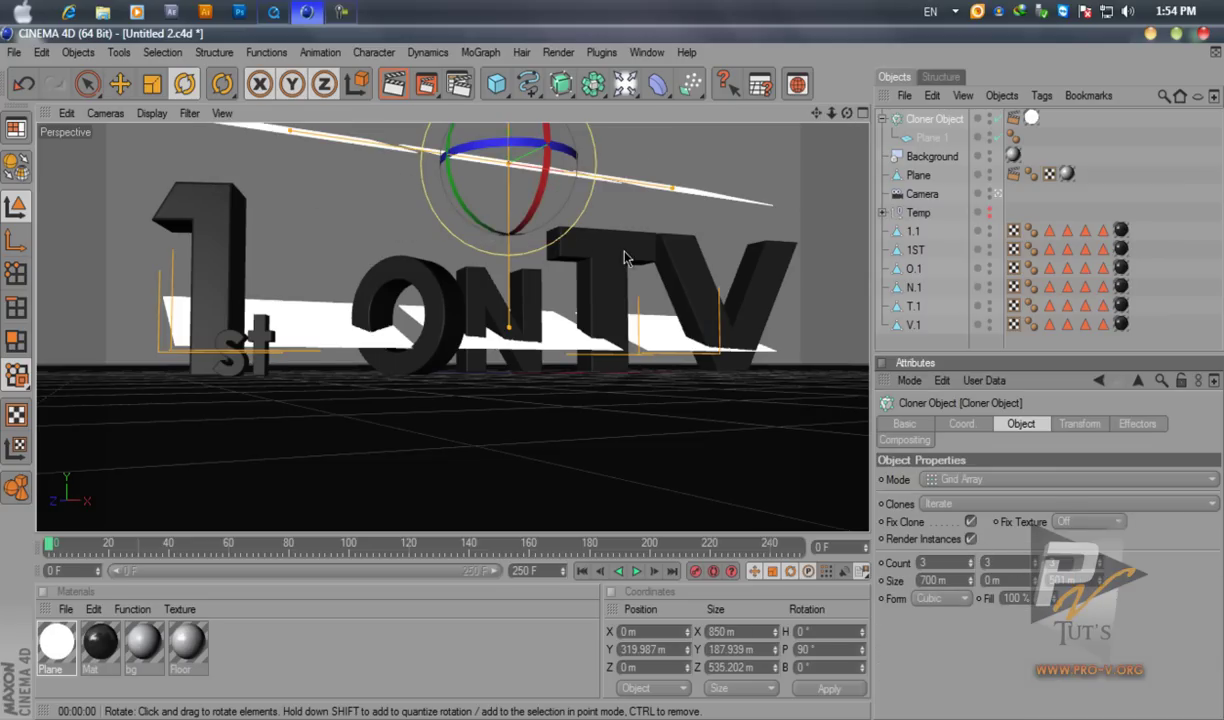
pyautogui.click(1086, 432)
pyautogui.doubleClick(1138, 521)
pyautogui.write('0')
pyautogui.press('Return')
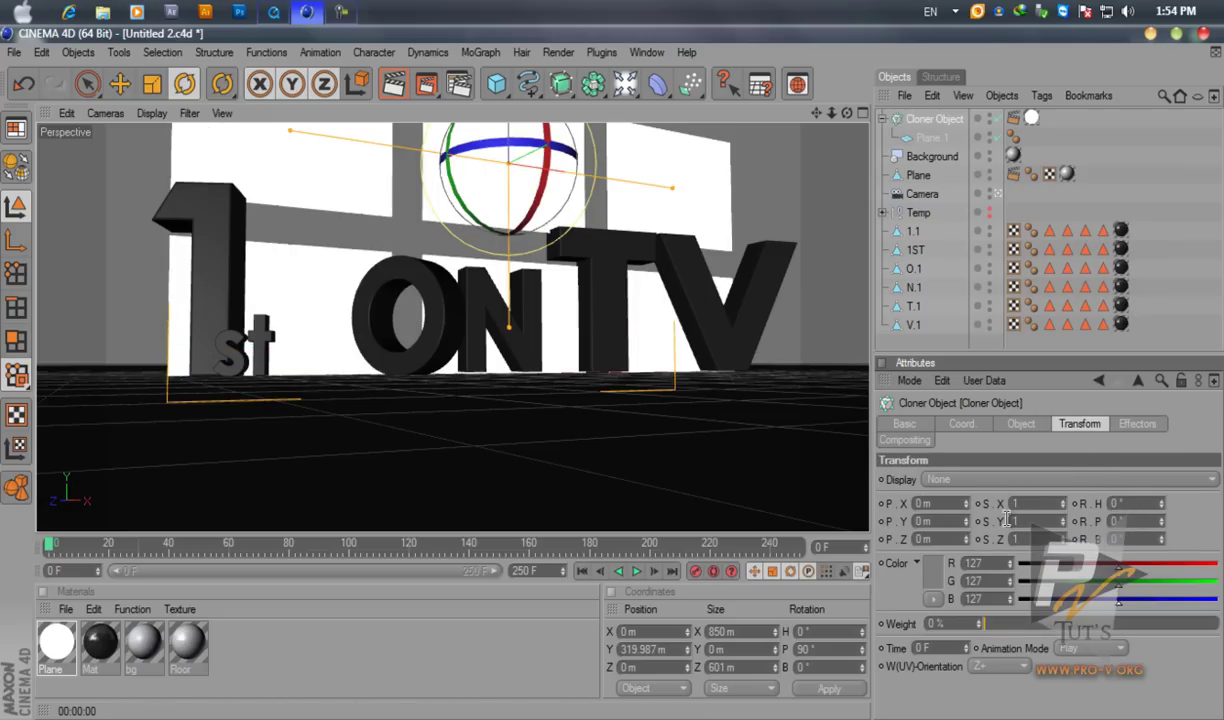
# Reset the cloner's own pitch to 0° and render the camera view
pyautogui.click(960, 423)
pyautogui.doubleClick(1128, 496)
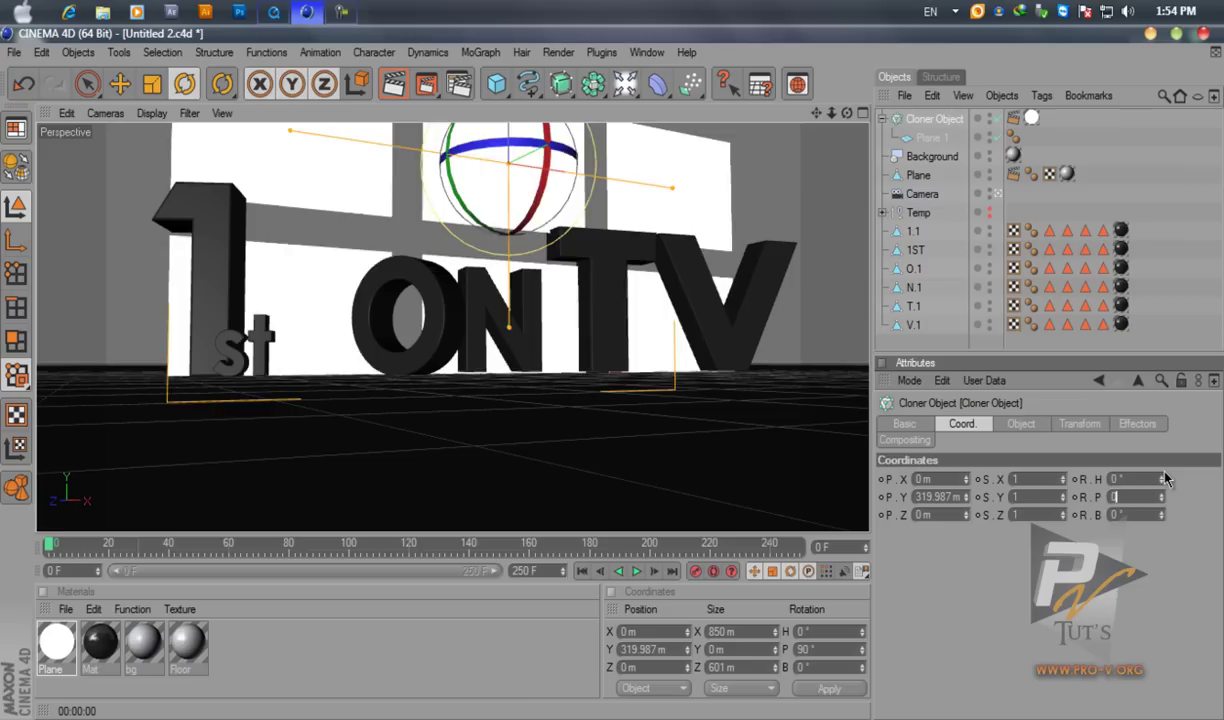
pyautogui.press('Return')
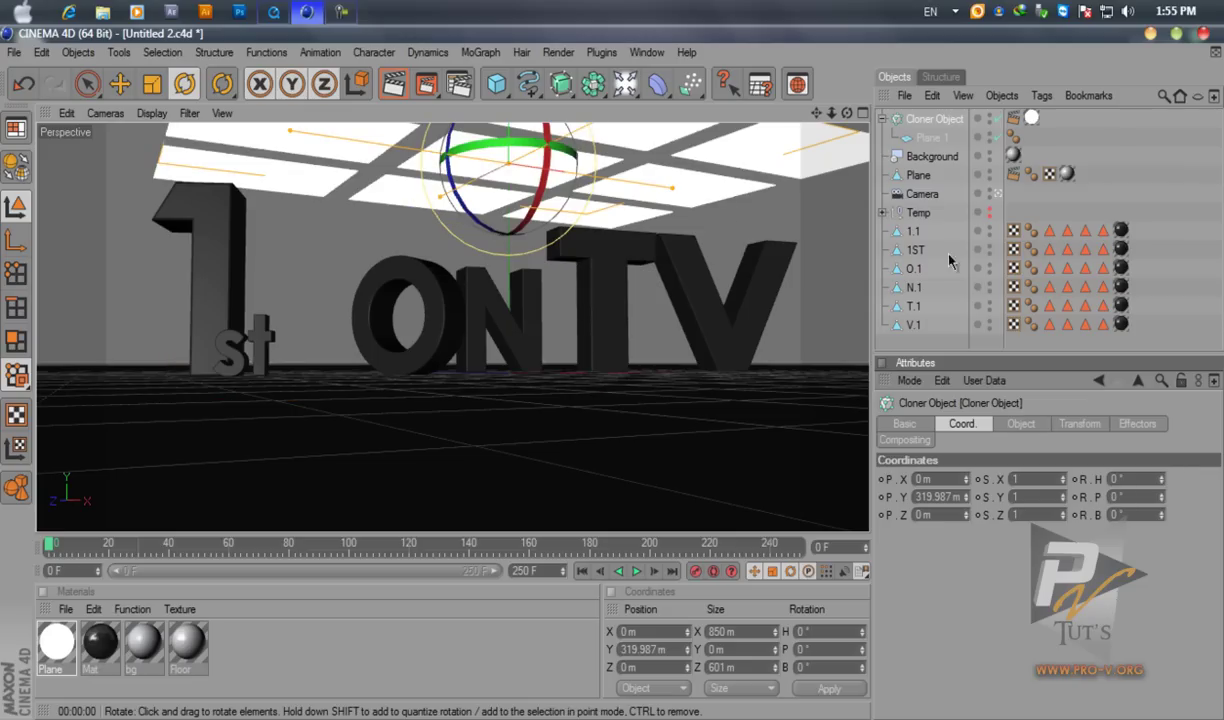
pyautogui.click(1090, 194)
pyautogui.click(400, 88)
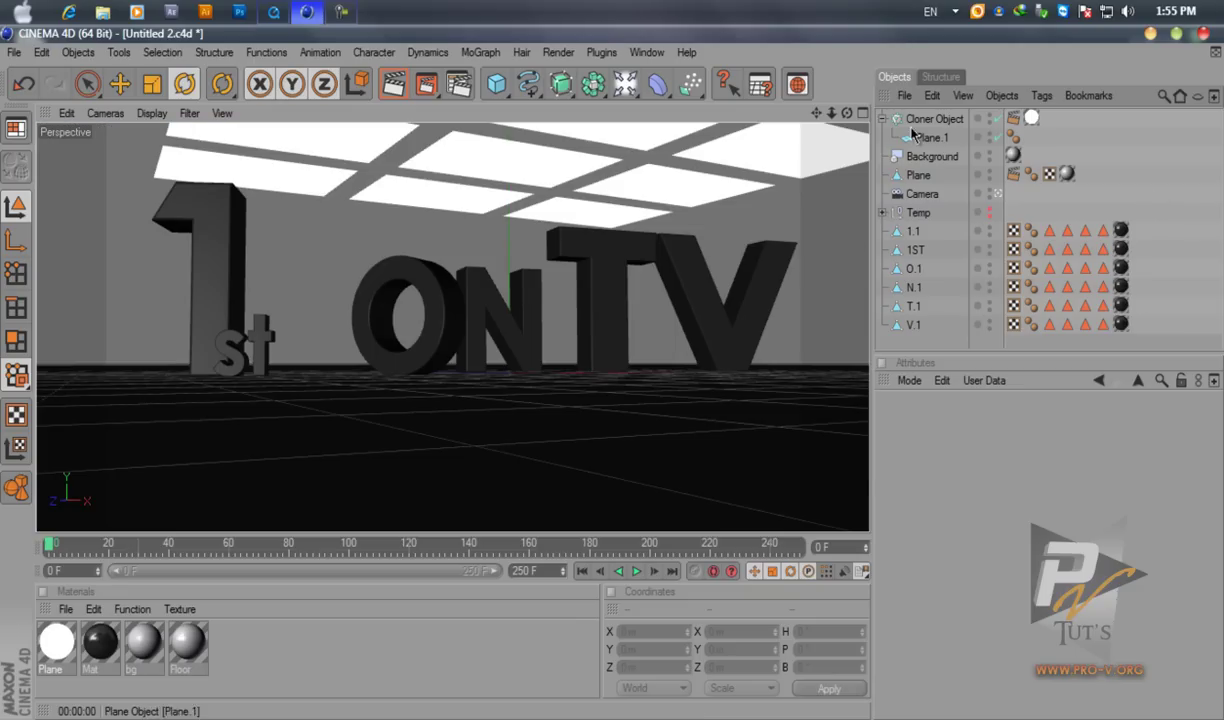
# Move the cloner to about Y 407 m and Z -152 m, and pitch it to about 19°
pyautogui.click(729, 175)
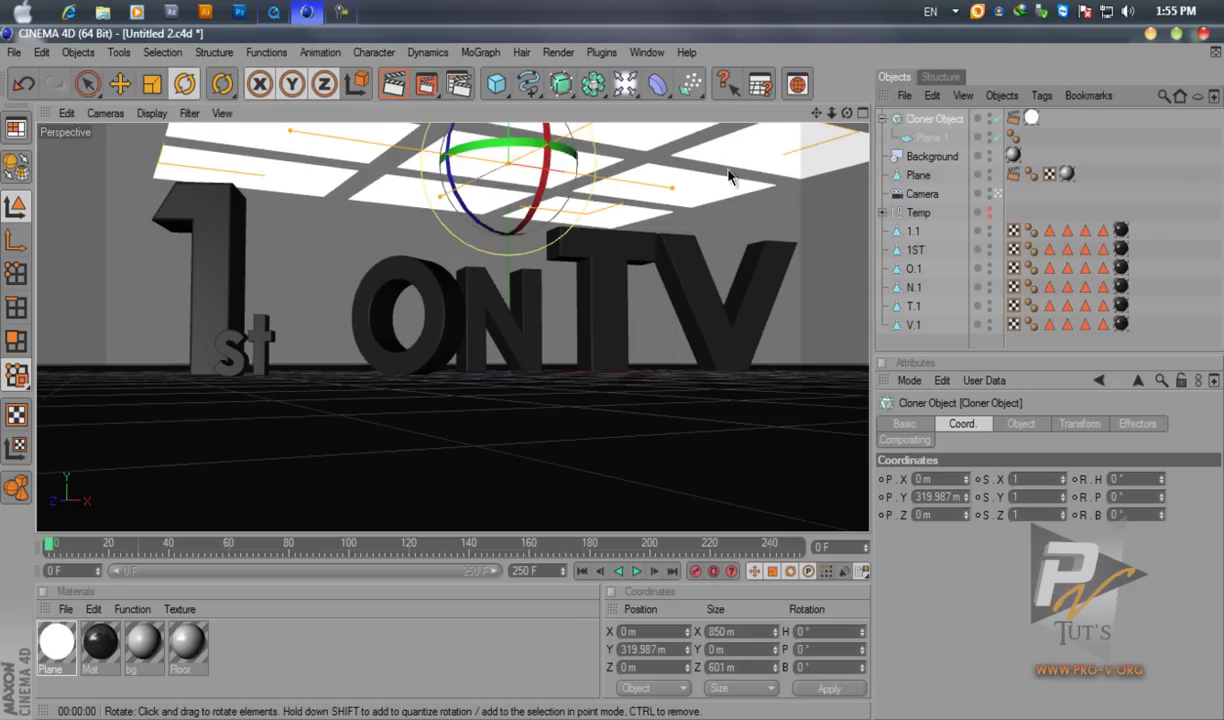
pyautogui.click(119, 84)
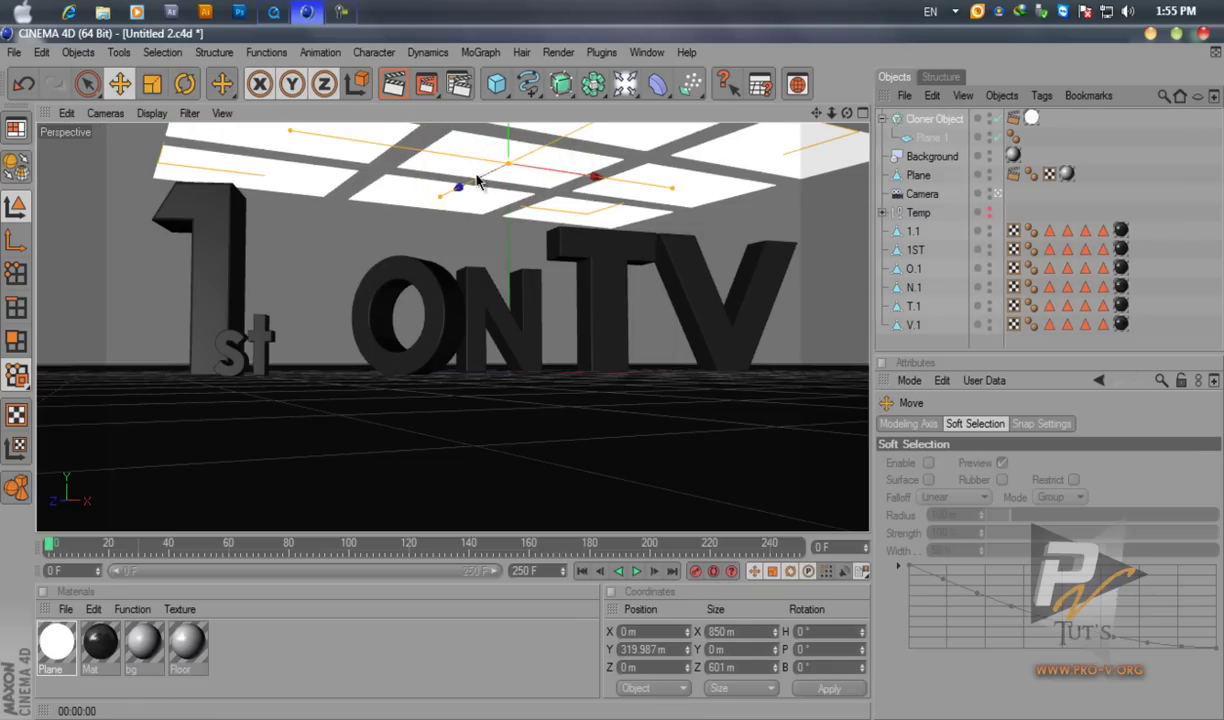
pyautogui.moveTo(509, 148); pyautogui.dragTo(615, 380)
pyautogui.press('r')
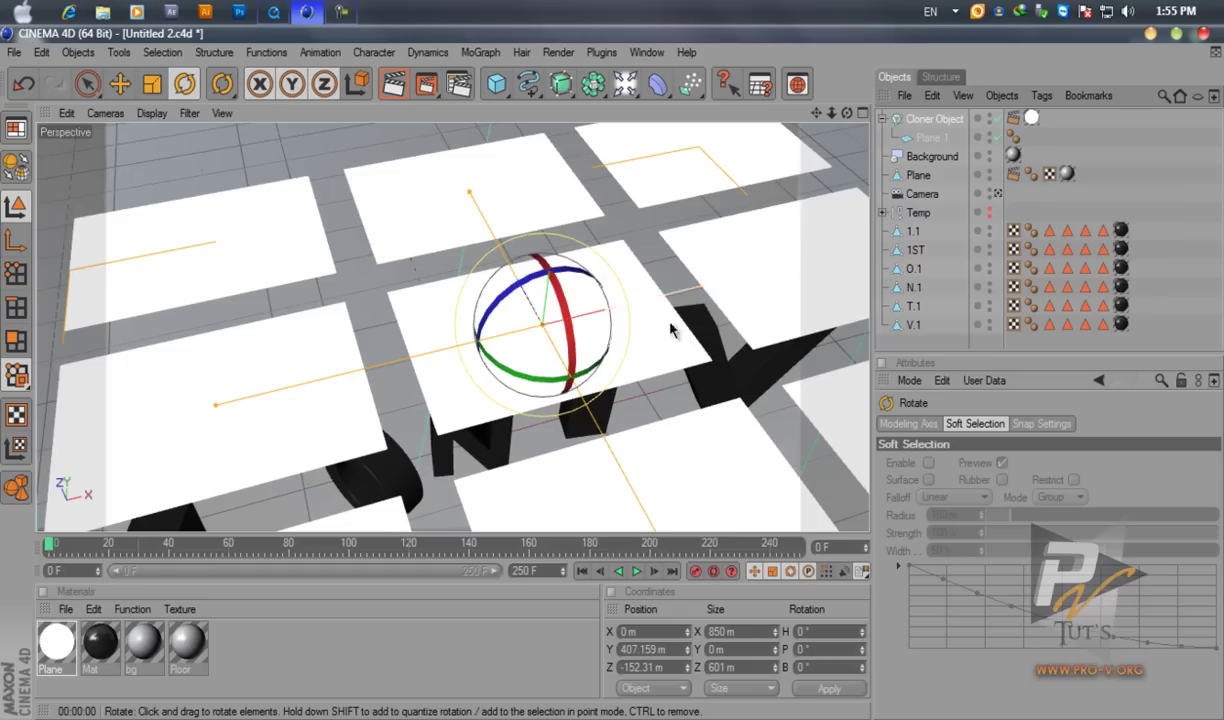
pyautogui.moveTo(566, 302); pyautogui.dragTo(573, 352)
# Render the camera view to check the letter reflections from the tilted plane grid
pyautogui.click(863, 113)
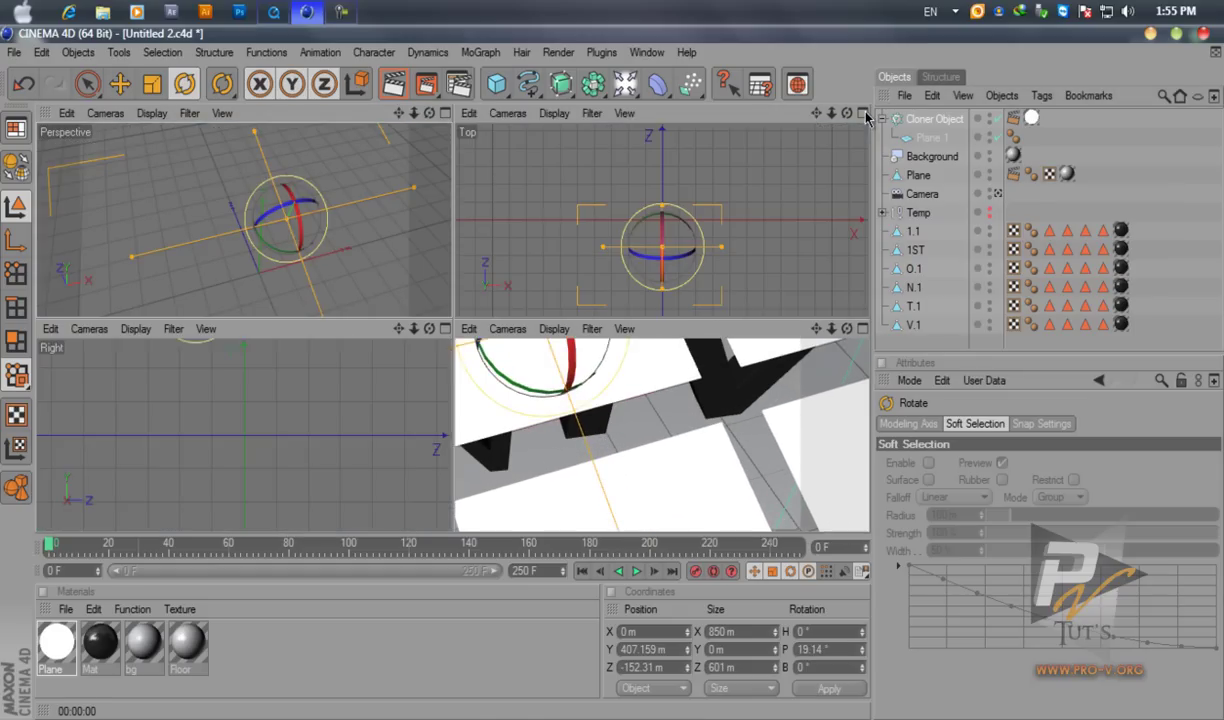
pyautogui.click(437, 113)
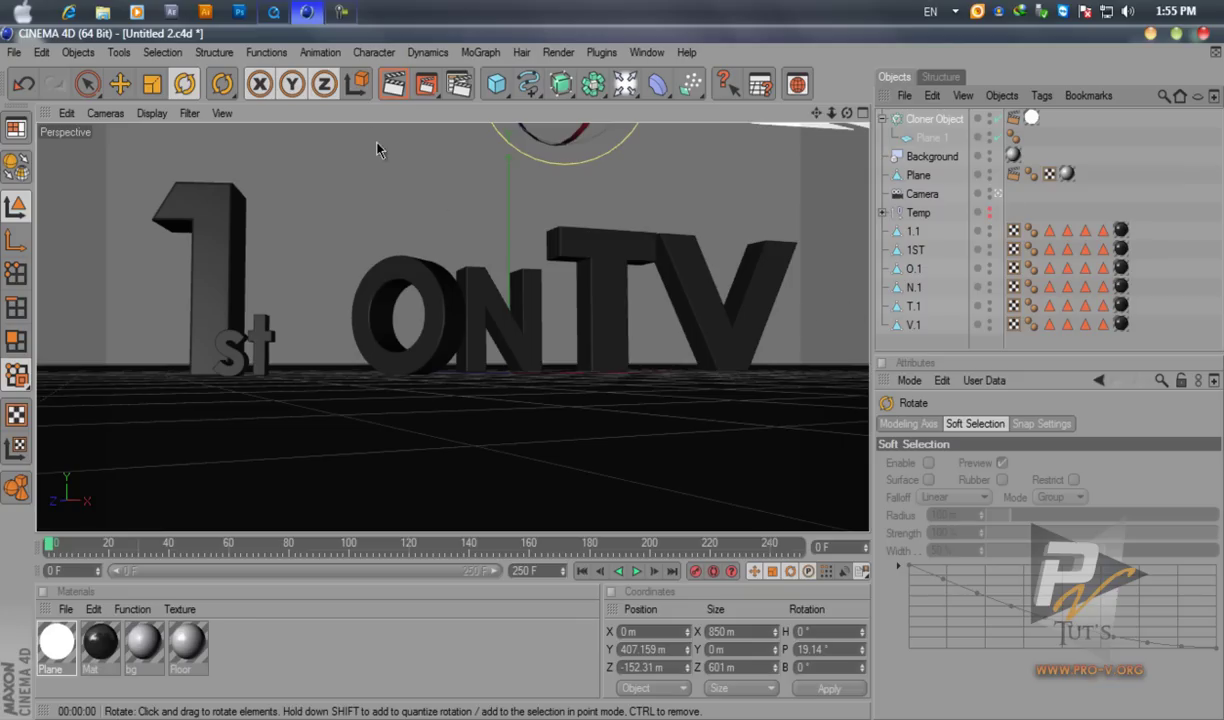
pyautogui.click(391, 84)
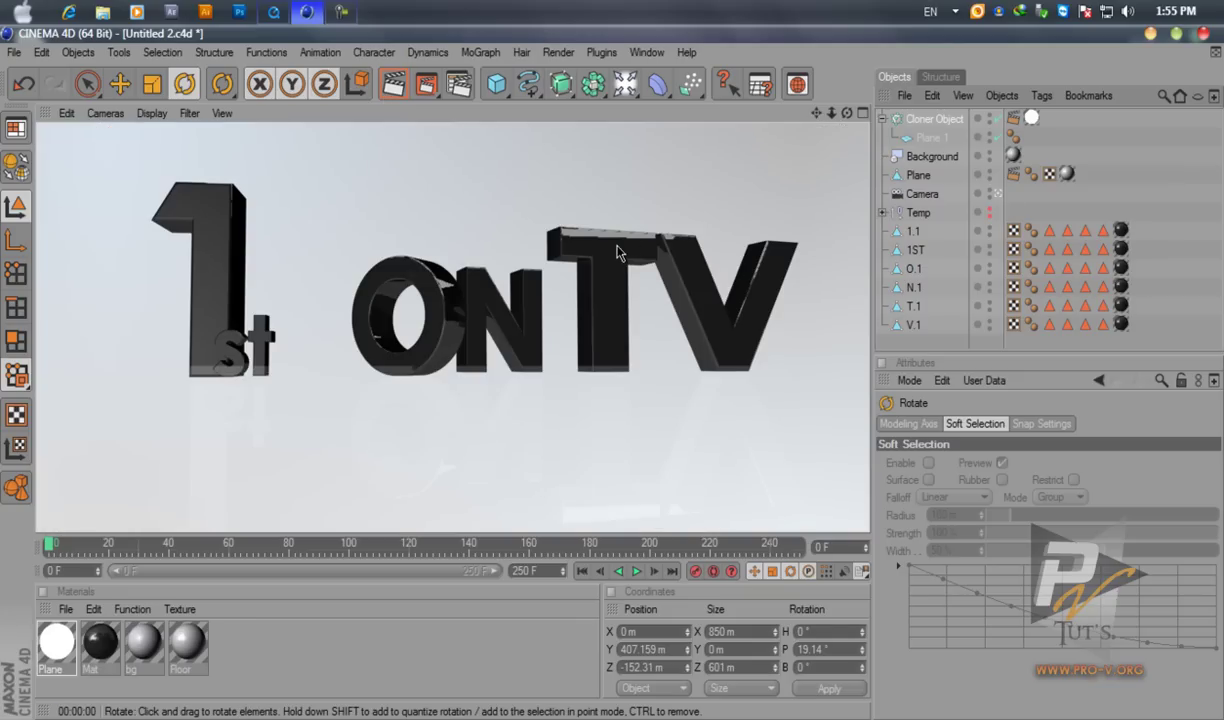
# Set the render anti-aliasing to Best in the render settings
pyautogui.click(459, 84)
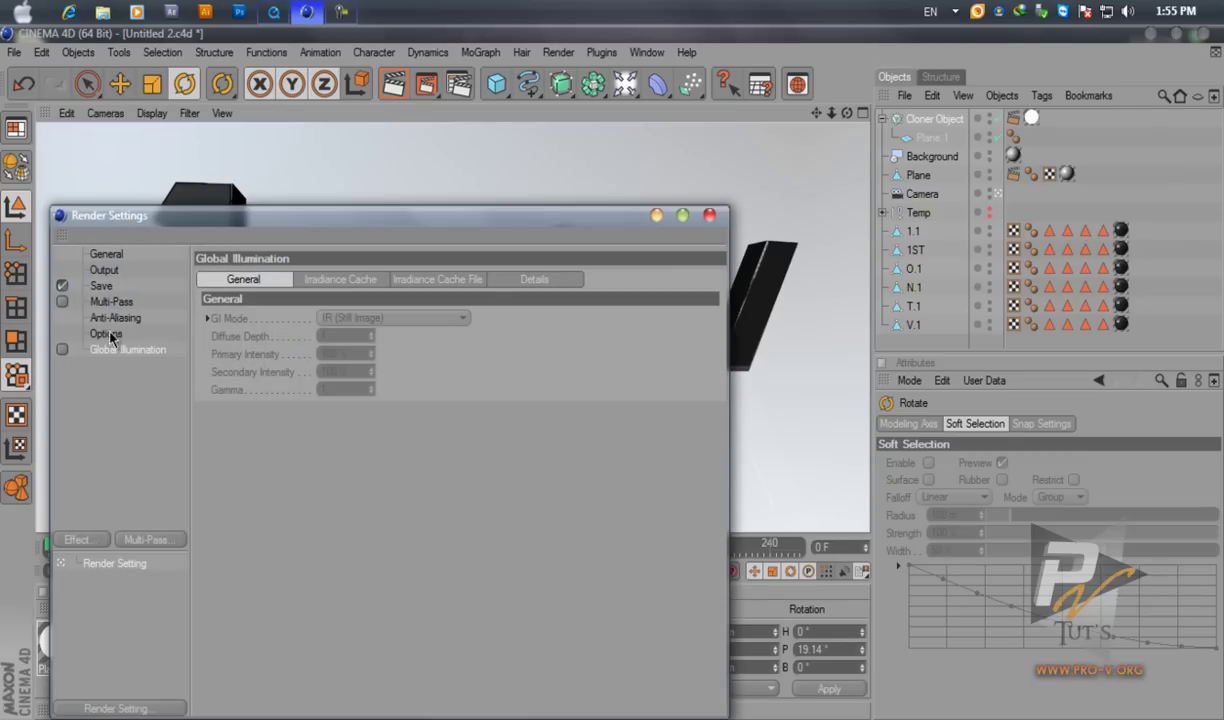
pyautogui.click(106, 333)
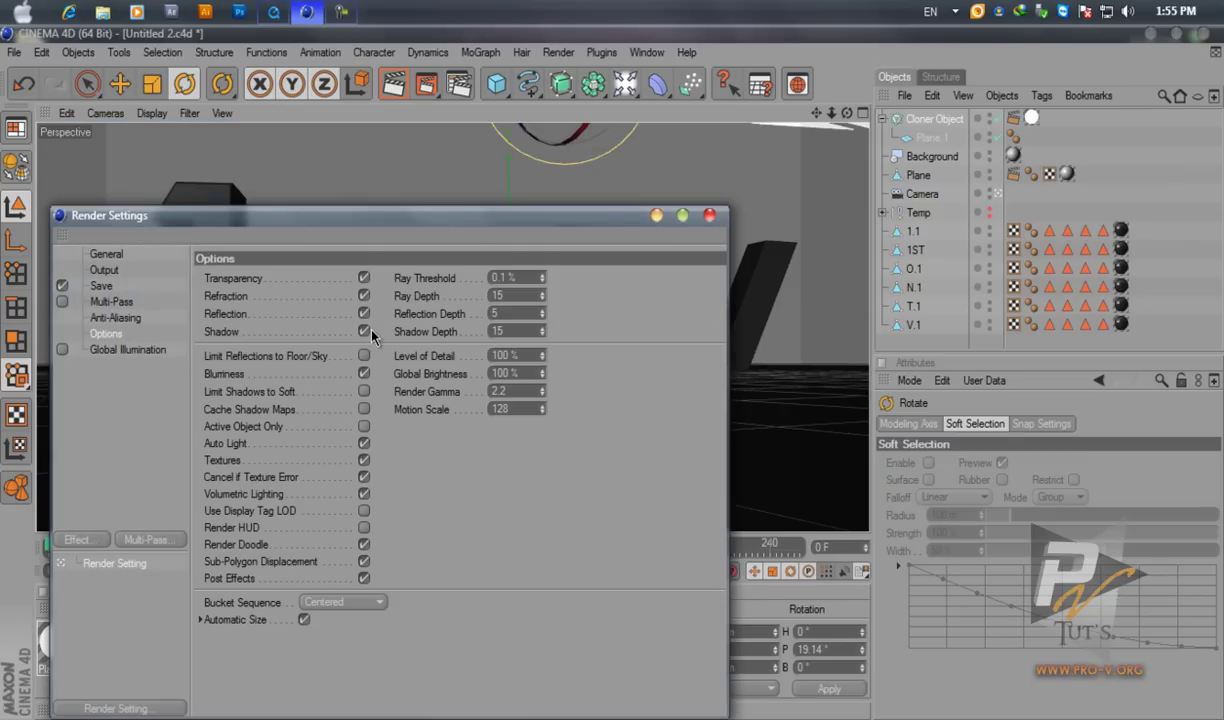
pyautogui.click(115, 318)
pyautogui.click(410, 295)
pyautogui.click(382, 277)
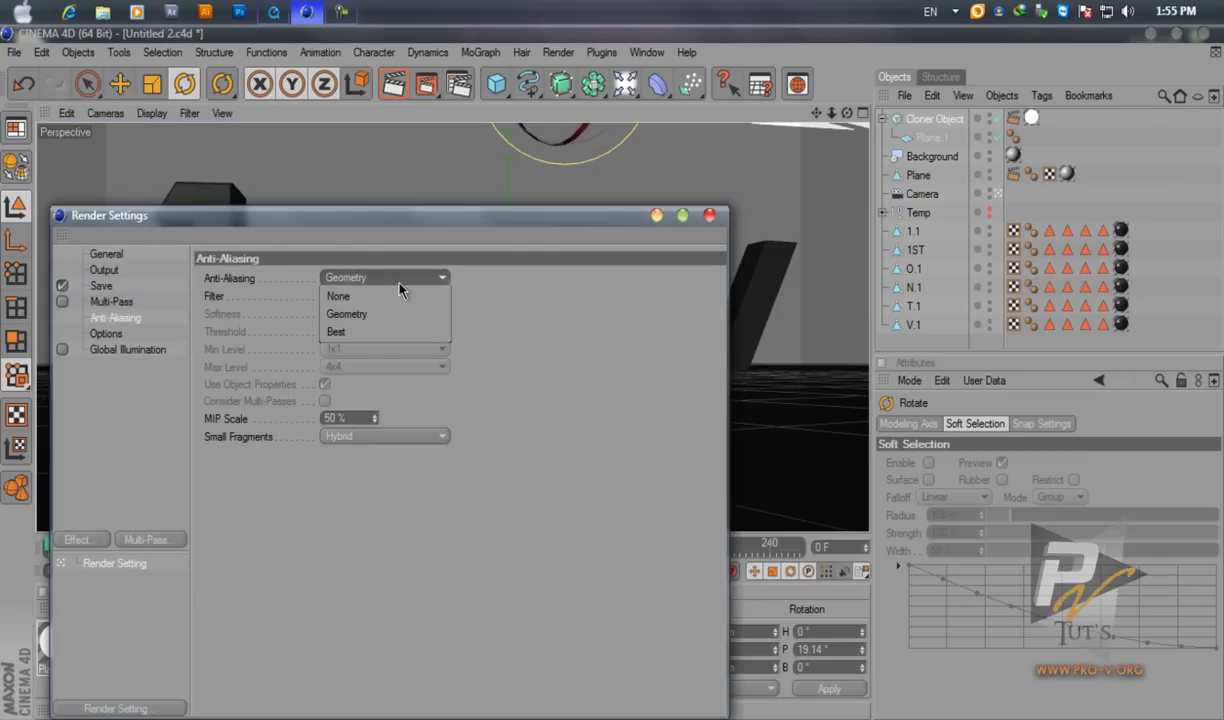
pyautogui.click(370, 330)
pyautogui.click(709, 216)
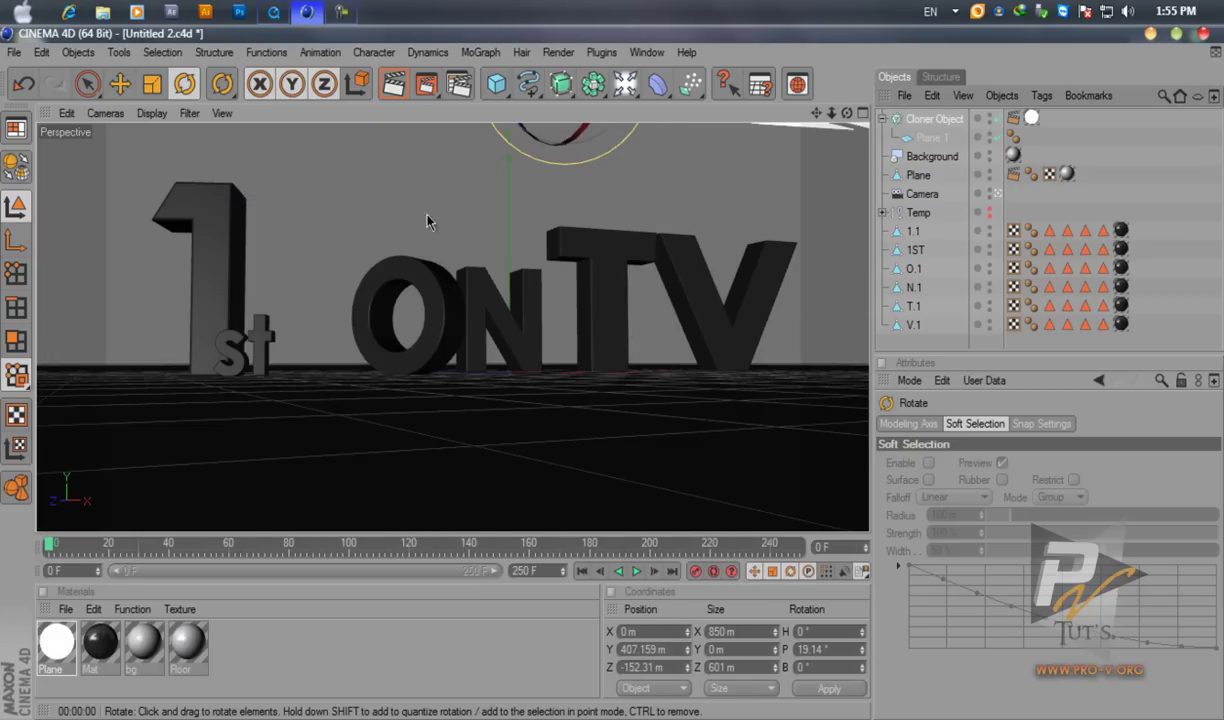
# Render the full frame to the Picture Viewer, check the letter reflections, and close the viewer
pyautogui.click(426, 84)
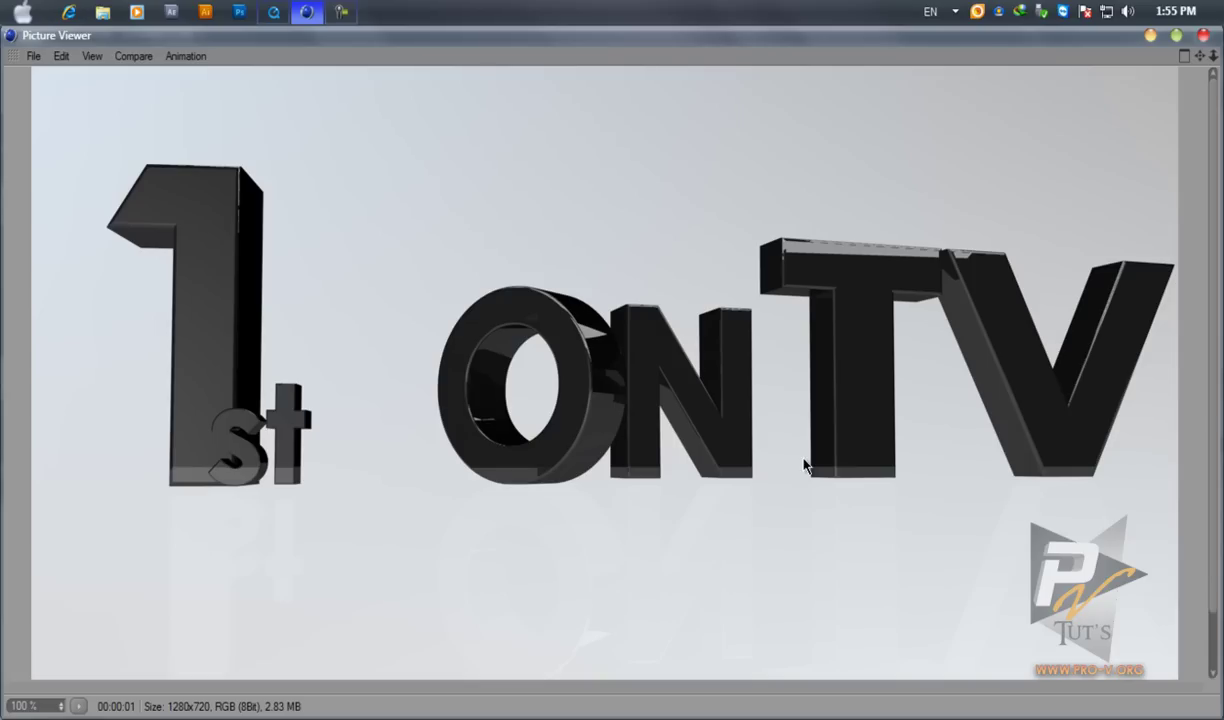
pyautogui.click(1203, 36)
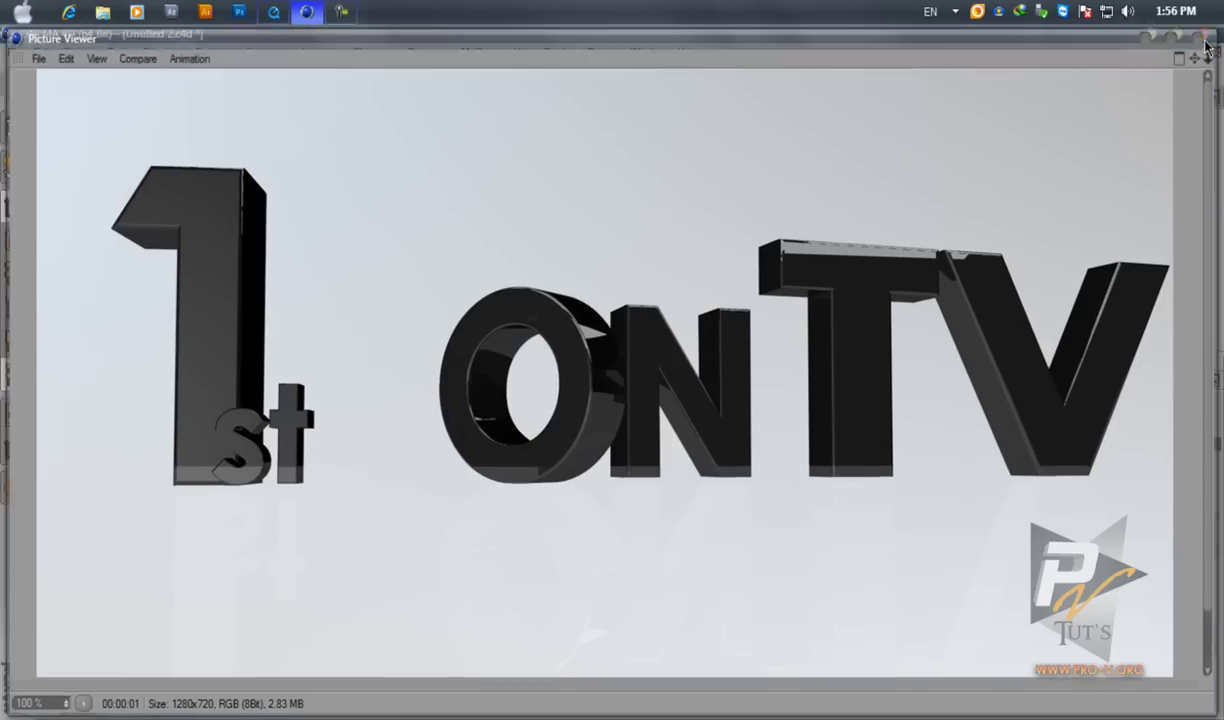
pyautogui.click(792, 410)
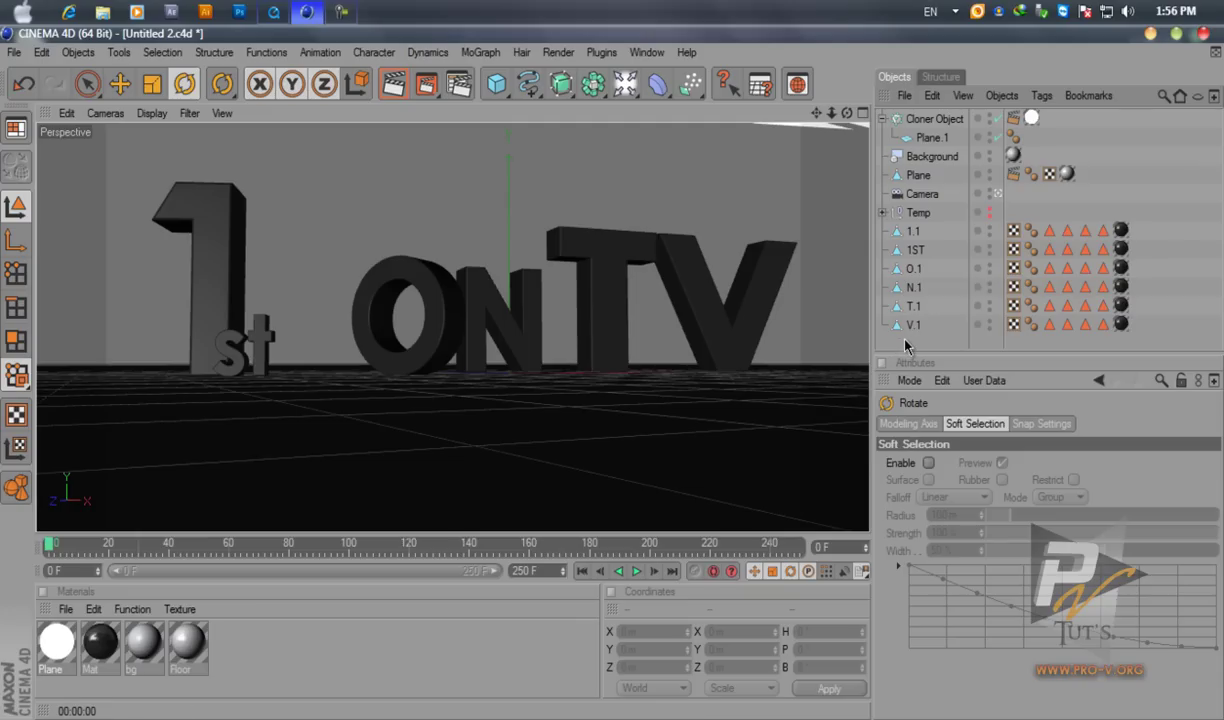
pyautogui.moveTo(50, 545)
pyautogui.mouseDown()
pyautogui.moveTo(172, 545)
pyautogui.moveTo(42, 545)
pyautogui.mouseUp()
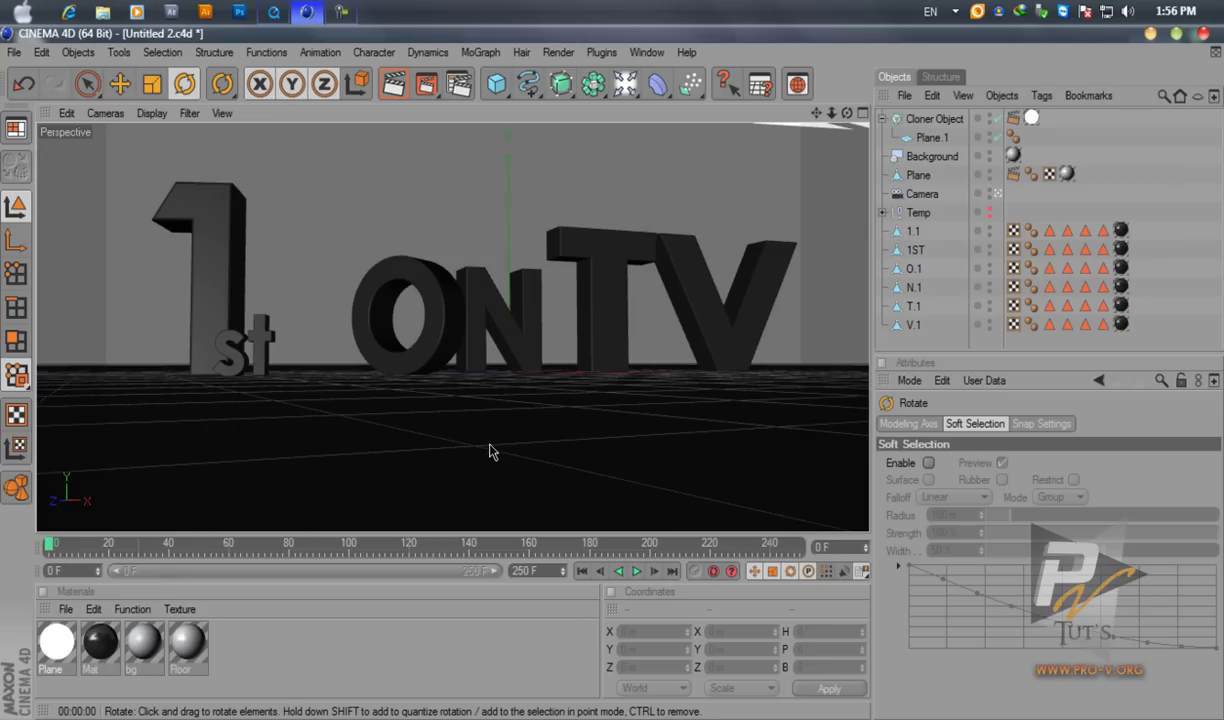
pyautogui.click(451, 648)
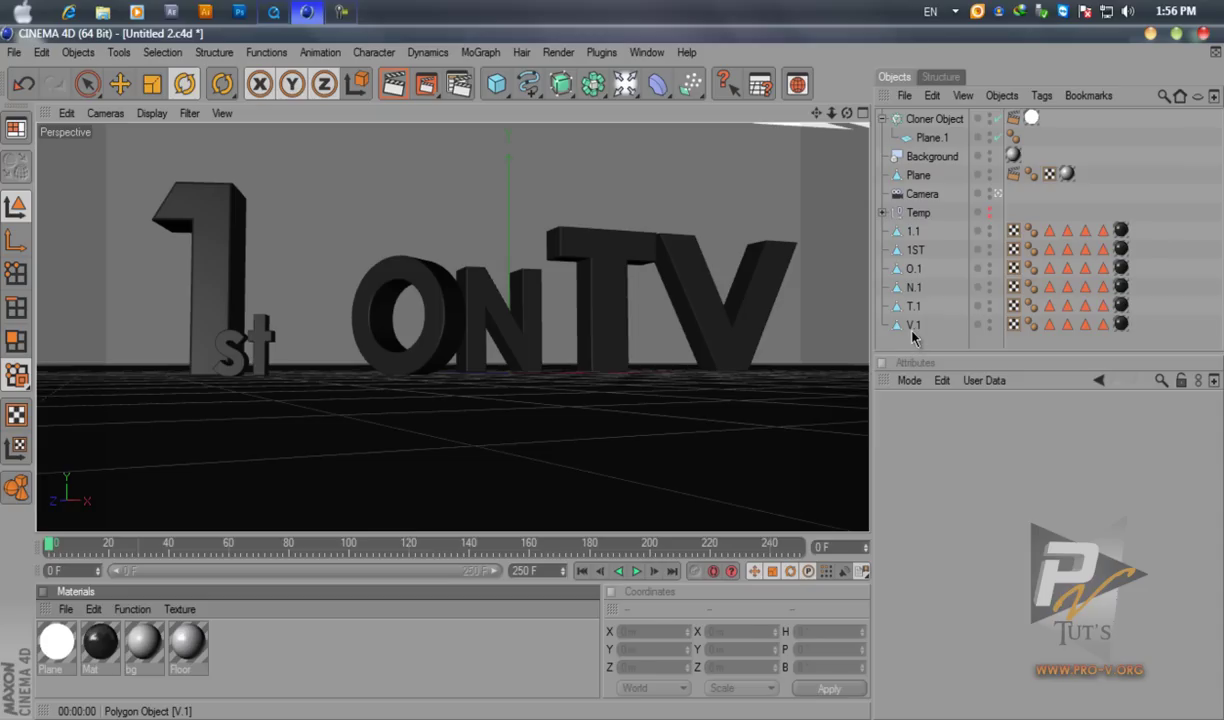
# Add a MoGraph Fracture object to the scene for the 1, ST, T and V letters
pyautogui.click(912, 330)
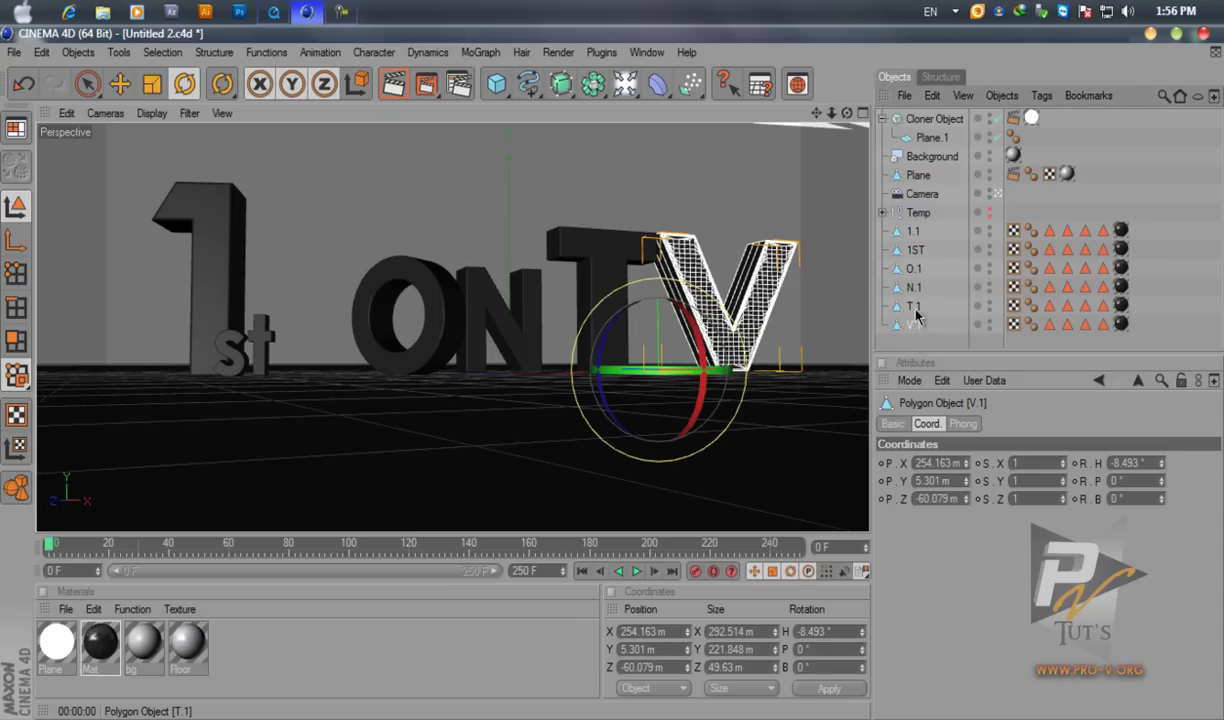
pyautogui.keyDown('shift'); pyautogui.click(915, 308); pyautogui.keyUp('shift')
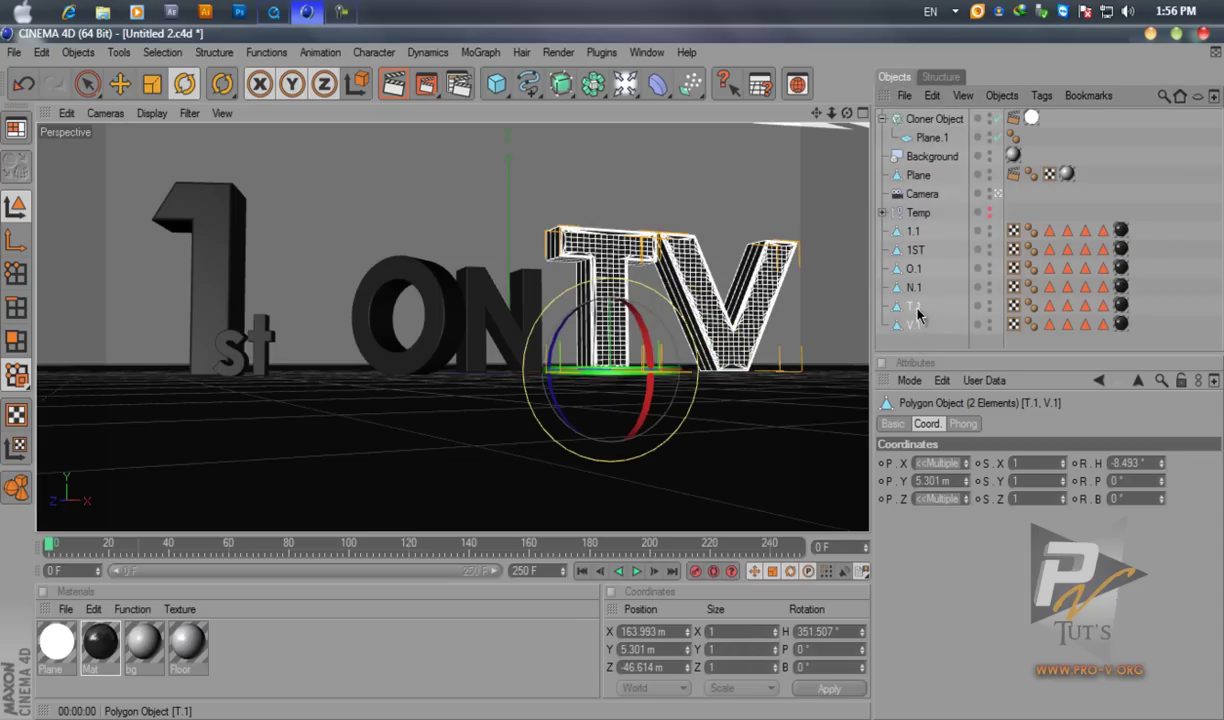
pyautogui.keyDown('shift'); pyautogui.click(914, 233); pyautogui.keyUp('shift')
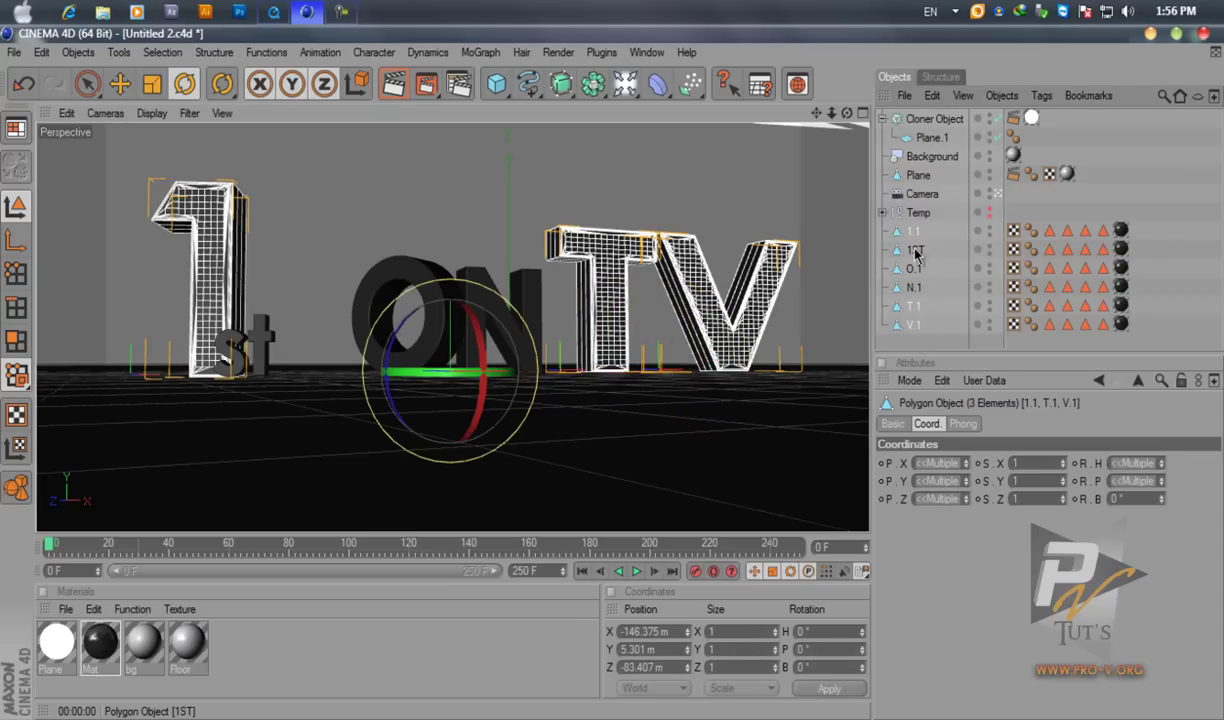
pyautogui.keyDown('shift'); pyautogui.click(916, 251); pyautogui.keyUp('shift')
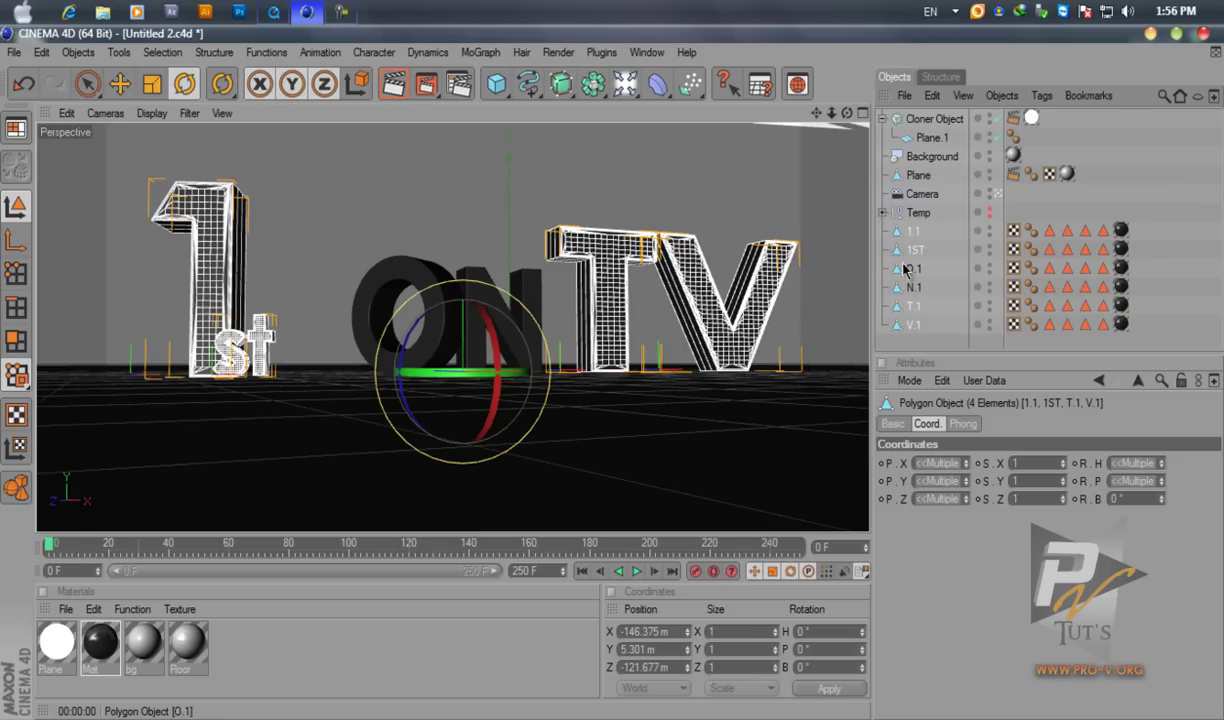
pyautogui.click(481, 53)
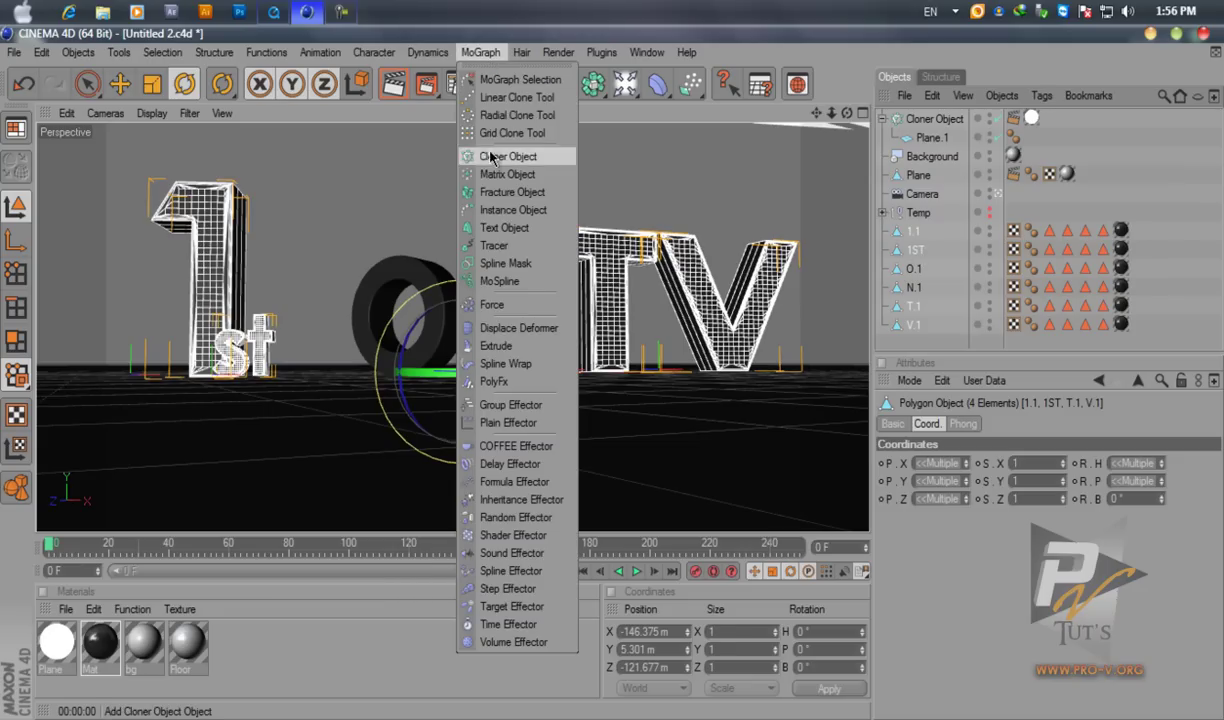
pyautogui.click(510, 191)
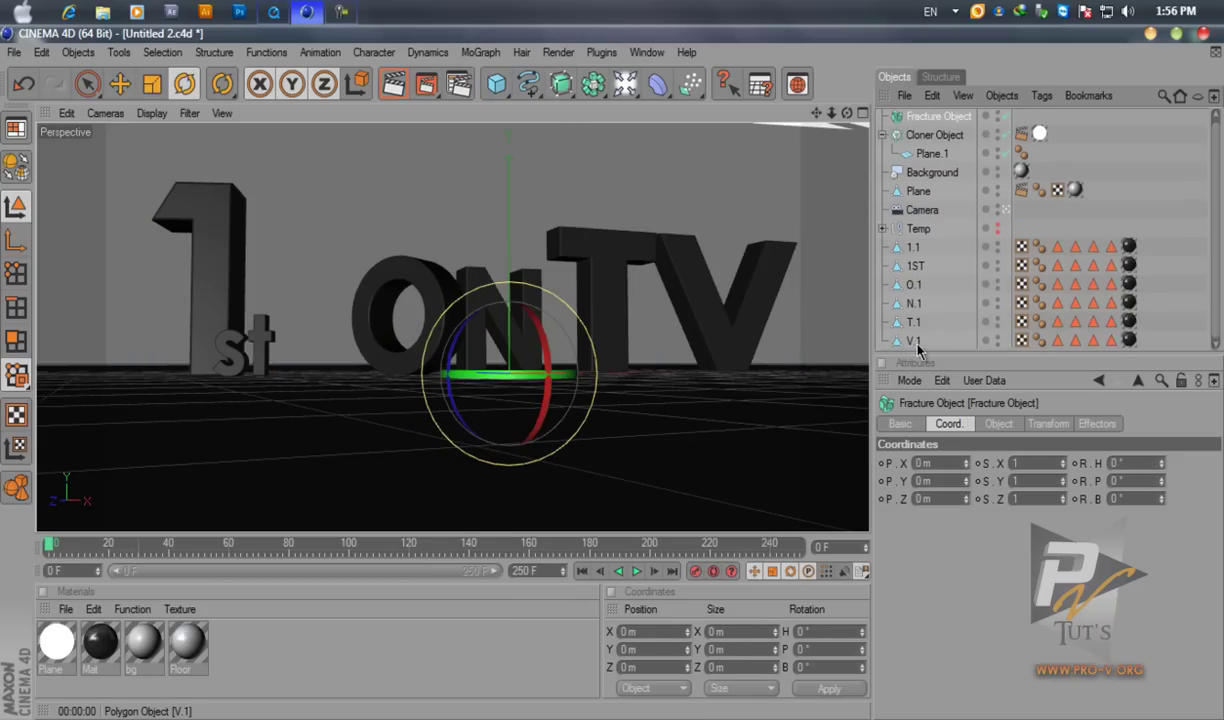
# Select the 1.1, 1ST, T.1 and V.1 letters and make them children of the Fracture object
pyautogui.moveTo(877, 328); pyautogui.dragTo(877, 345)
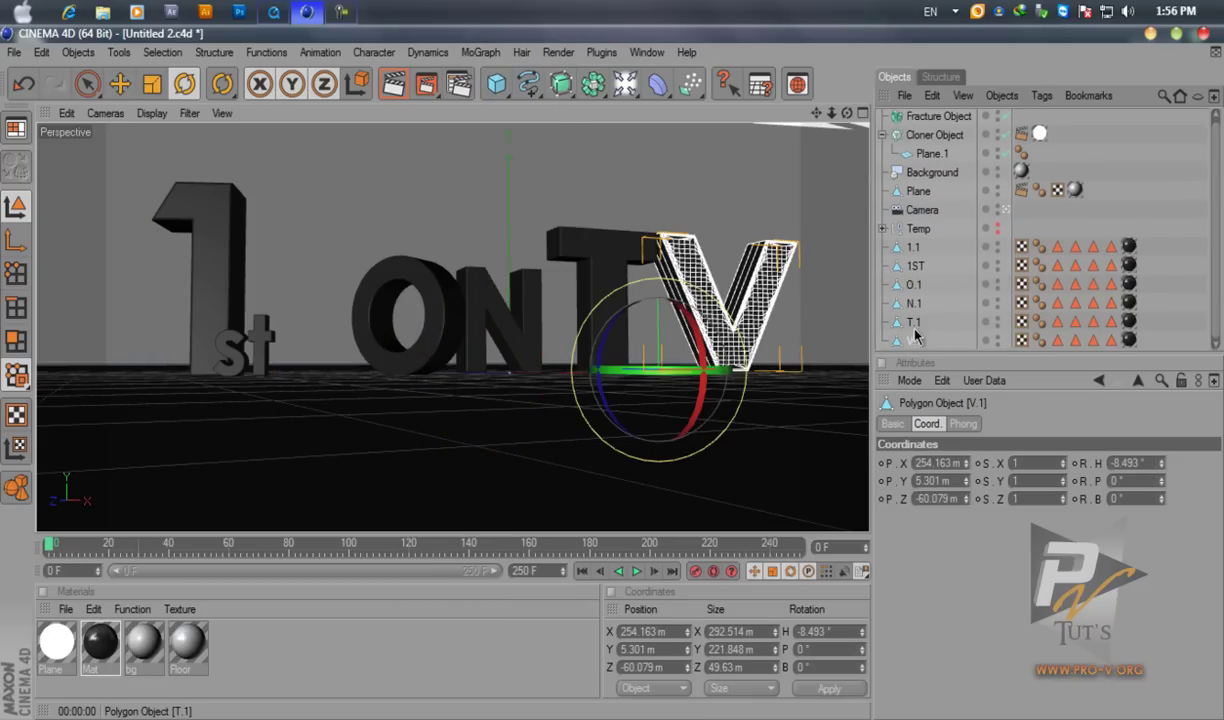
pyautogui.keyDown('ctrl'); pyautogui.click(915, 266); pyautogui.keyUp('ctrl')
pyautogui.keyDown('ctrl'); pyautogui.click(915, 247); pyautogui.keyUp('ctrl')
pyautogui.moveTo(915, 253); pyautogui.dragTo(930, 119)
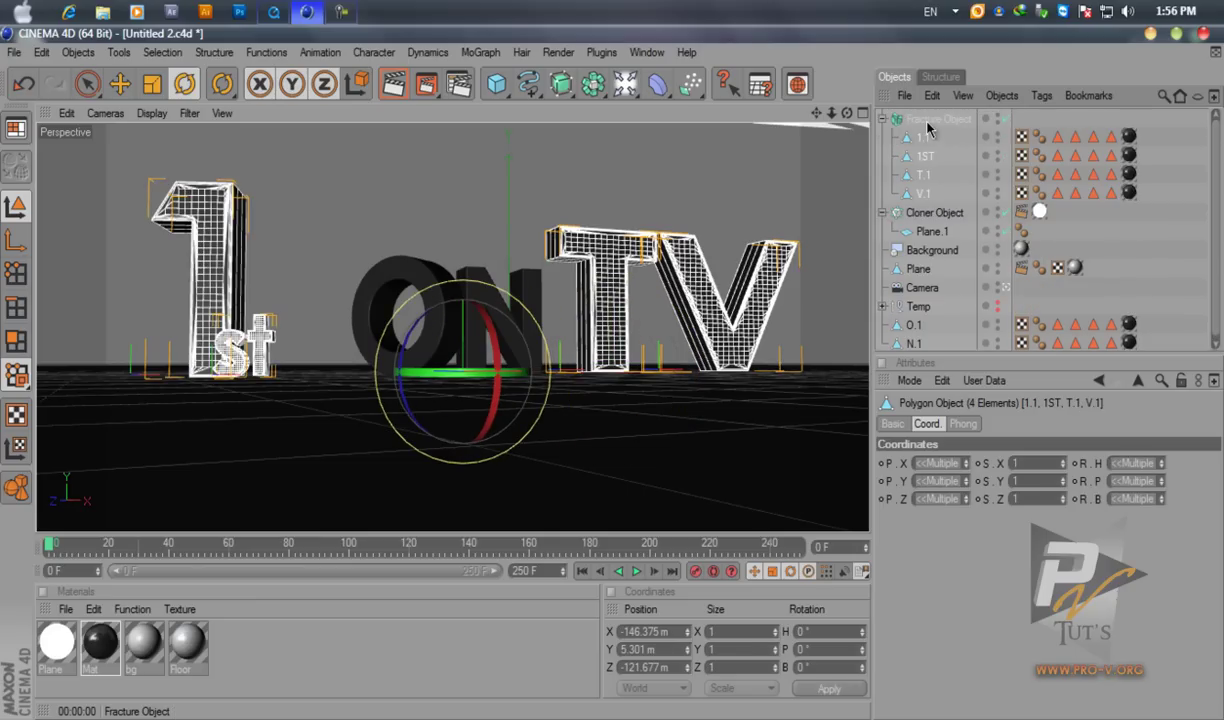
# Rename the Fracture object as "Static Text" and collapse its hierarchy
pyautogui.click(929, 120)
pyautogui.write('Static')
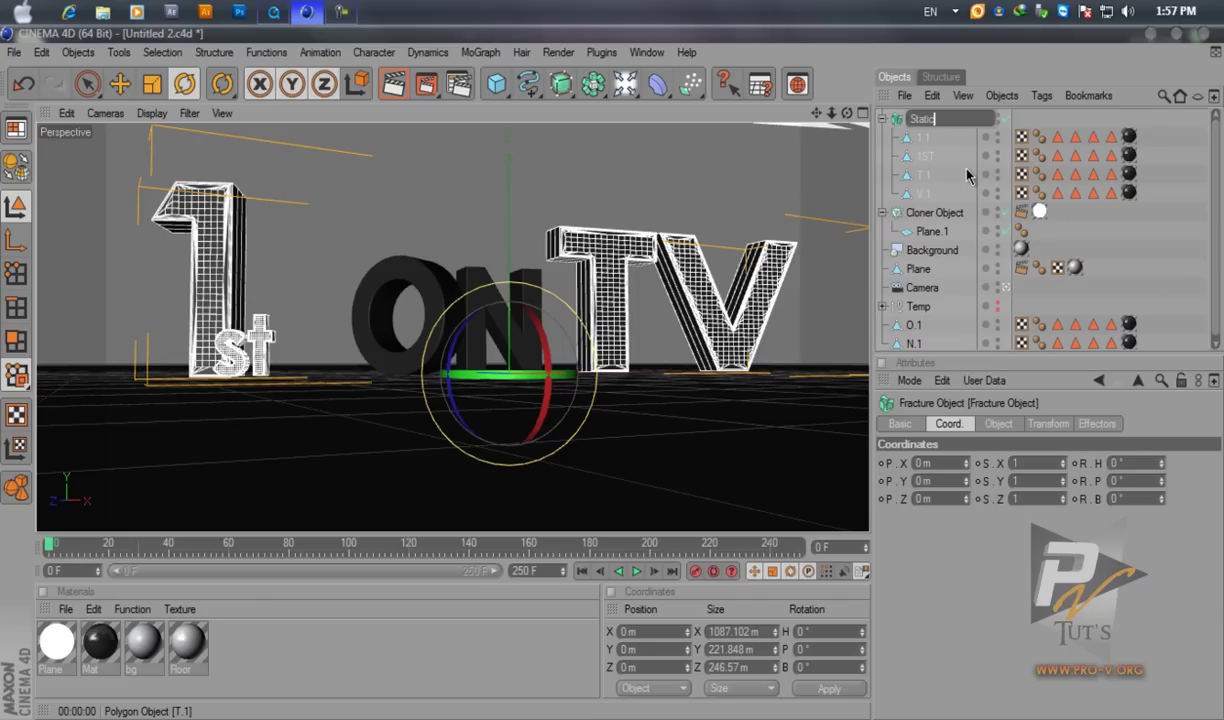
pyautogui.write(' Text')
pyautogui.press('Return')
pyautogui.click(882, 118)
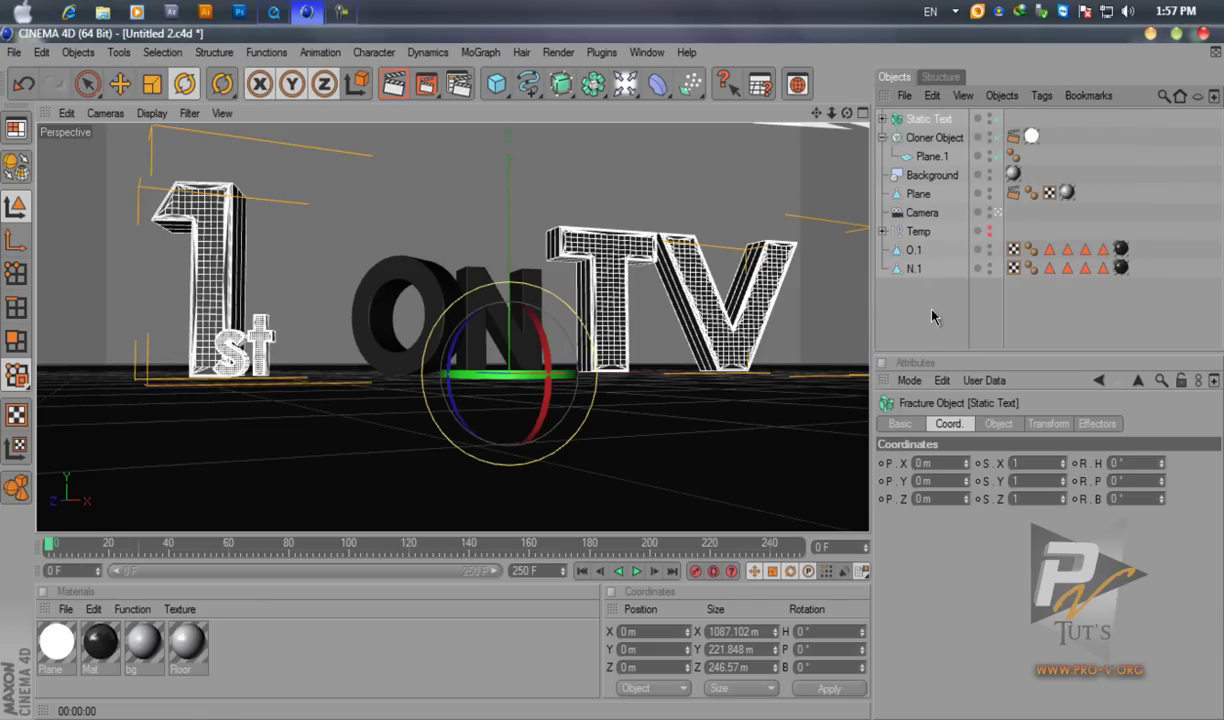
pyautogui.click(930, 318)
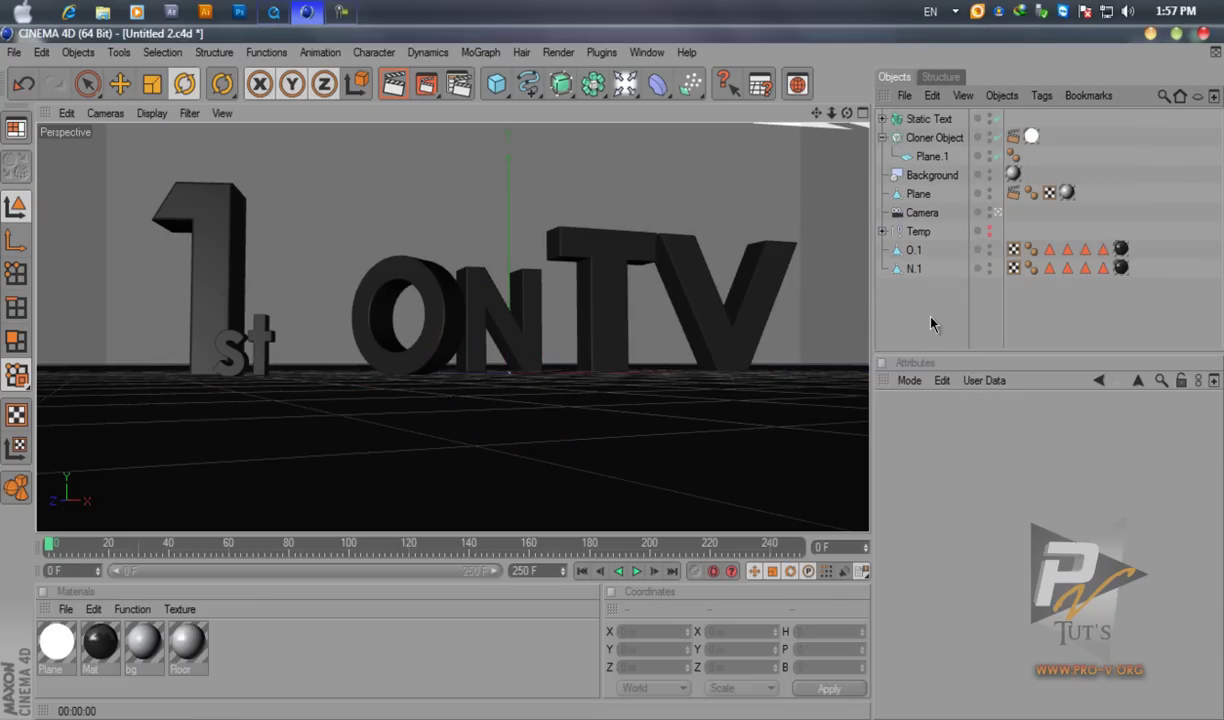
# Examine the Static Text group and the separate O.1 and N.1 letters one by one
pyautogui.click(927, 119)
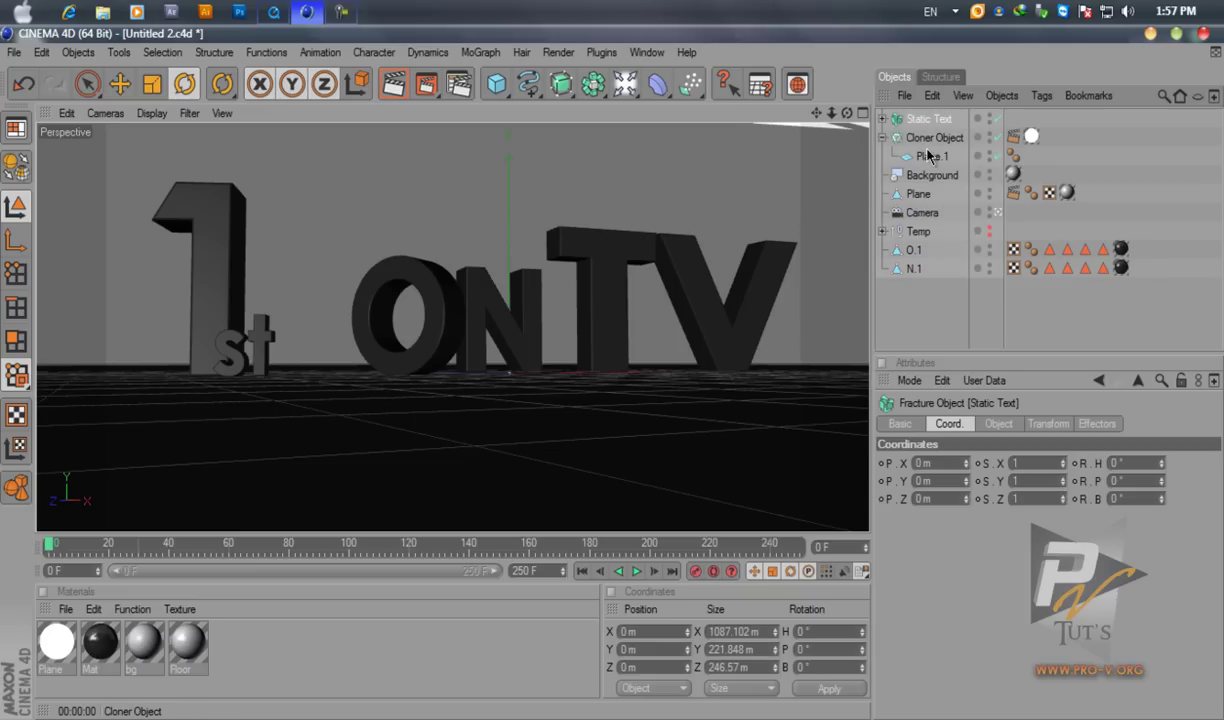
pyautogui.click(913, 250)
pyautogui.click(914, 269)
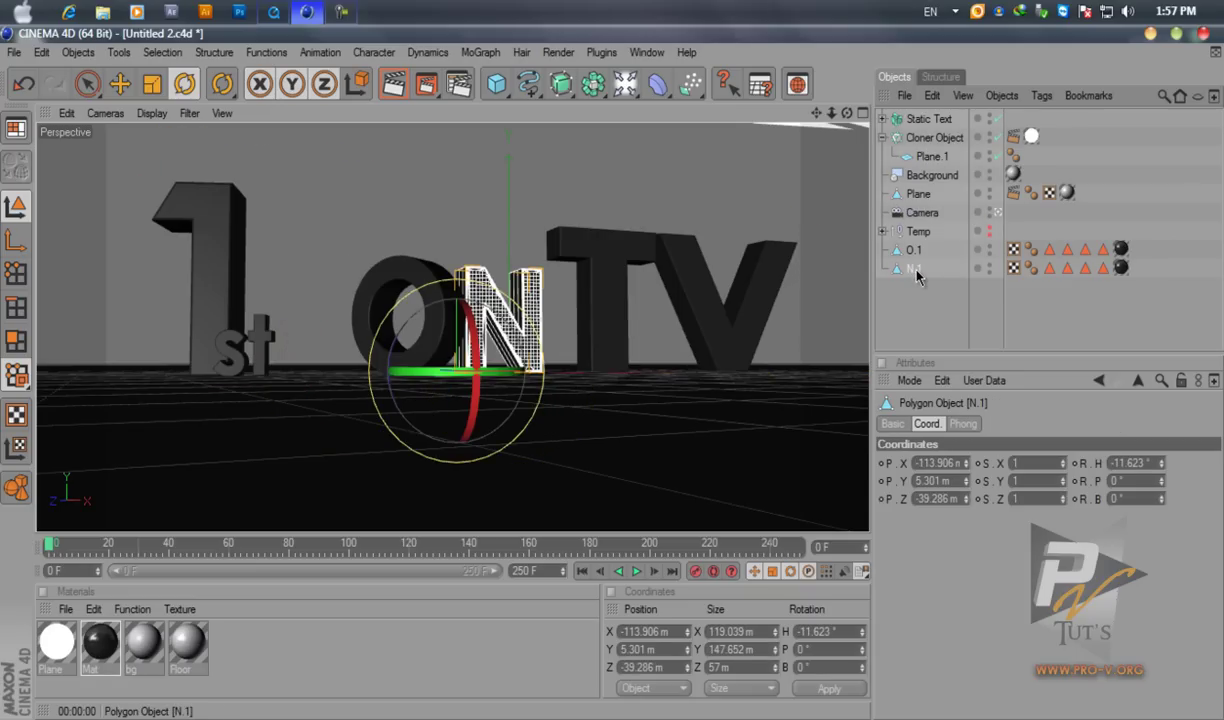
pyautogui.click(913, 250)
pyautogui.click(913, 269)
pyautogui.click(913, 250)
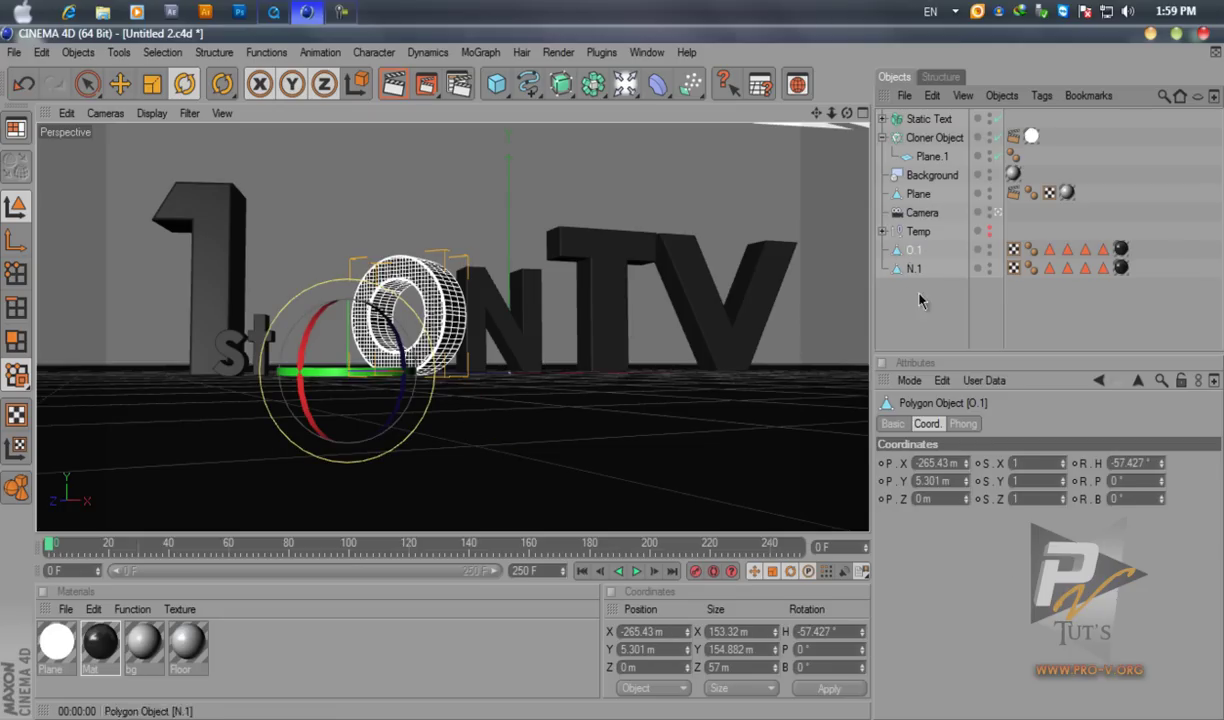
pyautogui.click(917, 270)
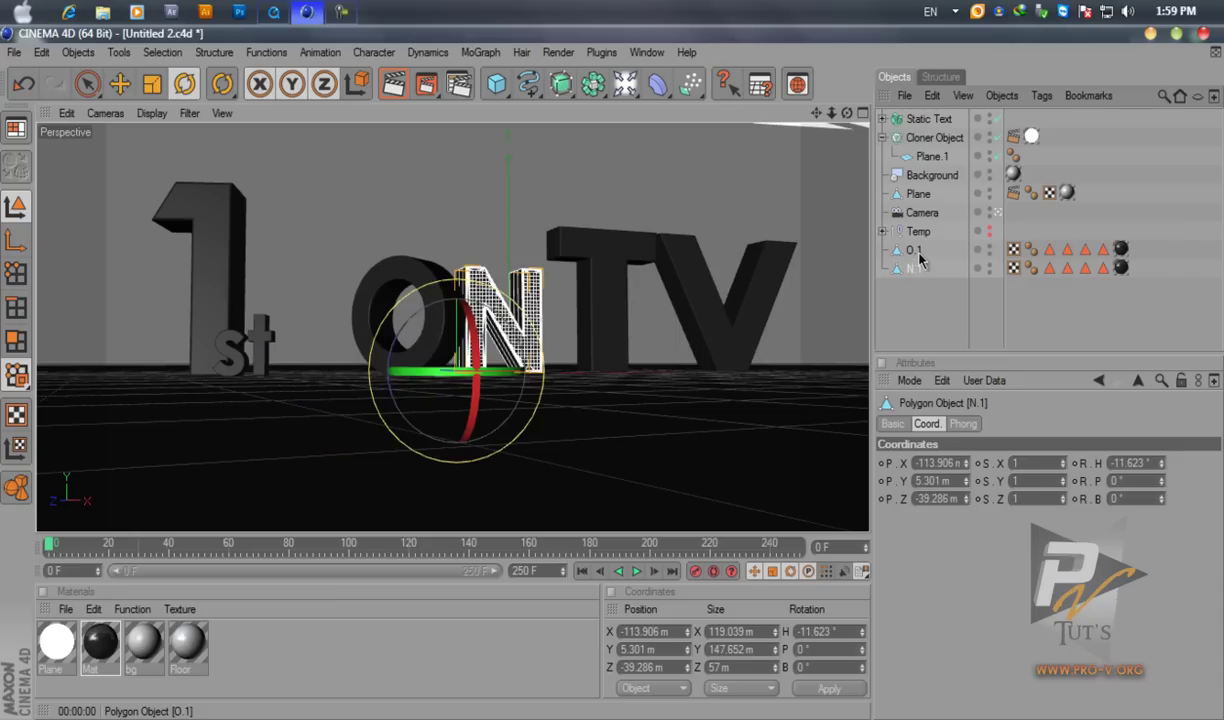
pyautogui.click(920, 304)
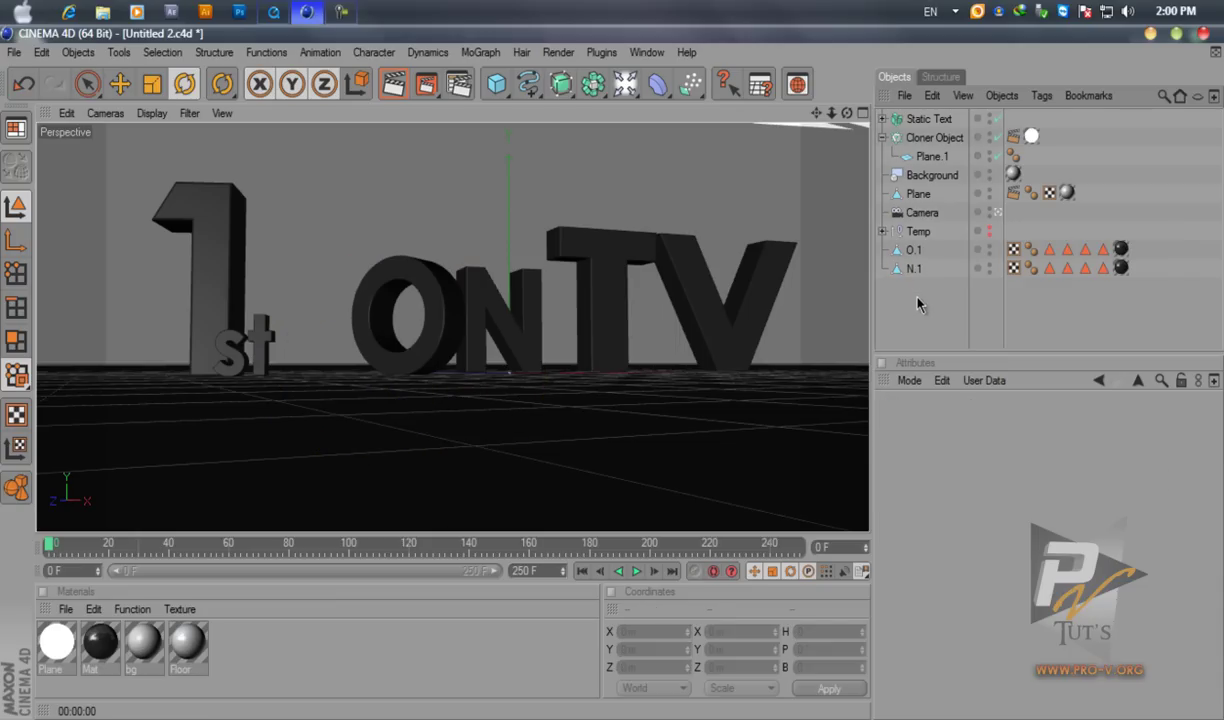